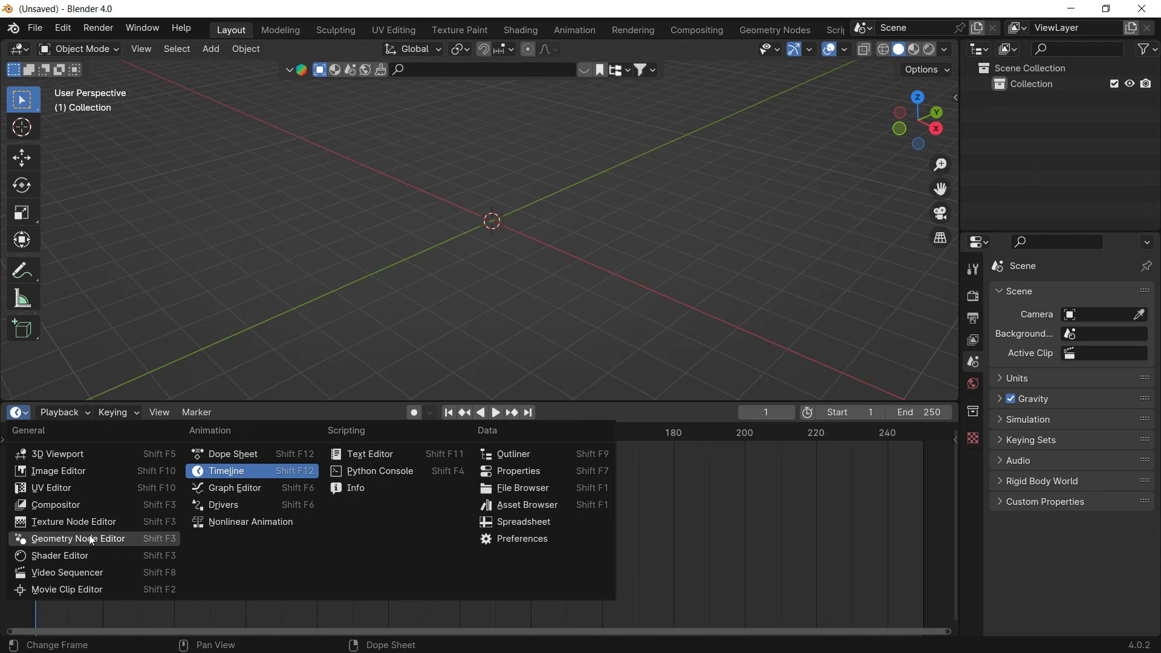
# Step: Change the timeline area to the Geometry Node Editor and make it slightly taller
pyautogui.click(92, 540)
pyautogui.moveTo(536, 400)
pyautogui.mouseDown()
pyautogui.moveTo(543, 381)
pyautogui.moveTo(543, 391)
pyautogui.mouseUp()
pyautogui.click(26, 401)
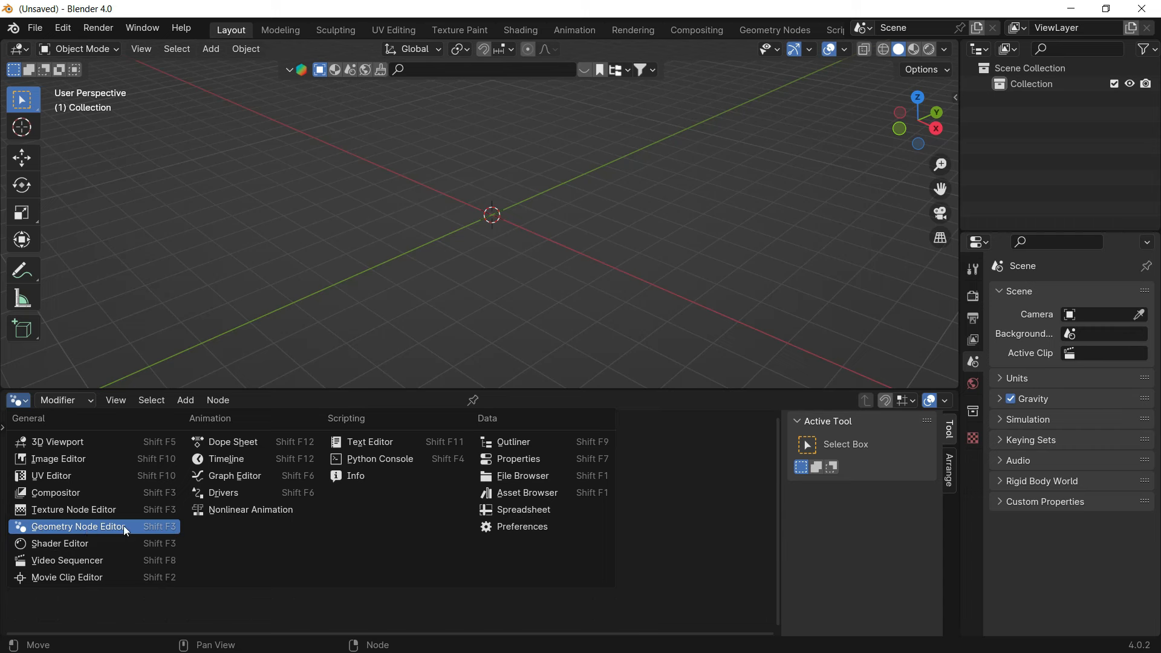
pyautogui.click(123, 526)
pyautogui.click(18, 400)
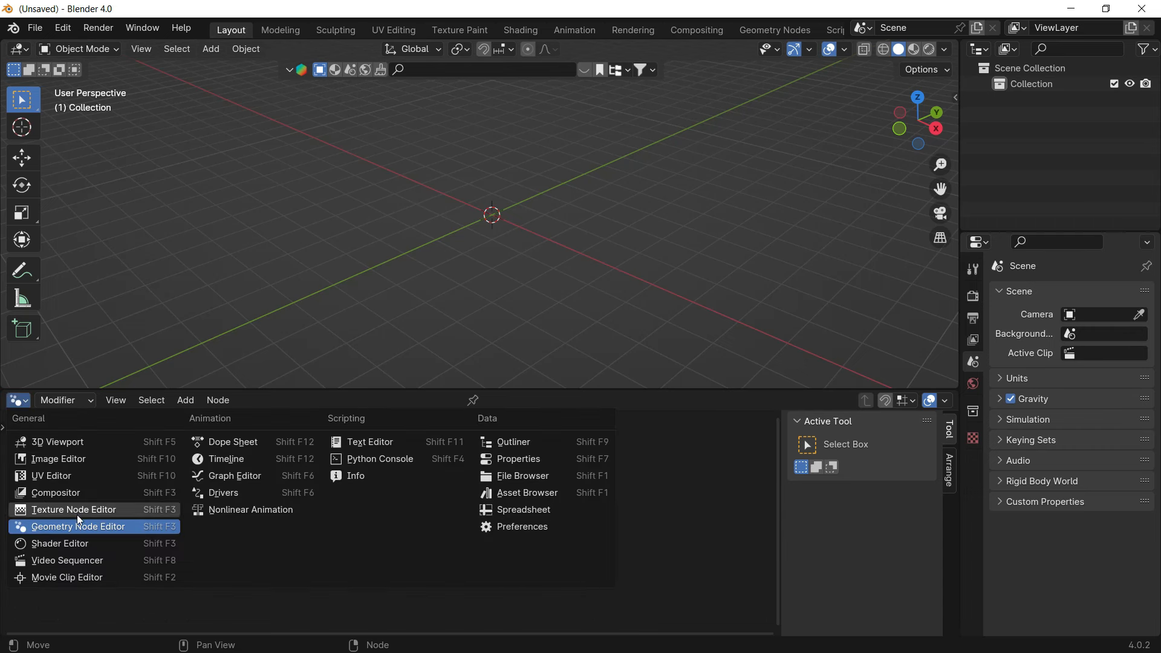
pyautogui.click(110, 525)
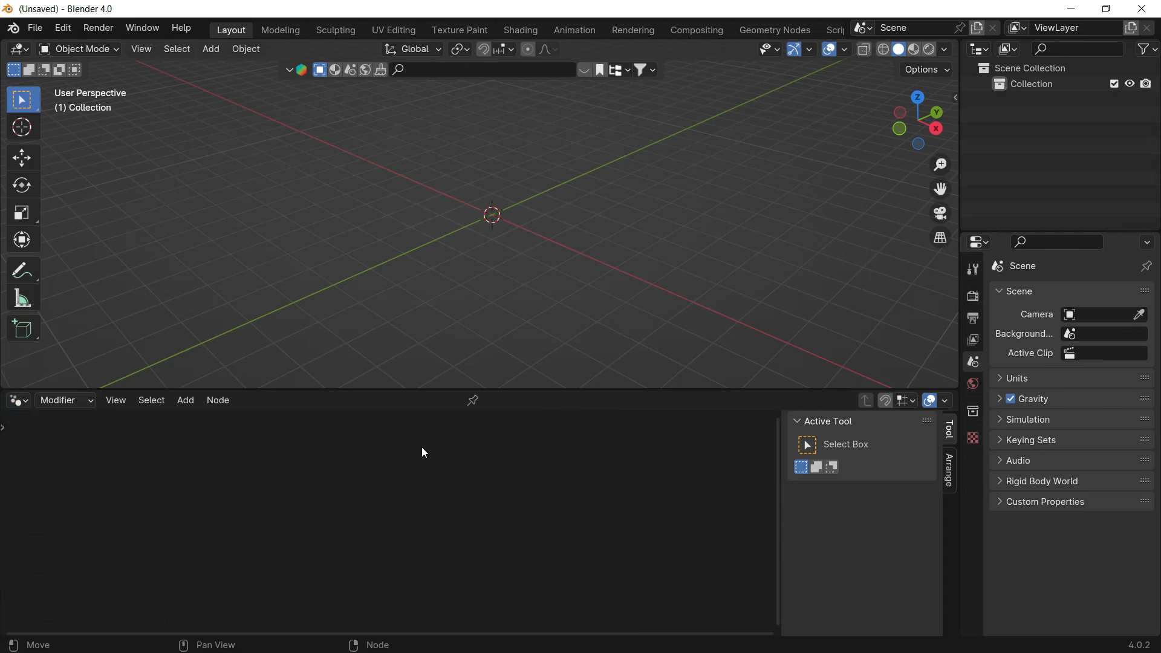
# Step: Add a plane mesh to the scene and create a new geometry node tree for it
pyautogui.hotkey('shift', 'a')
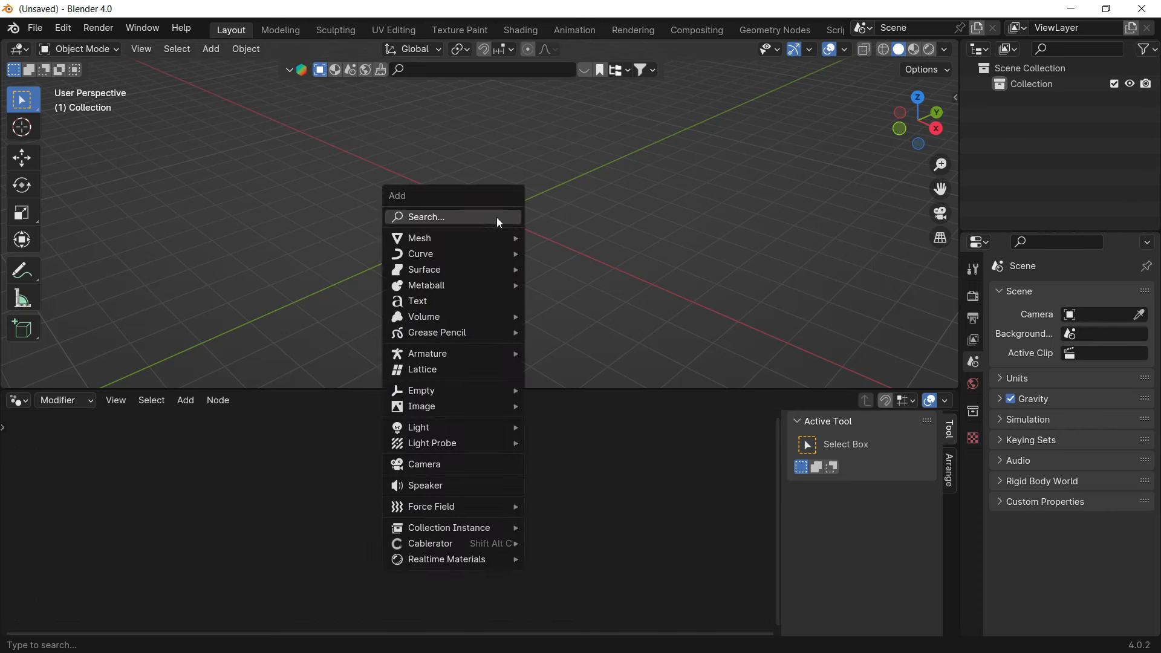
pyautogui.moveTo(448, 241)
pyautogui.click(572, 238)
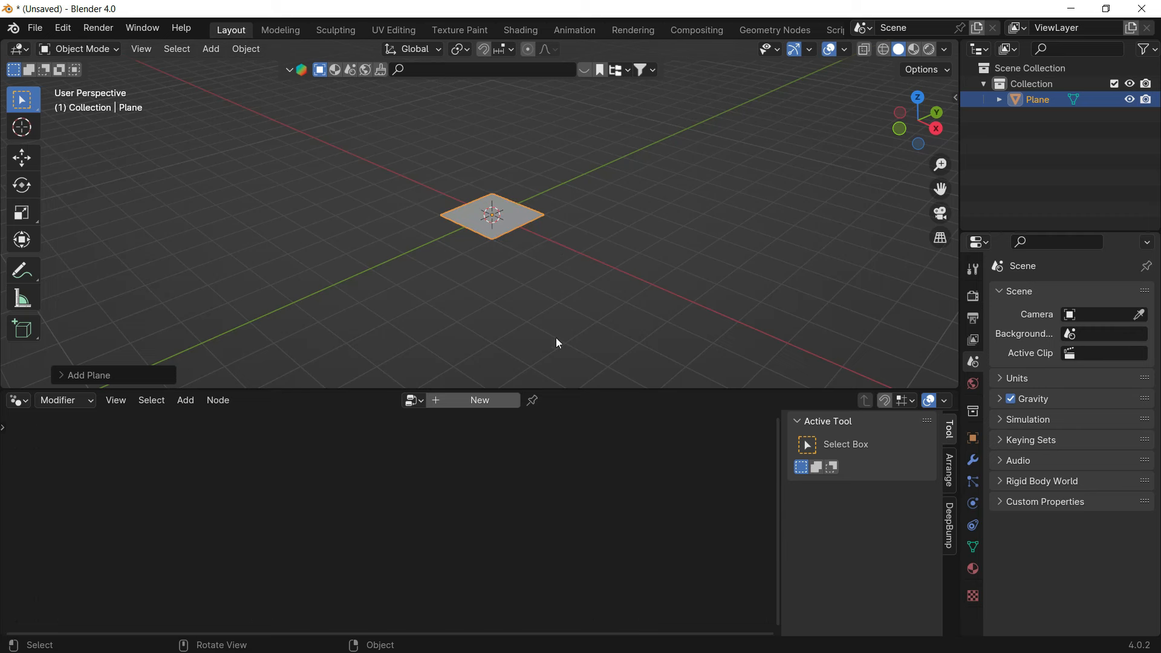
pyautogui.click(491, 402)
pyautogui.scroll(3, 446, 491)
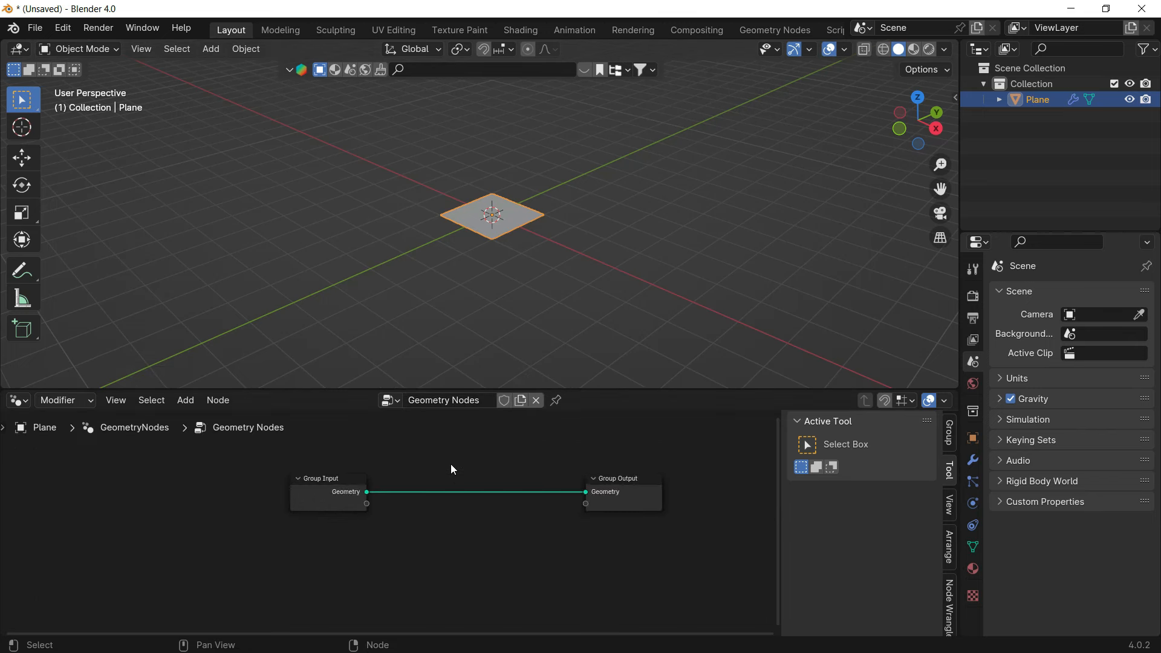
# Step: Enlarge the node editor, space out the two default nodes and delete the Group Input node
pyautogui.moveTo(547, 388); pyautogui.dragTo(548, 330)
pyautogui.moveTo(266, 486)
pyautogui.mouseDown()
pyautogui.moveTo(226, 449)
pyautogui.moveTo(248, 452)
pyautogui.moveTo(261, 478)
pyautogui.mouseUp()
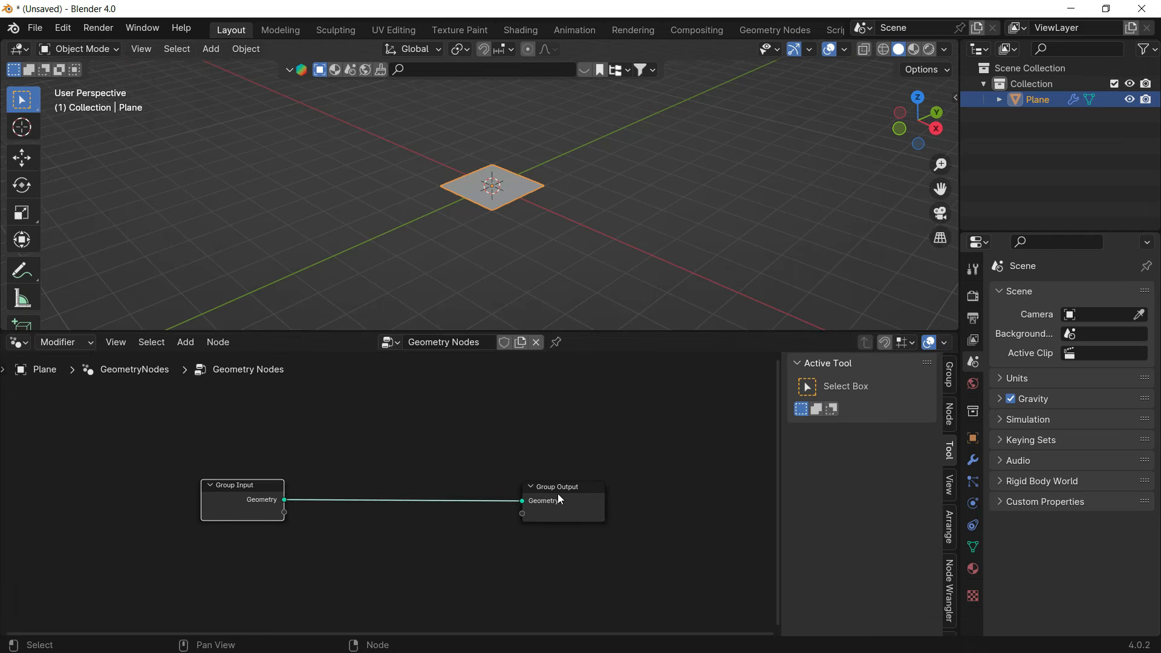
pyautogui.moveTo(561, 488); pyautogui.dragTo(591, 498)
pyautogui.click(244, 489)
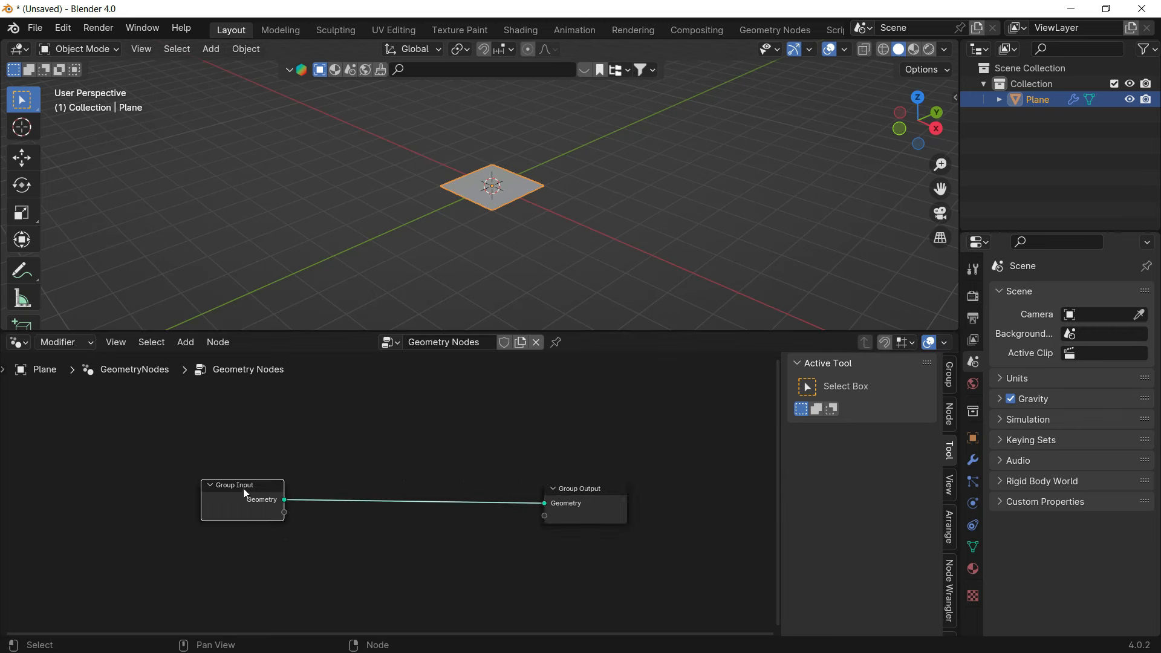
pyautogui.press('Delete')
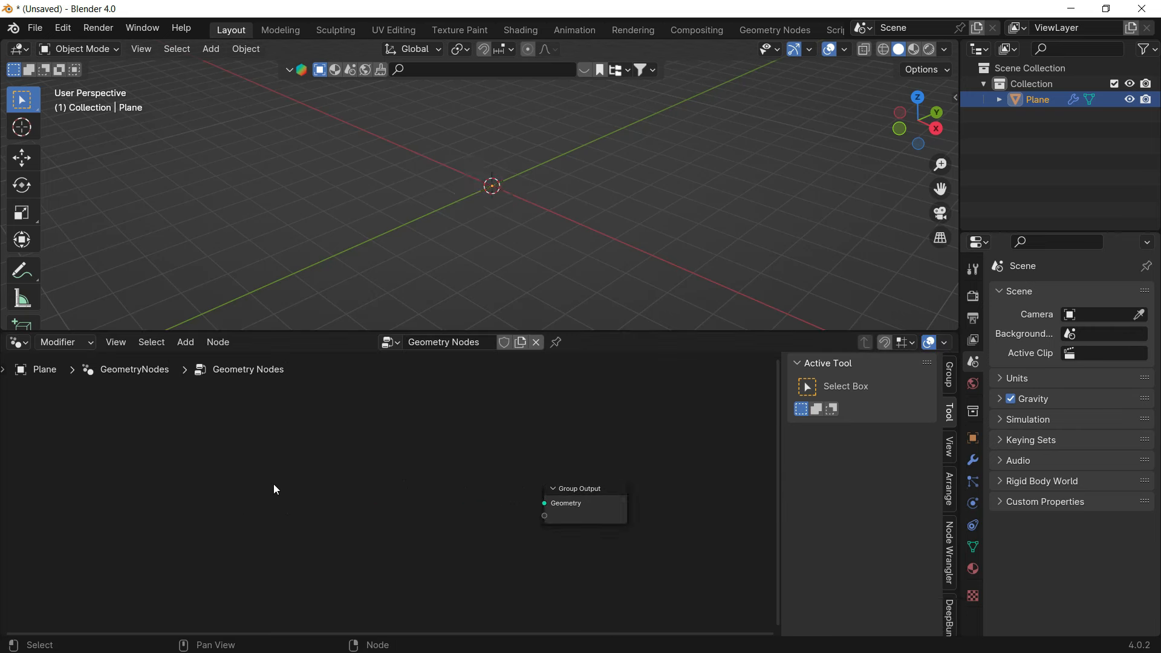
# Step: Add a curve Spiral node to the node tree, placed before the Group Output node
pyautogui.hotkey('shift', 'a')
pyautogui.click(357, 319)
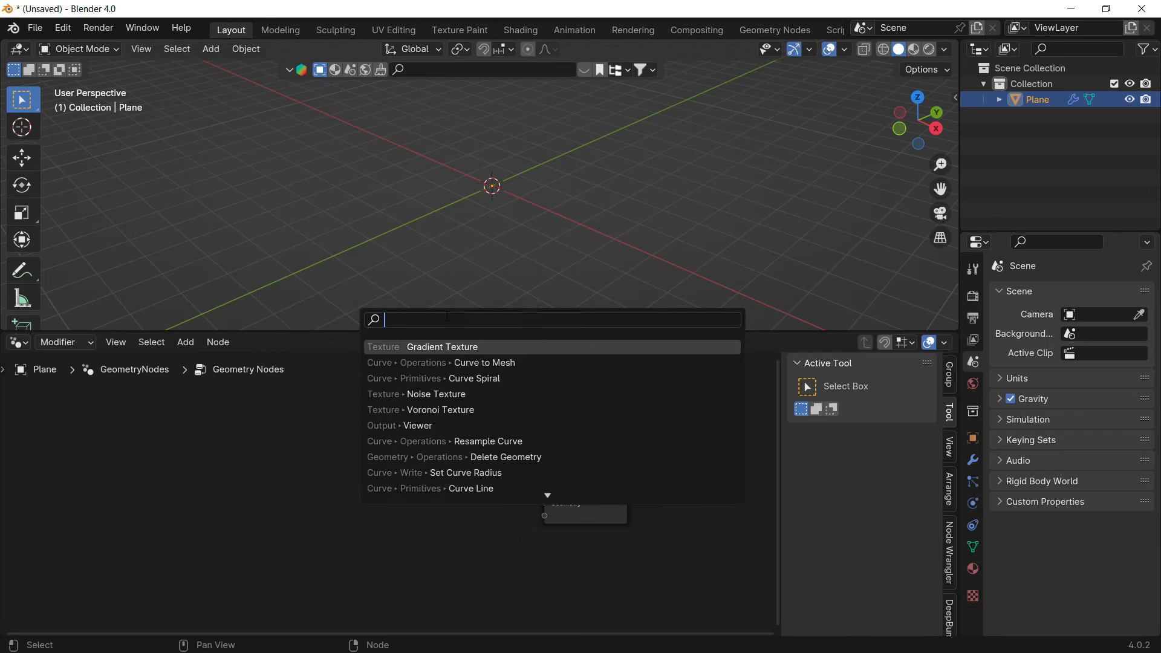
pyautogui.write('spi')
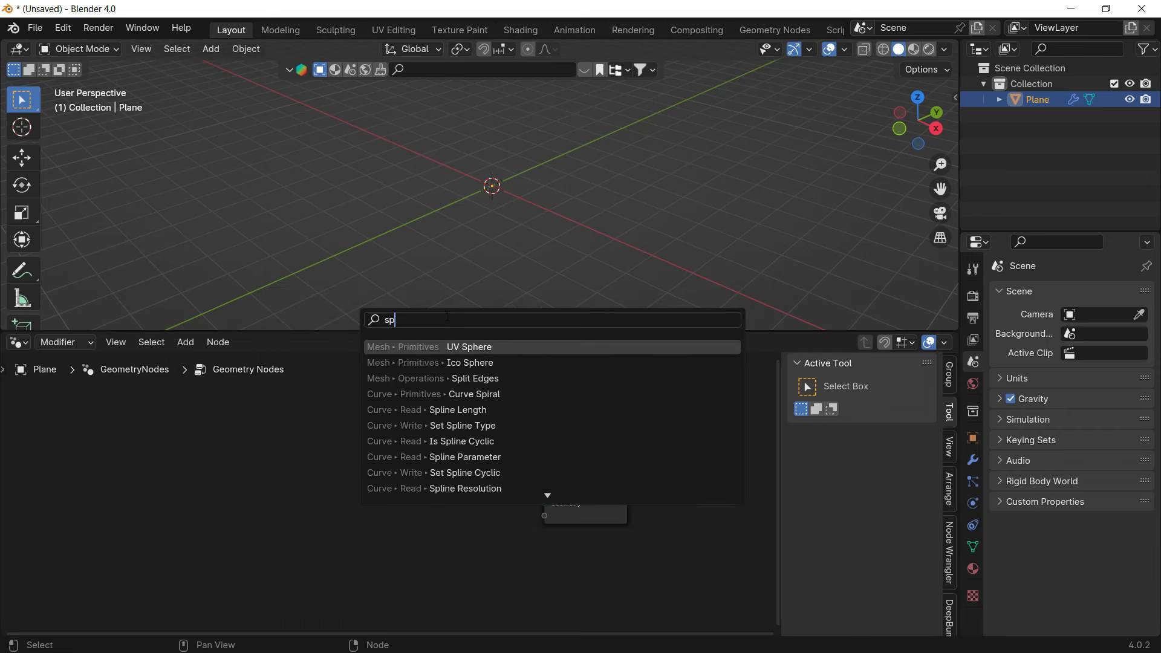
pyautogui.press('BackSpace')
pyautogui.press('BackSpace')
pyautogui.press('BackSpace')
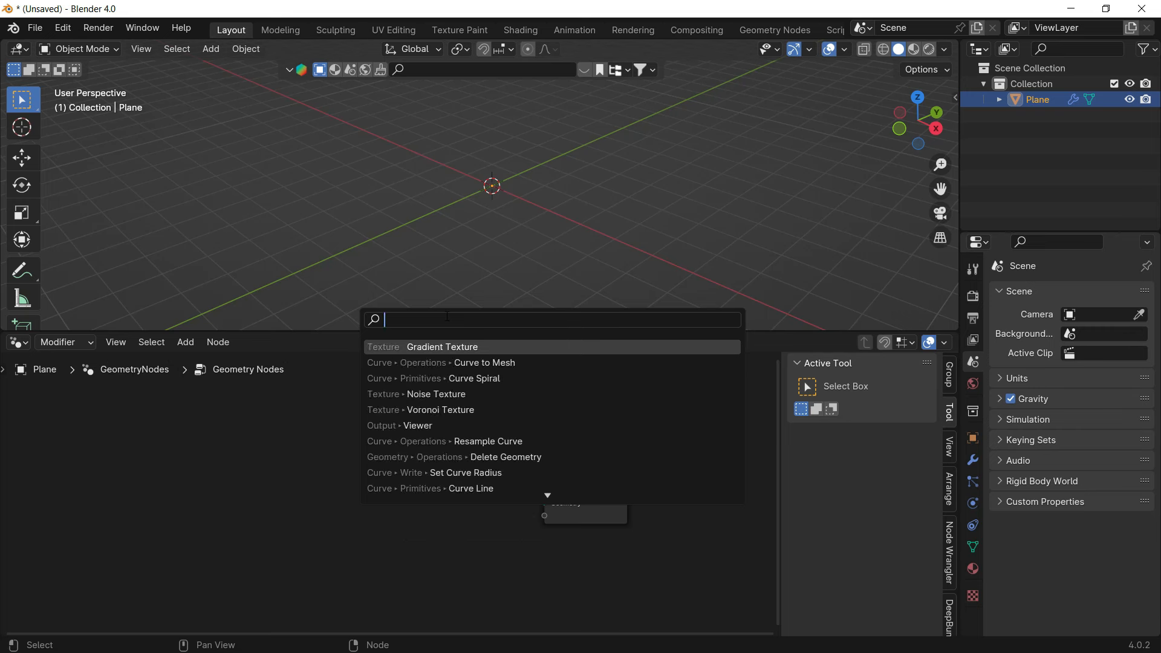
pyautogui.write('spiral')
pyautogui.press('Return')
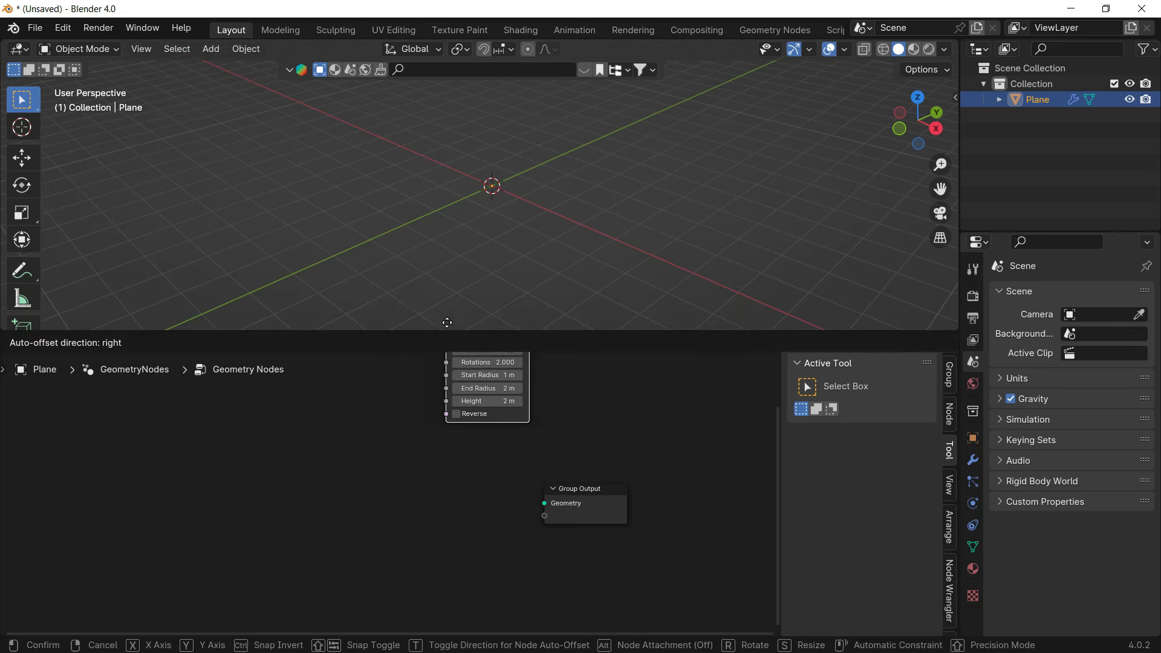
pyautogui.click(346, 478)
# Step: Connect the Spiral node's Curve output to the Geometry input of the Group Output node
pyautogui.moveTo(595, 488); pyautogui.dragTo(566, 478)
pyautogui.moveTo(335, 470); pyautogui.dragTo(514, 493)
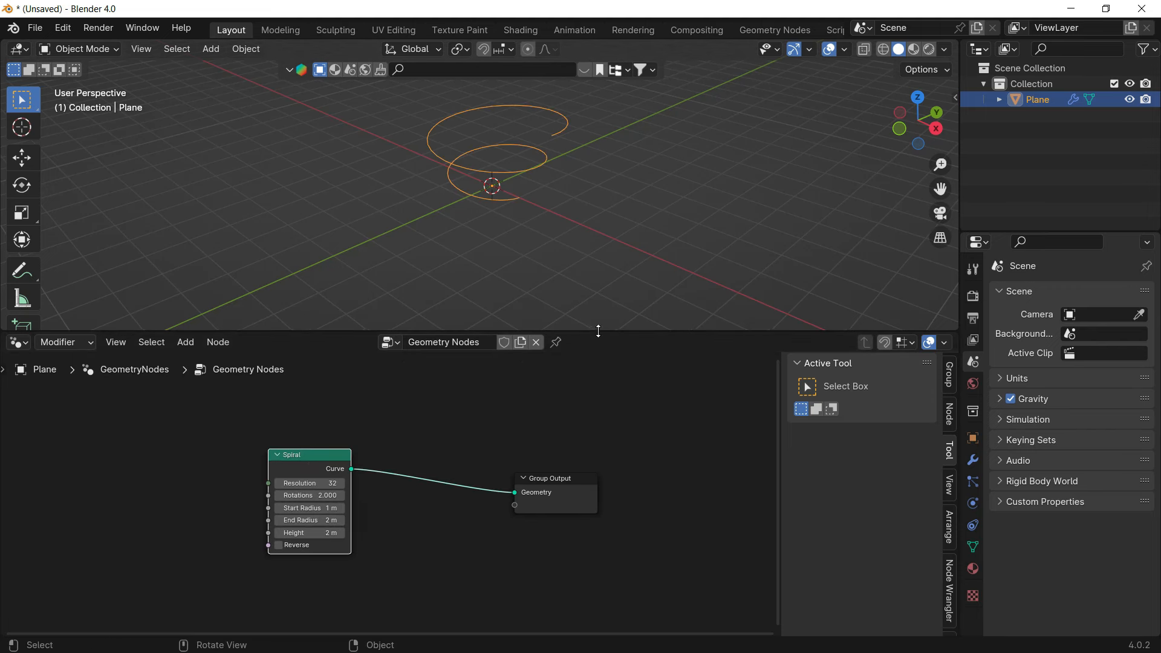
pyautogui.moveTo(598, 331); pyautogui.dragTo(598, 408)
pyautogui.scroll(4, 550, 218)
pyautogui.keyDown('shift'); pyautogui.moveTo(560, 300); pyautogui.dragTo(566, 404, button='middle'); pyautogui.keyUp('shift')
pyautogui.moveTo(550, 252); pyautogui.dragTo(536, 371, button='middle')
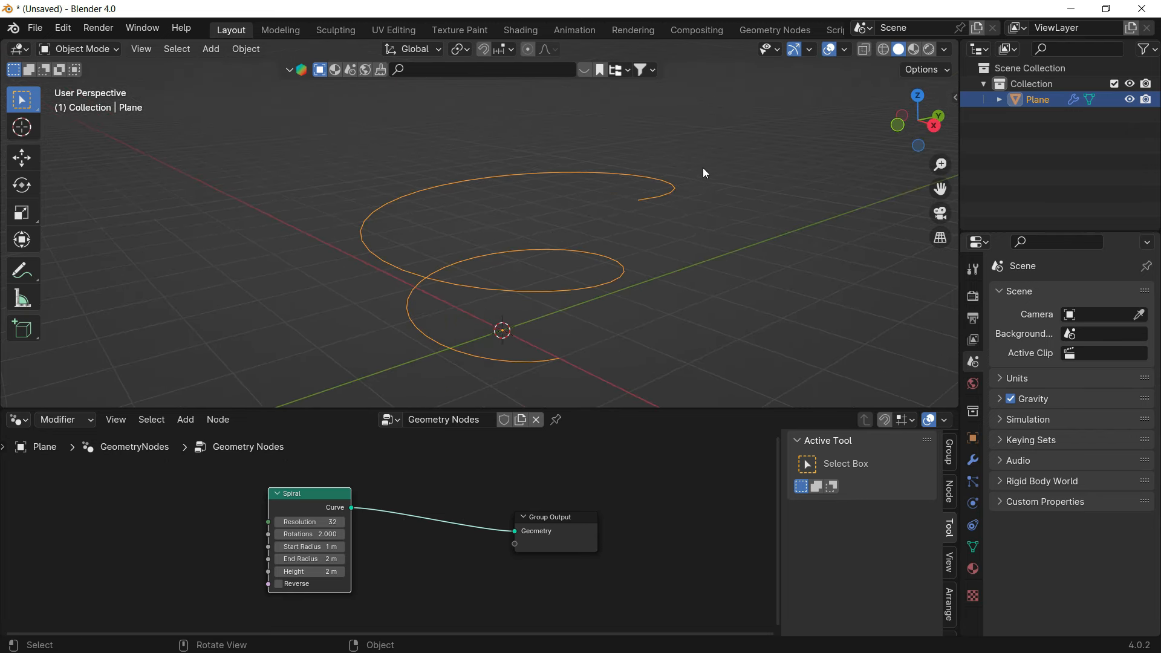
# Step: Make room before the Group Output and insert a Curve to Mesh node on the link from the Spiral node
pyautogui.moveTo(555, 408); pyautogui.dragTo(551, 357)
pyautogui.press('g')
pyautogui.click(570, 495)
pyautogui.moveTo(570, 494); pyautogui.dragTo(652, 491)
pyautogui.hotkey('shift', 'a')
pyautogui.click(521, 334)
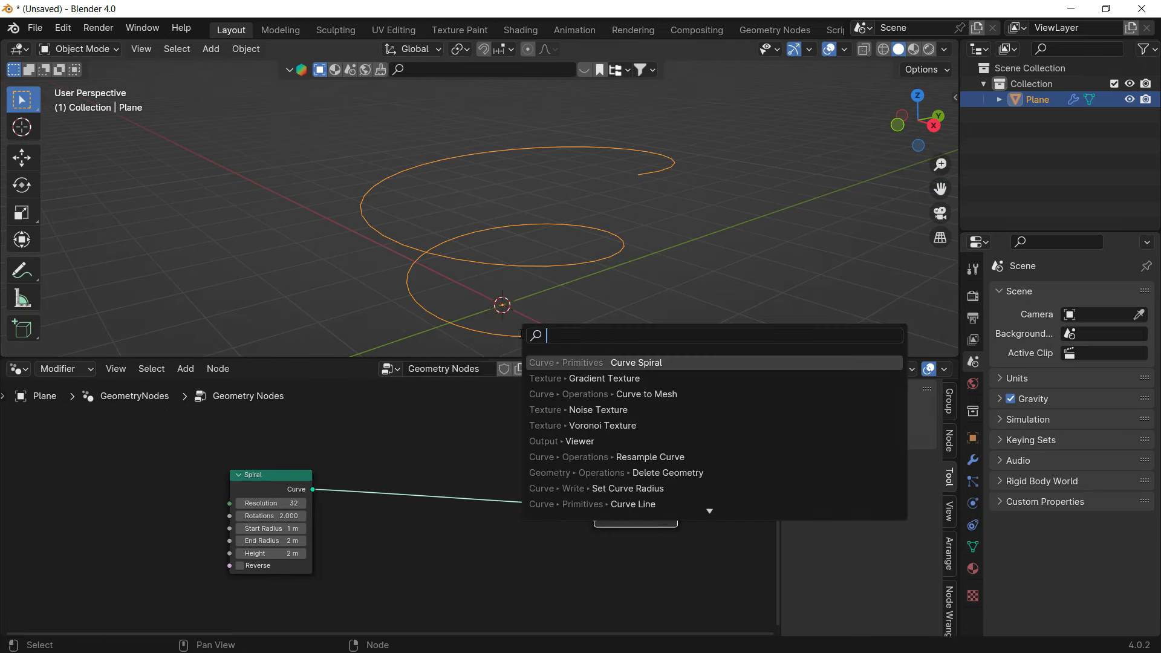
pyautogui.write('curv')
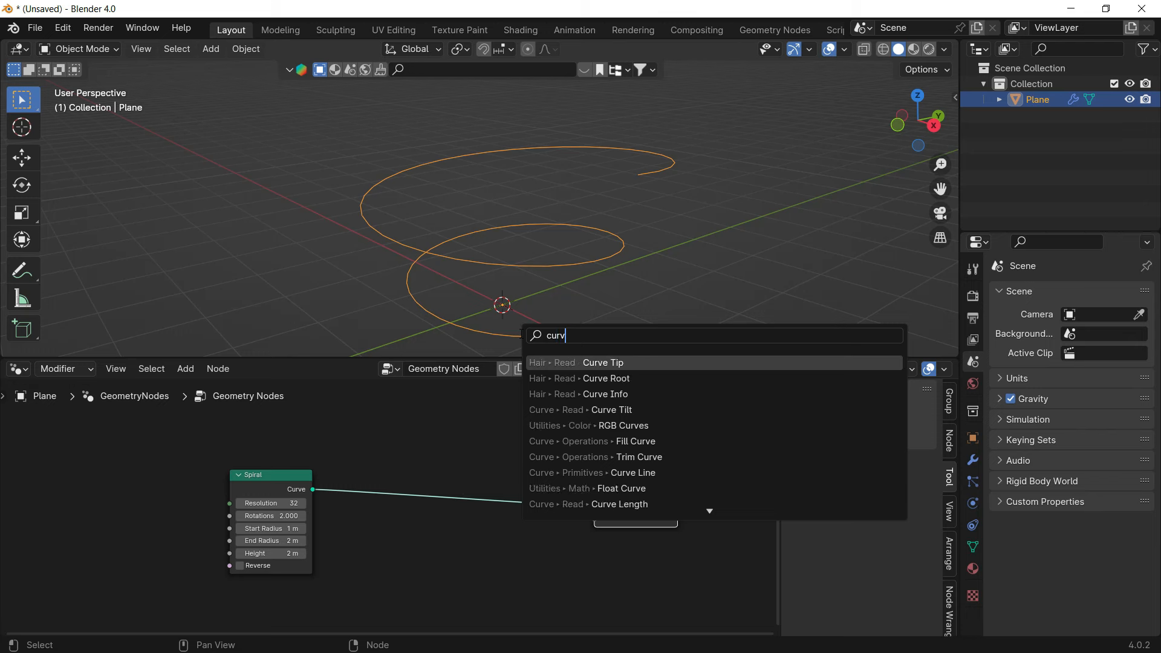
pyautogui.write('e to')
pyautogui.press('Return')
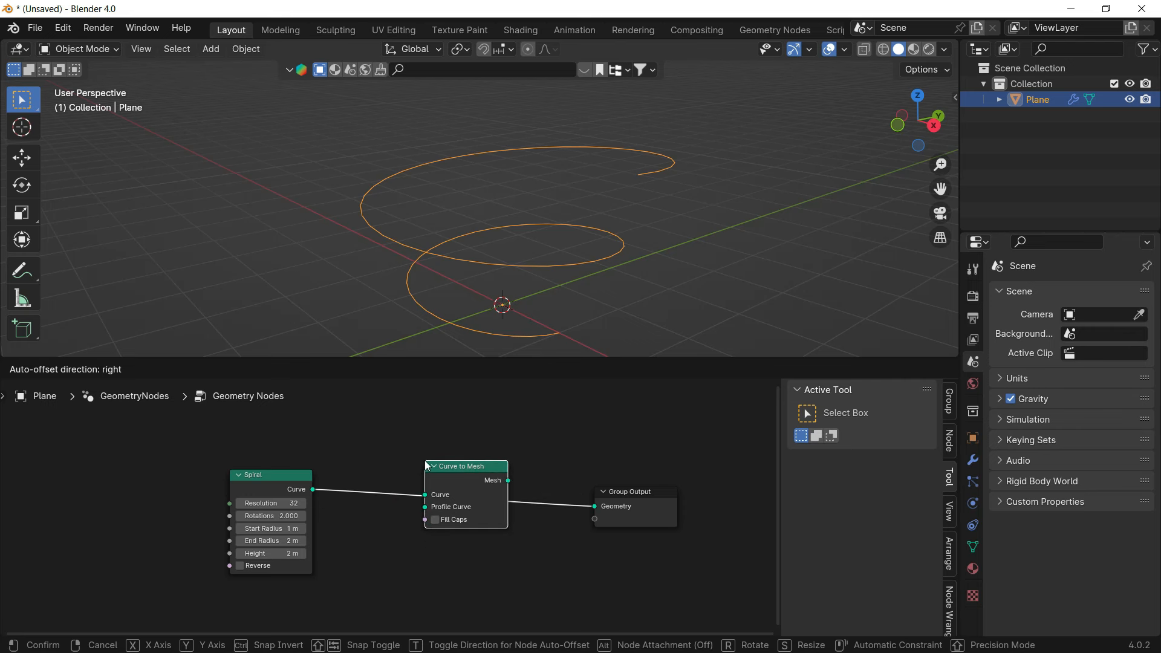
pyautogui.click(459, 503)
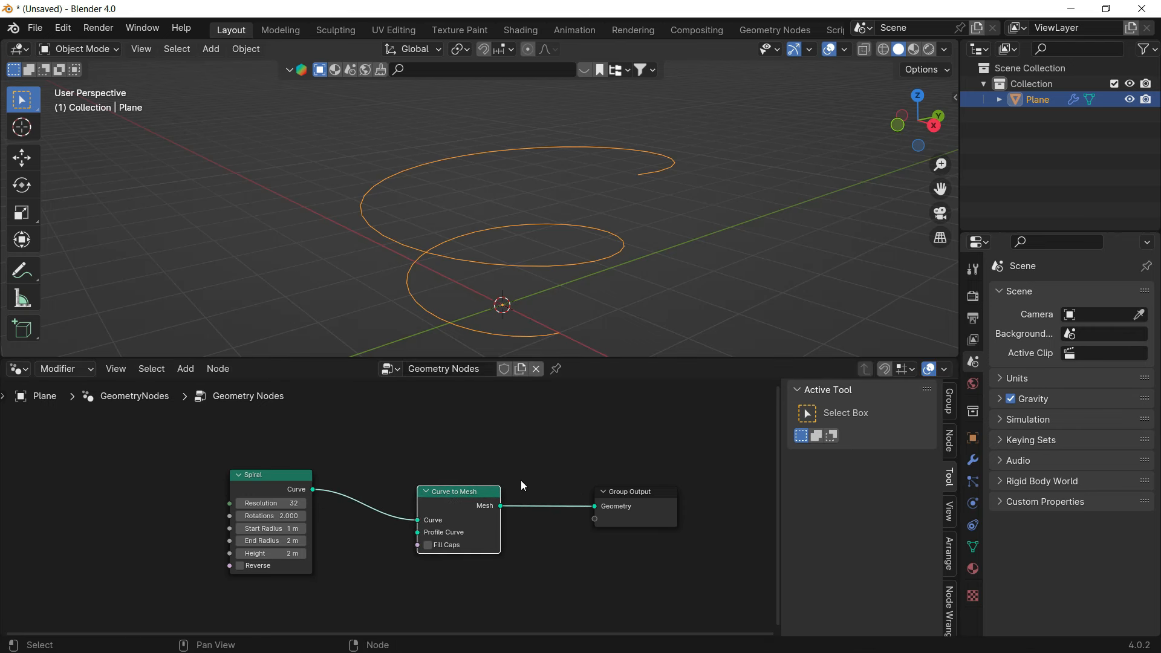
pyautogui.moveTo(459, 491); pyautogui.dragTo(463, 486)
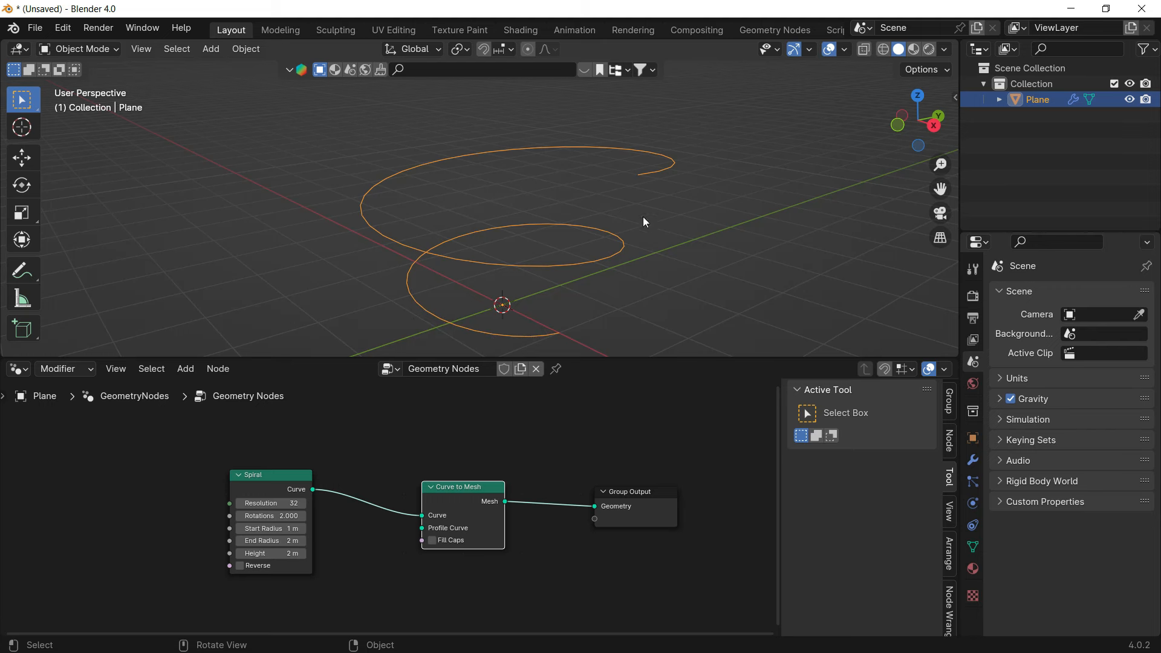
# Step: Inspect the plane's original mesh in Edit Mode and return to Object Mode
pyautogui.press('Tab')
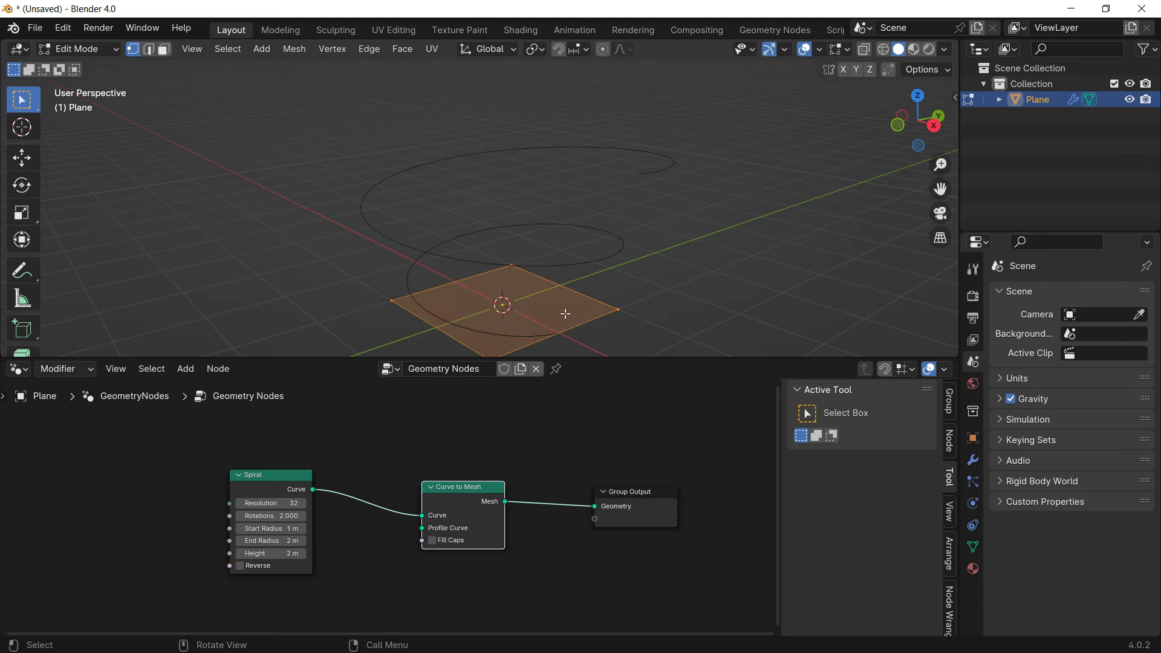
pyautogui.keyDown('shift'); pyautogui.moveTo(608, 280); pyautogui.dragTo(574, 287, button='middle'); pyautogui.keyUp('shift')
pyautogui.press('Tab')
# Step: Set the Spiral node's Resolution to 64 and check the smoothness of the curve
pyautogui.moveTo(589, 357); pyautogui.dragTo(589, 375)
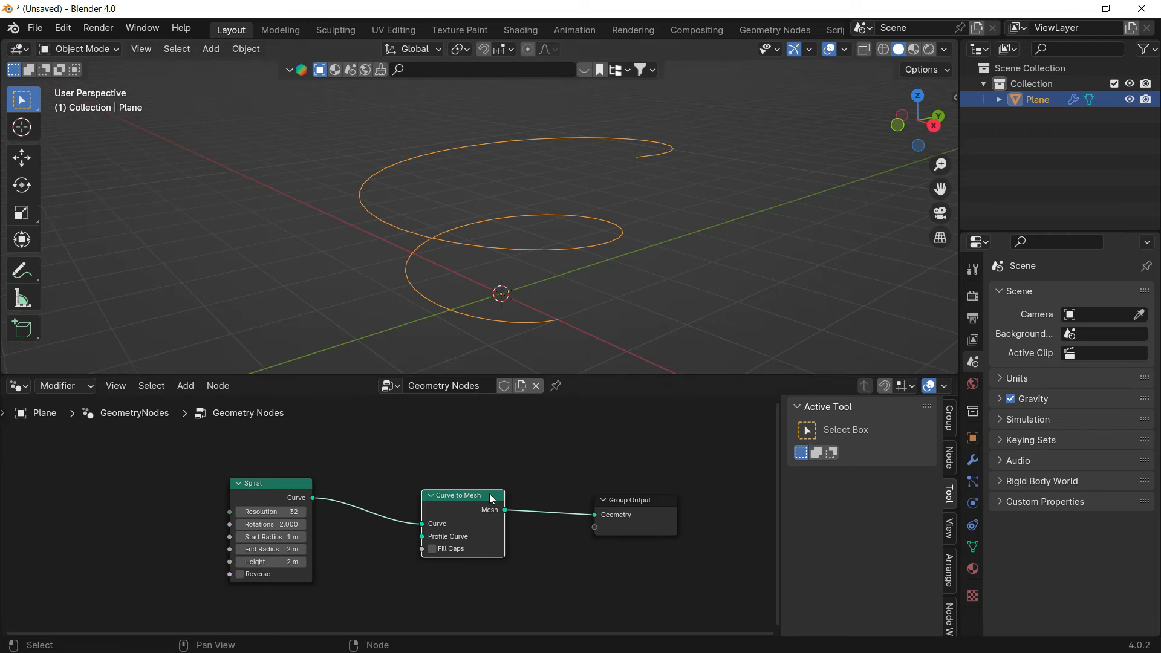
pyautogui.moveTo(294, 488); pyautogui.dragTo(307, 485)
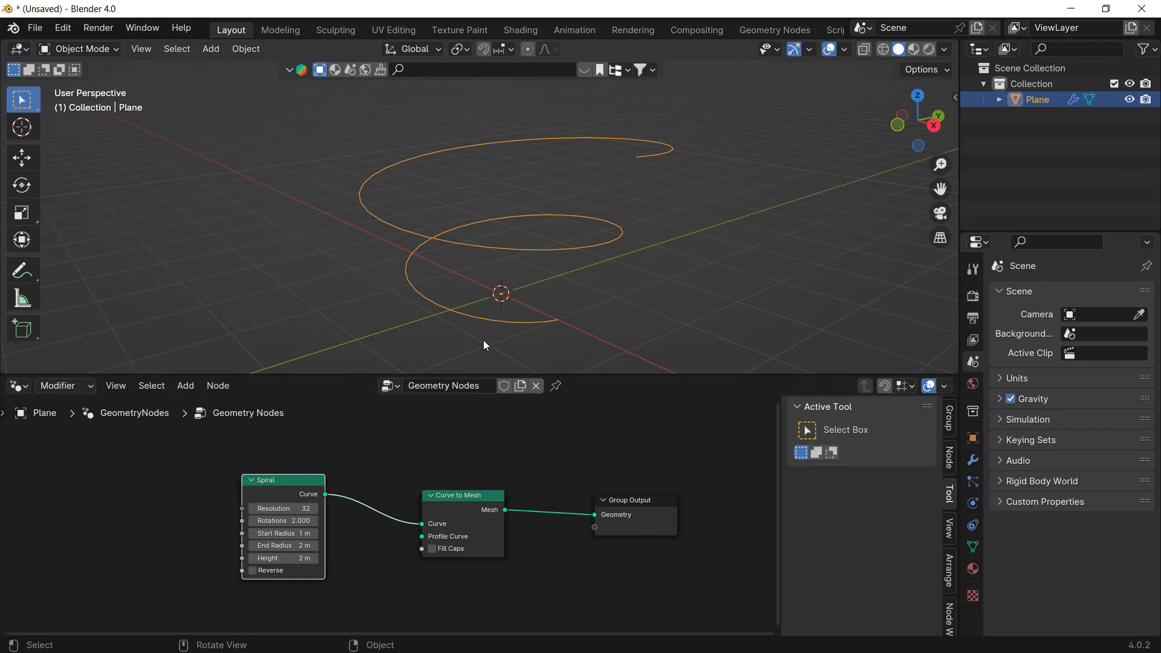
pyautogui.click(303, 513)
pyautogui.write('64')
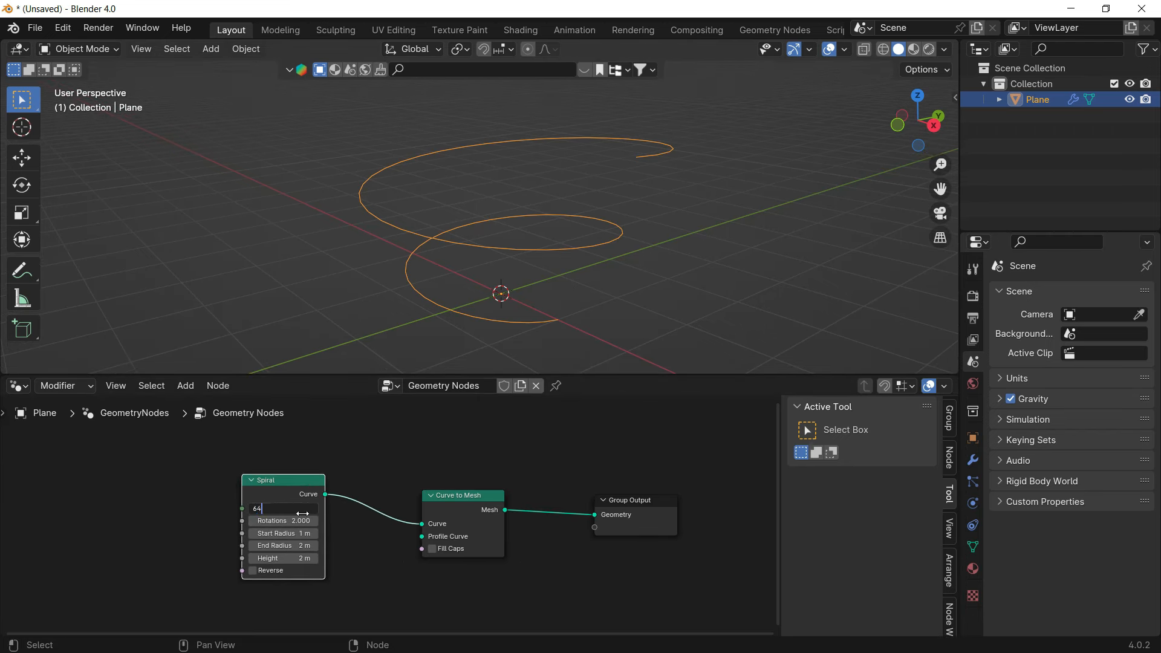
pyautogui.press('Return')
pyautogui.scroll(2, 526, 220)
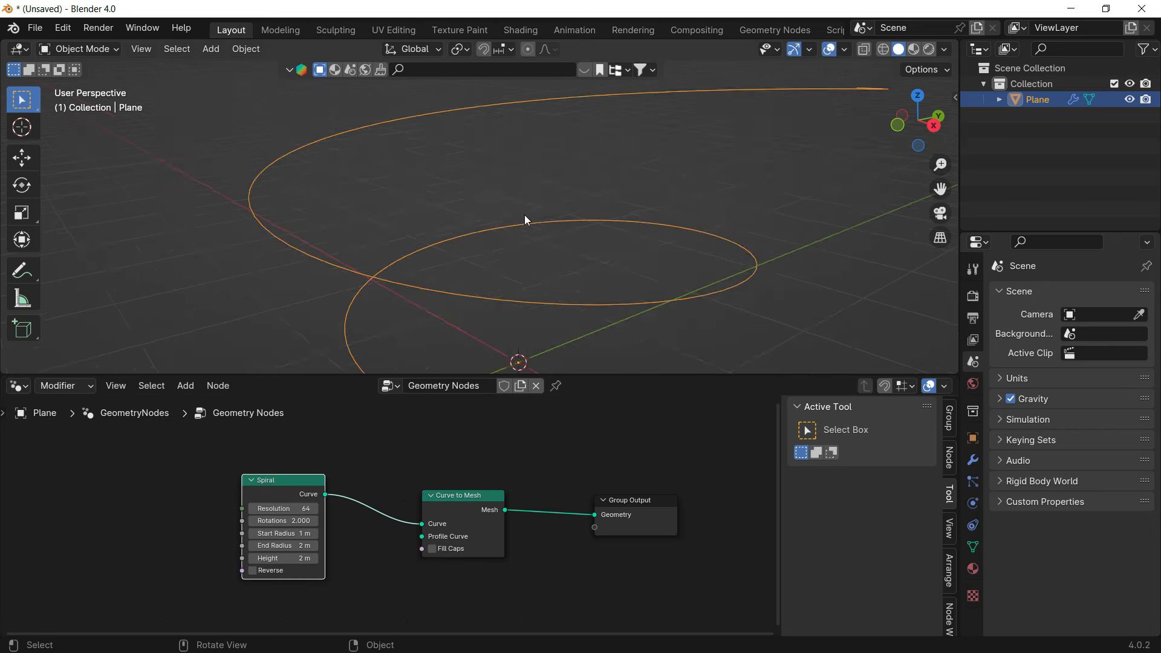
pyautogui.scroll(-2, 526, 221)
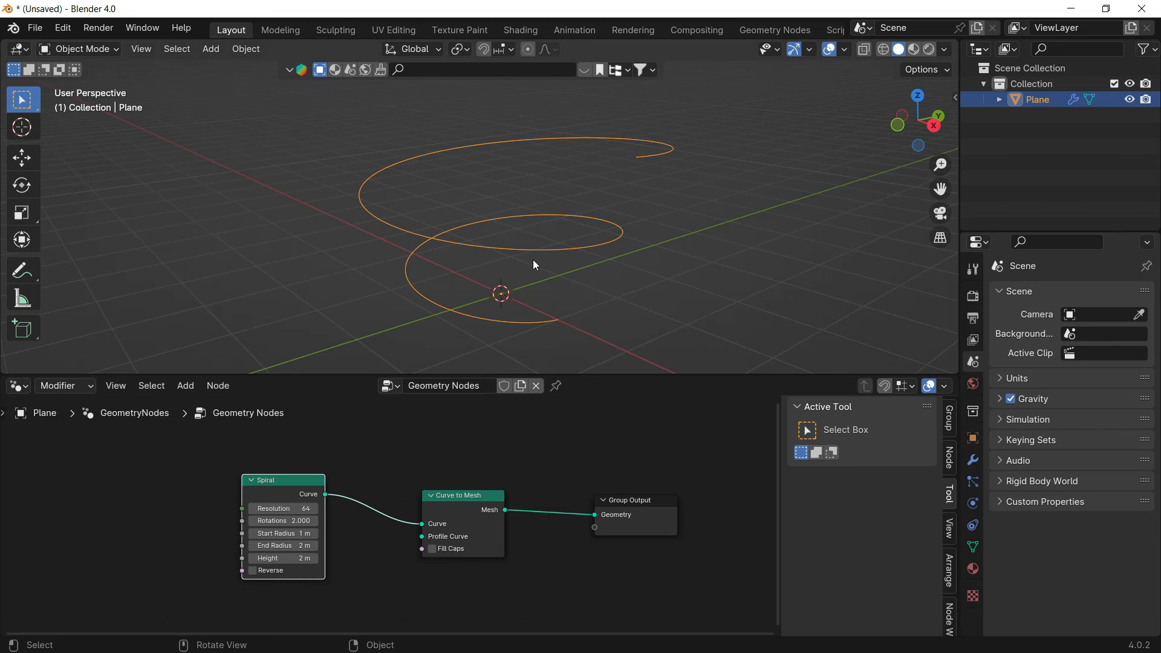
# Step: Set the Spiral node's Rotations to 1.5
pyautogui.doubleClick(300, 520)
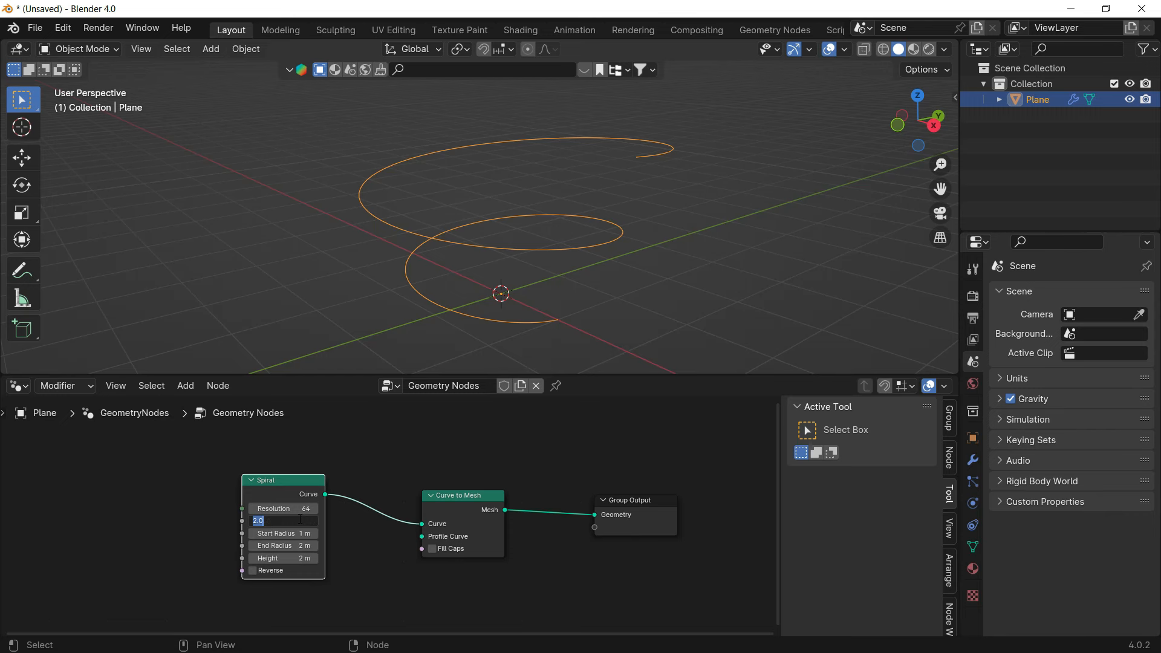
pyautogui.write('1.5')
pyautogui.press('Return')
pyautogui.moveTo(560, 270)
pyautogui.mouseDown(button='middle')
pyautogui.moveTo(532, 263)
pyautogui.moveTo(559, 275)
pyautogui.mouseUp(button='middle')
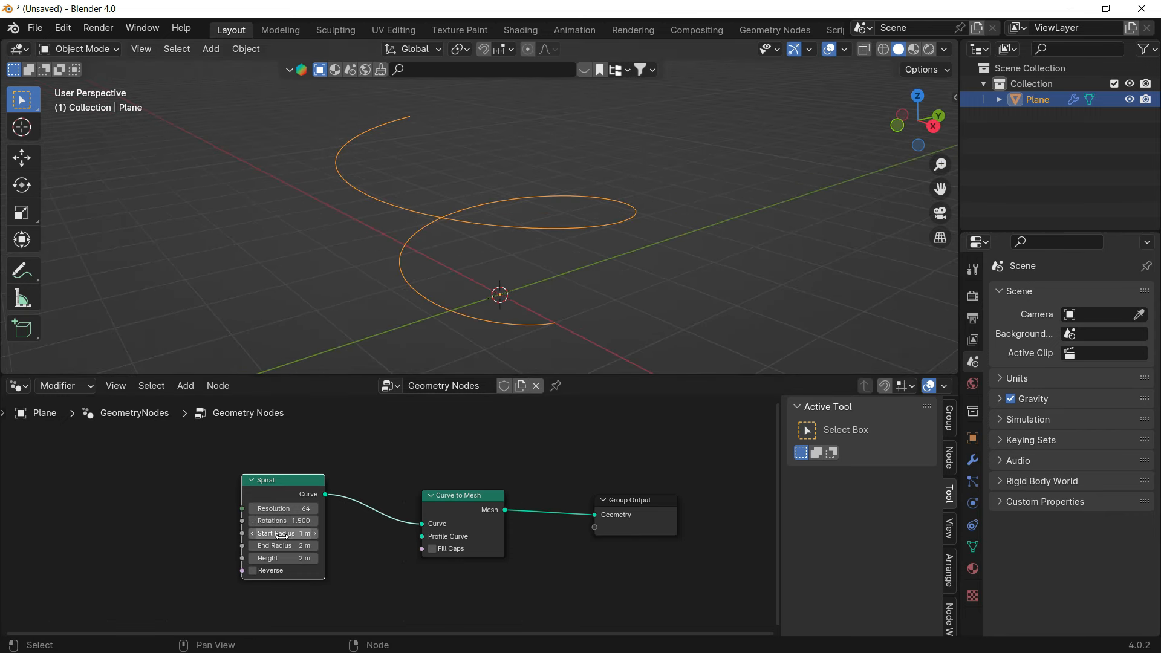
# Step: Try out a smaller Start Radius on the Spiral node, undo it, and enter 0.4 m instead
pyautogui.moveTo(281, 535); pyautogui.dragTo(120, 536)
pyautogui.hotkey('ctrl', 'z')
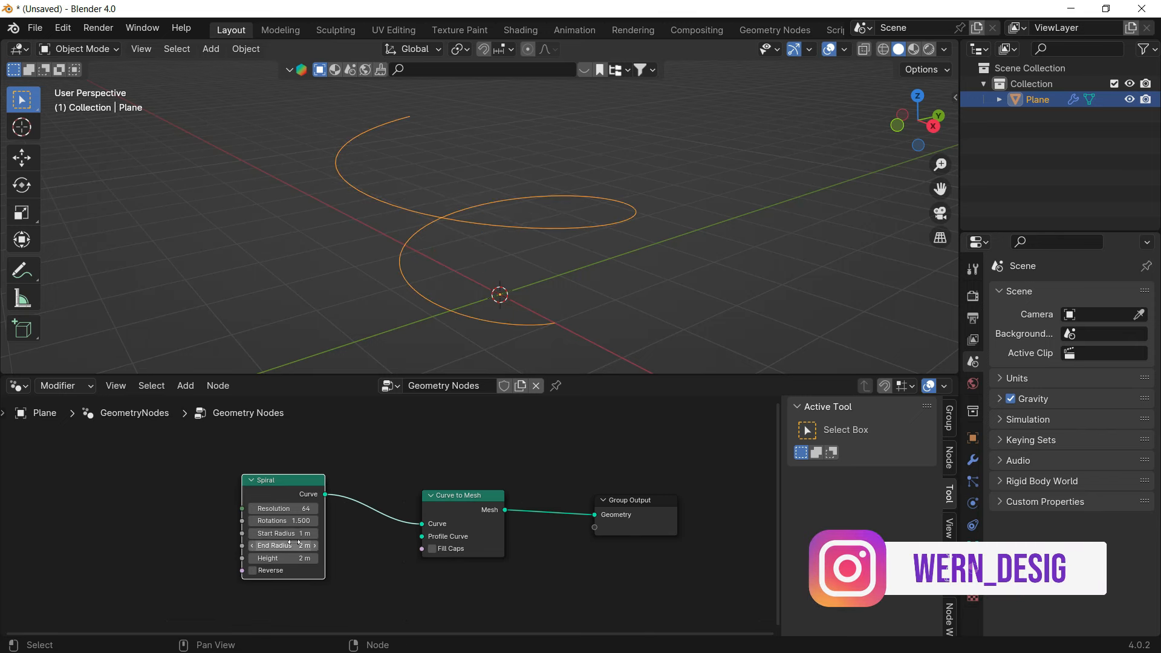
pyautogui.click(293, 533)
pyautogui.write('0.4')
pyautogui.press('Return')
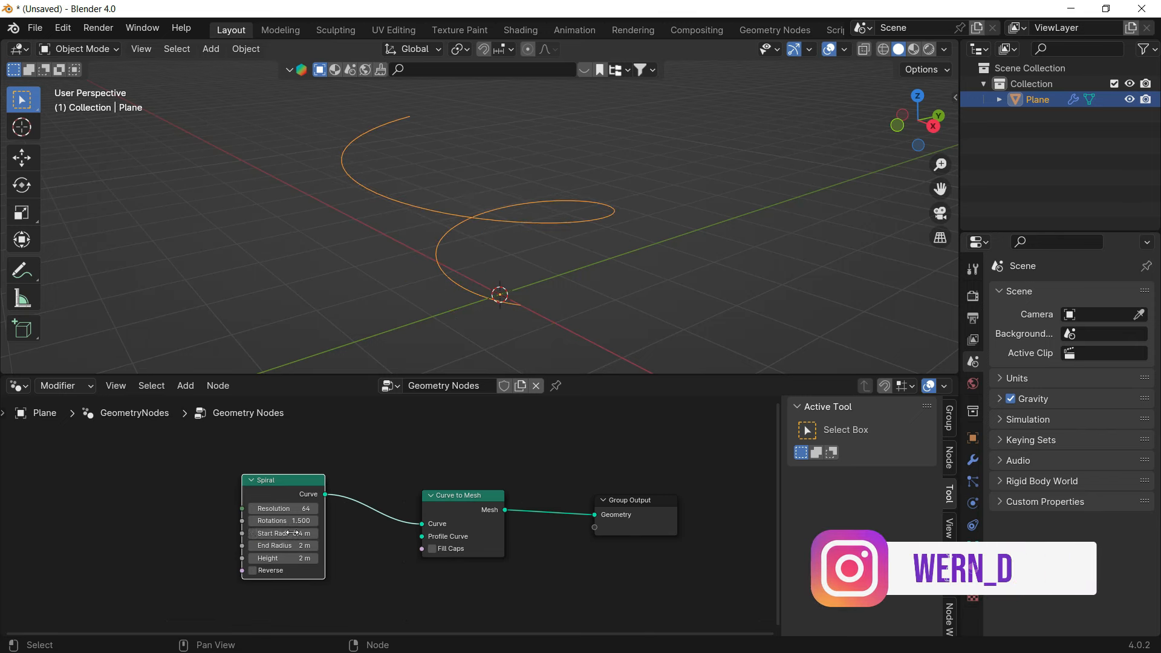
# Step: Set the Spiral node's Start Radius to 2 m and its Height to 4.5 m
pyautogui.click(293, 533)
pyautogui.write('2')
pyautogui.press('Return')
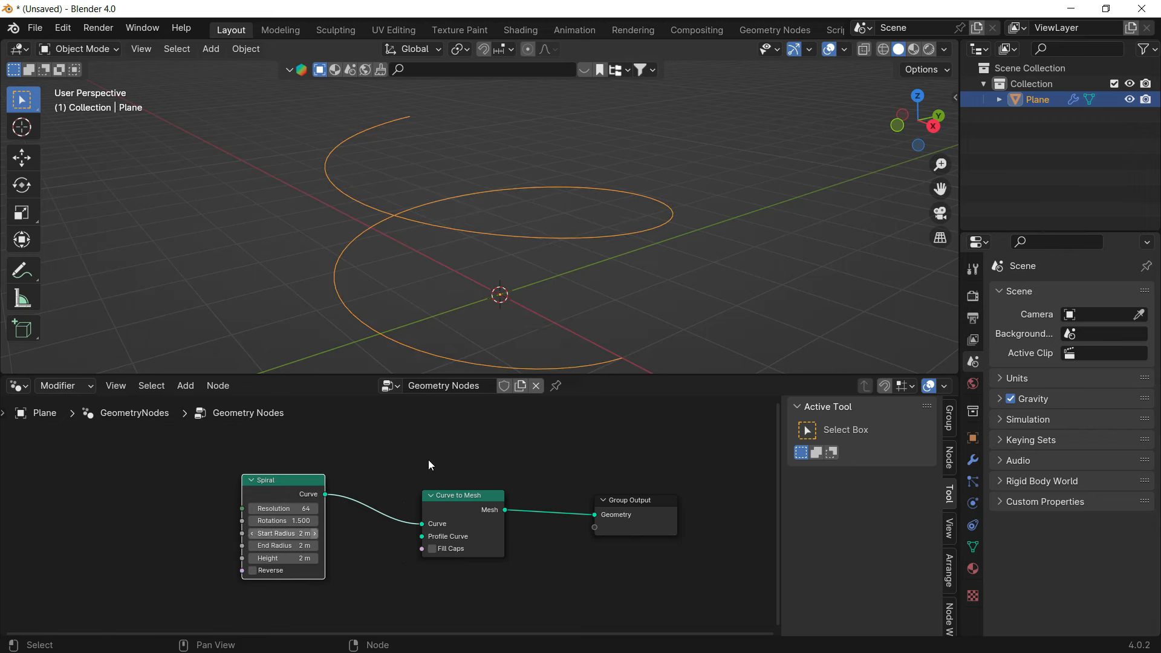
pyautogui.moveTo(543, 262)
pyautogui.mouseDown(button='middle')
pyautogui.moveTo(410, 250)
pyautogui.moveTo(547, 257)
pyautogui.mouseUp(button='middle')
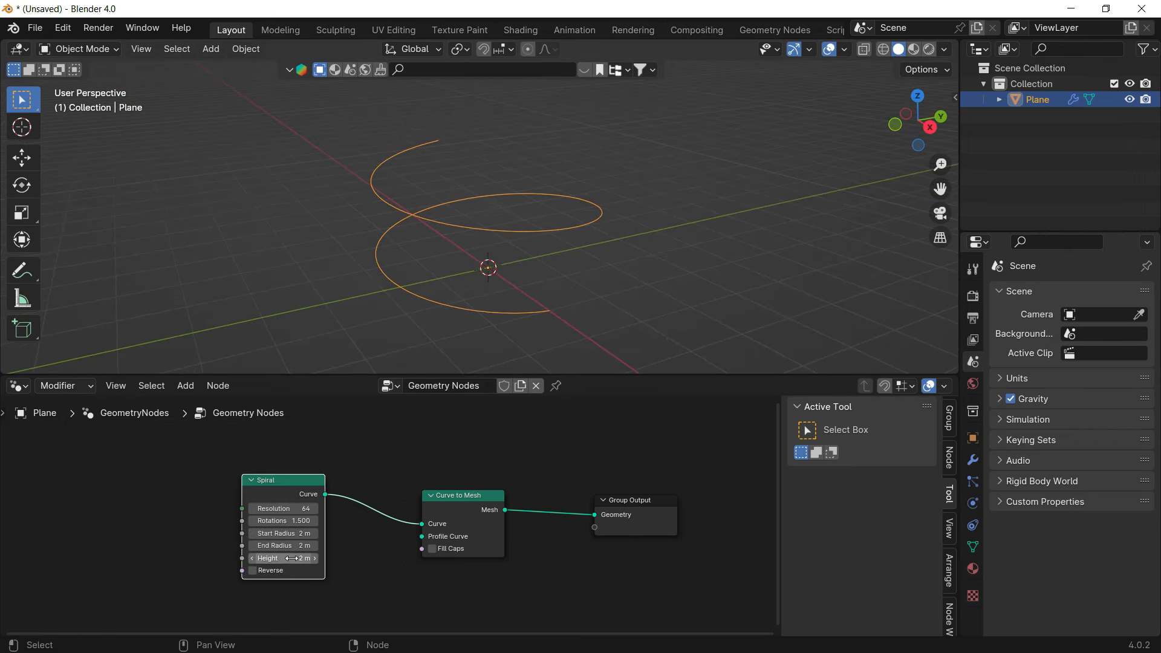
pyautogui.moveTo(291, 558); pyautogui.dragTo(321, 558)
pyautogui.moveTo(581, 376); pyautogui.dragTo(582, 440)
pyautogui.moveTo(592, 387); pyautogui.dragTo(514, 278, button='middle')
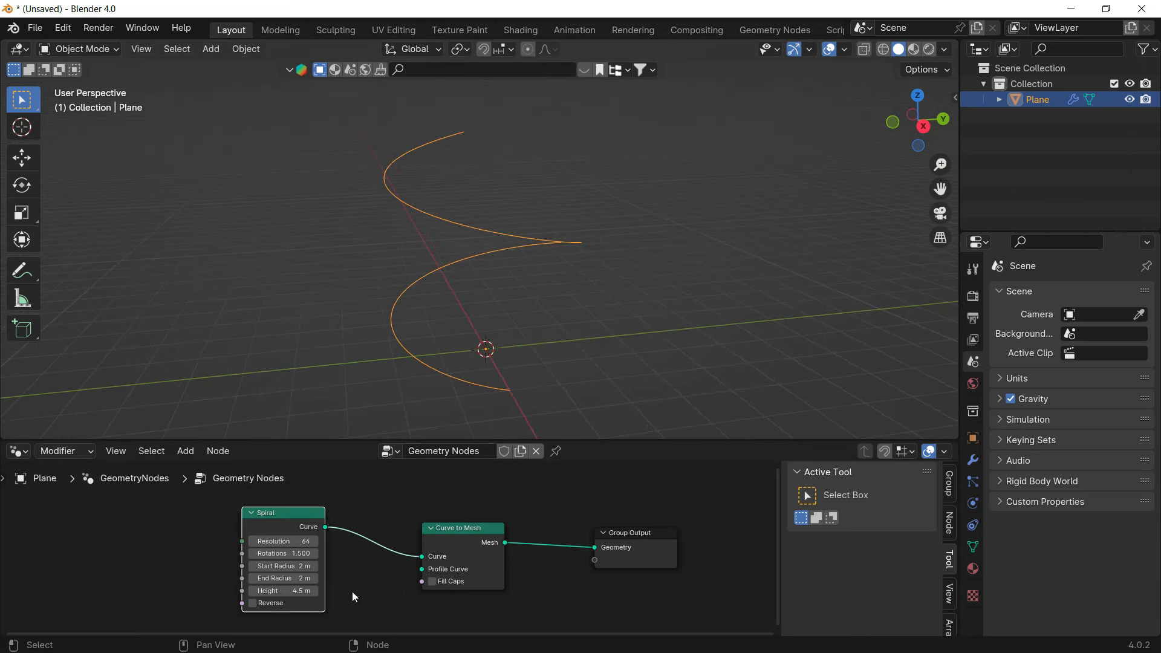
# Step: Increase the Spiral node's Rotations to 2.3 and inspect the helix from different angles
pyautogui.moveTo(284, 554)
pyautogui.mouseDown()
pyautogui.moveTo(308, 553)
pyautogui.moveTo(292, 561)
pyautogui.mouseUp()
pyautogui.click(293, 554)
pyautogui.write('2.3')
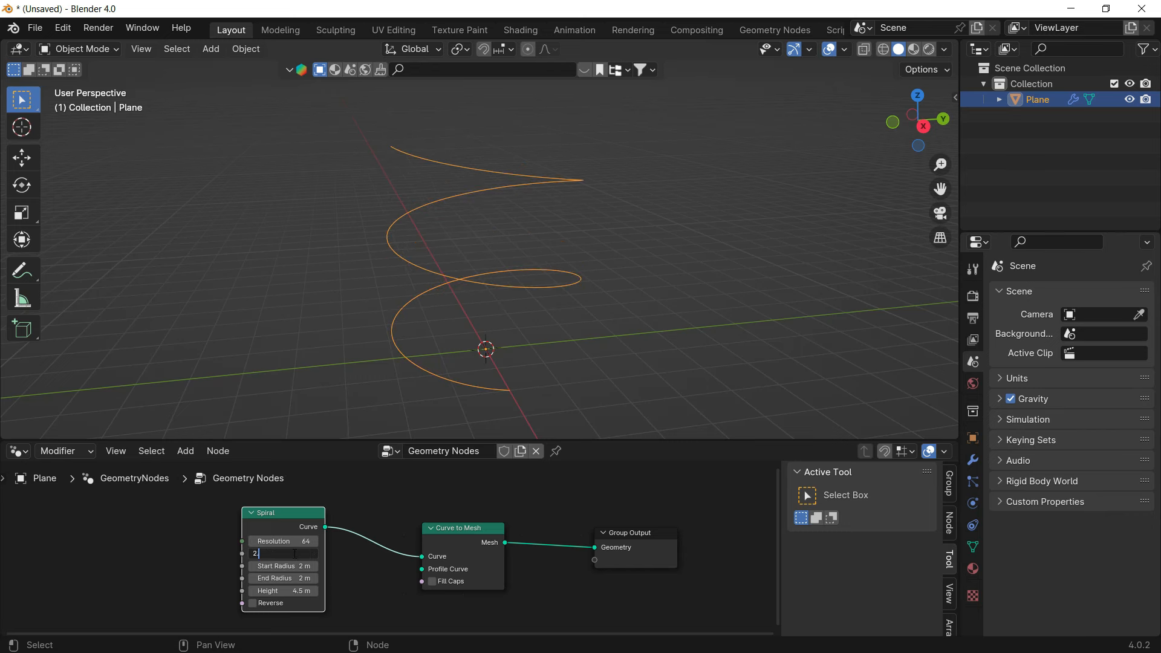
pyautogui.press('Return')
pyautogui.moveTo(685, 188); pyautogui.dragTo(683, 262, button='middle')
pyautogui.moveTo(616, 325)
pyautogui.mouseDown(button='middle')
pyautogui.moveTo(594, 321)
pyautogui.moveTo(605, 321)
pyautogui.mouseUp(button='middle')
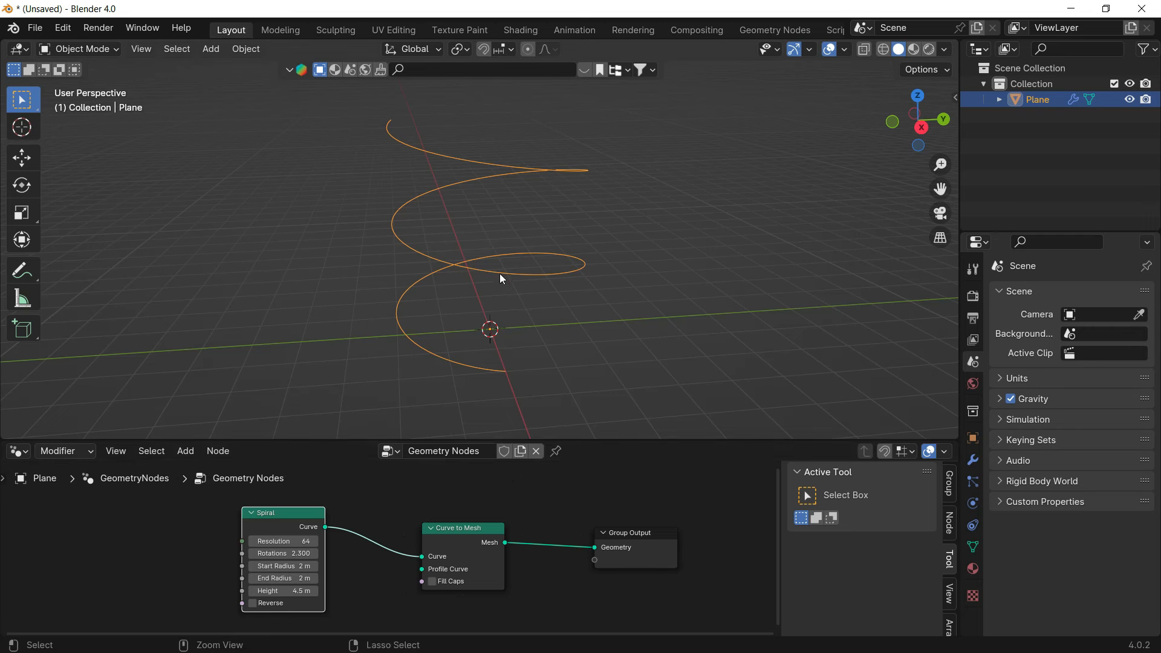
# Step: Apply the helix's node setup with Visual Geometry to Mesh and enlarge the 3D viewport
pyautogui.hotkey('ctrl', 'a')
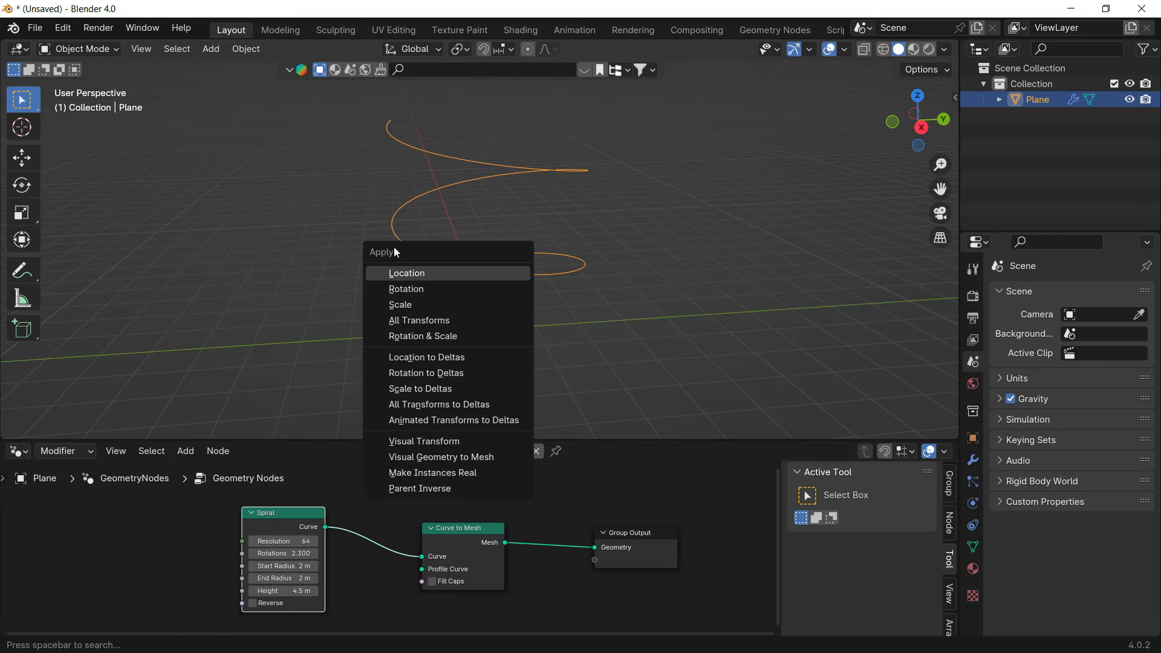
pyautogui.click(476, 456)
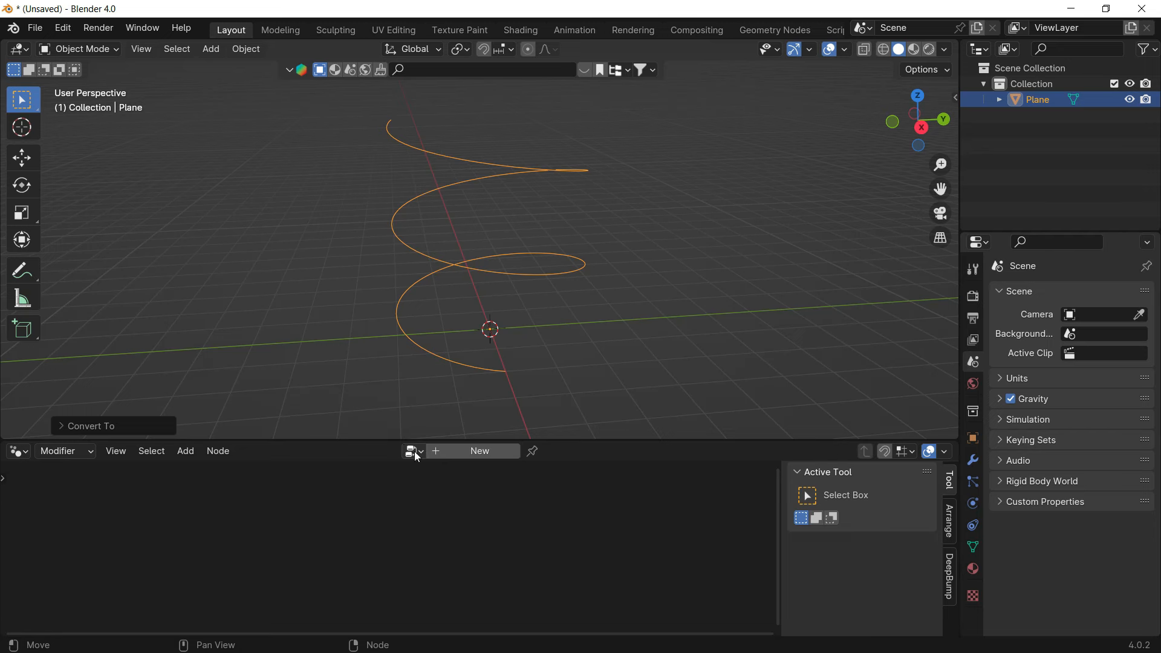
pyautogui.moveTo(477, 442); pyautogui.dragTo(454, 627)
# Step: Examine the vertices of the converted helix mesh in Edit Mode and return to Object Mode
pyautogui.moveTo(583, 311); pyautogui.dragTo(550, 312, button='middle')
pyautogui.press('Tab')
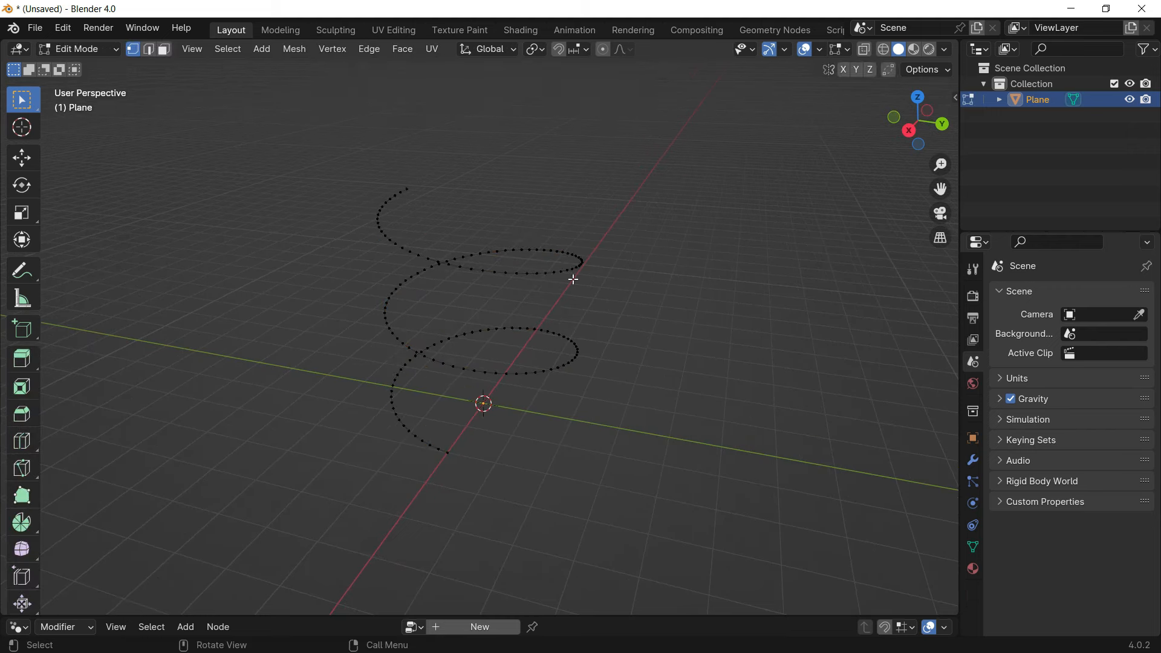
pyautogui.scroll(3, 557, 267)
pyautogui.scroll(-1, 477, 228)
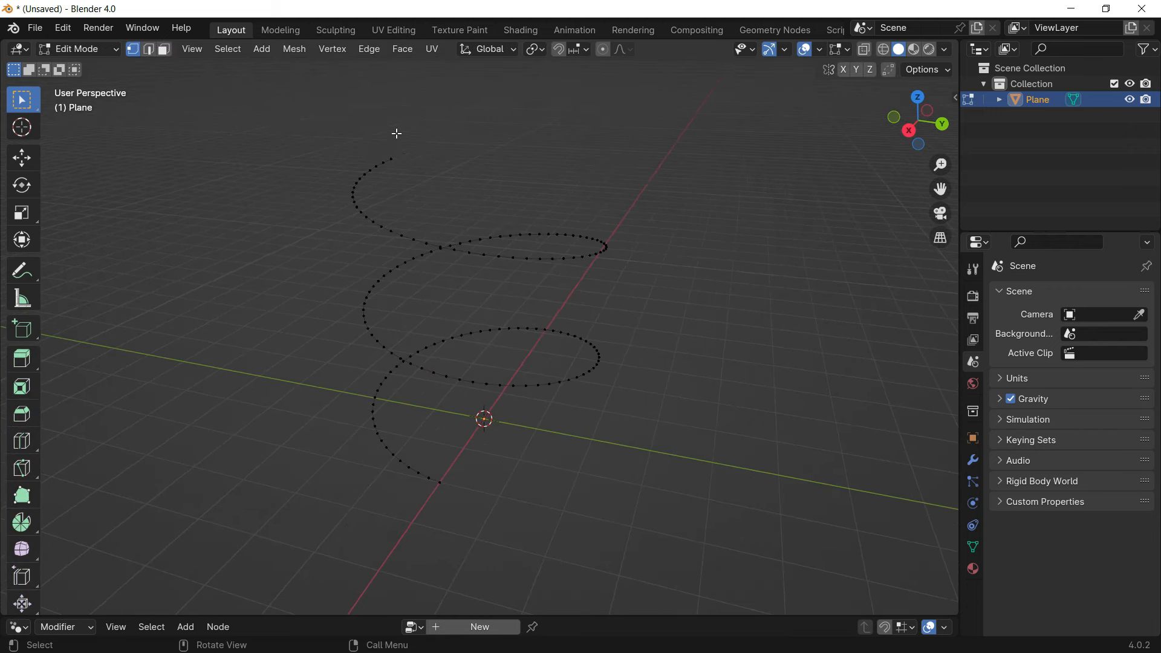
pyautogui.moveTo(394, 129); pyautogui.dragTo(298, 246)
pyautogui.press('Tab')
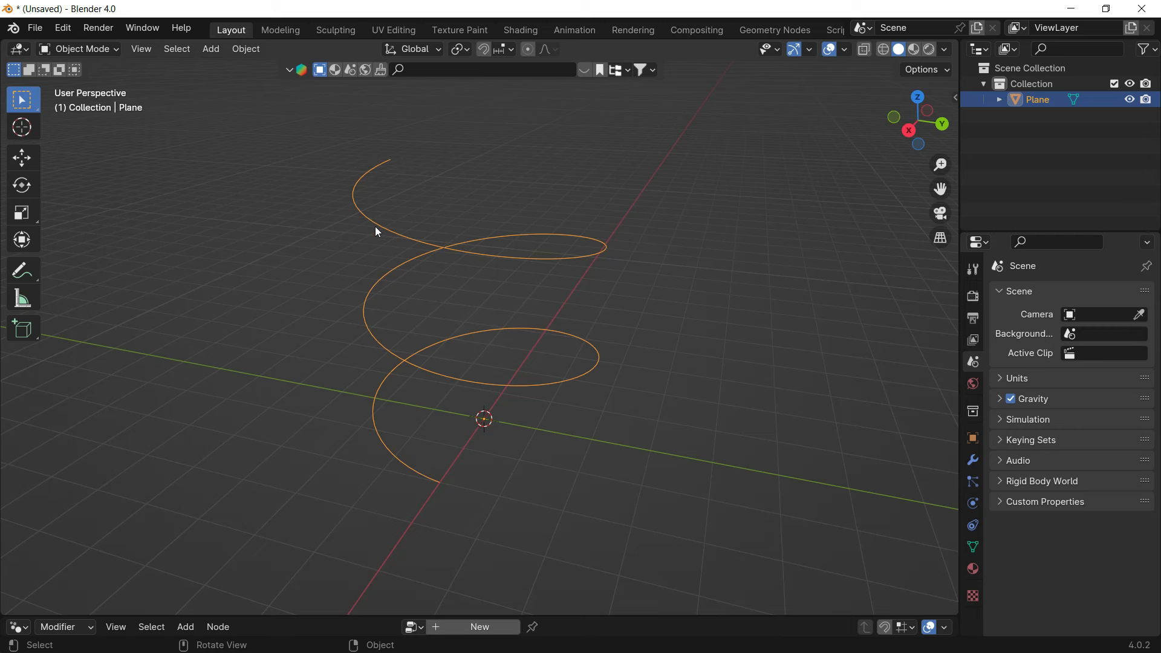
# Step: Convert the helix mesh object to a Curve
pyautogui.rightClick(555, 262)
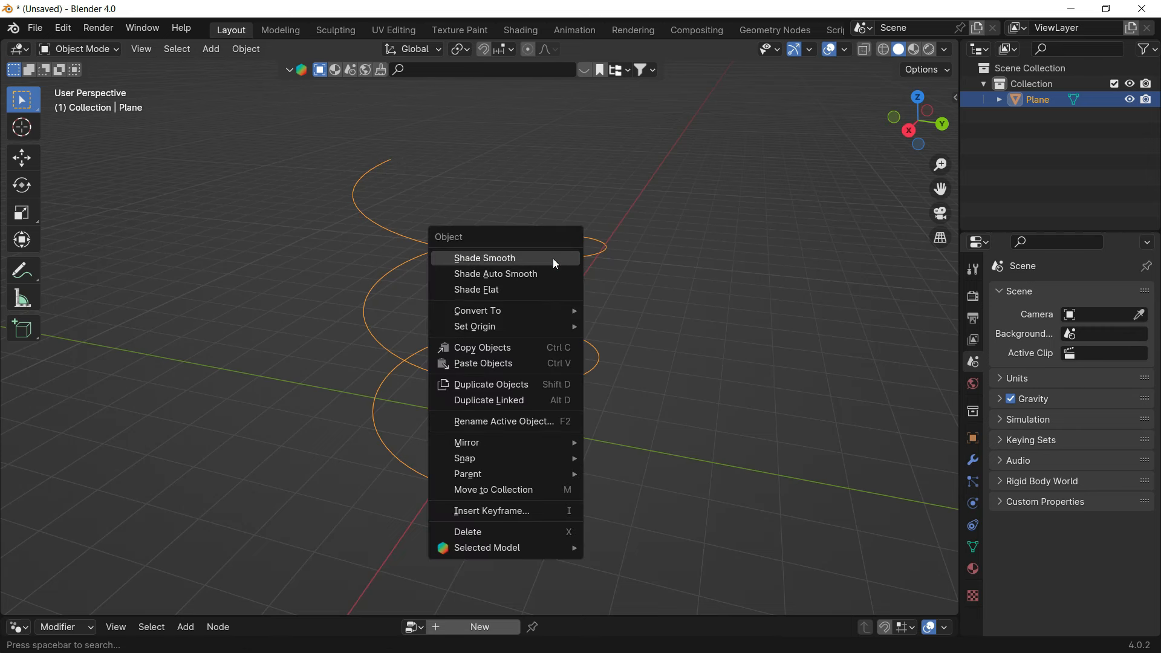
pyautogui.moveTo(491, 308)
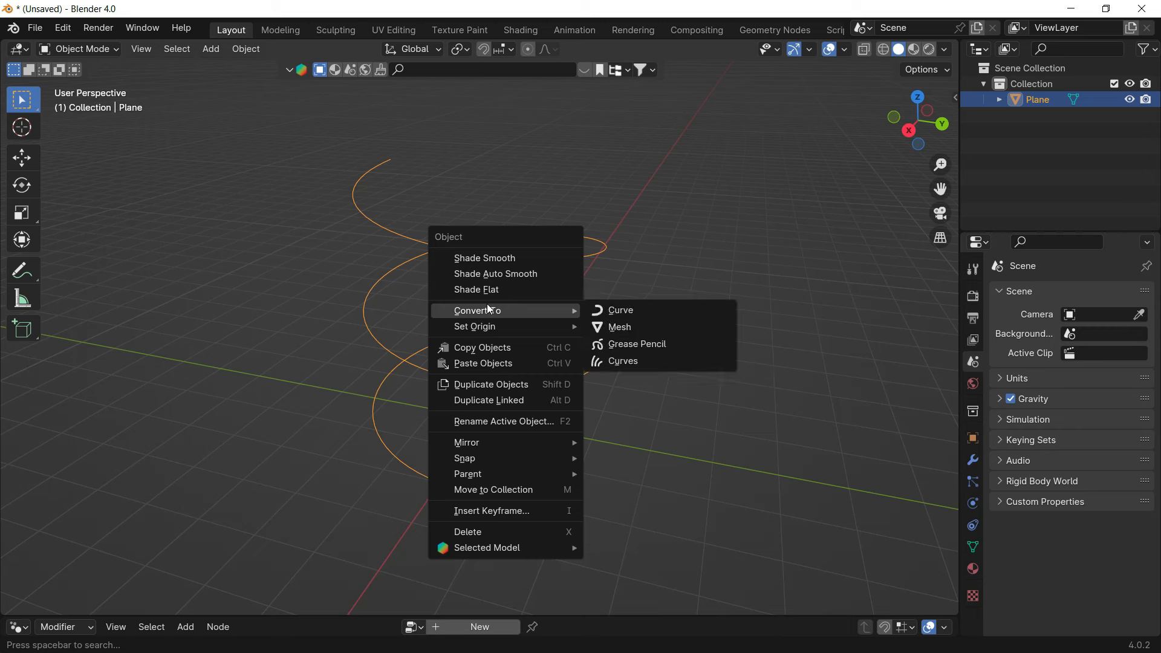
pyautogui.click(635, 315)
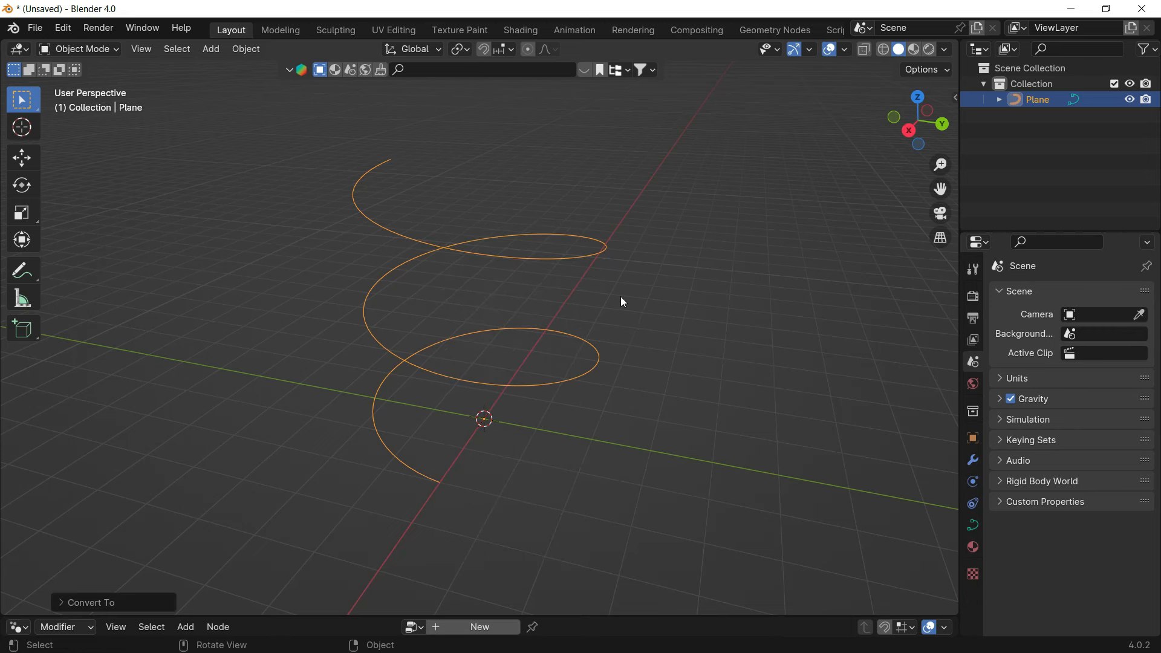
# Step: Examine the helix curve's control points in Edit Mode, testing a move of some points, and view the curve in Object Mode
pyautogui.press('Tab')
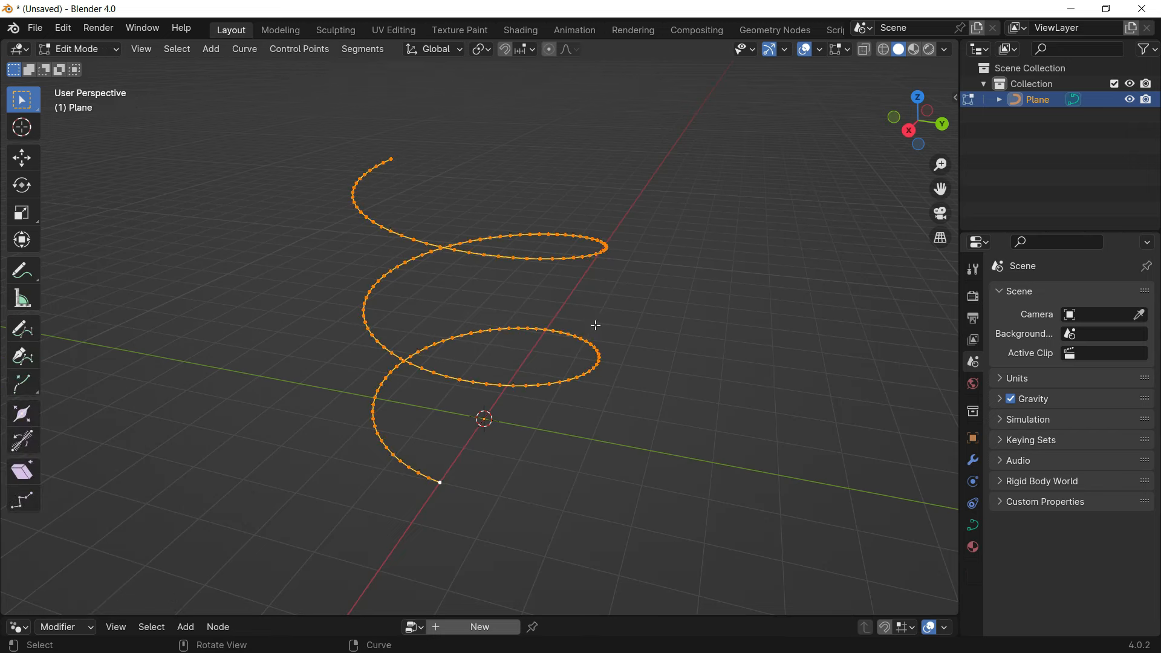
pyautogui.moveTo(593, 324); pyautogui.dragTo(629, 252, button='middle')
pyautogui.hotkey('alt', 'a')
pyautogui.click(629, 252)
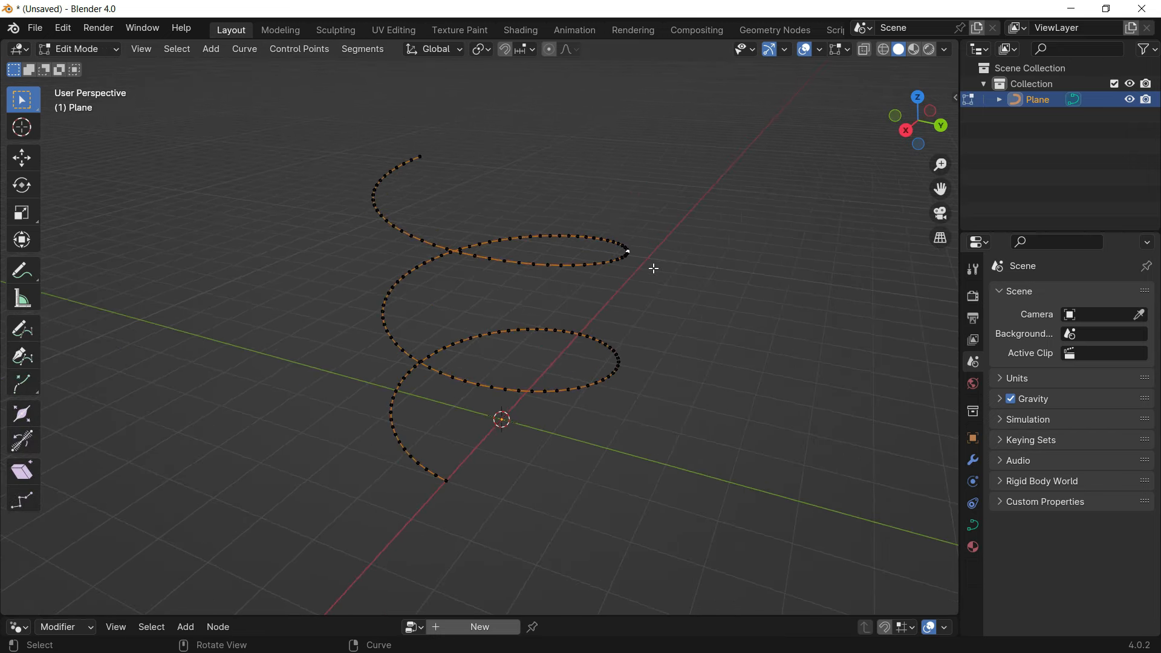
pyautogui.press('e')
pyautogui.press('Escape')
pyautogui.press('e')
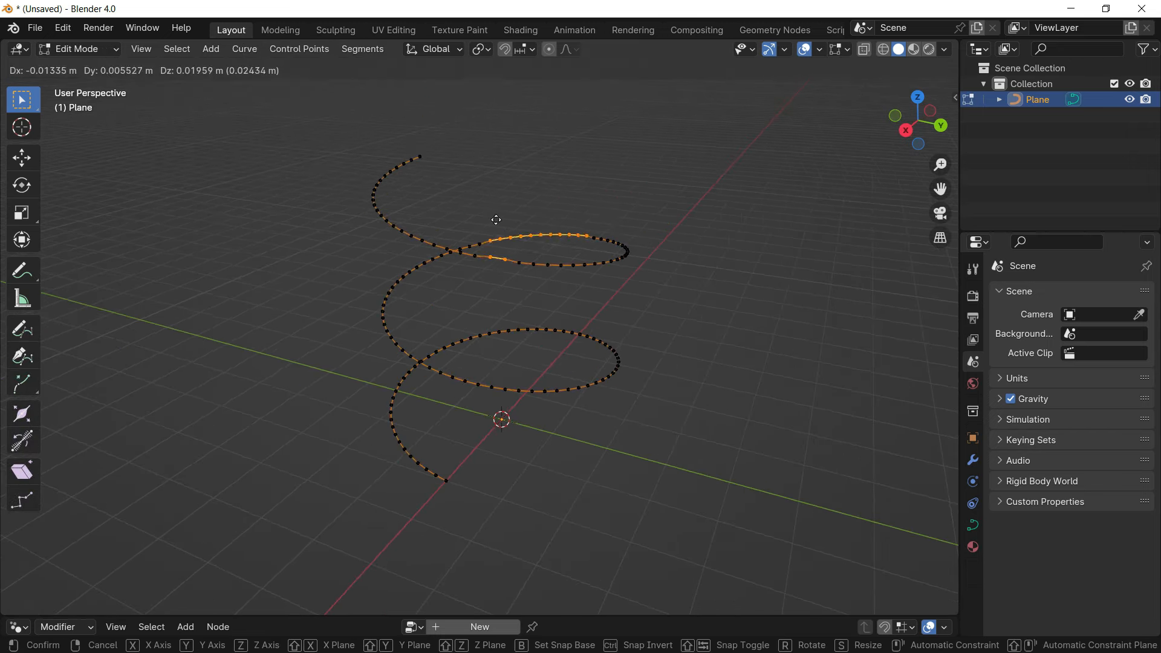
pyautogui.press('Escape')
pyautogui.press('Tab')
pyautogui.moveTo(627, 408)
pyautogui.mouseDown(button='middle')
pyautogui.moveTo(669, 402)
pyautogui.moveTo(643, 414)
pyautogui.mouseUp(button='middle')
pyautogui.moveTo(652, 361)
pyautogui.mouseDown(button='middle')
pyautogui.moveTo(670, 385)
pyautogui.moveTo(660, 368)
pyautogui.moveTo(675, 347)
pyautogui.moveTo(645, 345)
pyautogui.moveTo(668, 346)
pyautogui.mouseUp(button='middle')
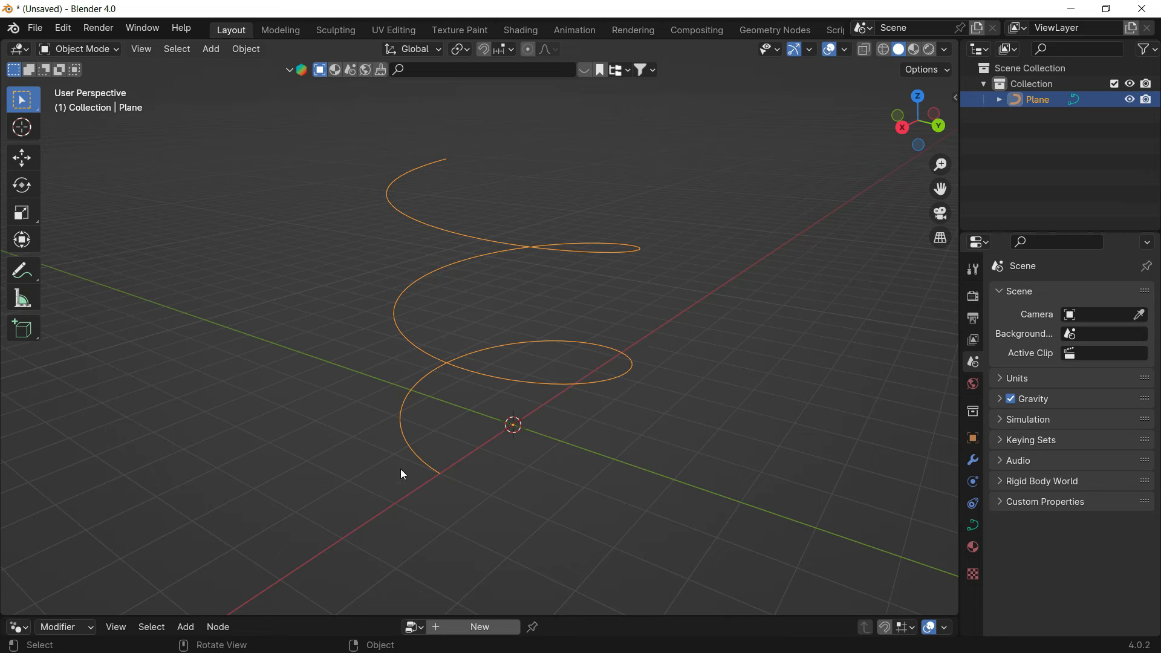
pyautogui.moveTo(720, 426); pyautogui.dragTo(611, 382, button='middle')
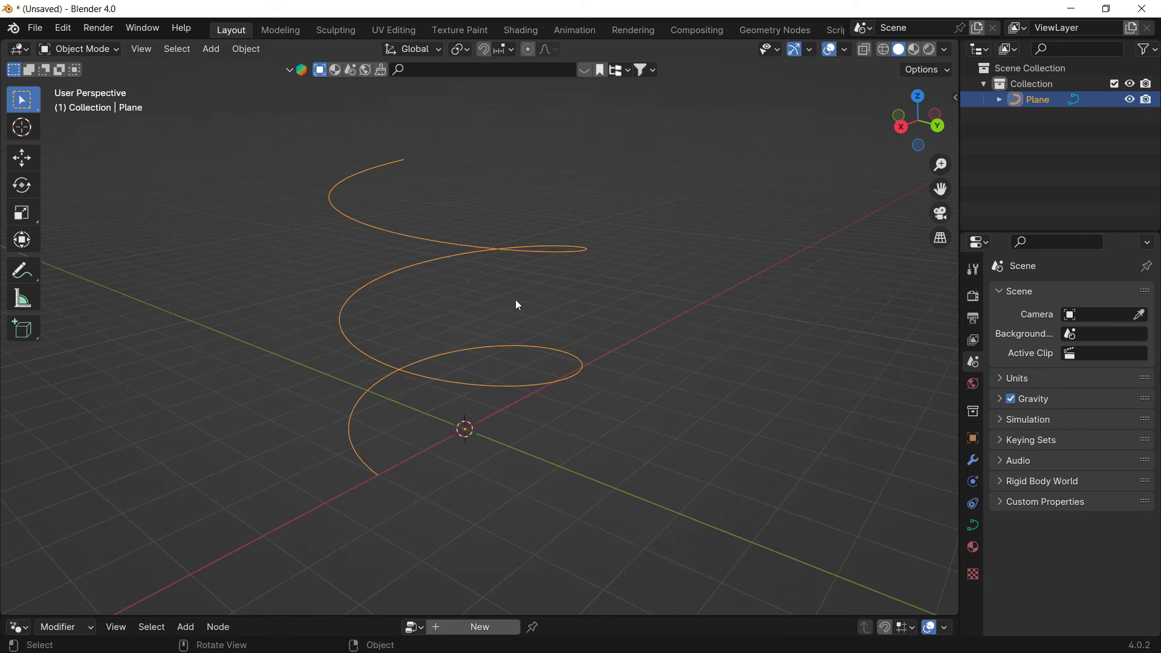
# Step: Add a Bezier Circle curve at the world origin
pyautogui.hotkey('shift', 'a')
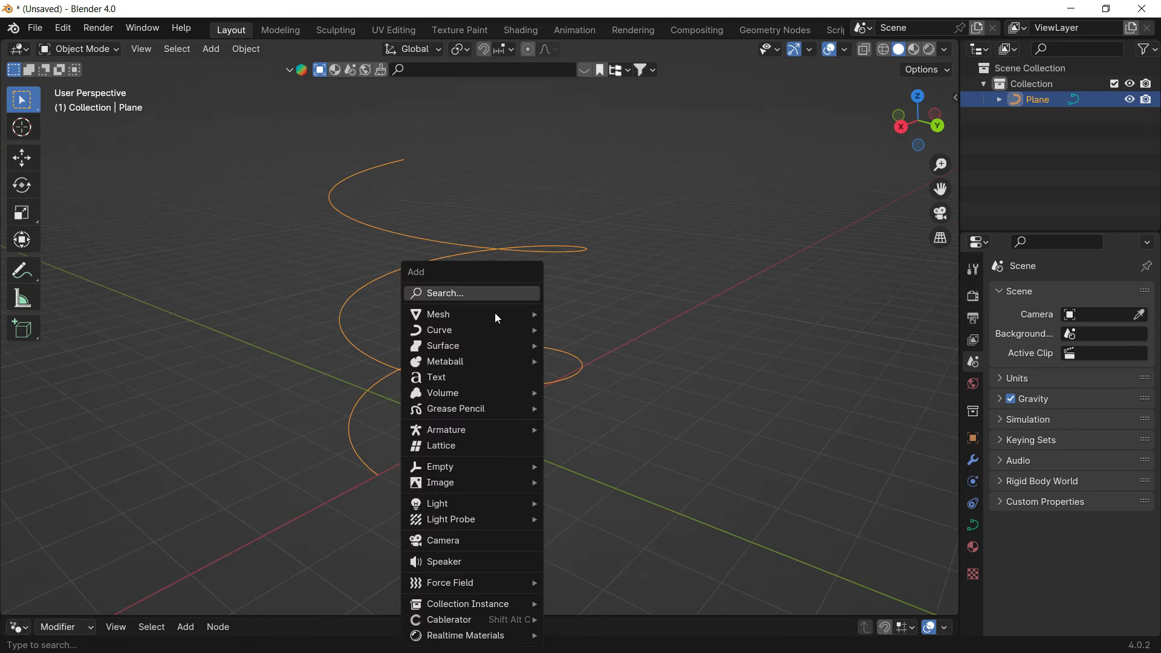
pyautogui.moveTo(488, 330)
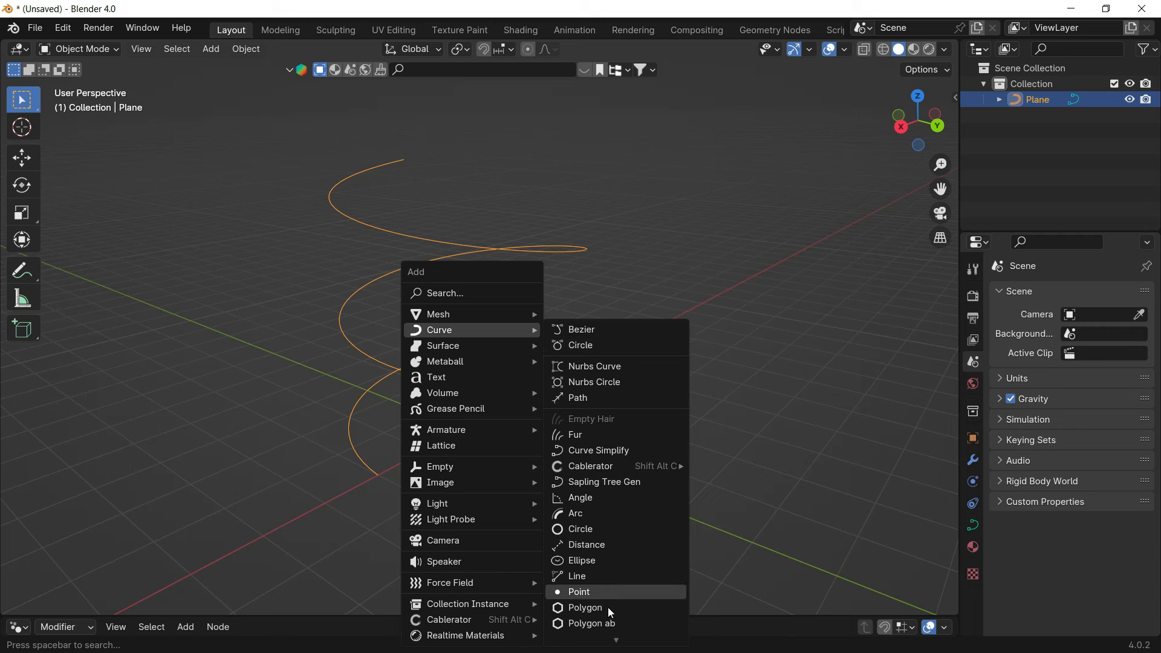
pyautogui.moveTo(613, 639)
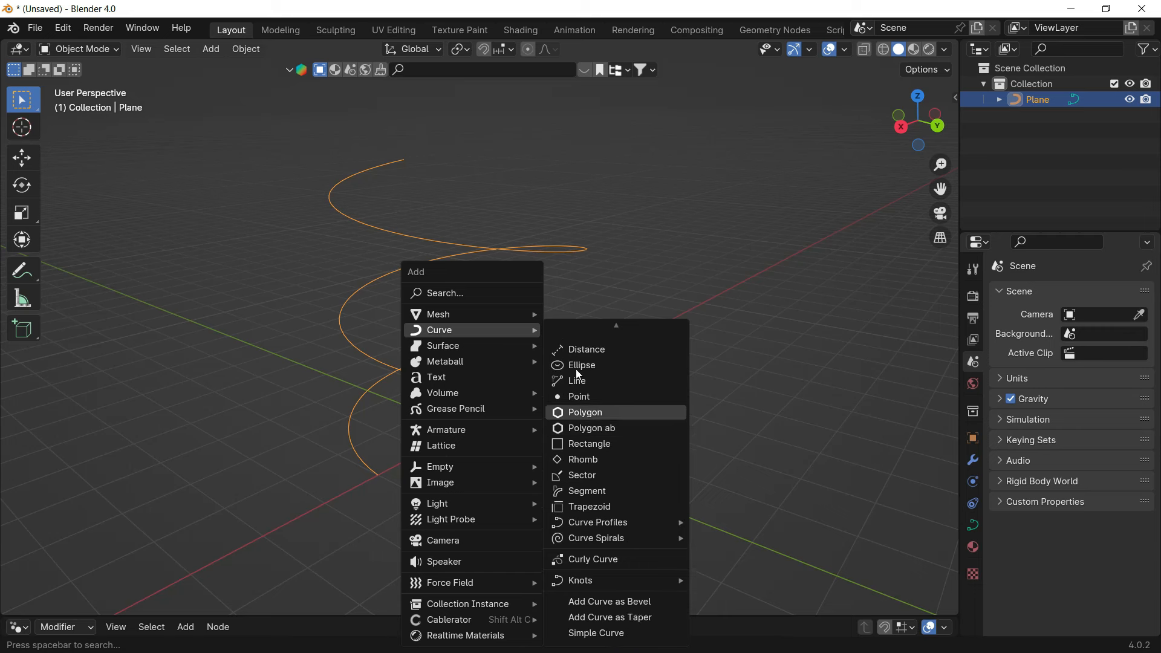
pyautogui.moveTo(617, 325)
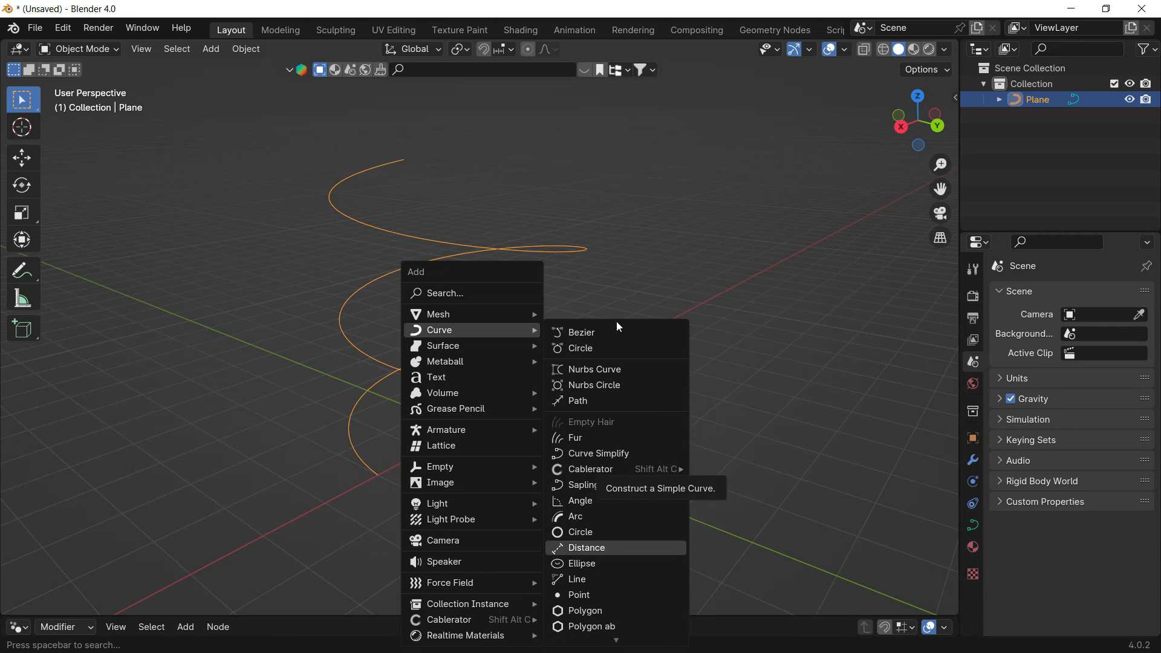
pyautogui.click(594, 350)
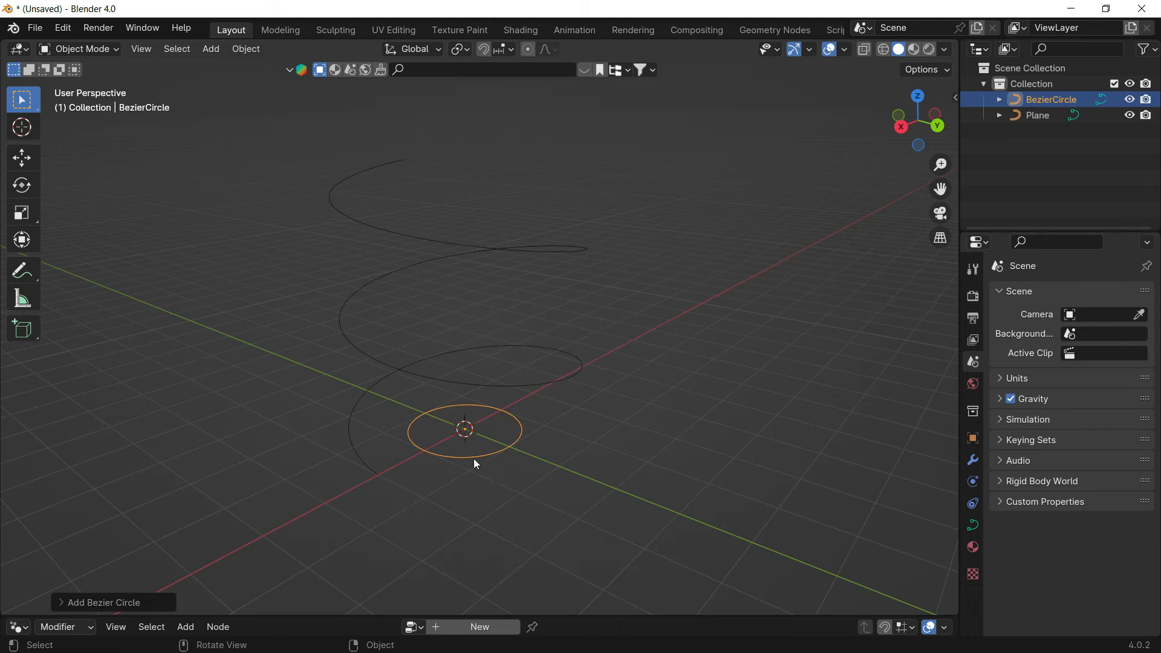
# Step: Isolate the Bezier circle in Local View
pyautogui.moveTo(531, 443); pyautogui.dragTo(567, 389, button='middle')
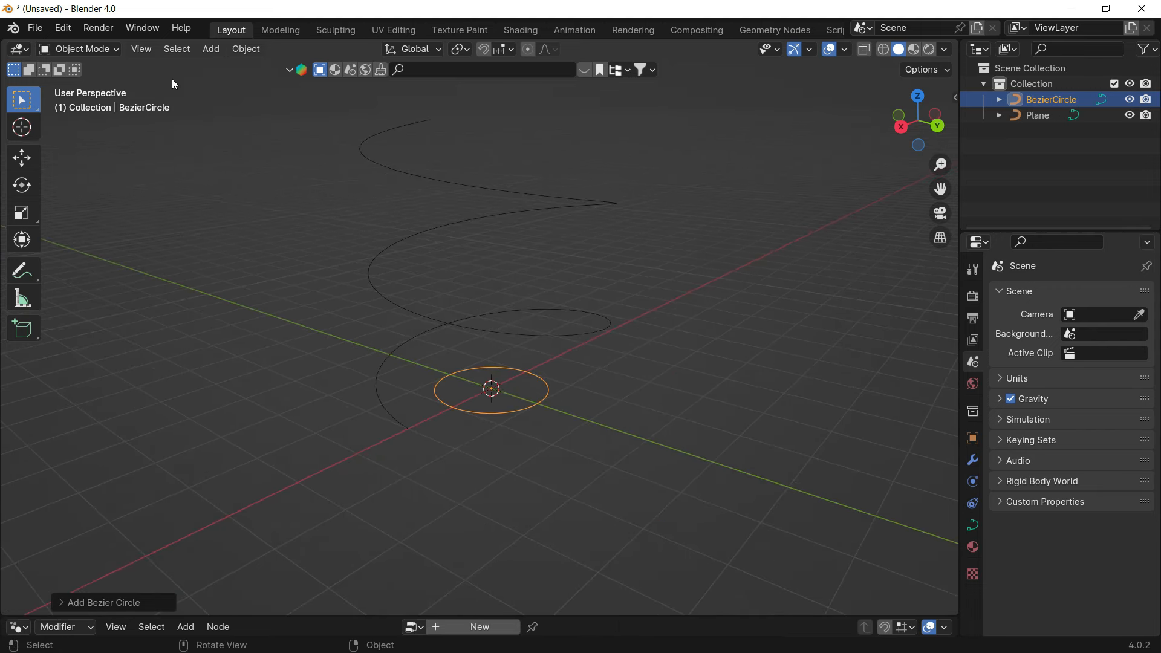
pyautogui.click(143, 50)
pyautogui.moveTo(181, 199)
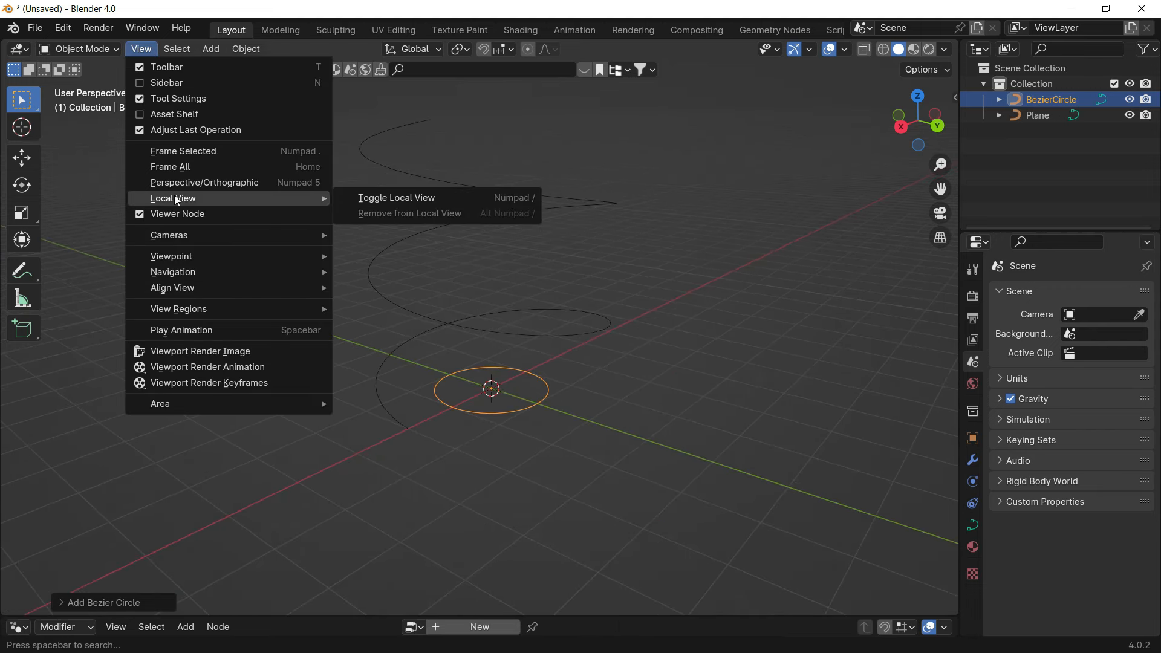
pyautogui.click(419, 199)
pyautogui.moveTo(617, 420); pyautogui.dragTo(541, 269, button='middle')
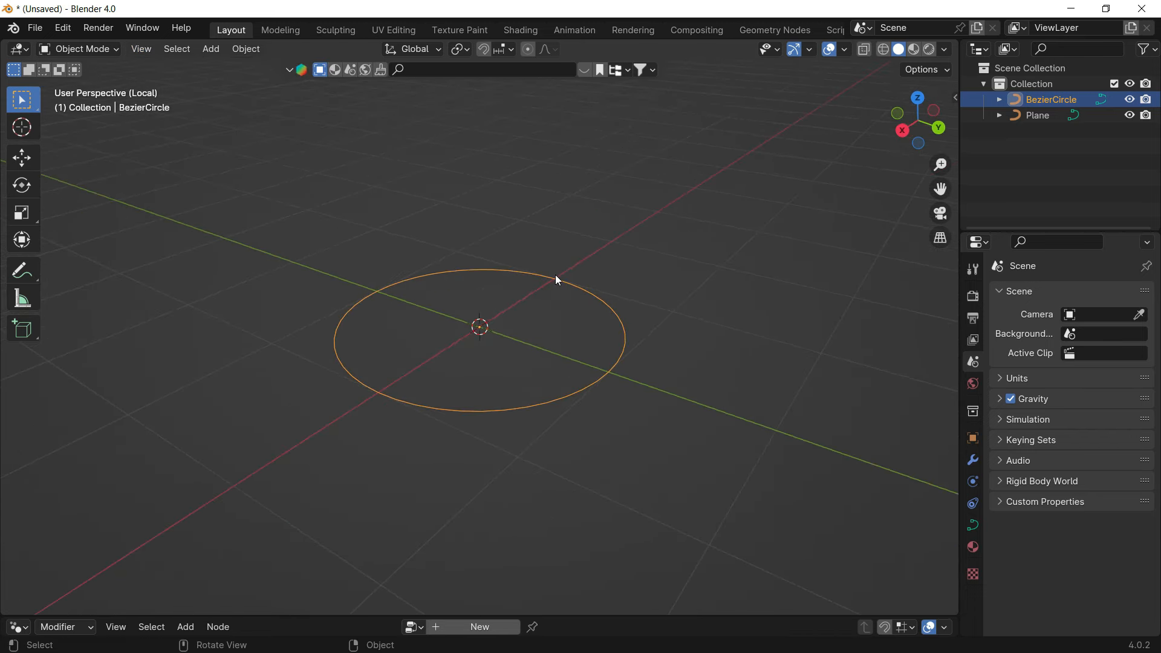
# Step: Move the circle's negative-X control point about 1.6 m along X past the center, and push the opposite point outward along X
pyautogui.press('Tab')
pyautogui.press('g')
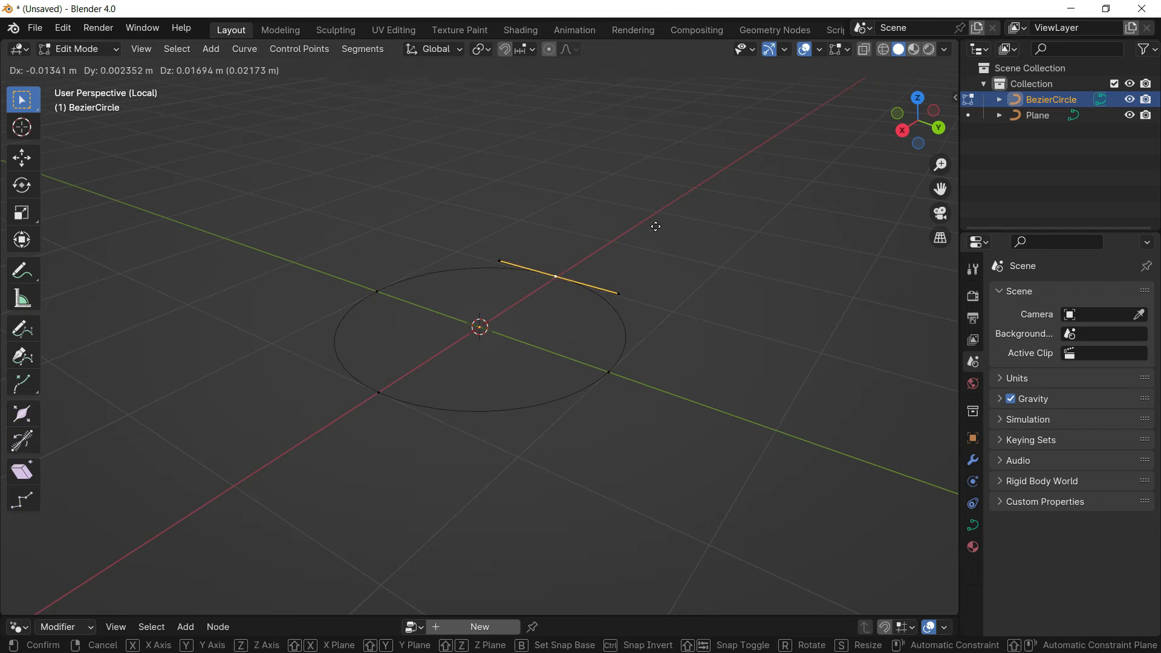
pyautogui.press('Escape')
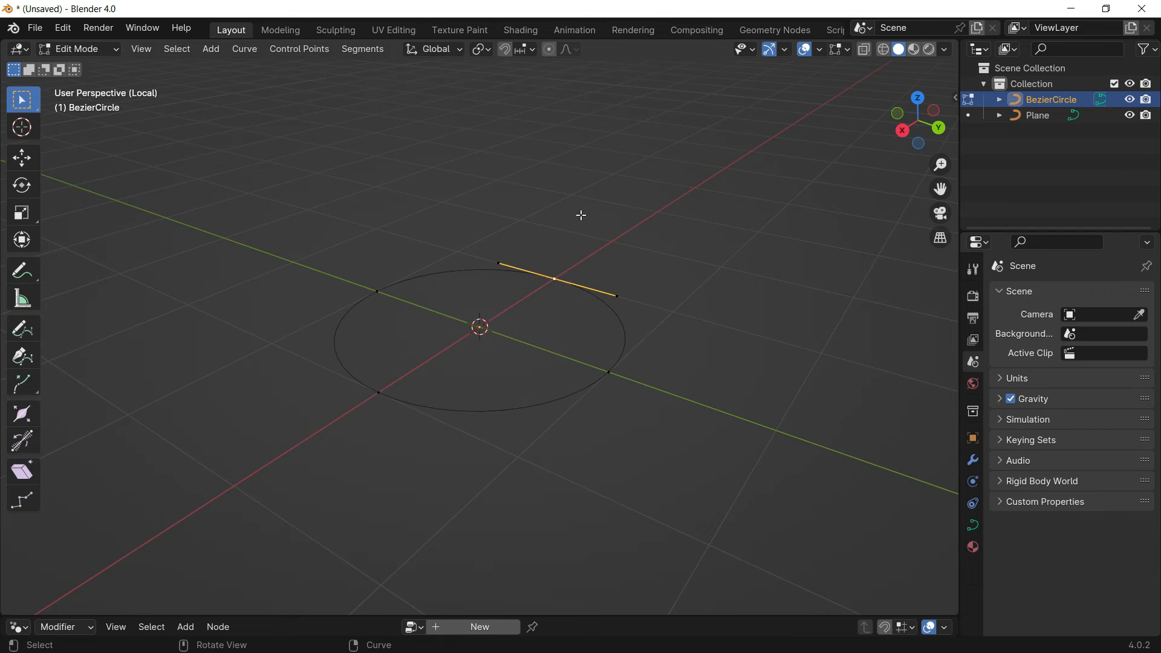
pyautogui.moveTo(621, 297); pyautogui.dragTo(699, 217, button='middle')
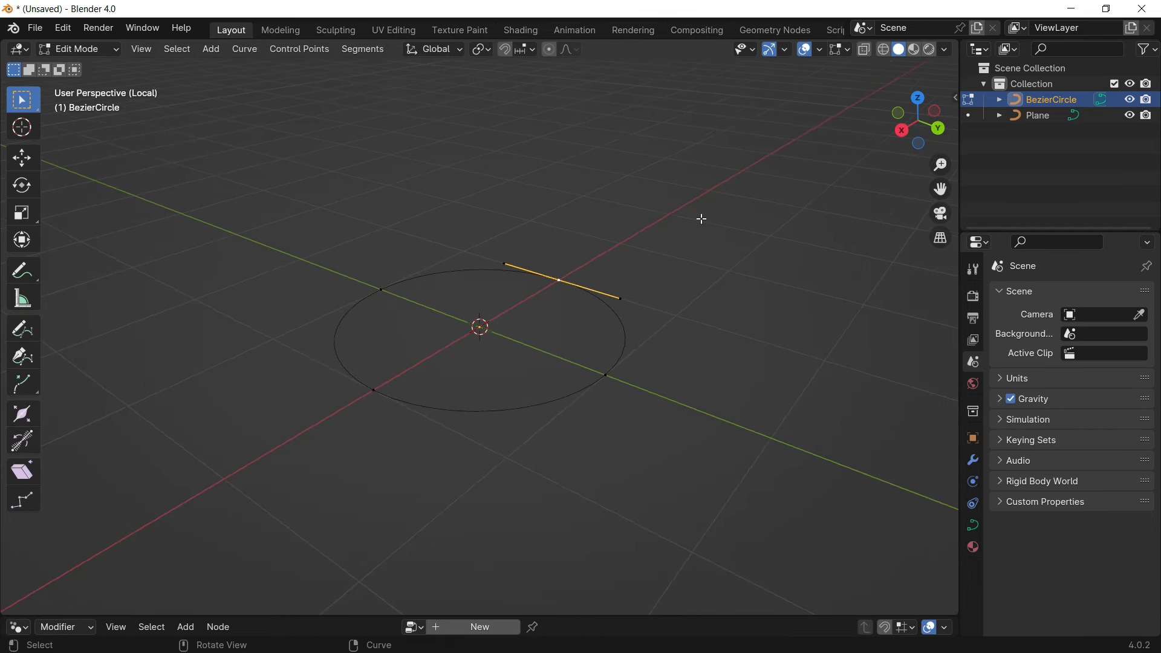
pyautogui.press('g')
pyautogui.press('x')
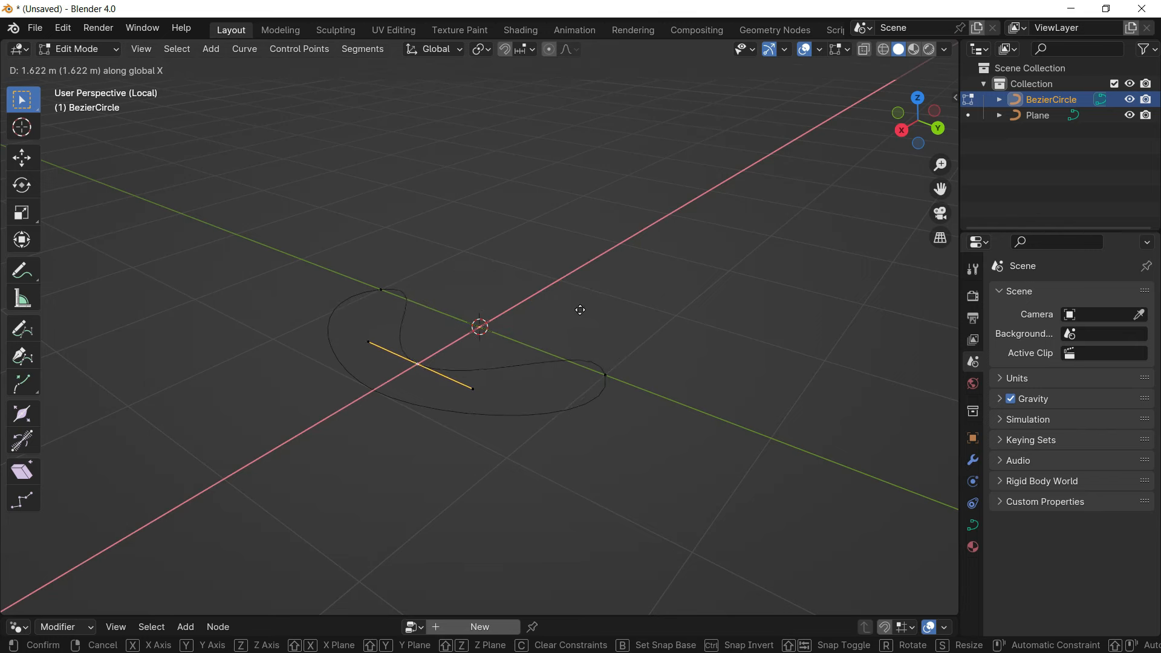
pyautogui.press('Escape')
pyautogui.press('g')
pyautogui.press('x')
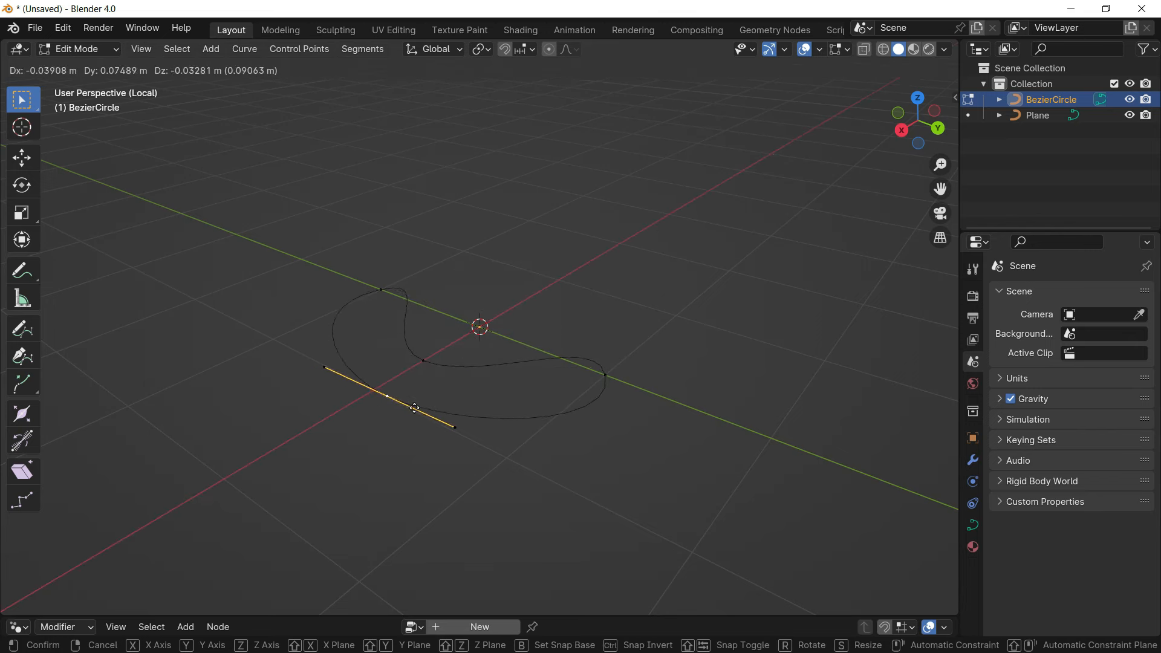
pyautogui.click(329, 404)
# Step: Rotate the handles of the circle's negative-Y control point about the Z axis to line up more closely with the Y axis
pyautogui.click(371, 290)
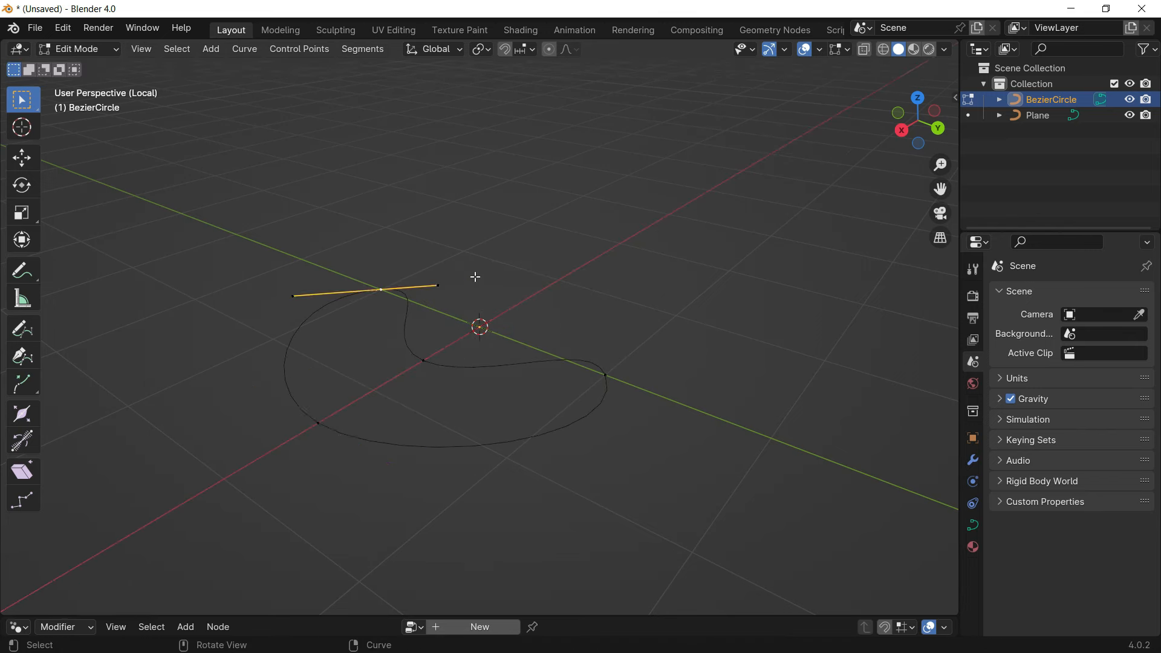
pyautogui.press('r')
pyautogui.press('z')
pyautogui.click(468, 346)
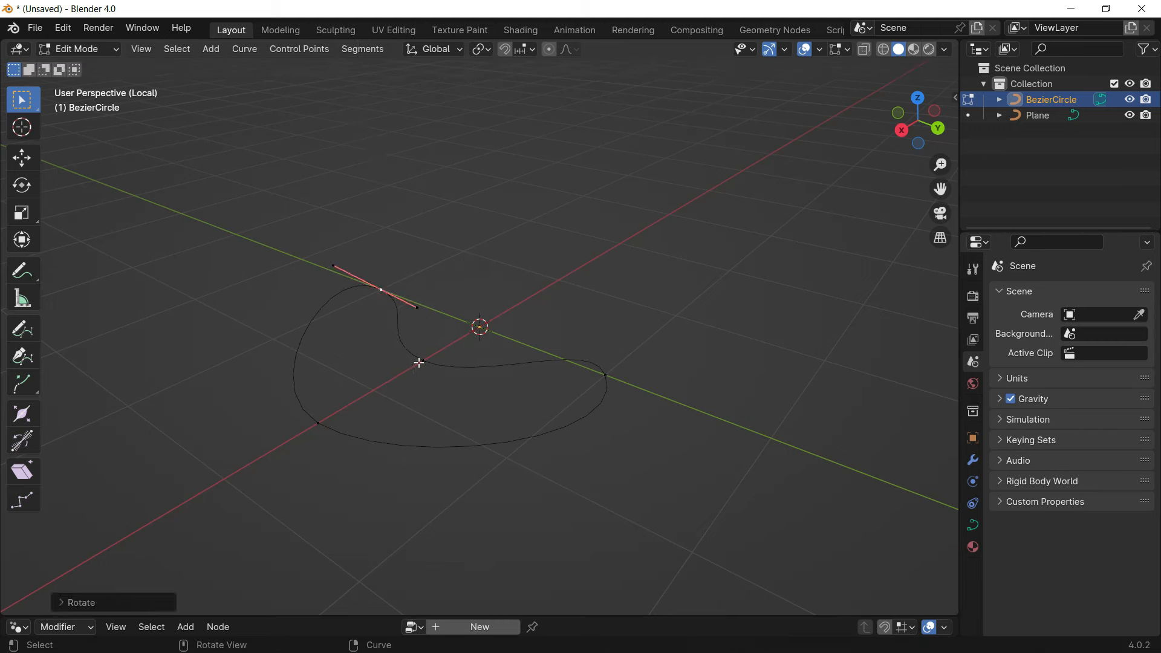
# Step: Move the inner control point about 0.52 m farther along X to deepen the crescent's hollow
pyautogui.click(420, 361)
pyautogui.press('g')
pyautogui.press('x')
pyautogui.press('Escape')
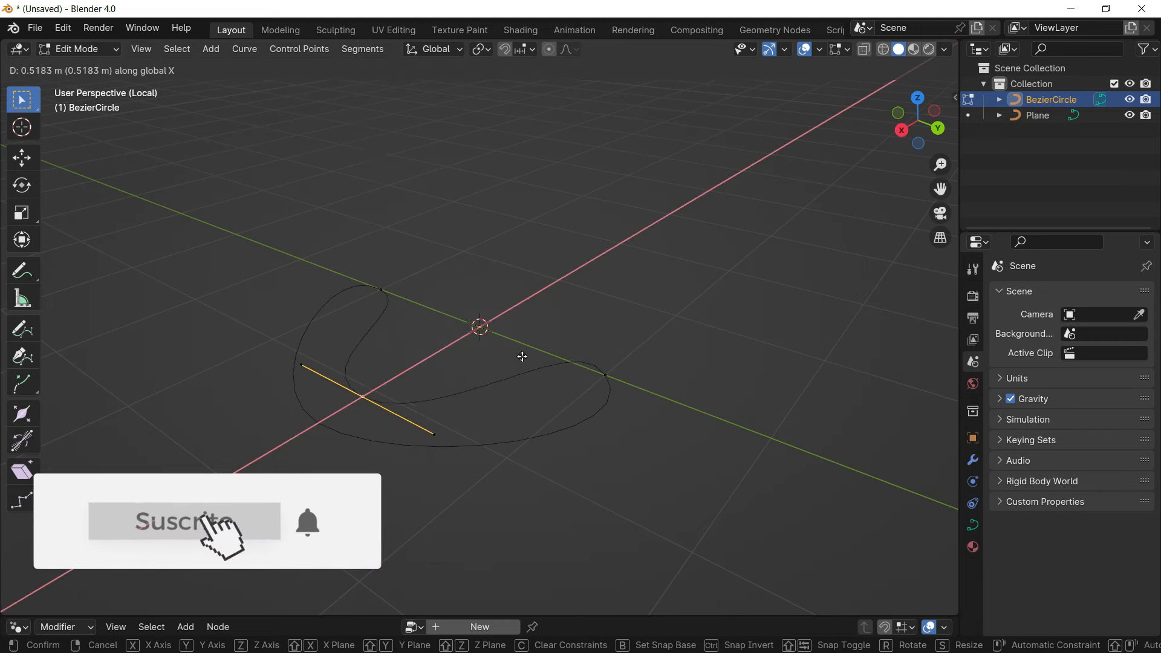
pyautogui.press('Tab')
pyautogui.press('Tab')
pyautogui.press('b')
pyautogui.click(610, 377)
pyautogui.press('g')
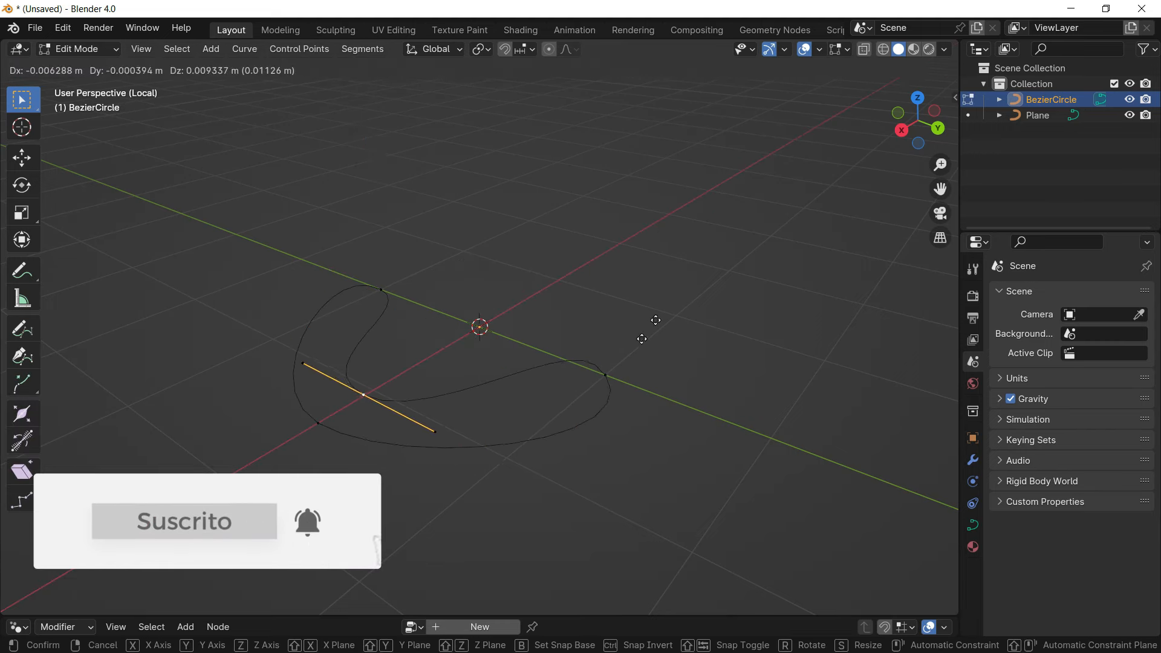
pyautogui.click(648, 337)
pyautogui.hotkey('ctrl', 'z')
# Step: Move the positive-Y control point outward along Y and forward along X to lengthen that end of the crescent
pyautogui.click(610, 375)
pyautogui.press('g')
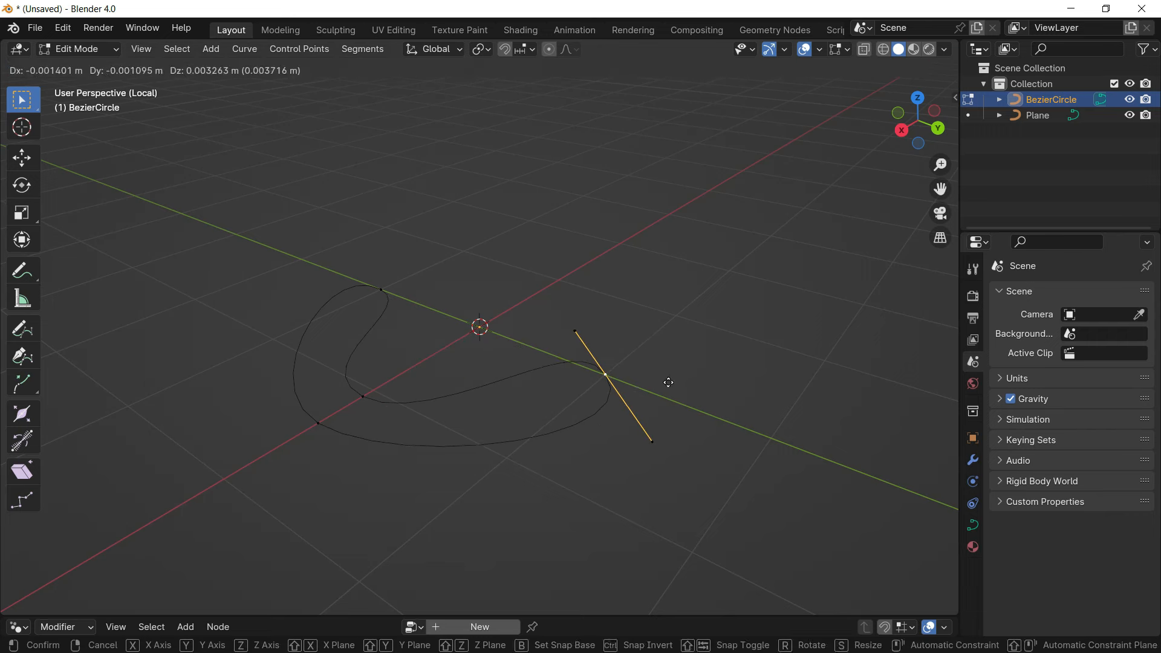
pyautogui.press('y')
pyautogui.click(731, 404)
pyautogui.press('g')
pyautogui.press('x')
pyautogui.click(667, 361)
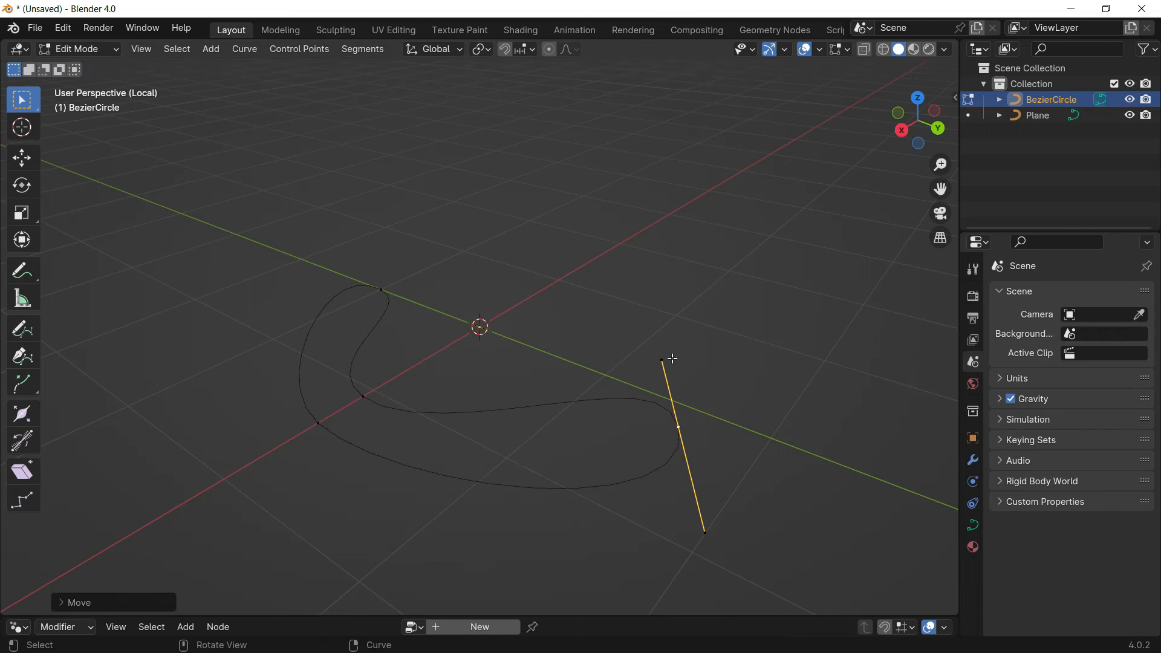
# Step: Rotate the handles of the extended positive-Y control point about 58° around Z and review the outline in Object Mode
pyautogui.press('r')
pyautogui.press('z')
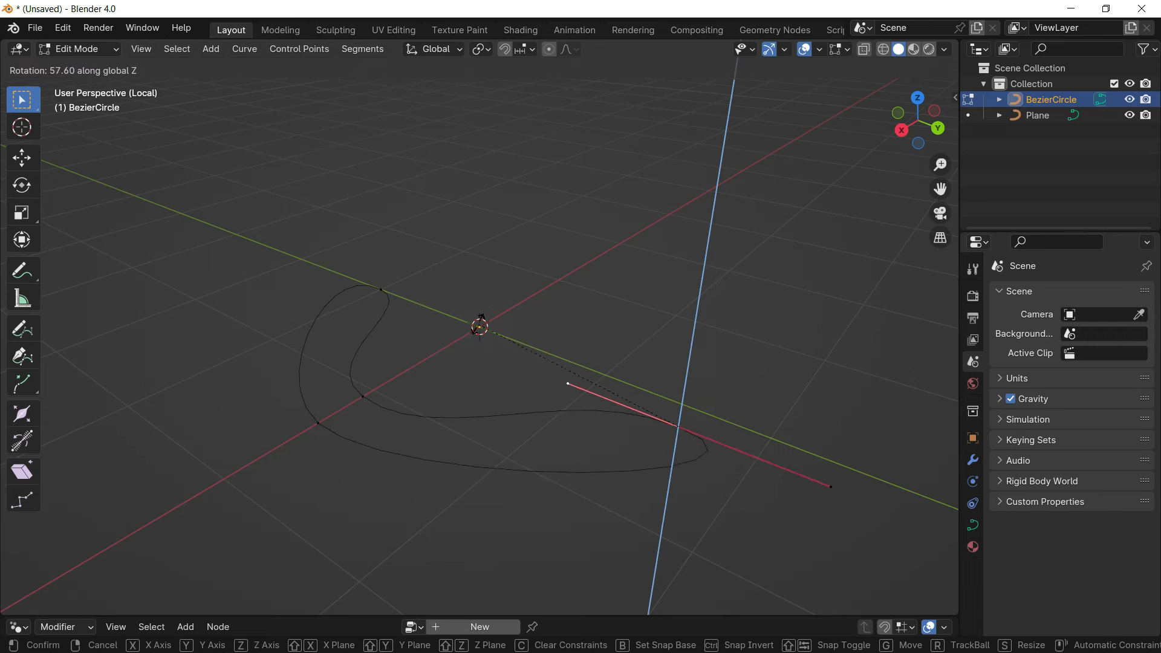
pyautogui.click(625, 385)
pyautogui.press('Tab')
pyautogui.moveTo(625, 386); pyautogui.dragTo(561, 335, button='middle')
pyautogui.press('Tab')
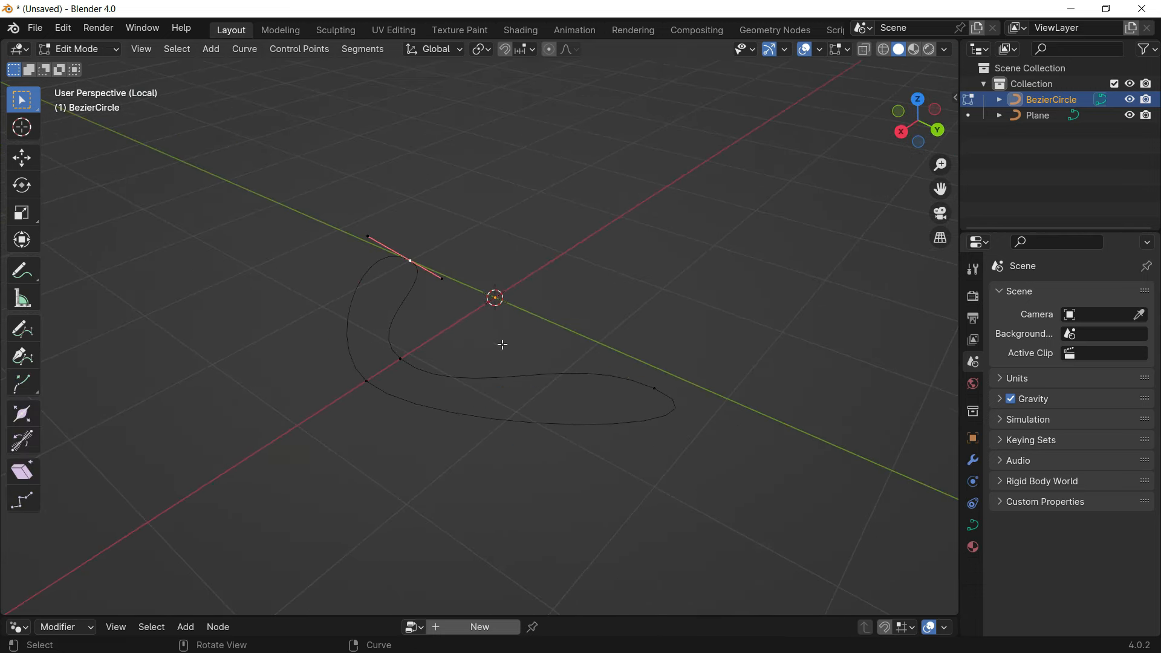
pyautogui.press('g')
pyautogui.press('Escape')
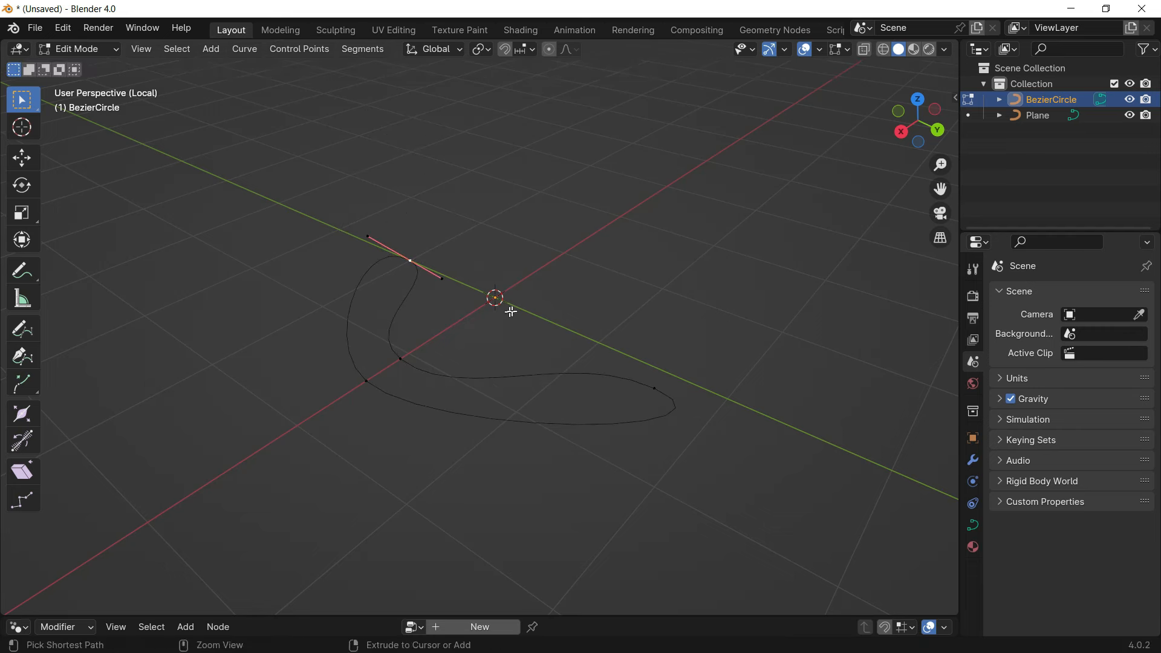
# Step: Rotate the handles of the crescent's negative-Y control point about the Z axis and return to Object Mode
pyautogui.press('r')
pyautogui.press('z')
pyautogui.click(565, 360)
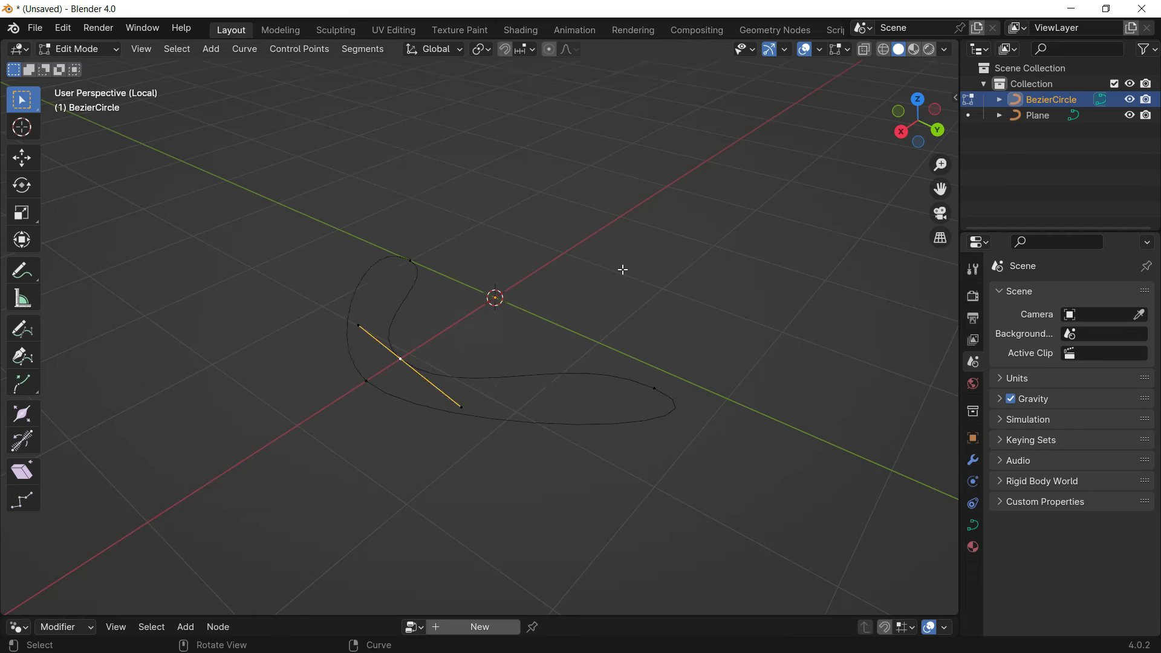
pyautogui.press('Tab')
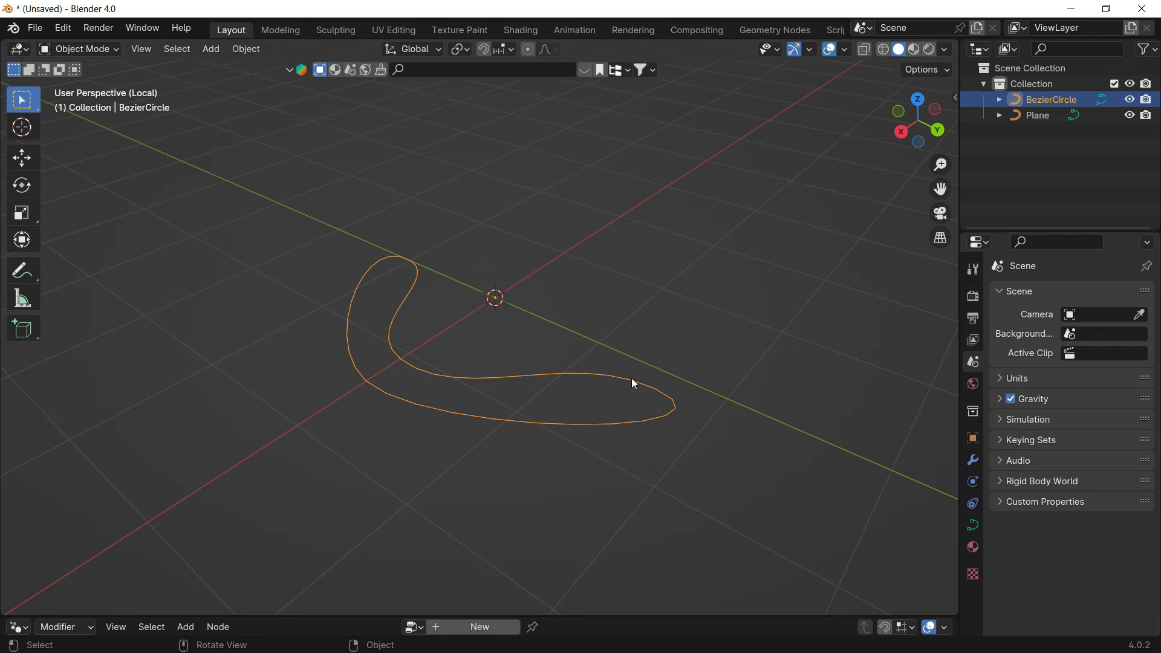
# Step: Leave Local View to bring the spiral back alongside the crescent profile
pyautogui.scroll(-2, 541, 327)
pyautogui.click(141, 50)
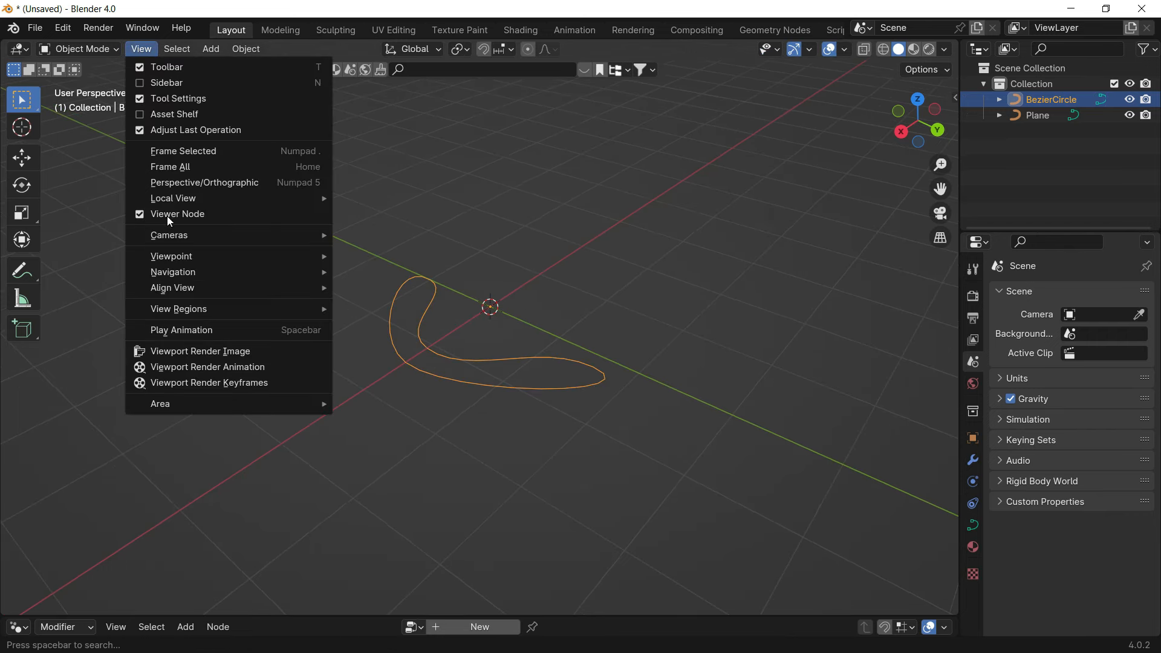
pyautogui.moveTo(171, 200)
pyautogui.click(437, 196)
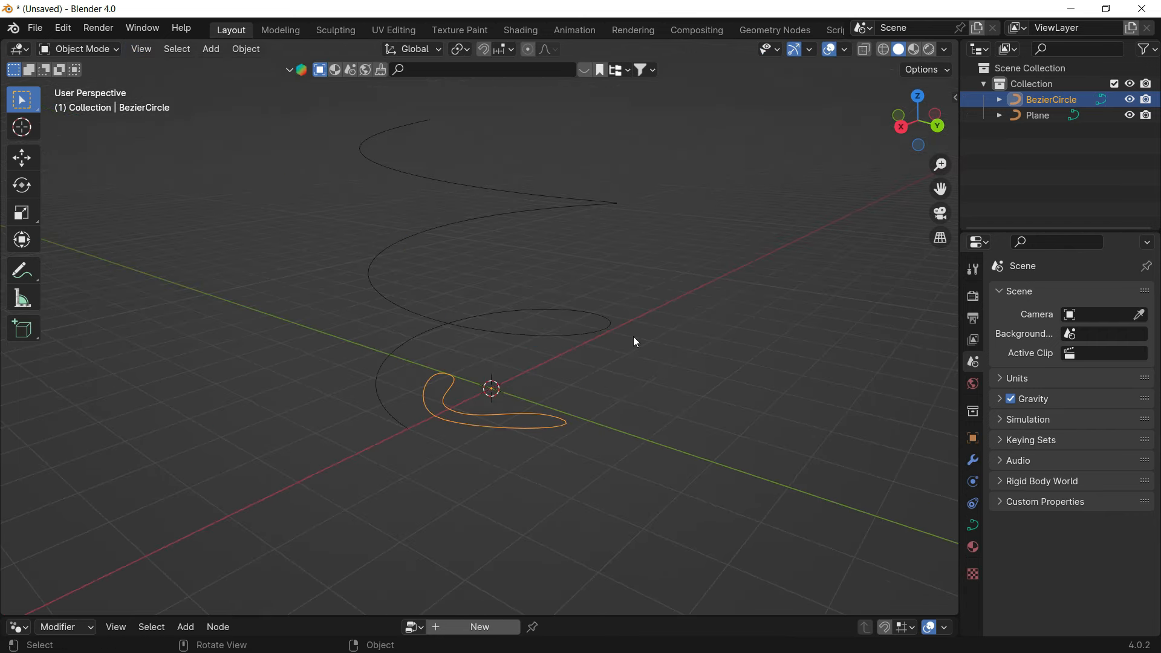
# Step: Move the crescent profile about 7 m along negative X, clear of the spiral
pyautogui.moveTo(441, 501); pyautogui.dragTo(401, 506, button='middle')
pyautogui.press('g')
pyautogui.press('y')
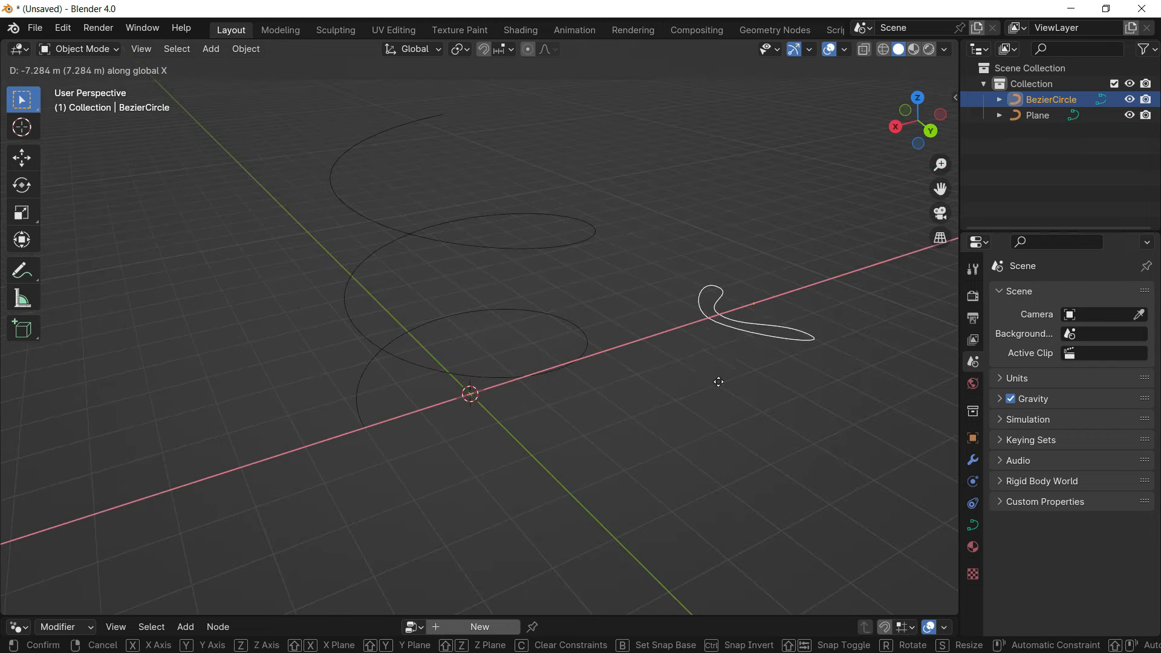
pyautogui.click(719, 347)
pyautogui.click(841, 242)
pyautogui.moveTo(820, 334); pyautogui.dragTo(839, 322, button='middle')
pyautogui.click(731, 296)
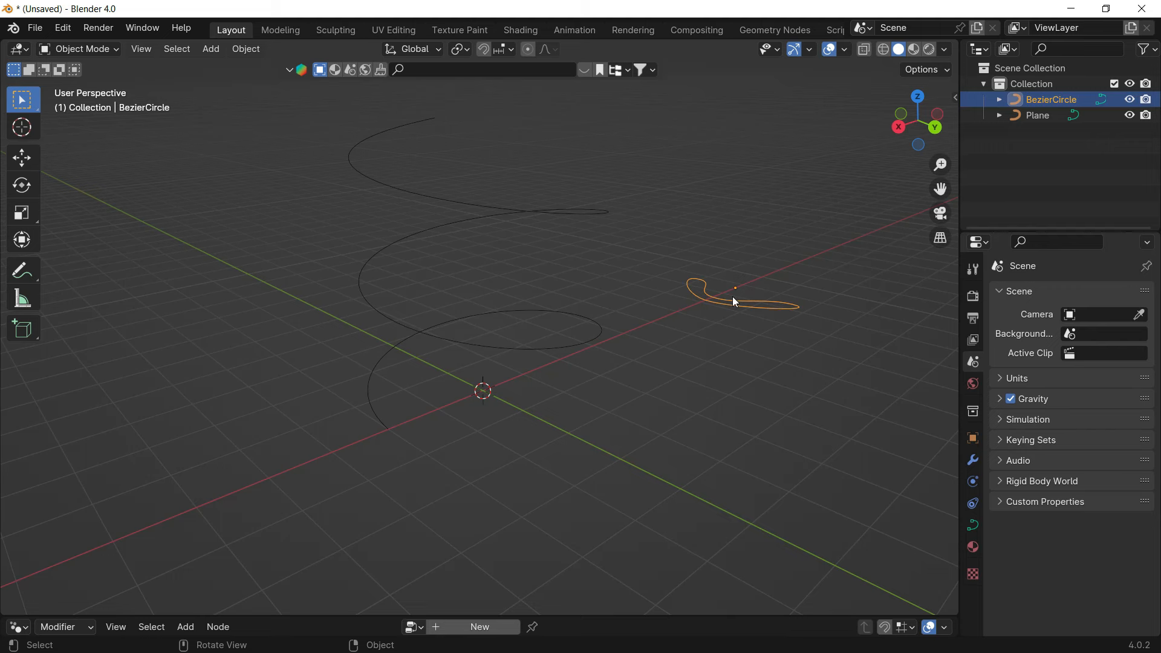
# Step: Select the spiral curve and expand the Geometry section of its object data properties, widening the properties area
pyautogui.moveTo(731, 296); pyautogui.dragTo(598, 277, button='middle')
pyautogui.click(610, 240)
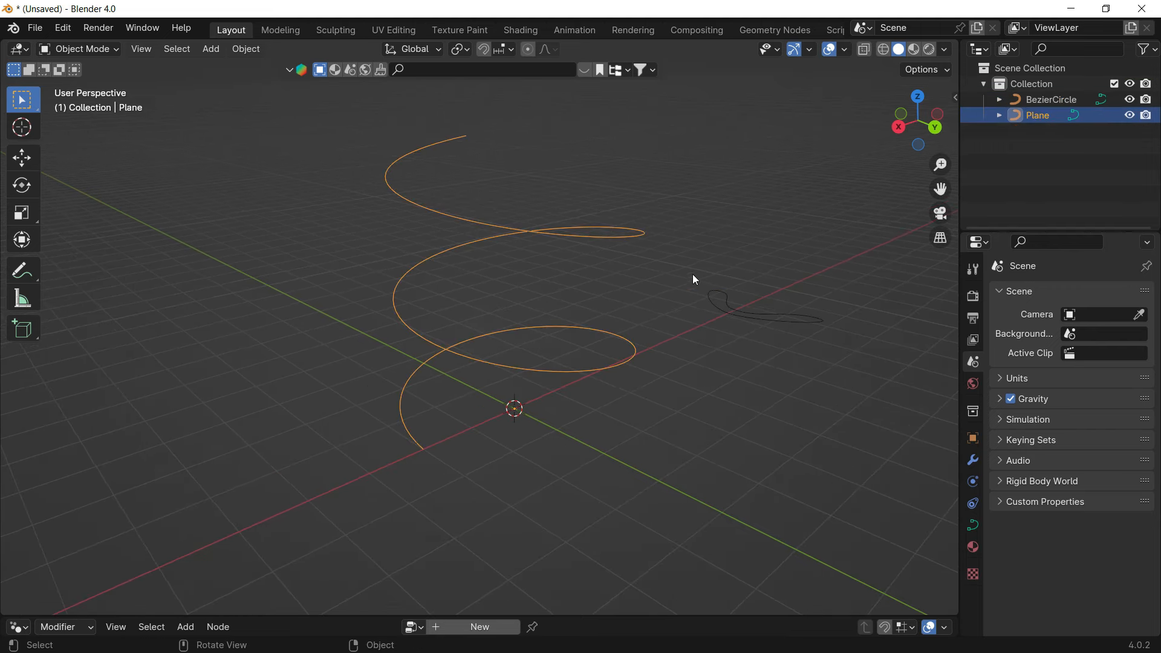
pyautogui.click(972, 526)
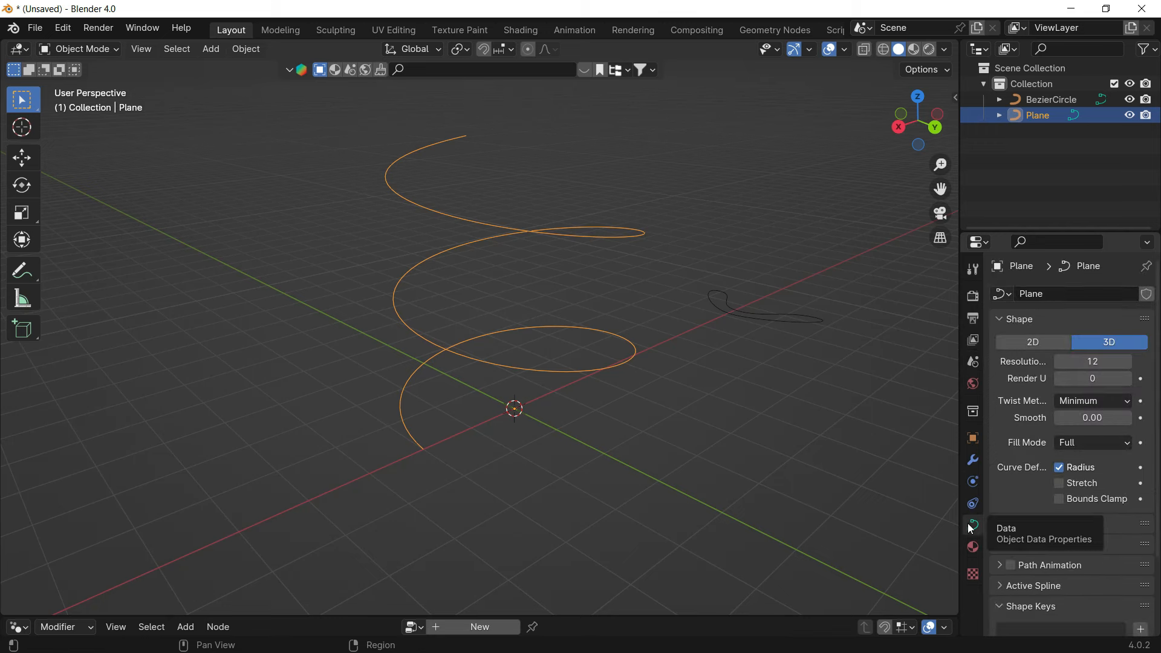
pyautogui.scroll(-4, 1040, 534)
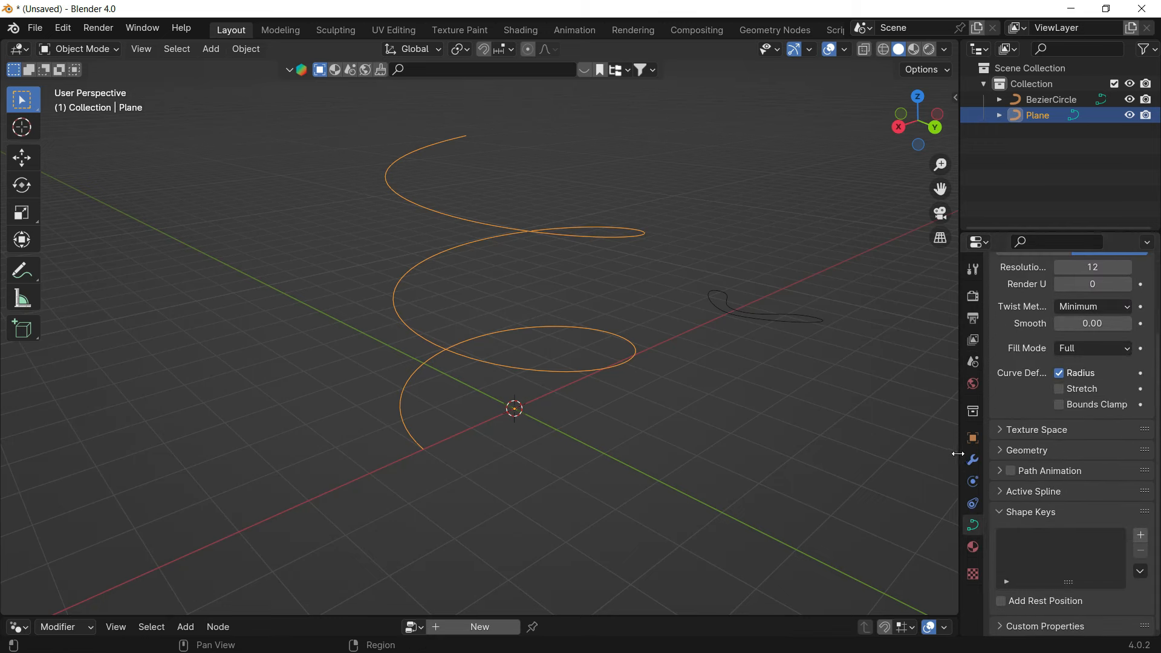
pyautogui.moveTo(958, 453); pyautogui.dragTo(763, 483)
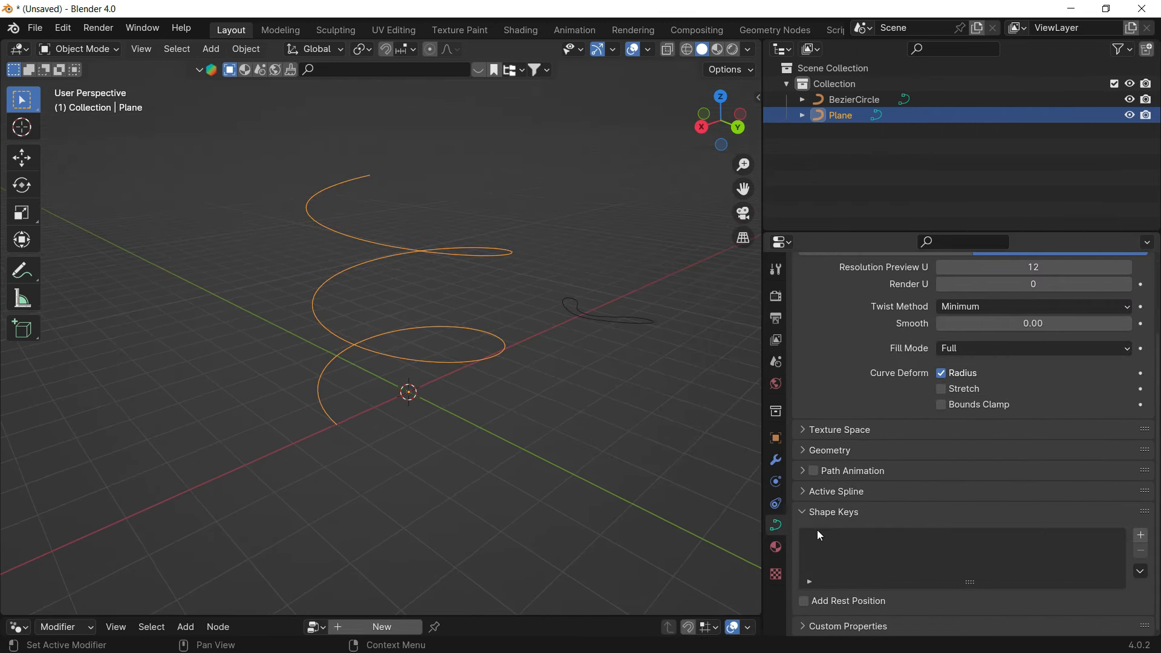
pyautogui.click(805, 450)
pyautogui.scroll(-4, 914, 499)
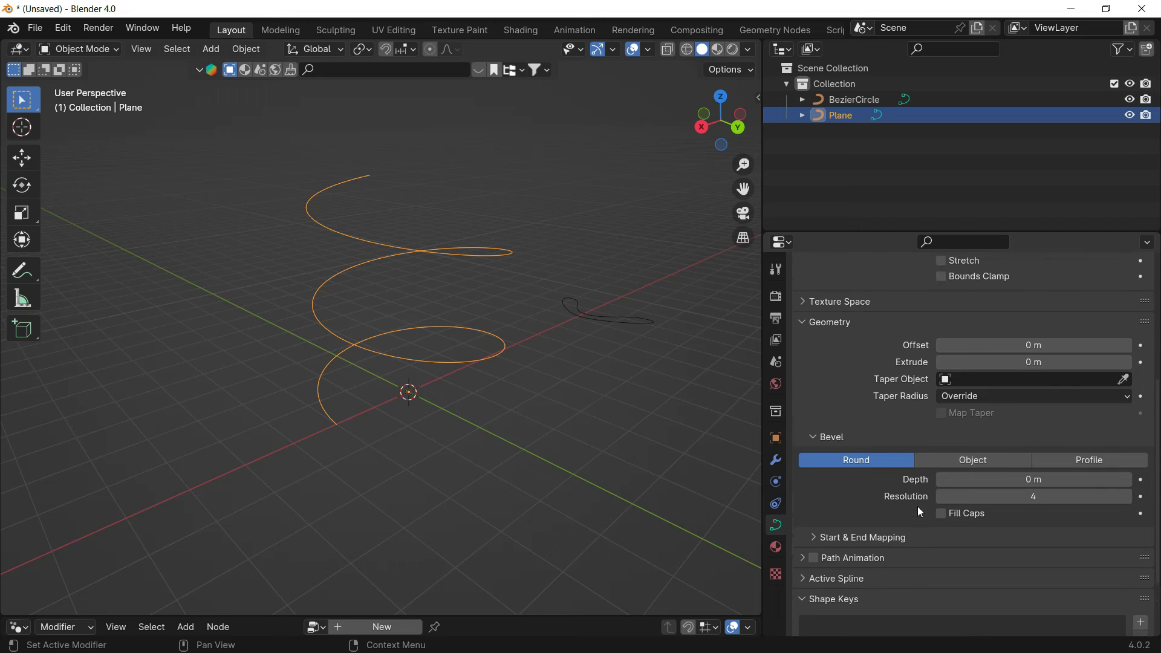
pyautogui.scroll(-1, 880, 465)
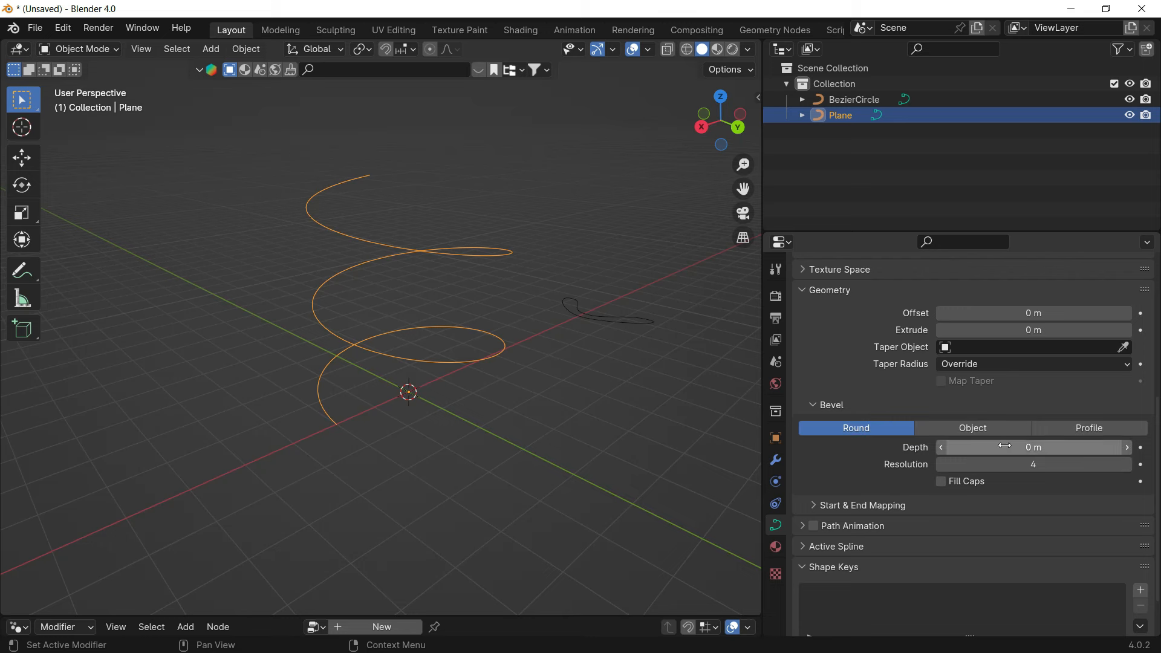
# Step: Give the spiral a Profile bevel with a depth of 0.6 m and the Cornice Molding preset
pyautogui.moveTo(1028, 448); pyautogui.dragTo(1096, 447)
pyautogui.click(973, 429)
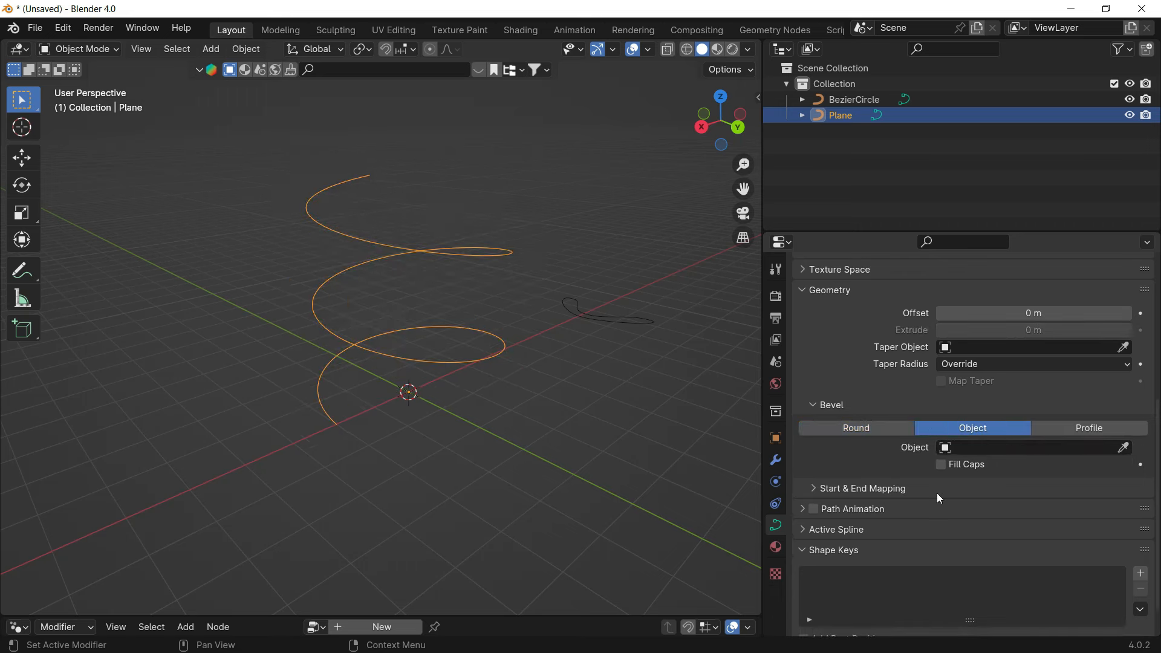
pyautogui.click(1089, 428)
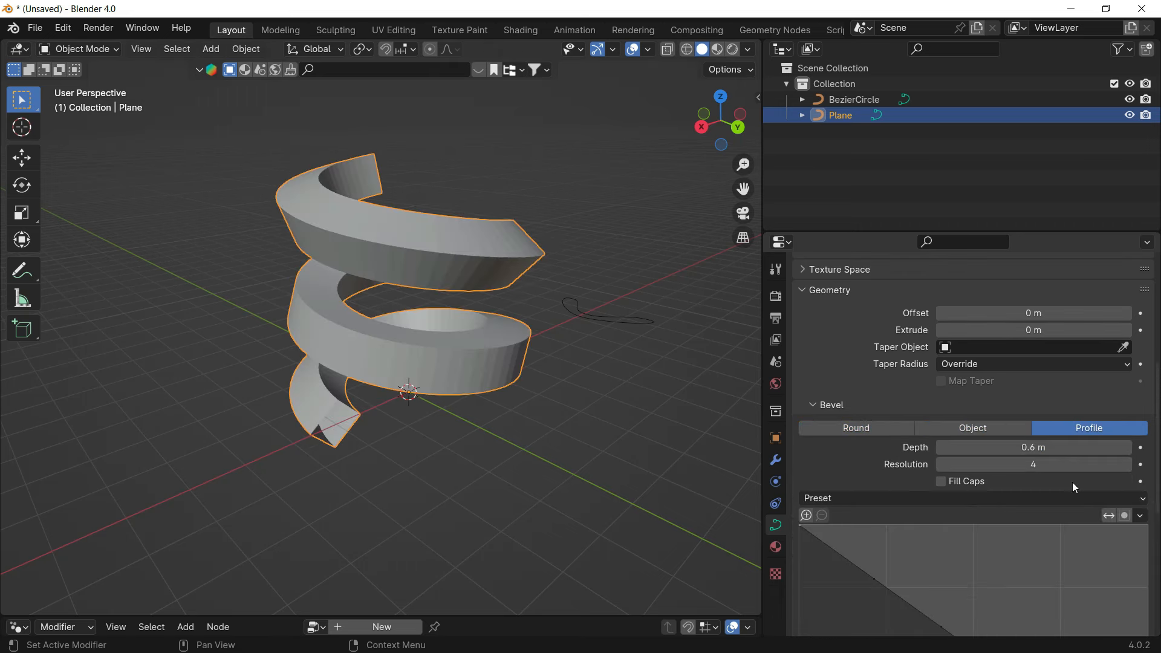
pyautogui.scroll(-5, 992, 560)
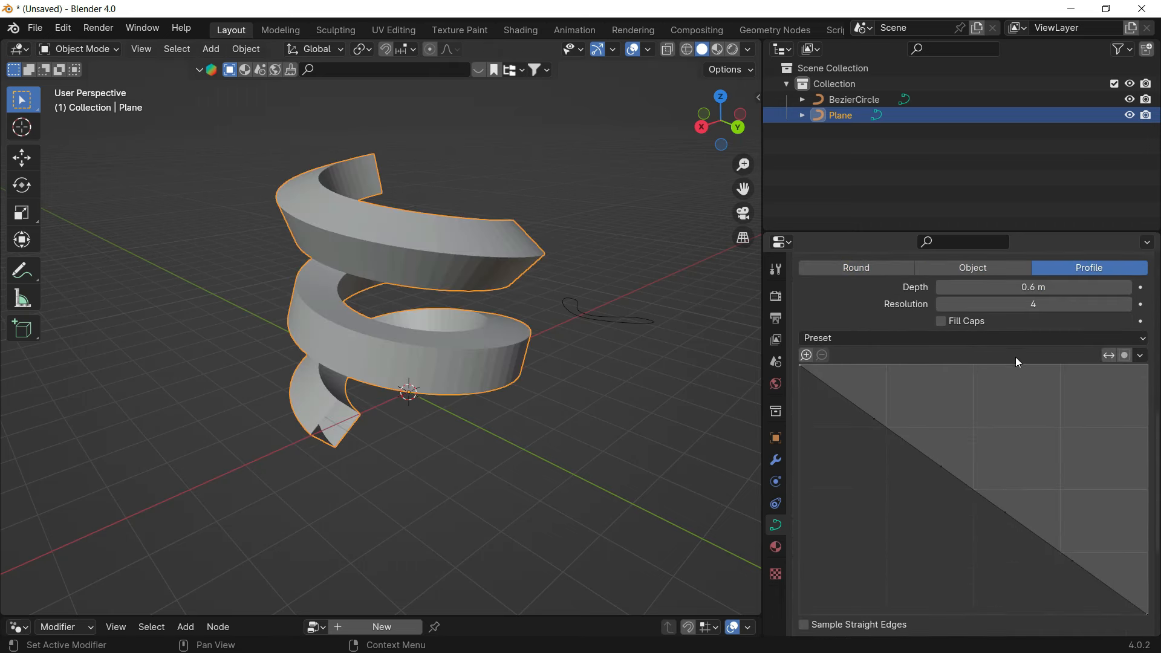
pyautogui.click(981, 337)
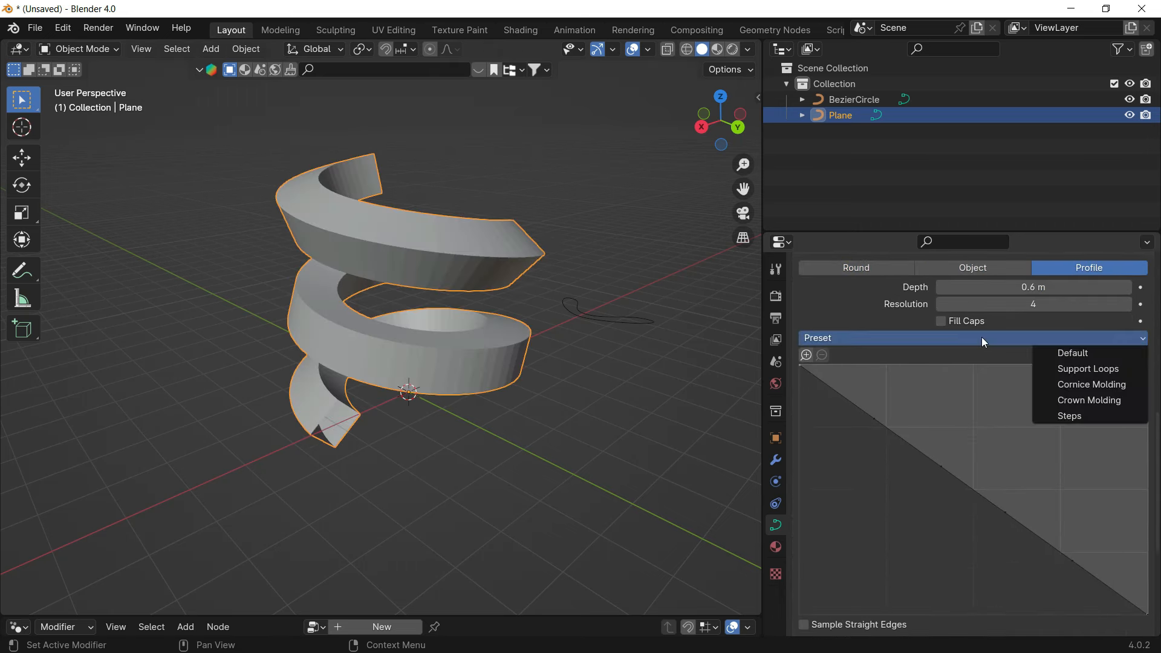
pyautogui.click(1108, 386)
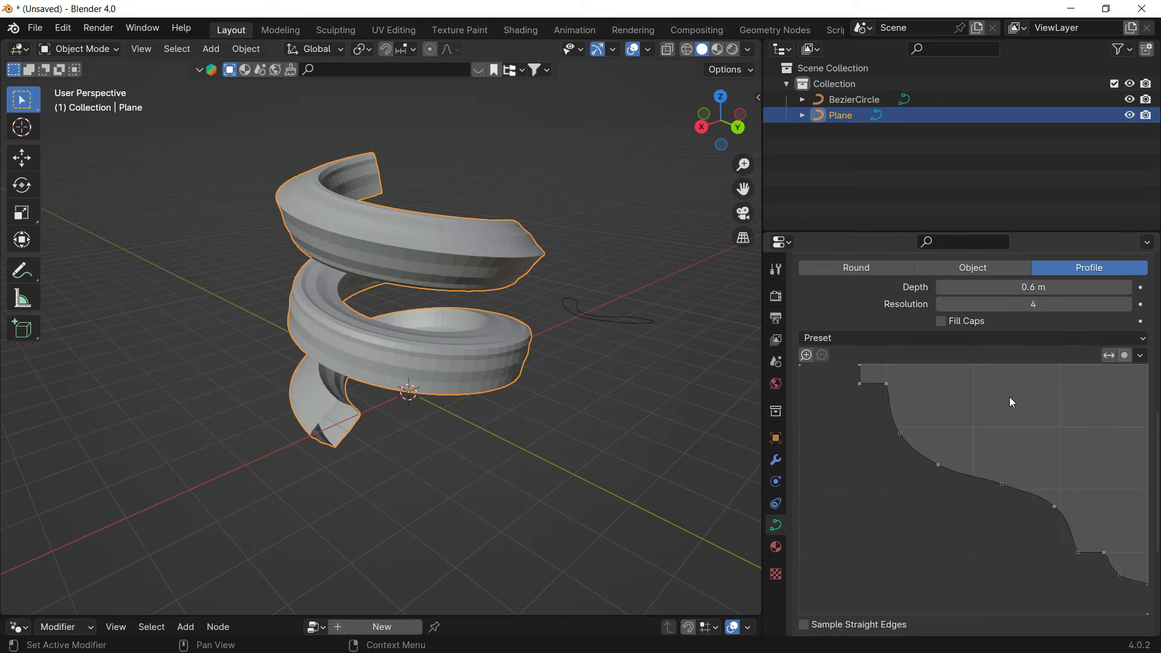
# Step: Switch the spiral's bevel profile to the Crown Molding preset and view the shape from another angle
pyautogui.click(1065, 336)
pyautogui.click(1075, 402)
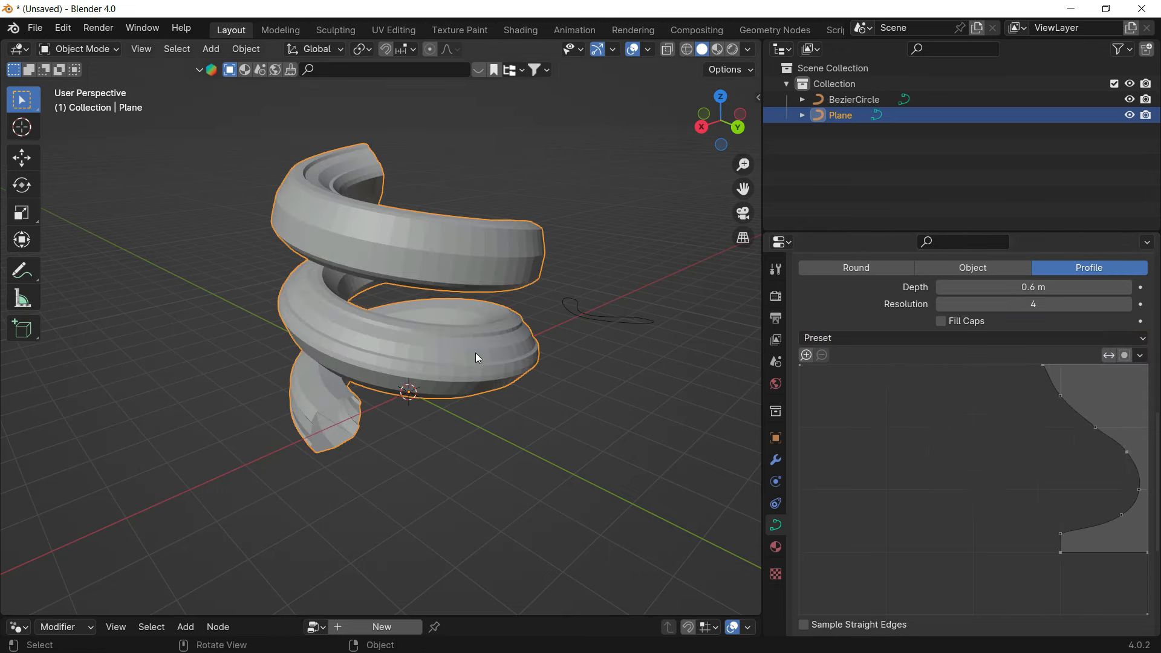
pyautogui.moveTo(475, 353); pyautogui.dragTo(544, 369, button='middle')
# Step: Change the spiral's bevel to Object mode and pick the BezierCircle crescent as its bevel object
pyautogui.scroll(3, 868, 326)
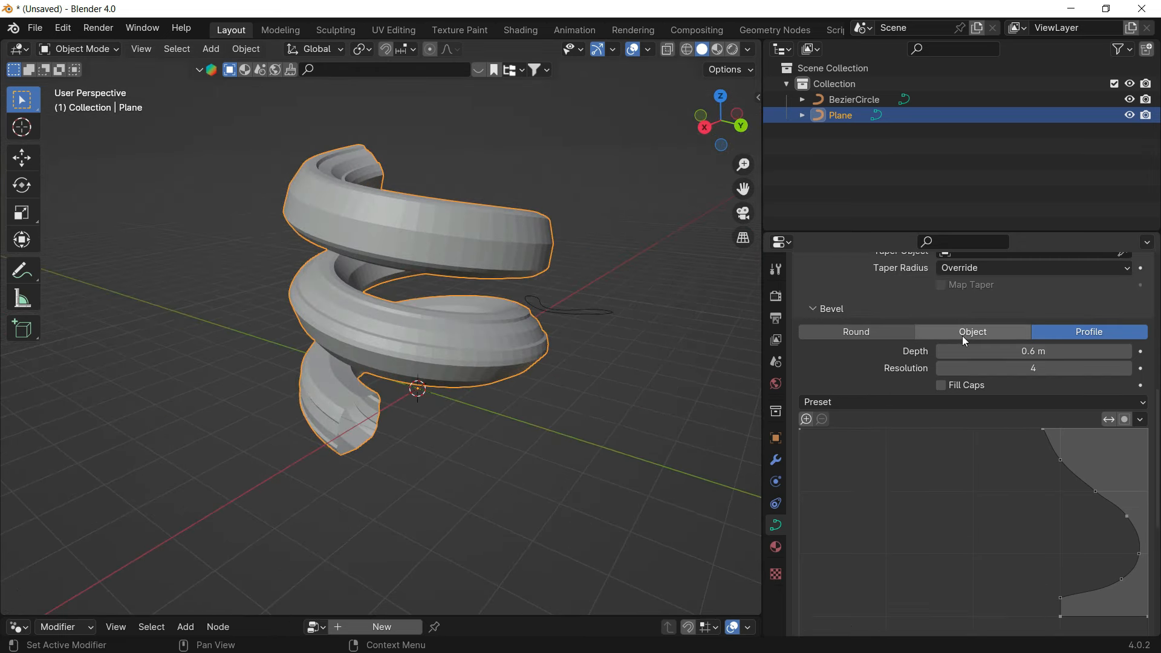
pyautogui.click(962, 335)
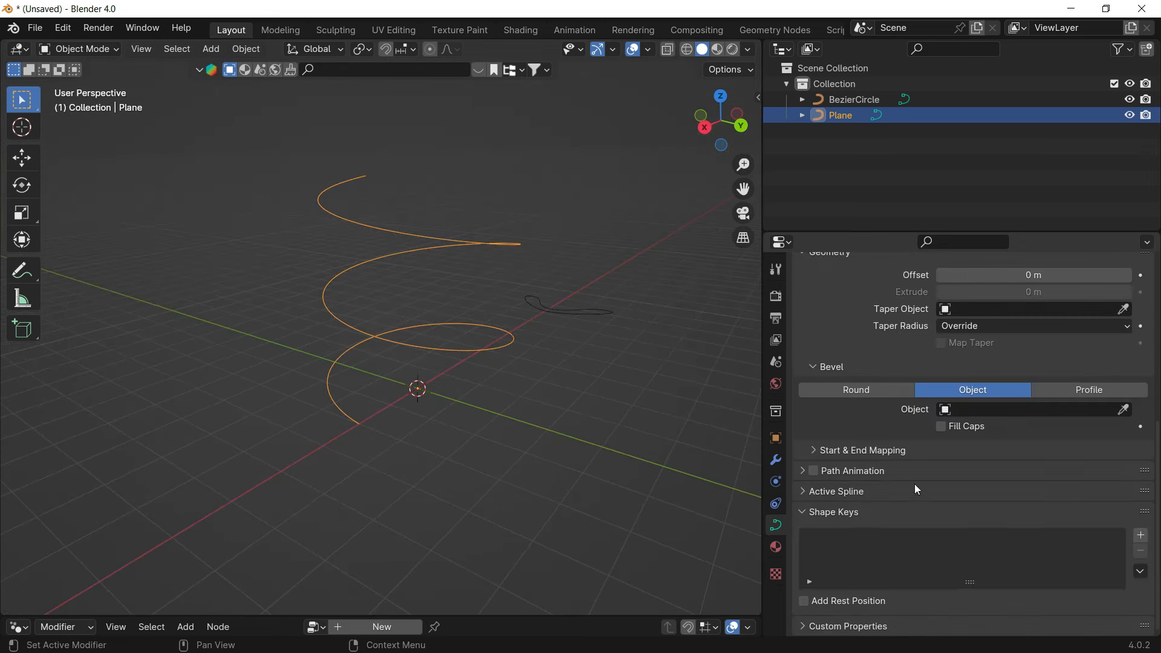
pyautogui.click(1123, 411)
pyautogui.click(578, 307)
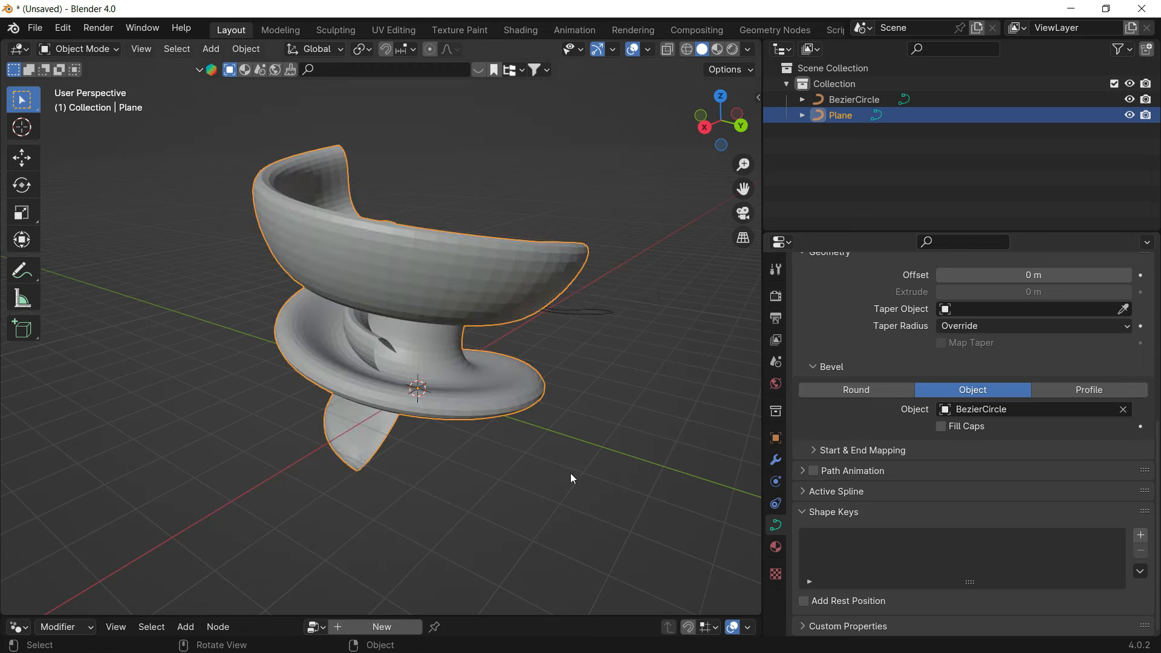
# Step: Select the crescent profile and scale it down uniformly to slim the beveled spiral
pyautogui.moveTo(609, 365); pyautogui.dragTo(583, 347, button='middle')
pyautogui.click(622, 332)
pyautogui.moveTo(650, 368); pyautogui.dragTo(674, 417, button='middle')
pyautogui.press('s')
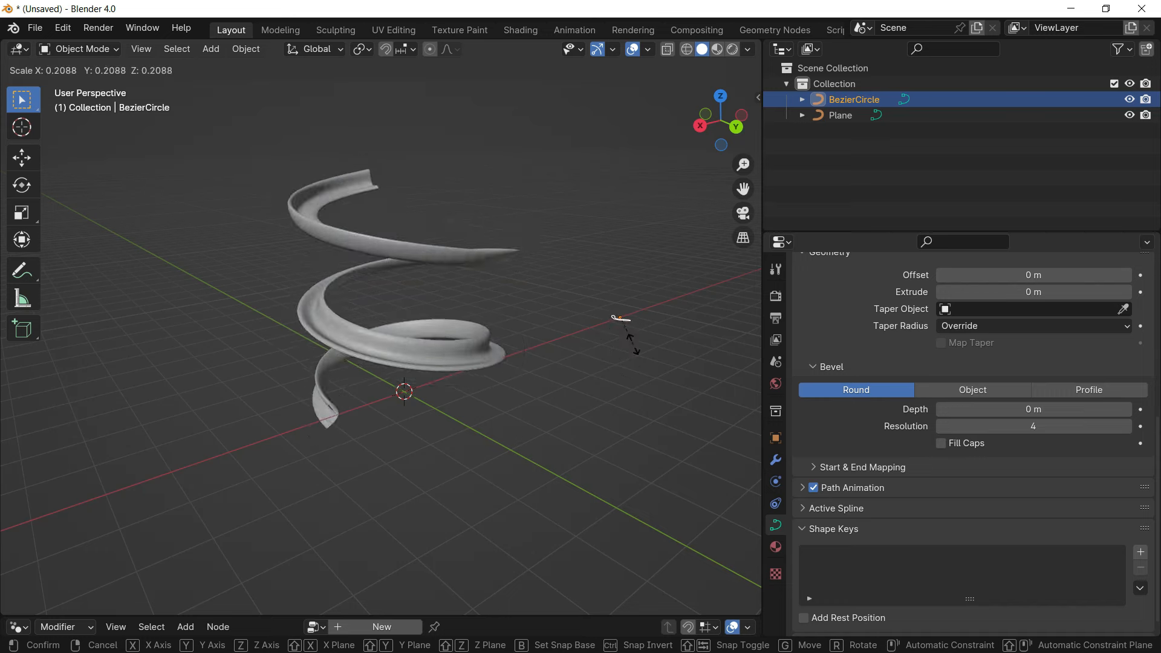
pyautogui.click(649, 349)
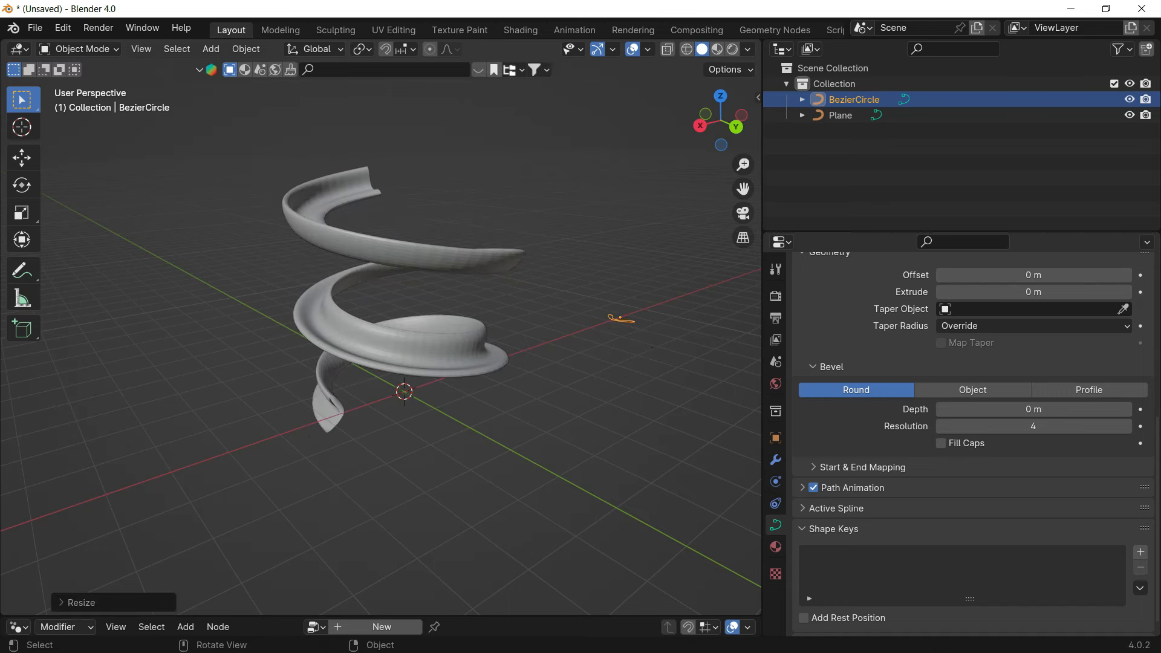
# Step: Try to rotate the crescent profile about the X axis
pyautogui.press('r')
pyautogui.press('x')
pyautogui.click(664, 277)
pyautogui.hotkey('ctrl', 'z')
# Step: Examine the open upper end and hollow cross-section of the beveled spiral up close
pyautogui.moveTo(577, 384); pyautogui.dragTo(648, 412, button='middle')
pyautogui.moveTo(541, 335)
pyautogui.mouseDown(button='middle')
pyautogui.moveTo(459, 309)
pyautogui.moveTo(571, 358)
pyautogui.moveTo(531, 369)
pyautogui.moveTo(438, 253)
pyautogui.moveTo(501, 266)
pyautogui.moveTo(494, 363)
pyautogui.moveTo(506, 310)
pyautogui.moveTo(494, 286)
pyautogui.moveTo(504, 310)
pyautogui.mouseUp(button='middle')
pyautogui.scroll(3, 477, 314)
pyautogui.scroll(2, 506, 310)
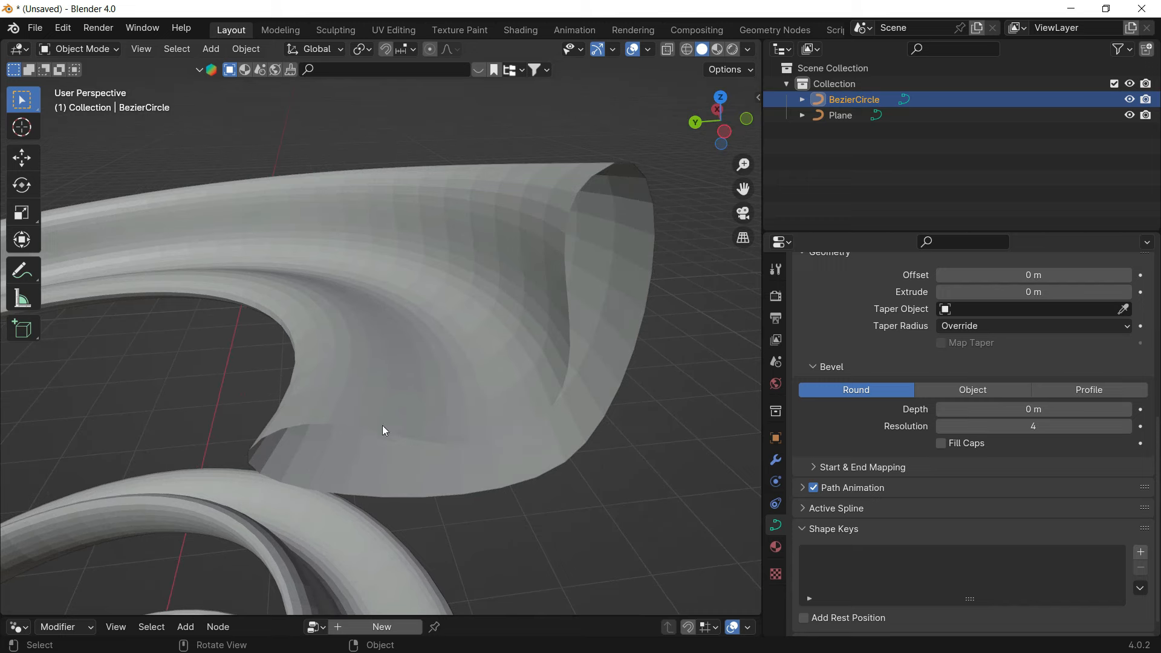
pyautogui.scroll(-5, 409, 470)
pyautogui.keyDown('shift'); pyautogui.moveTo(605, 454); pyautogui.dragTo(544, 357, button='middle'); pyautogui.keyUp('shift')
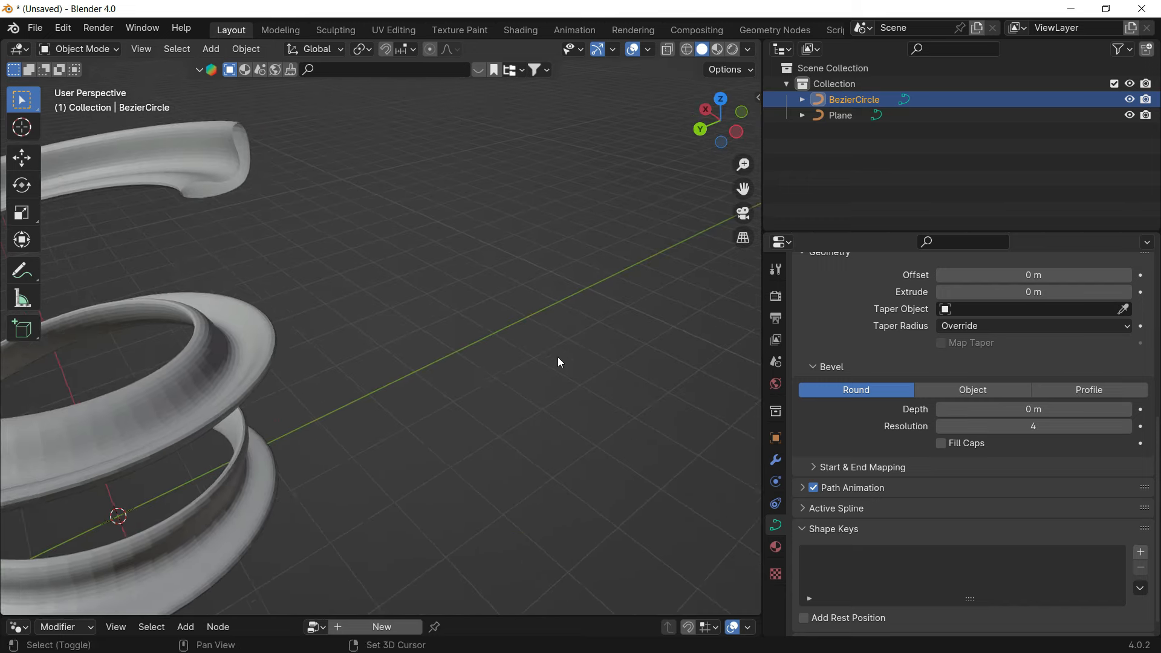
pyautogui.keyDown('shift'); pyautogui.moveTo(713, 320); pyautogui.dragTo(515, 343, button='middle'); pyautogui.keyUp('shift')
pyautogui.scroll(-5, 536, 324)
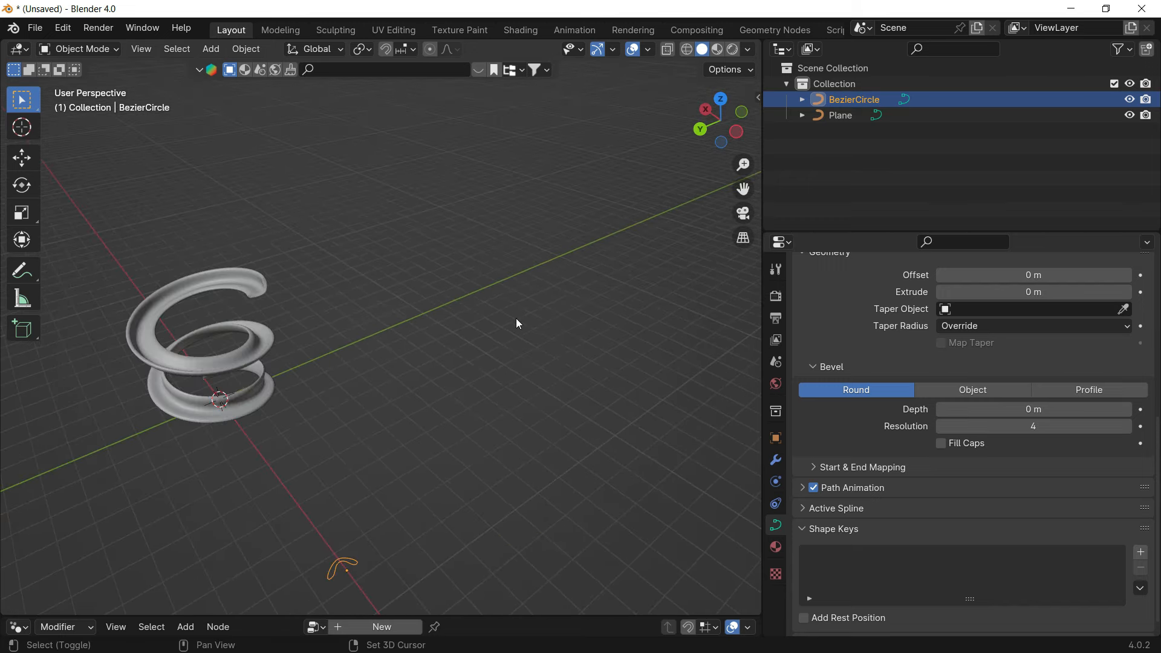
# Step: Move the crescent profile along the X axis closer to the spiral
pyautogui.keyDown('shift'); pyautogui.moveTo(357, 428); pyautogui.dragTo(423, 366, button='middle'); pyautogui.keyUp('shift')
pyautogui.moveTo(423, 366); pyautogui.dragTo(538, 370, button='middle')
pyautogui.keyDown('shift'); pyautogui.moveTo(538, 370); pyautogui.dragTo(363, 441, button='middle'); pyautogui.keyUp('shift')
pyautogui.scroll(9, 578, 355)
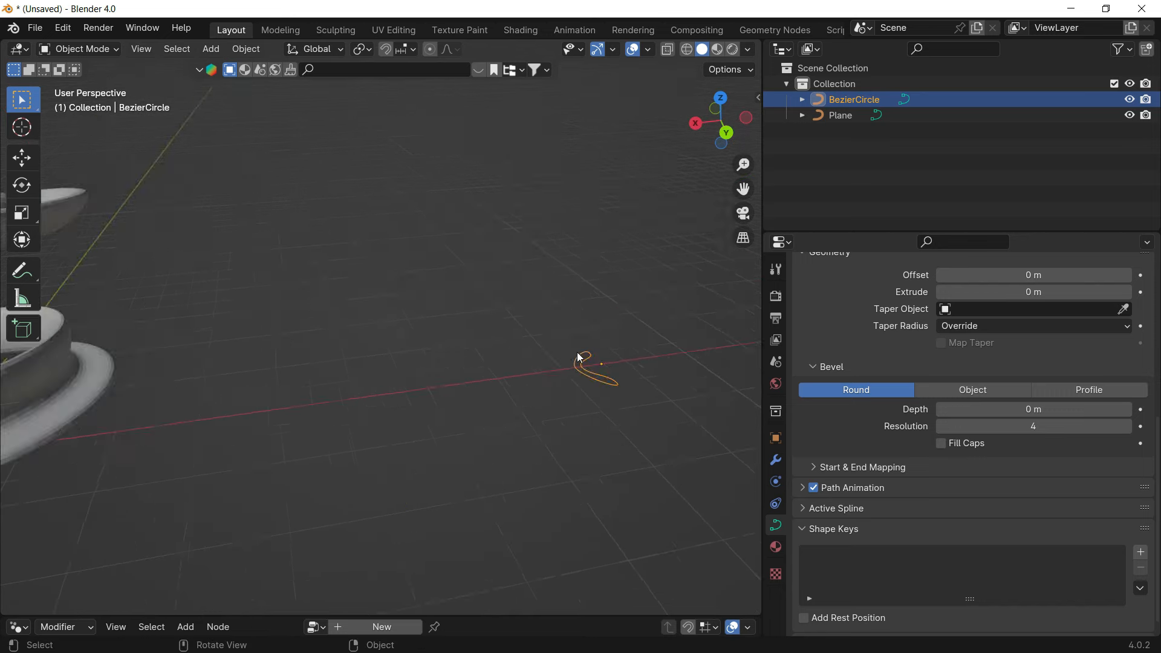
pyautogui.keyDown('shift'); pyautogui.moveTo(622, 354); pyautogui.dragTo(395, 322, button='middle'); pyautogui.keyUp('shift')
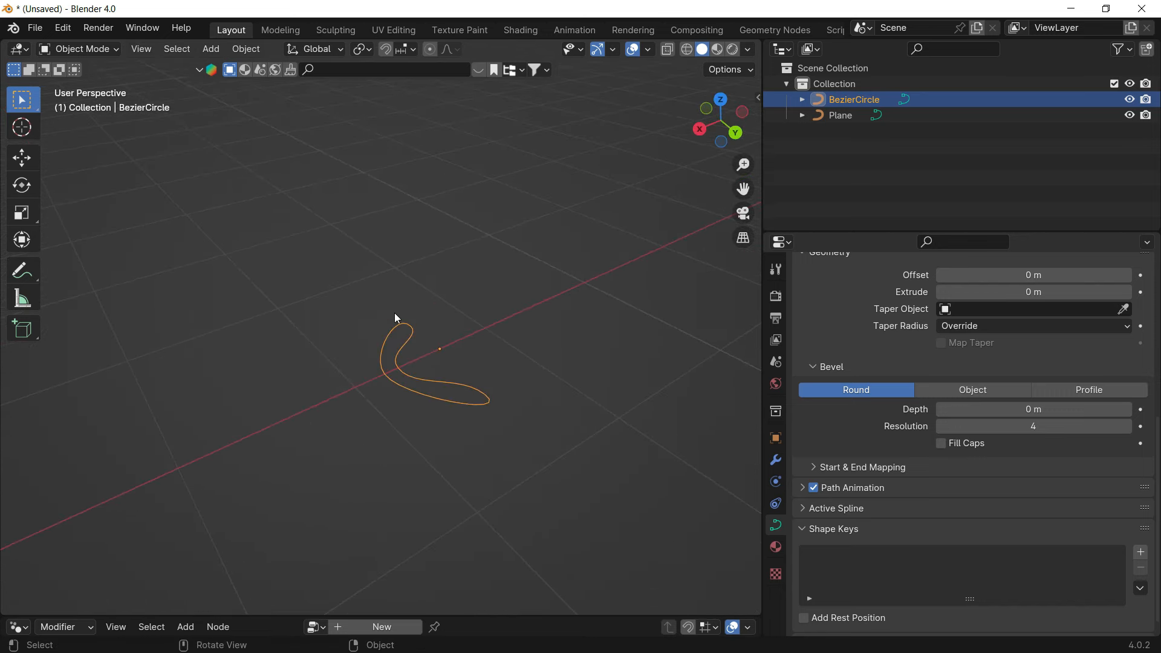
pyautogui.scroll(-2, 422, 361)
pyautogui.moveTo(422, 361); pyautogui.dragTo(538, 363, button='middle')
pyautogui.scroll(4, 570, 288)
pyautogui.press('g')
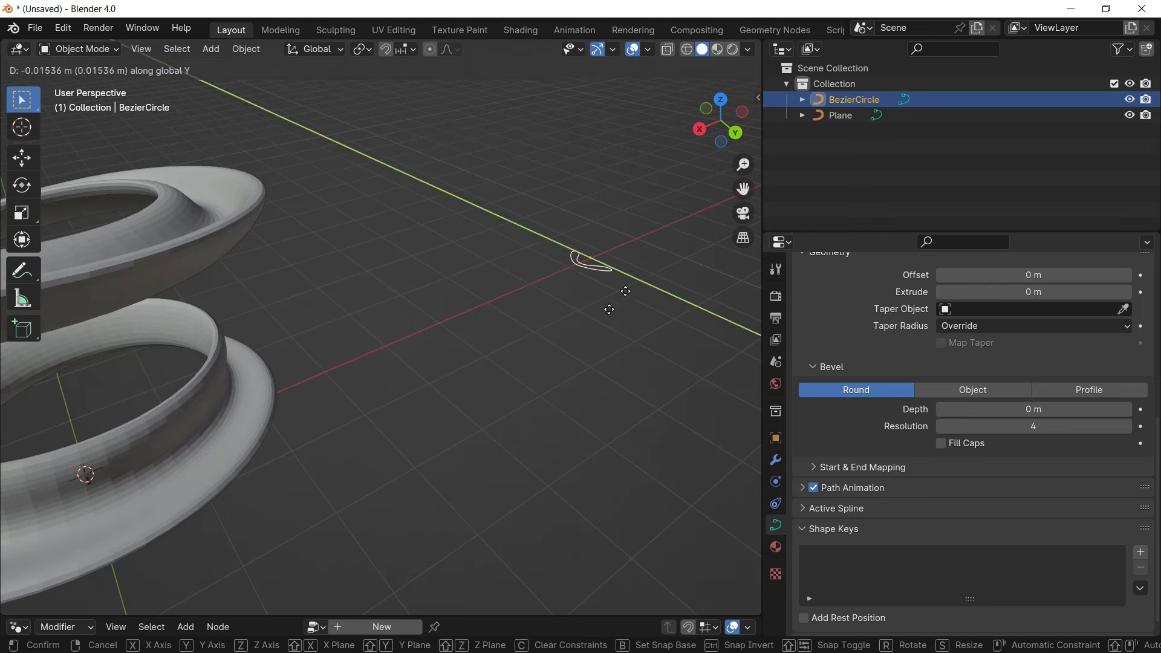
pyautogui.press('x')
pyautogui.click(451, 443)
# Step: Narrow the properties area, split the 3D viewport into two side-by-side views, and set the new one to top orthographic
pyautogui.keyDown('shift'); pyautogui.moveTo(515, 389); pyautogui.dragTo(743, 290, button='middle'); pyautogui.keyUp('shift')
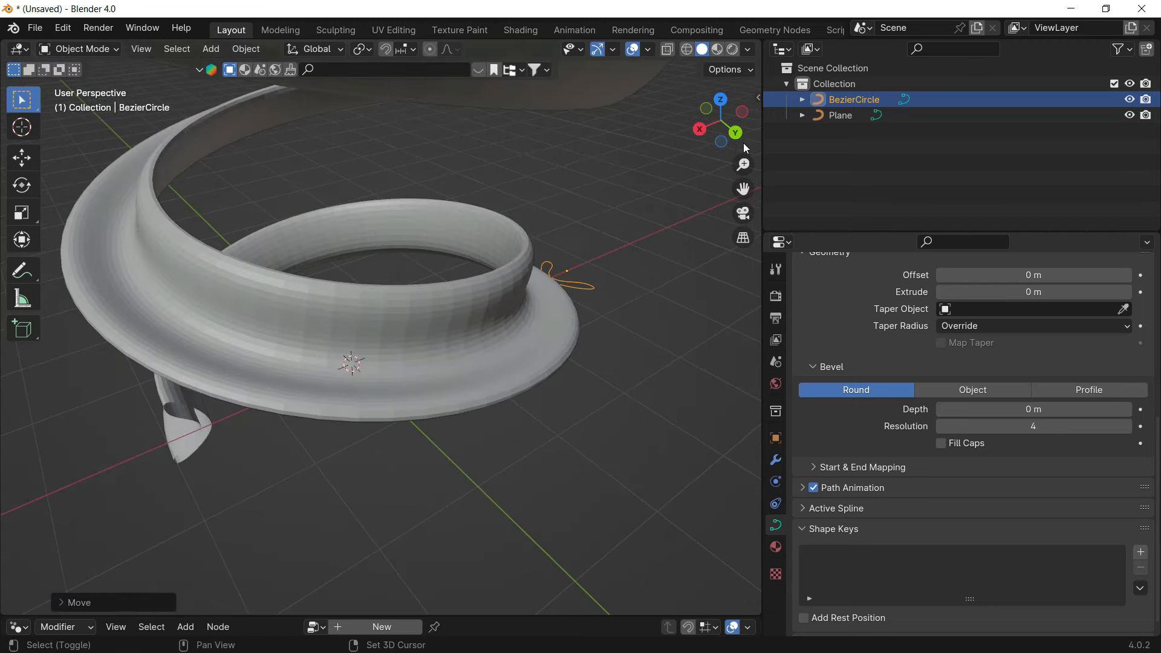
pyautogui.keyDown('shift'); pyautogui.moveTo(653, 235); pyautogui.dragTo(641, 285, button='middle'); pyautogui.keyUp('shift')
pyautogui.moveTo(761, 270); pyautogui.dragTo(998, 300)
pyautogui.scroll(-5, 851, 382)
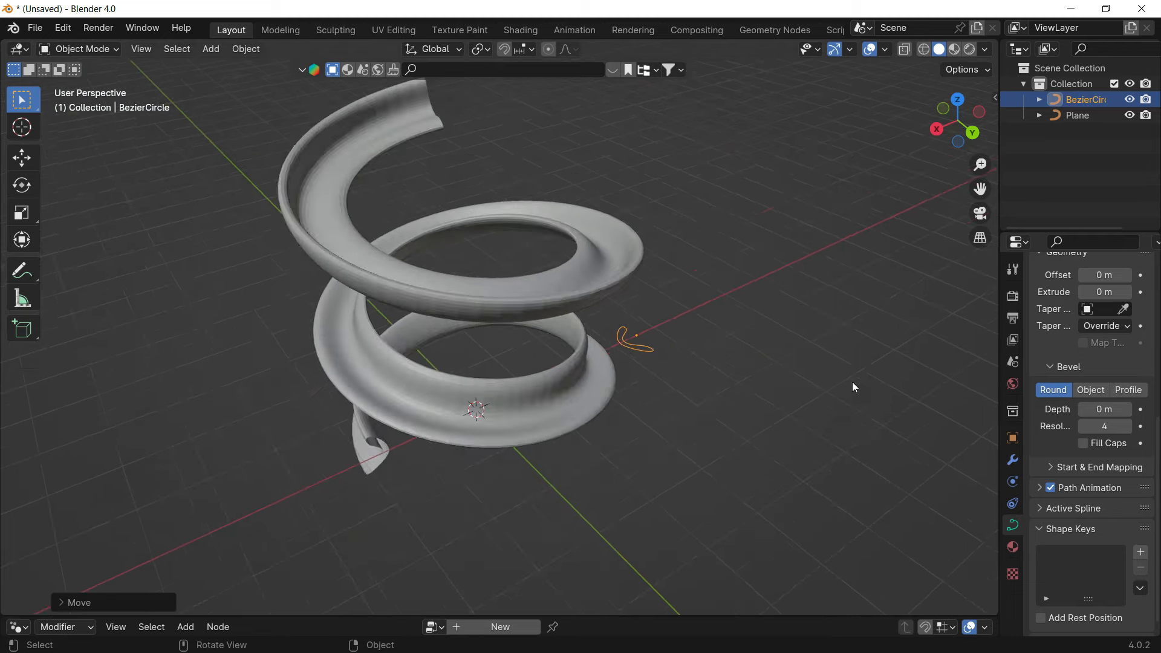
pyautogui.moveTo(996, 40); pyautogui.dragTo(467, 233)
pyautogui.click(954, 107)
pyautogui.keyDown('shift'); pyautogui.moveTo(745, 255); pyautogui.dragTo(746, 323); pyautogui.keyUp('shift')
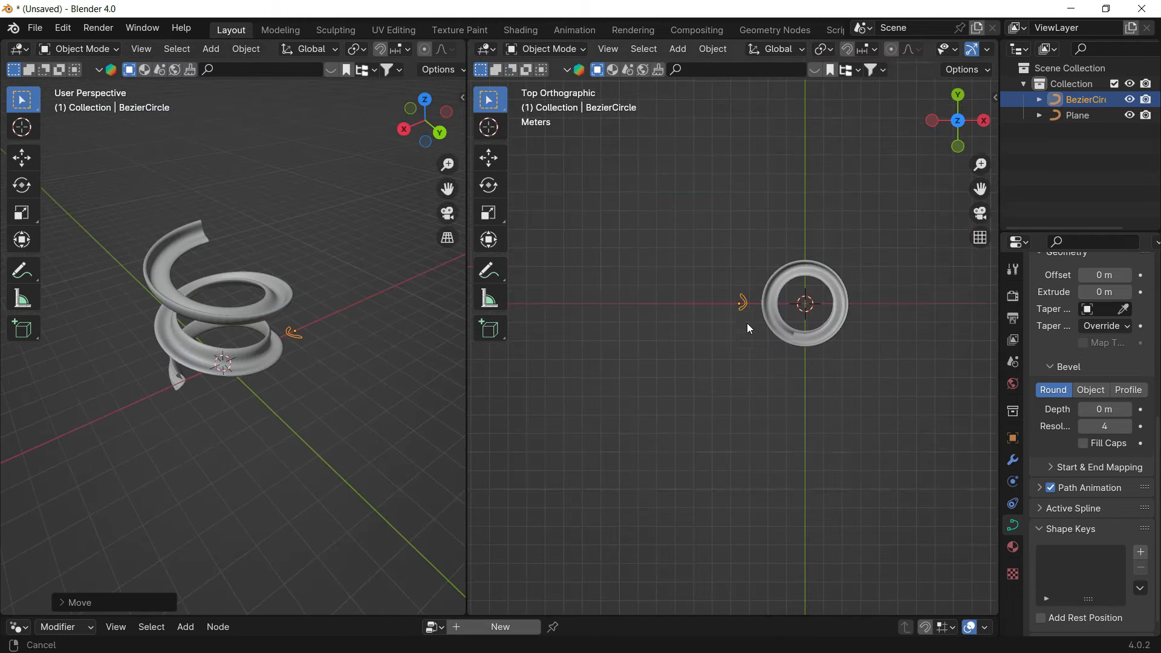
# Step: Move the crescent profile along negative X away from the spiral and frame it closely in the top view
pyautogui.scroll(8, 780, 307)
pyautogui.keyDown('shift'); pyautogui.moveTo(808, 260); pyautogui.dragTo(790, 364, button='middle'); pyautogui.keyUp('shift')
pyautogui.scroll(3, 807, 327)
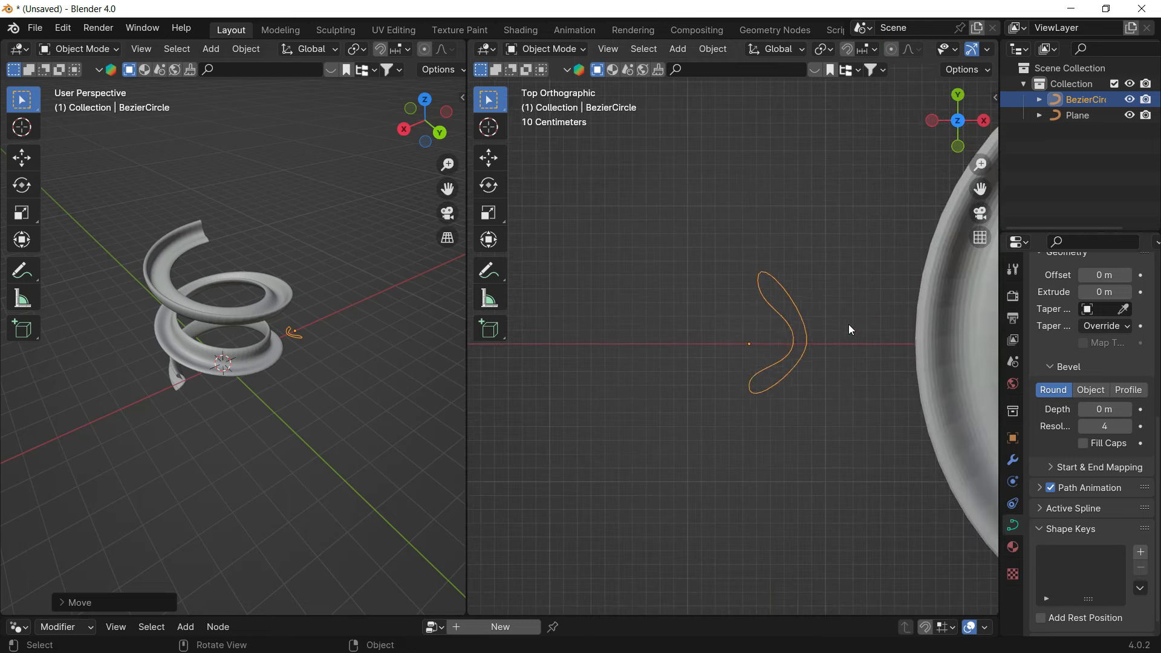
pyautogui.press('g')
pyautogui.press('y')
pyautogui.press('x')
pyautogui.click(679, 330)
pyautogui.scroll(4, 796, 299)
pyautogui.keyDown('shift'); pyautogui.moveTo(752, 322); pyautogui.dragTo(894, 310, button='middle'); pyautogui.keyUp('shift')
pyautogui.scroll(6, 256, 295)
pyautogui.scroll(-6, 256, 295)
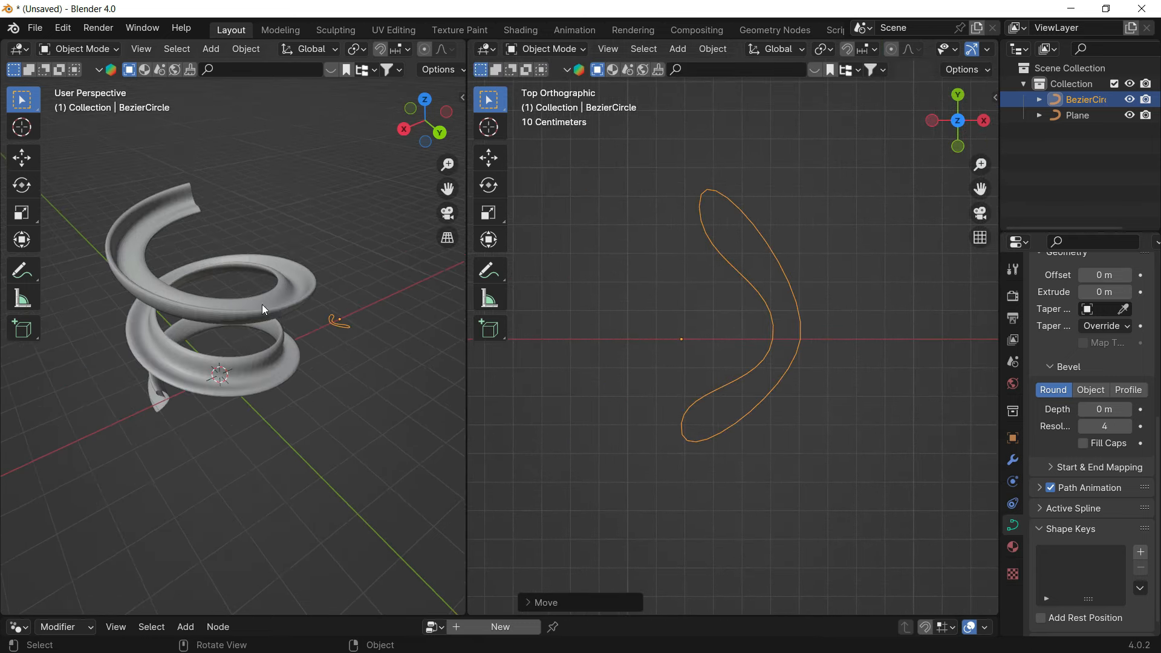
# Step: Reshape the crescent's positive-Y end in Edit Mode by pulling its control point inward and rotating its handles
pyautogui.moveTo(263, 304); pyautogui.dragTo(288, 313, button='middle')
pyautogui.press('Tab')
pyautogui.press('r')
pyautogui.click(728, 242)
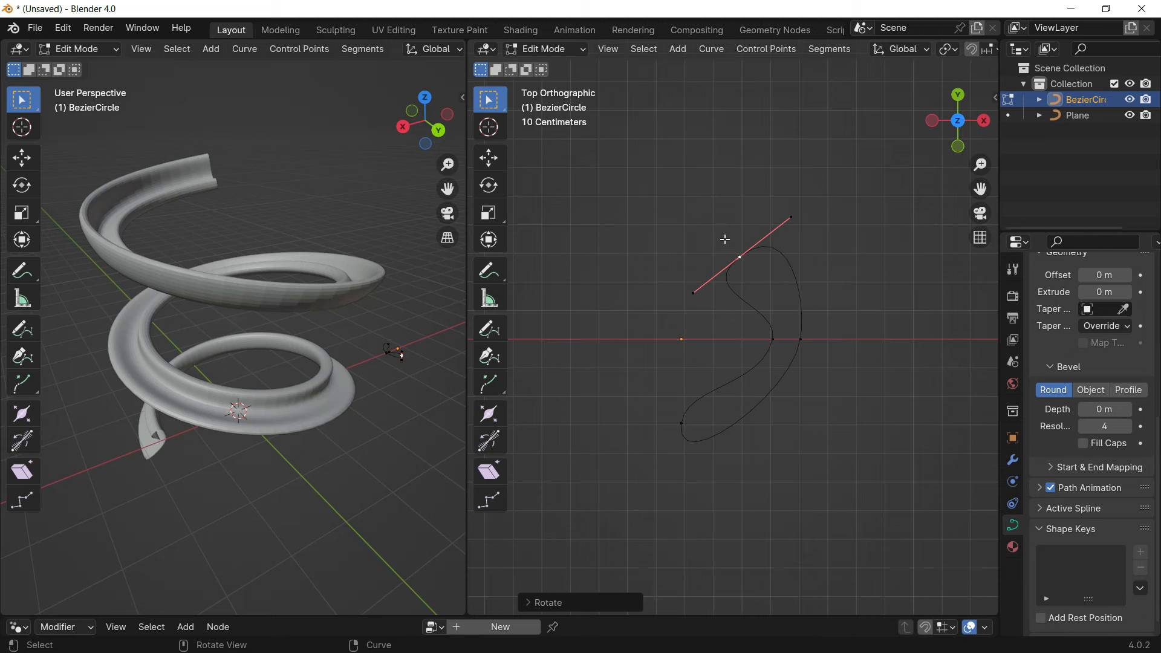
# Step: Try a fuller profile by moving its outer control point toward positive X and its inner control point toward negative X
pyautogui.click(770, 339)
pyautogui.press('g')
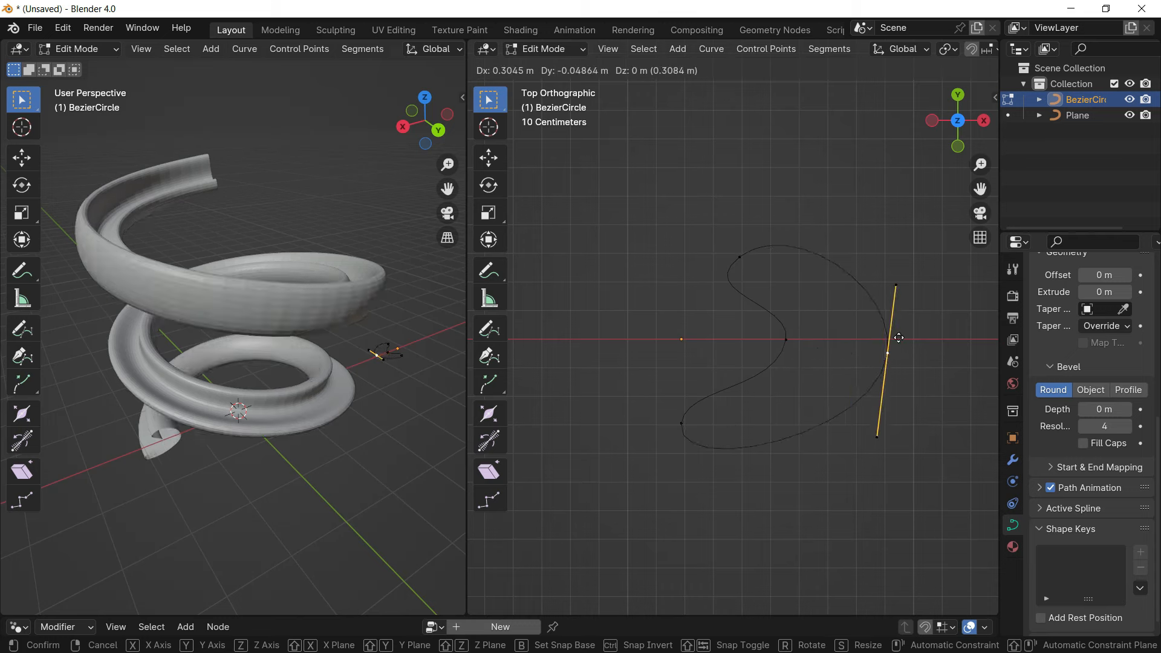
pyautogui.click(864, 341)
pyautogui.moveTo(381, 305); pyautogui.dragTo(344, 307, button='middle')
pyautogui.scroll(2, 337, 295)
pyautogui.click(774, 342)
pyautogui.press('g')
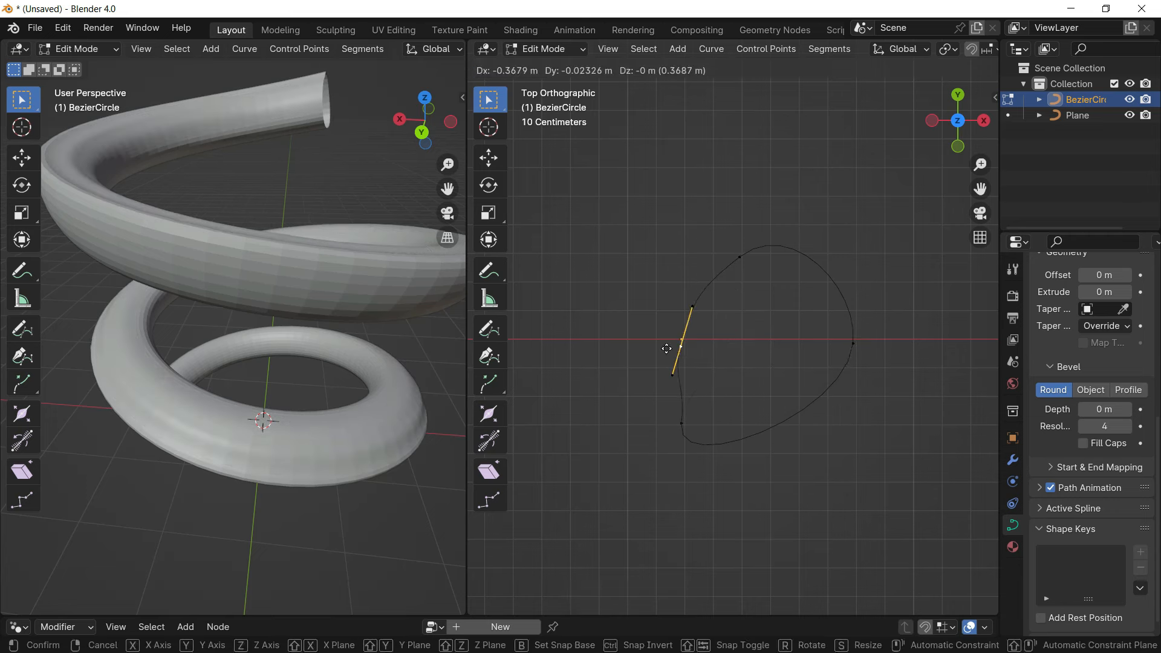
pyautogui.click(668, 348)
# Step: Pull the profile's outer and inner control points back close together near the X axis to restore a thin crescent
pyautogui.click(869, 344)
pyautogui.press('g')
pyautogui.click(824, 363)
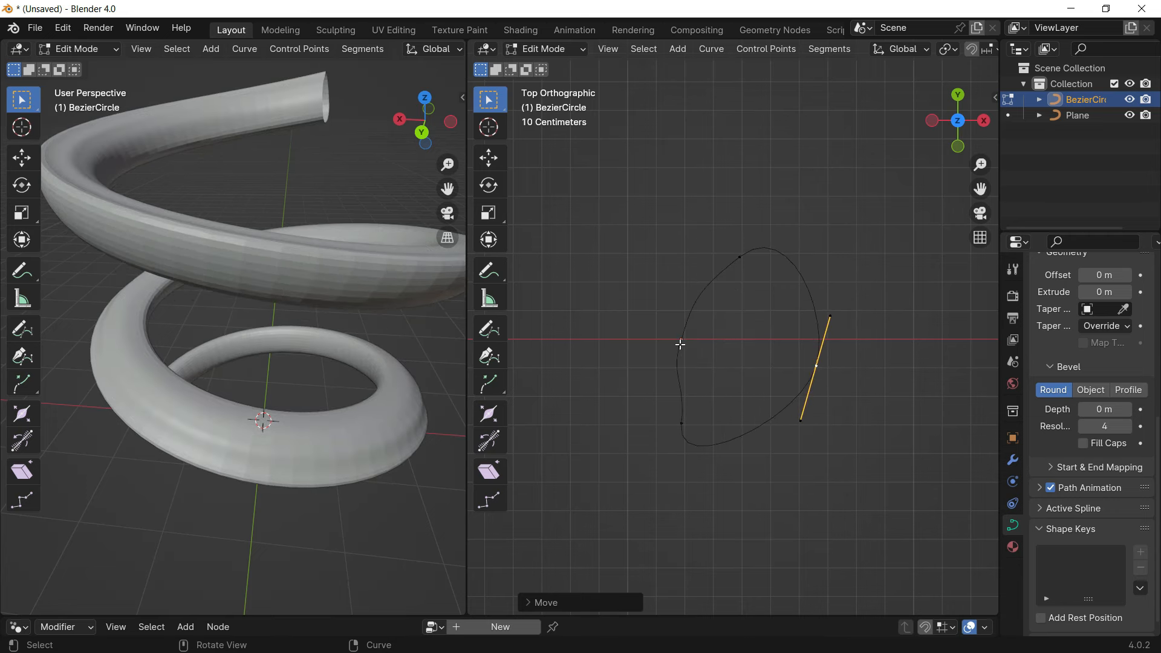
pyautogui.click(681, 340)
pyautogui.press('g')
pyautogui.click(809, 362)
pyautogui.moveTo(775, 344); pyautogui.dragTo(800, 343)
# Step: Lengthen the outer control point's handles into a steep tangent, nudge the inner point toward negative X, and return to Object Mode
pyautogui.click(811, 314)
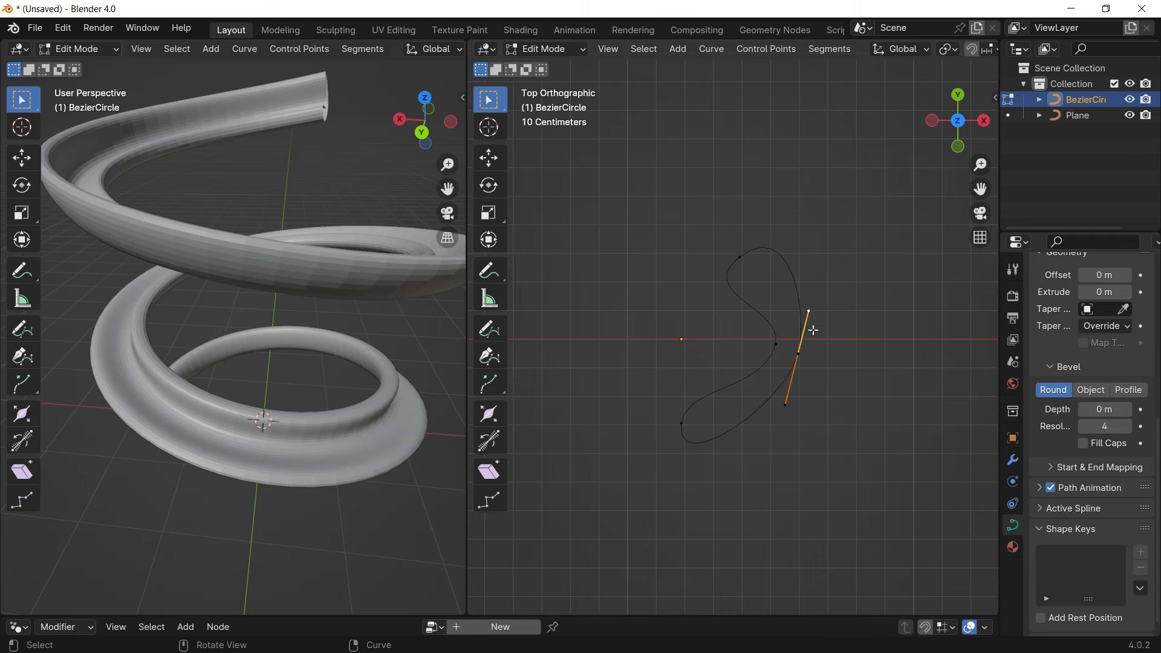
pyautogui.press('g')
pyautogui.click(891, 273)
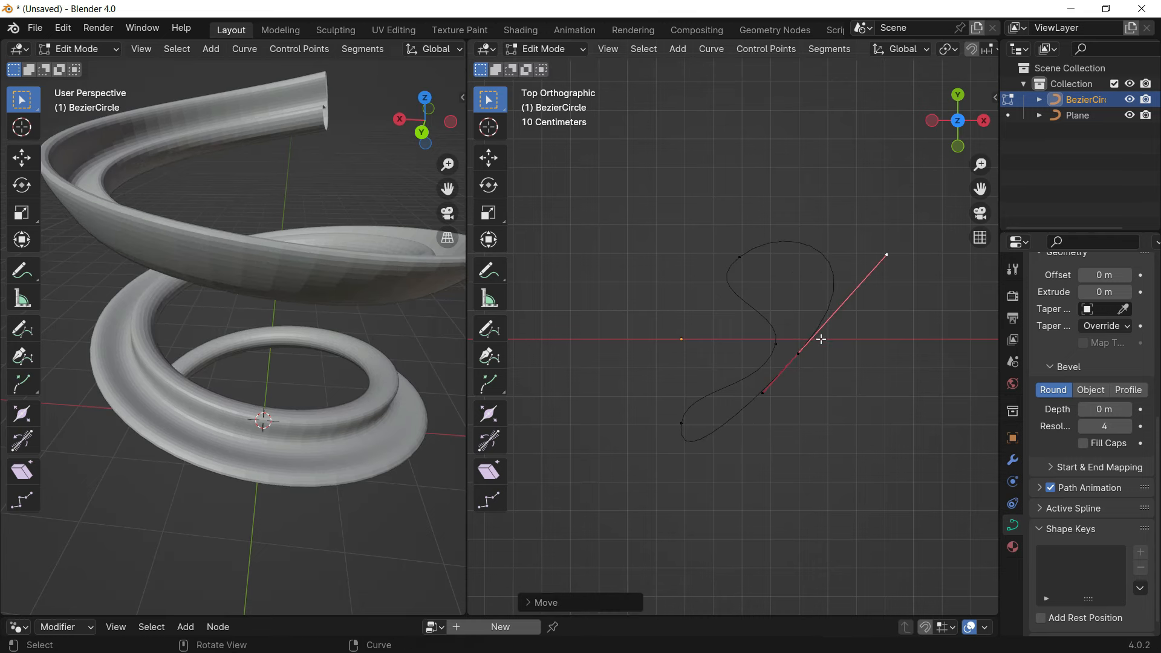
pyautogui.click(772, 403)
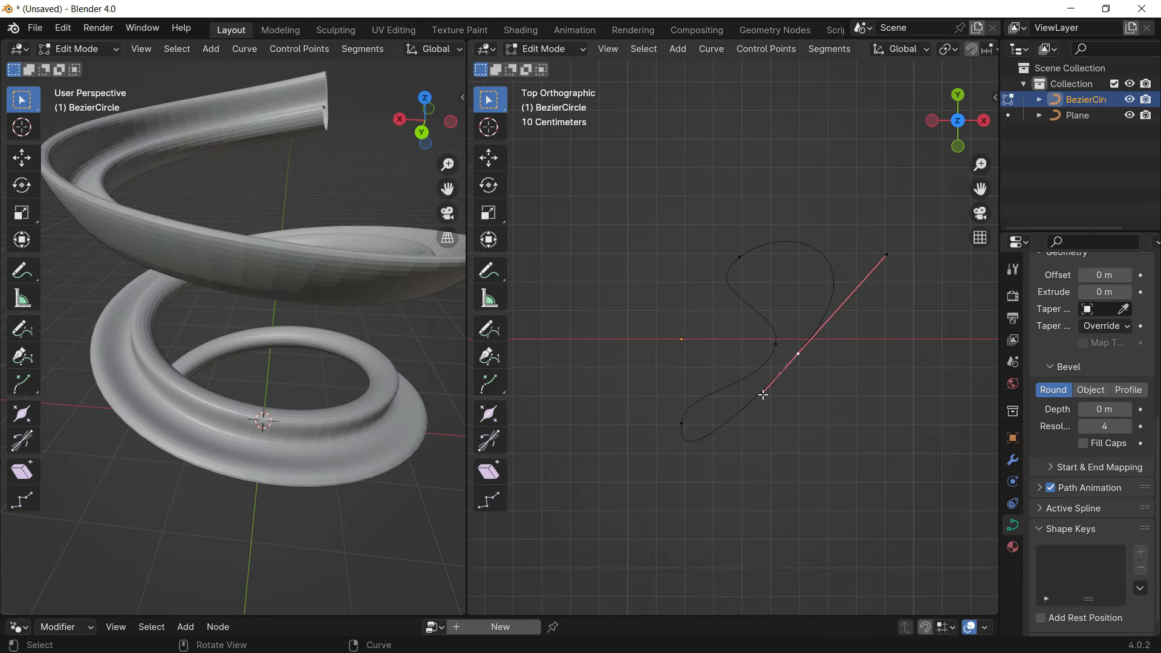
pyautogui.moveTo(762, 394); pyautogui.dragTo(781, 467)
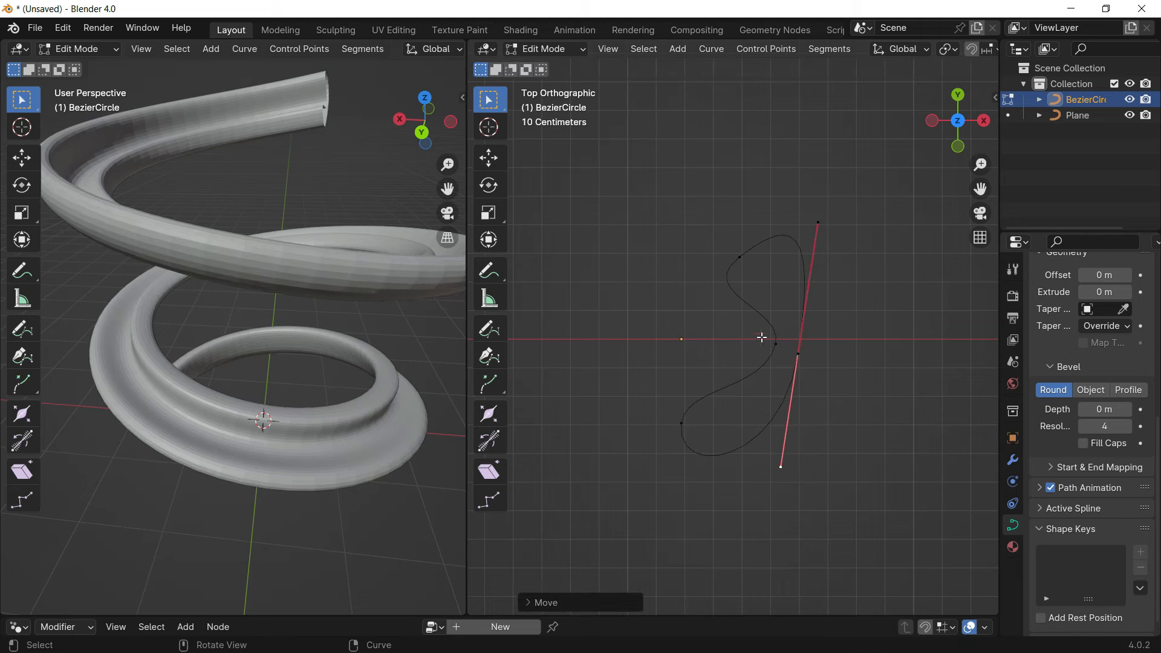
pyautogui.moveTo(772, 343)
pyautogui.mouseDown()
pyautogui.moveTo(748, 342)
pyautogui.moveTo(766, 343)
pyautogui.mouseUp()
pyautogui.press('Tab')
# Step: Select the beveled spiral, enlarge the perspective view at the top view's expense, and widen the outliner and properties areas
pyautogui.moveTo(297, 335); pyautogui.dragTo(241, 326, button='middle')
pyautogui.scroll(-4, 242, 328)
pyautogui.keyDown('shift'); pyautogui.moveTo(151, 291); pyautogui.dragTo(267, 324, button='middle'); pyautogui.keyUp('shift')
pyautogui.scroll(4, 286, 304)
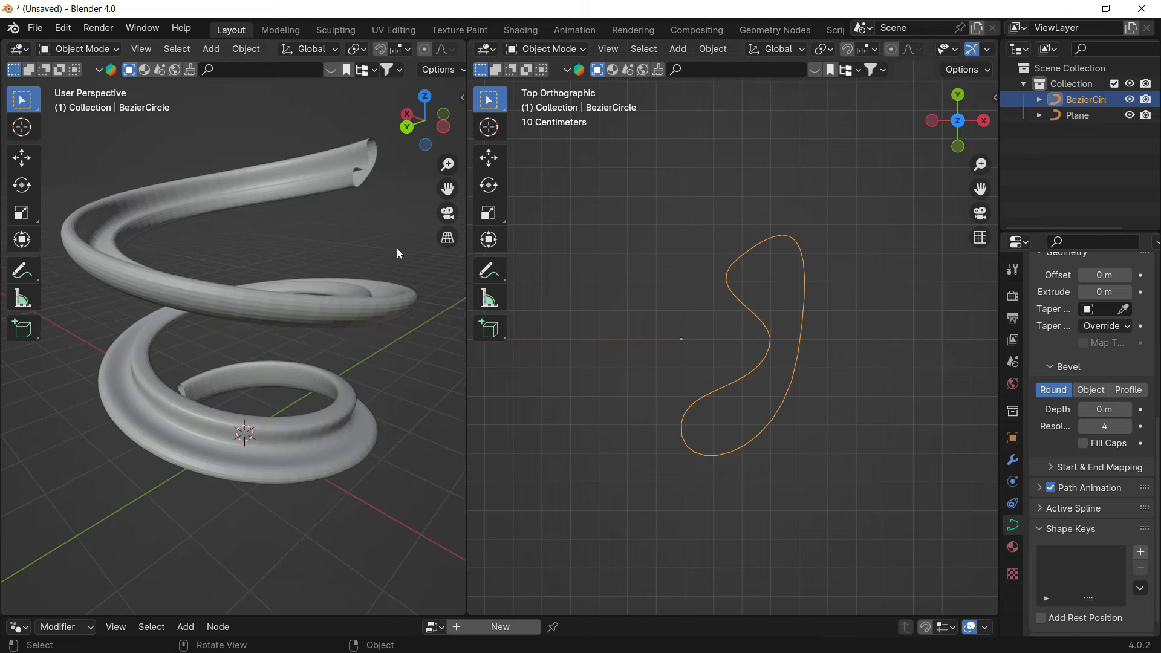
pyautogui.click(386, 293)
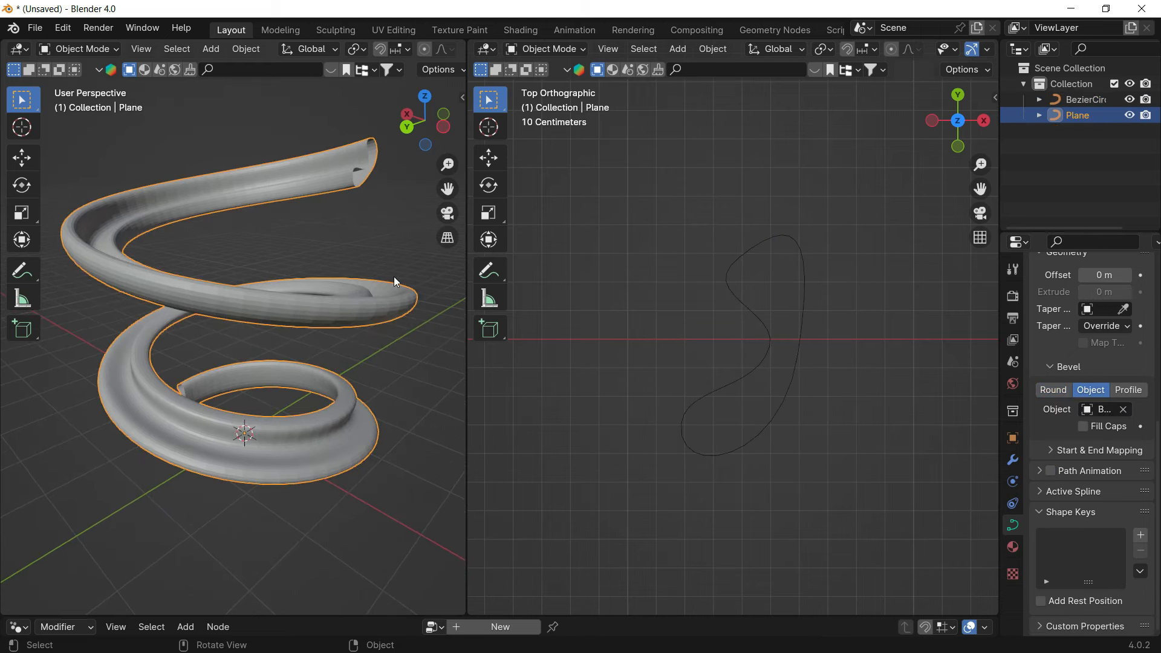
pyautogui.scroll(-2, 392, 278)
pyautogui.scroll(2, 366, 296)
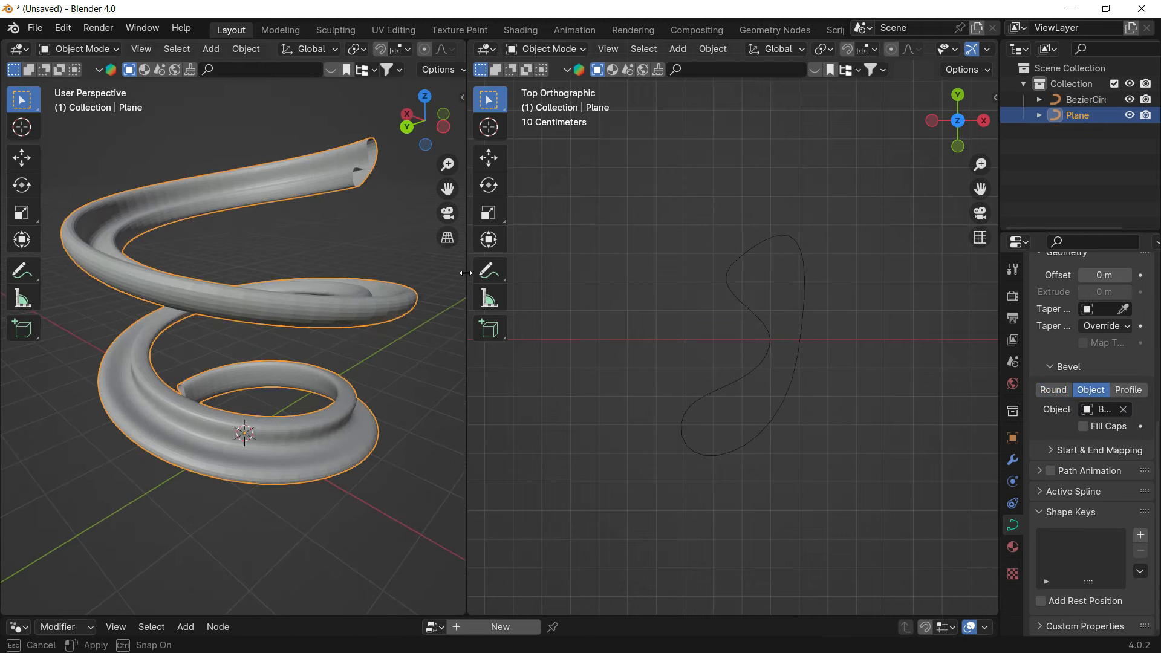
pyautogui.moveTo(468, 273); pyautogui.dragTo(639, 282)
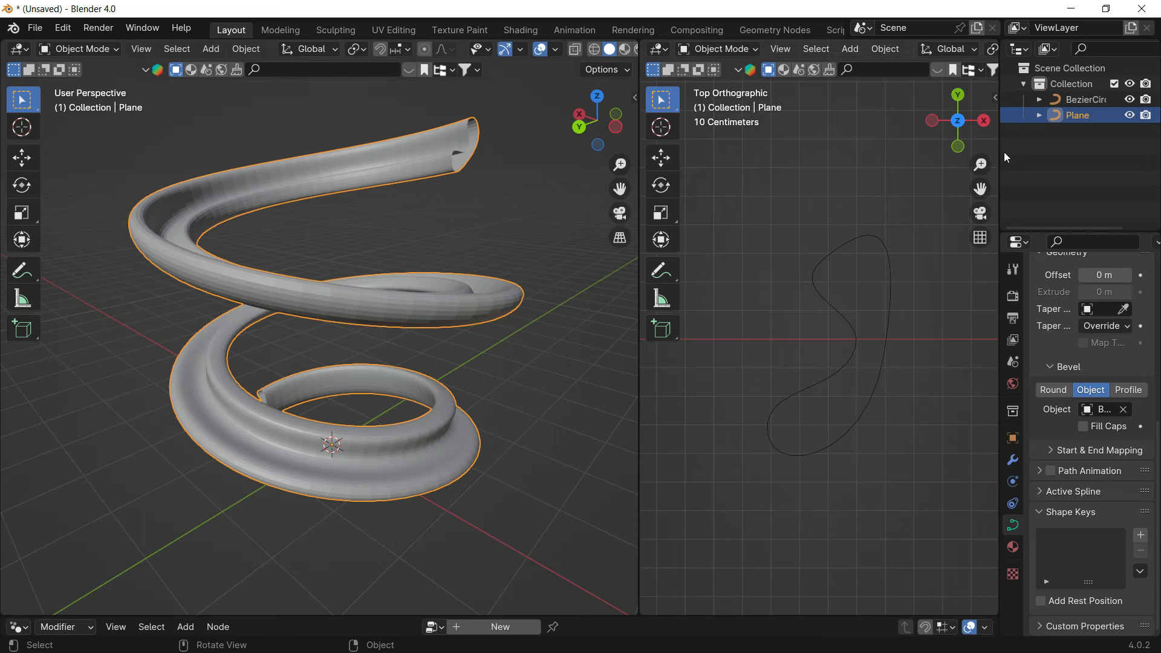
pyautogui.moveTo(1002, 208); pyautogui.dragTo(905, 208)
pyautogui.moveTo(638, 273); pyautogui.dragTo(824, 290)
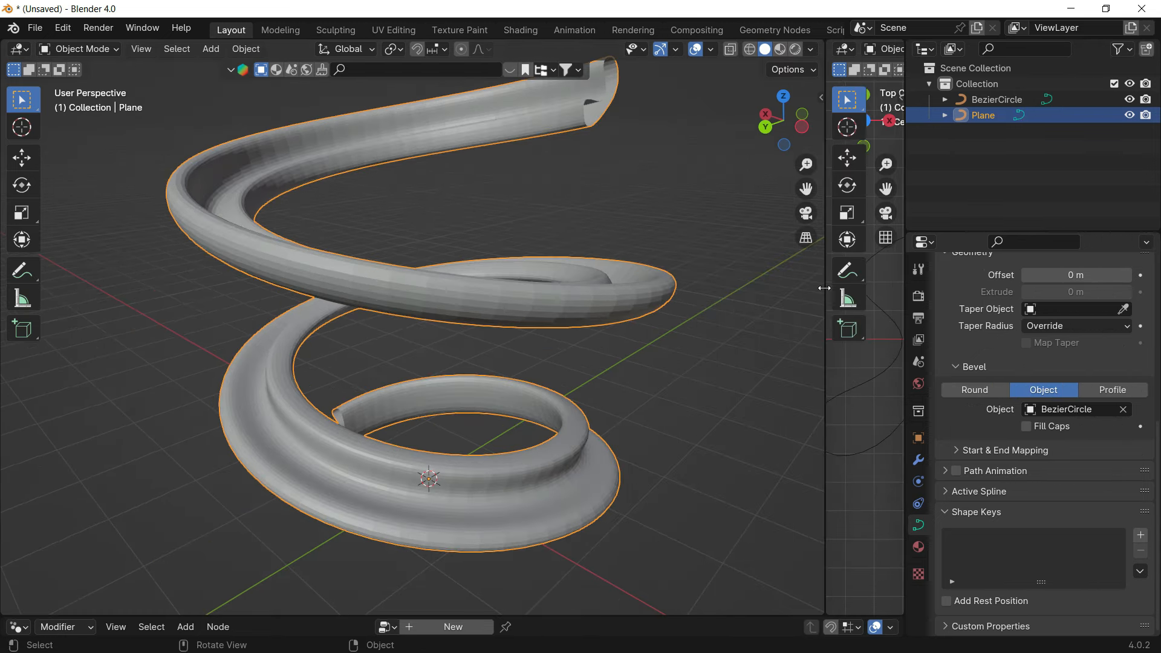
# Step: Duplicate the spiral object Plane in place
pyautogui.rightClick(985, 115)
pyautogui.click(742, 159)
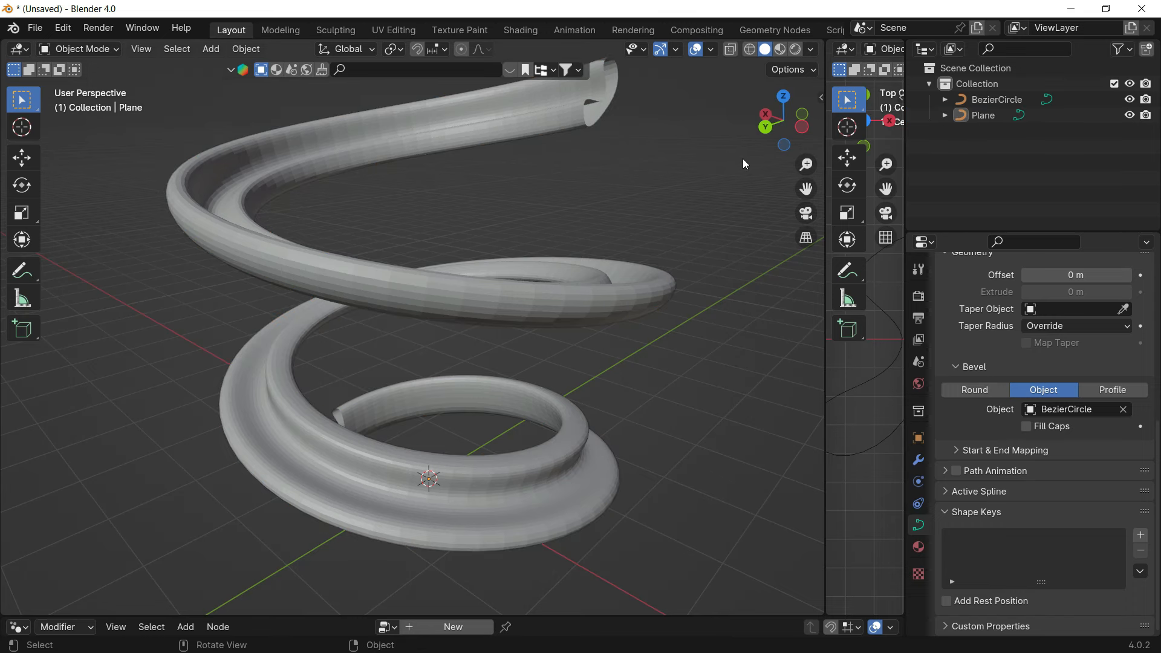
pyautogui.click(622, 274)
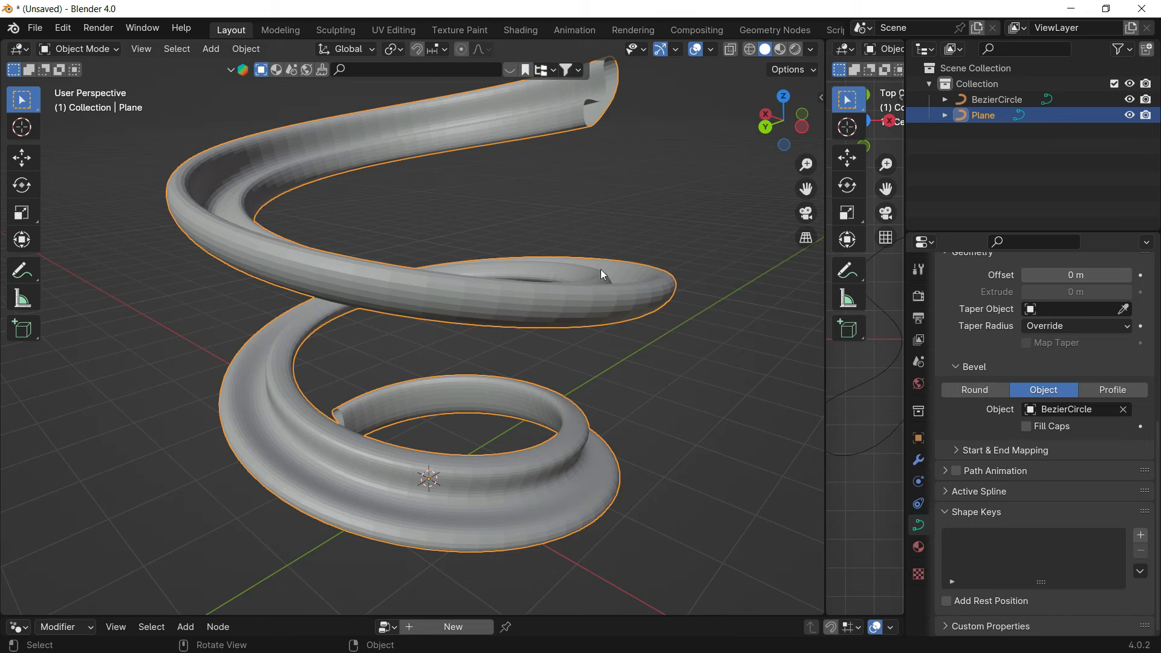
pyautogui.hotkey('shift', 'd')
pyautogui.press('Escape')
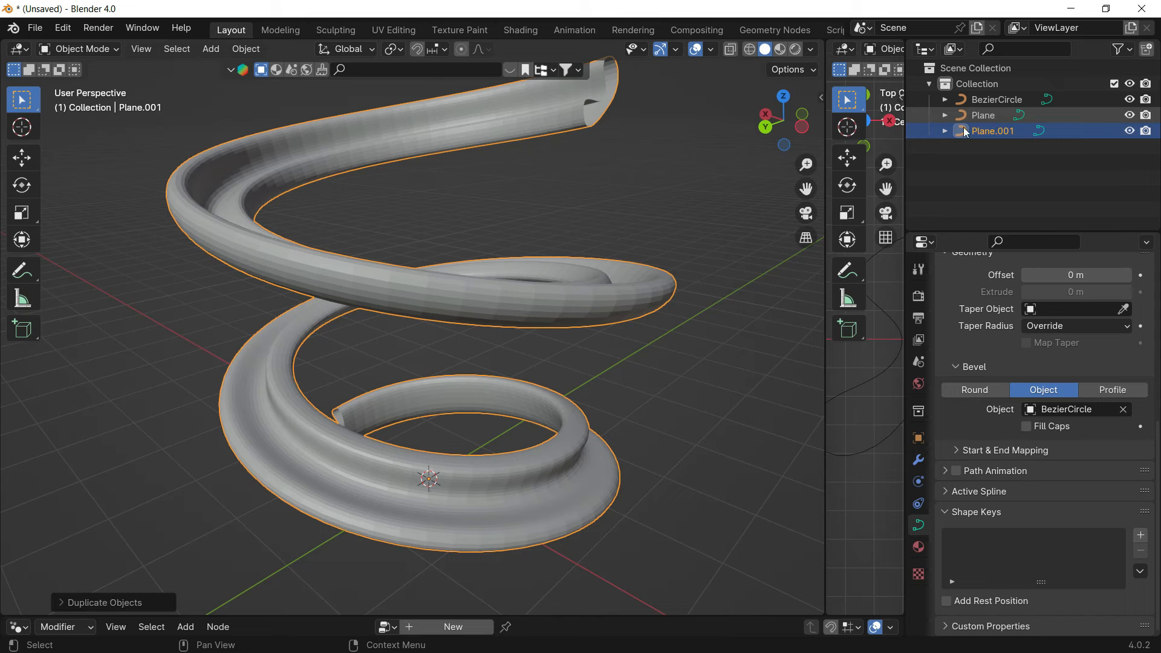
# Step: Hide the original Plane spiral in the viewport and disable it in renders
pyautogui.scroll(-3, 665, 232)
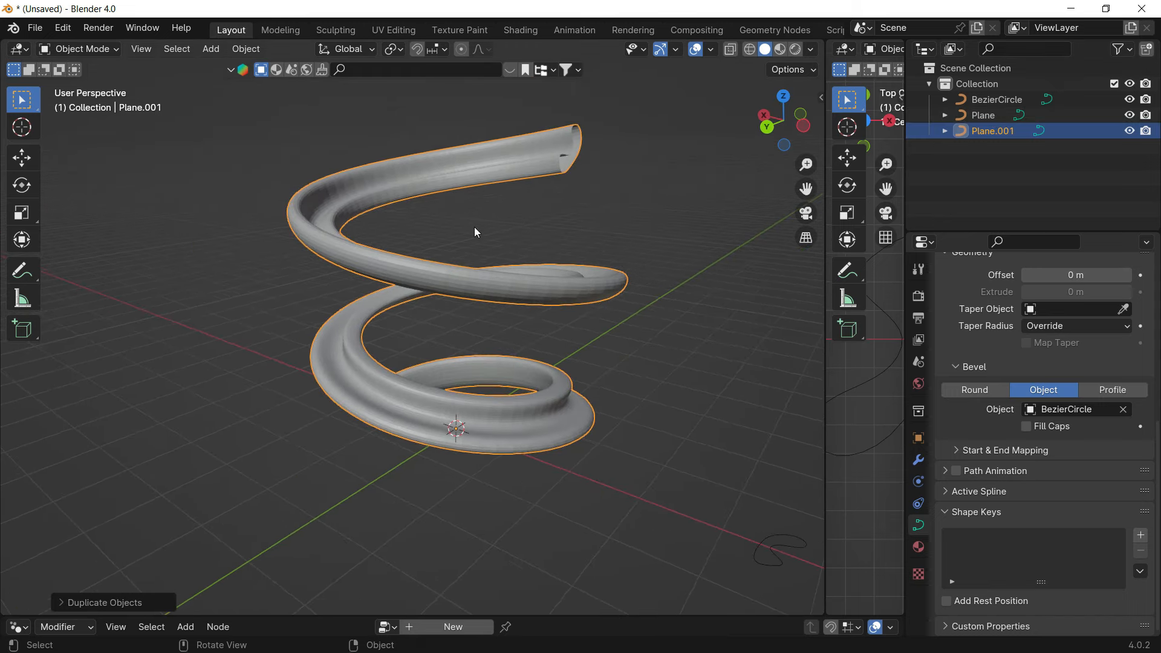
pyautogui.moveTo(474, 227); pyautogui.dragTo(587, 275, button='middle')
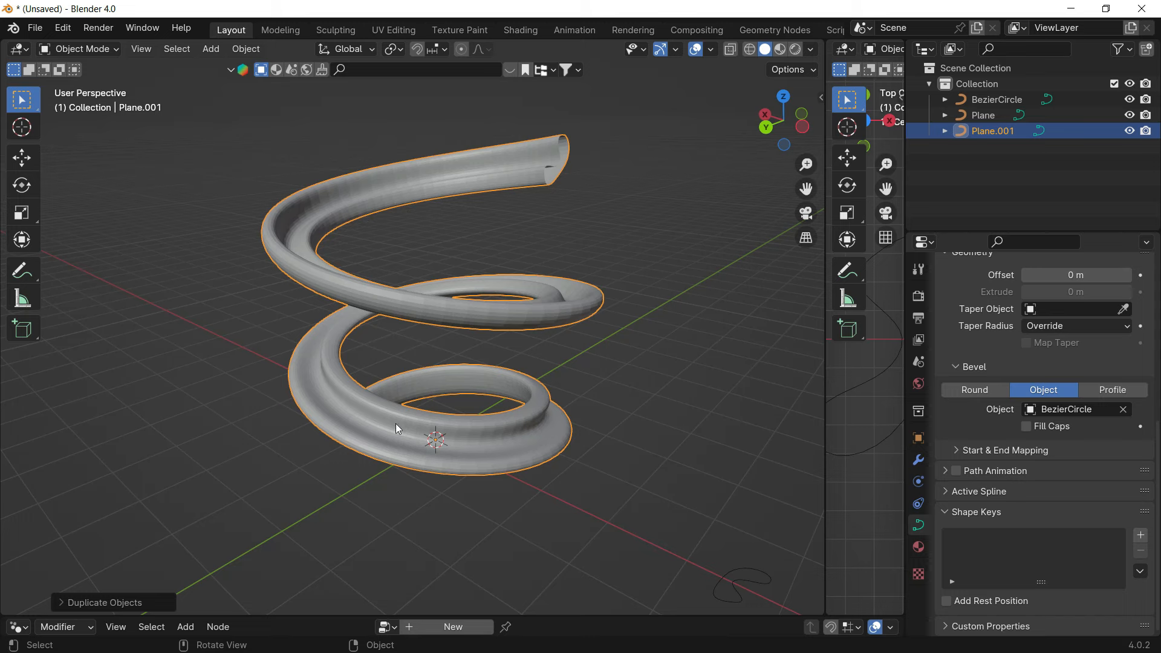
pyautogui.moveTo(528, 240); pyautogui.dragTo(561, 172, button='middle')
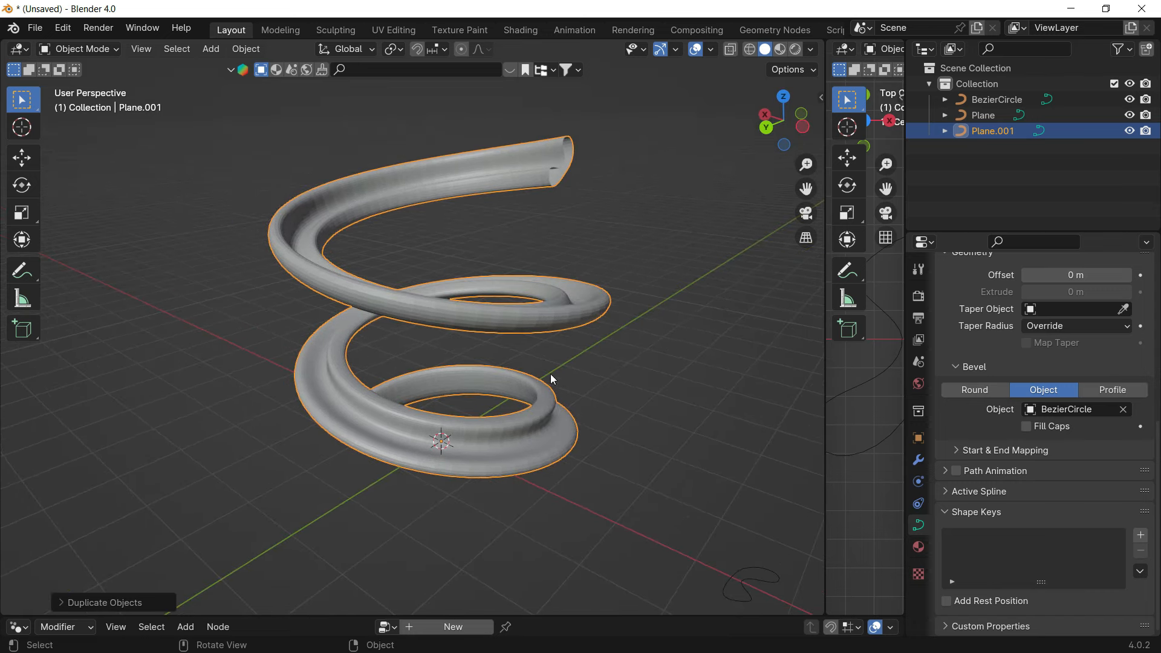
pyautogui.moveTo(513, 404); pyautogui.dragTo(520, 389, button='middle')
pyautogui.scroll(2, 520, 389)
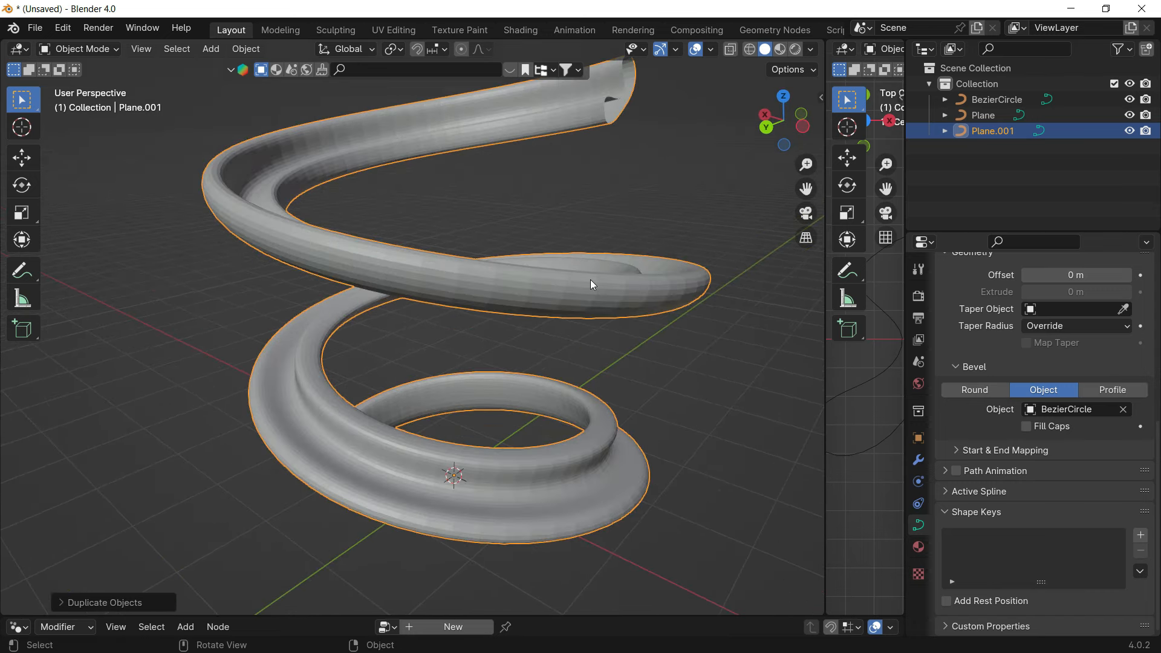
pyautogui.scroll(-4, 591, 270)
pyautogui.moveTo(591, 269); pyautogui.dragTo(583, 310, button='middle')
pyautogui.scroll(2, 593, 274)
pyautogui.click(1130, 115)
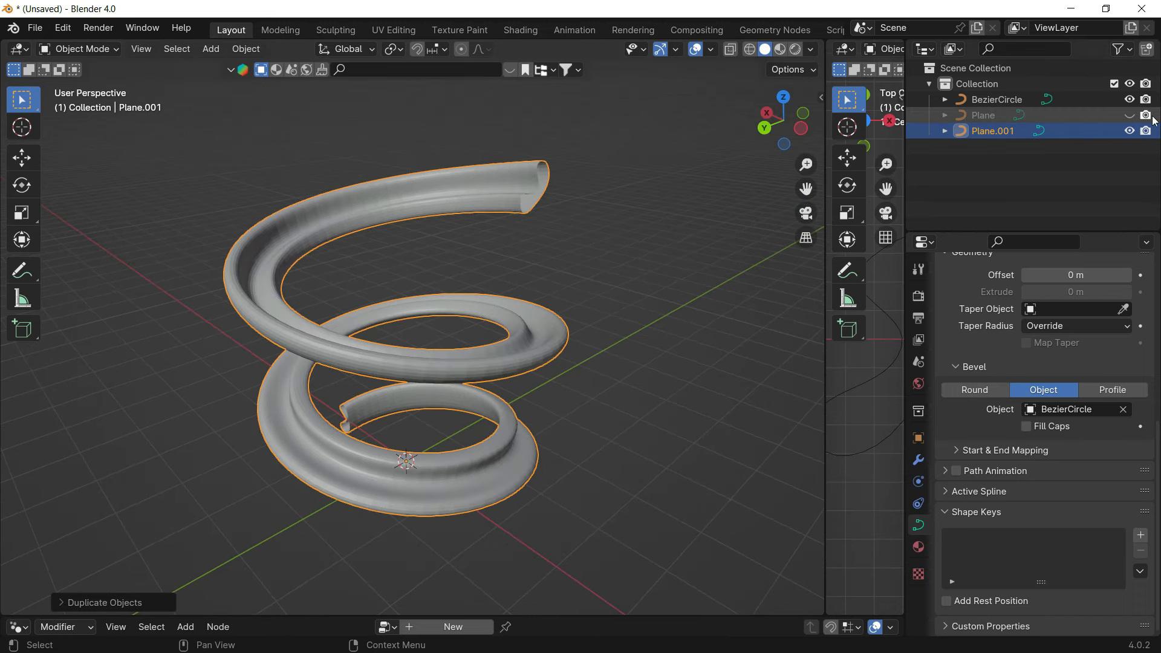
# Step: Rename the hidden Plane spiral as ORIGINAL and select its duplicate
pyautogui.doubleClick(986, 114)
pyautogui.write('C')
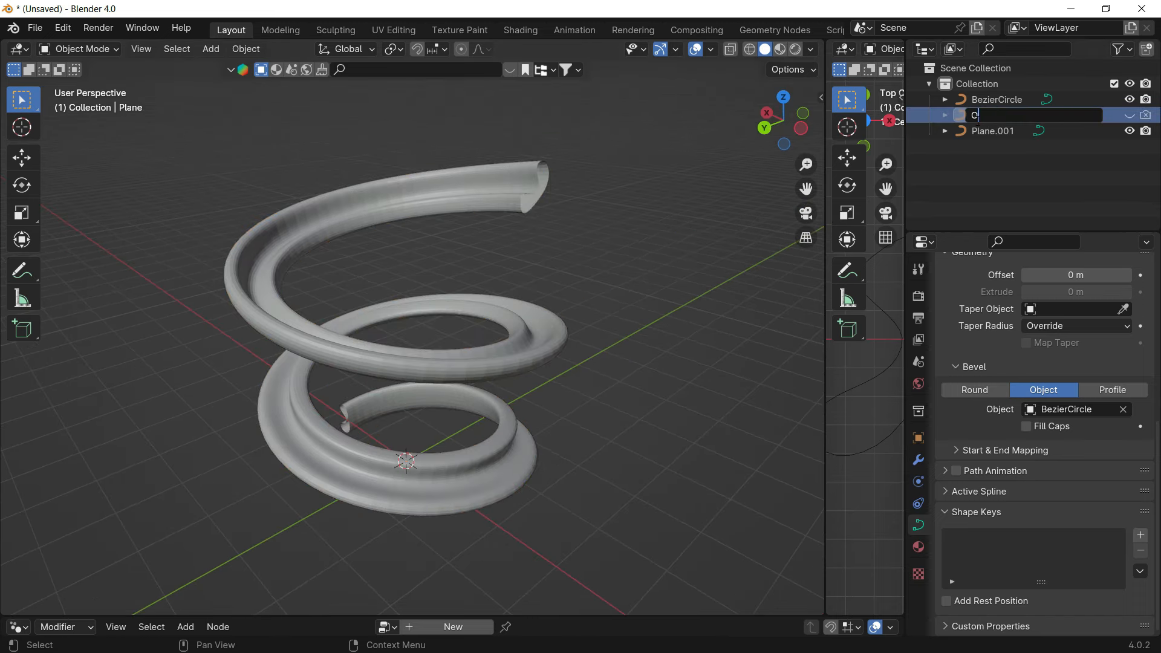
pyautogui.write('RIGINAL')
pyautogui.press('Return')
pyautogui.click(1027, 130)
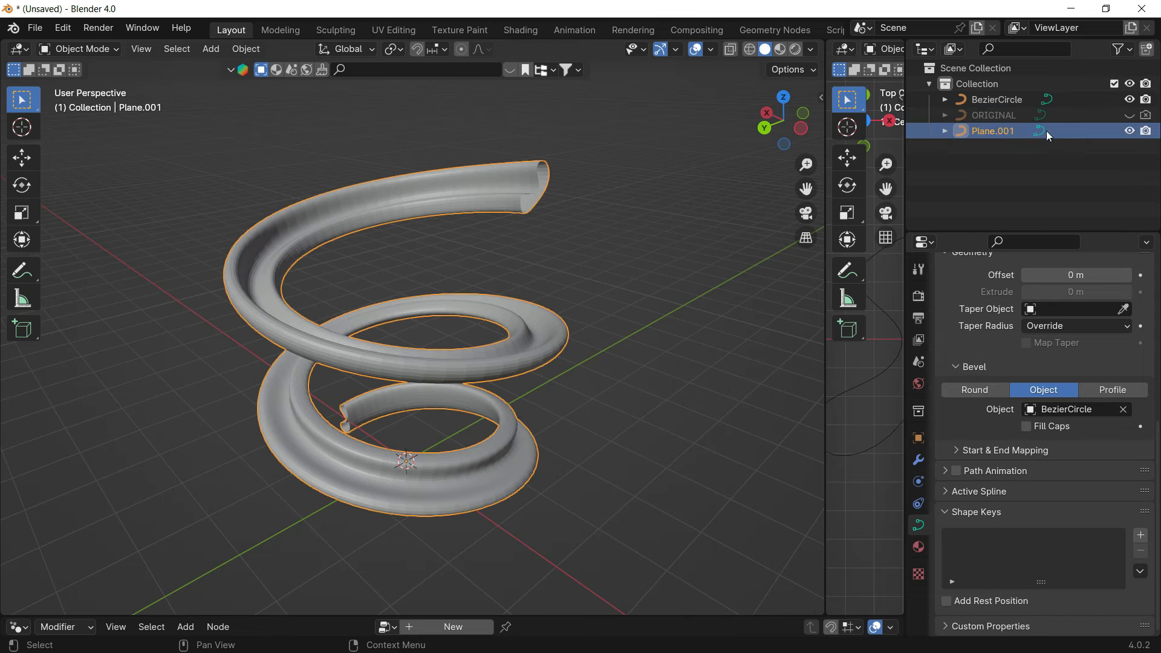
pyautogui.moveTo(636, 235); pyautogui.dragTo(636, 230, button='middle')
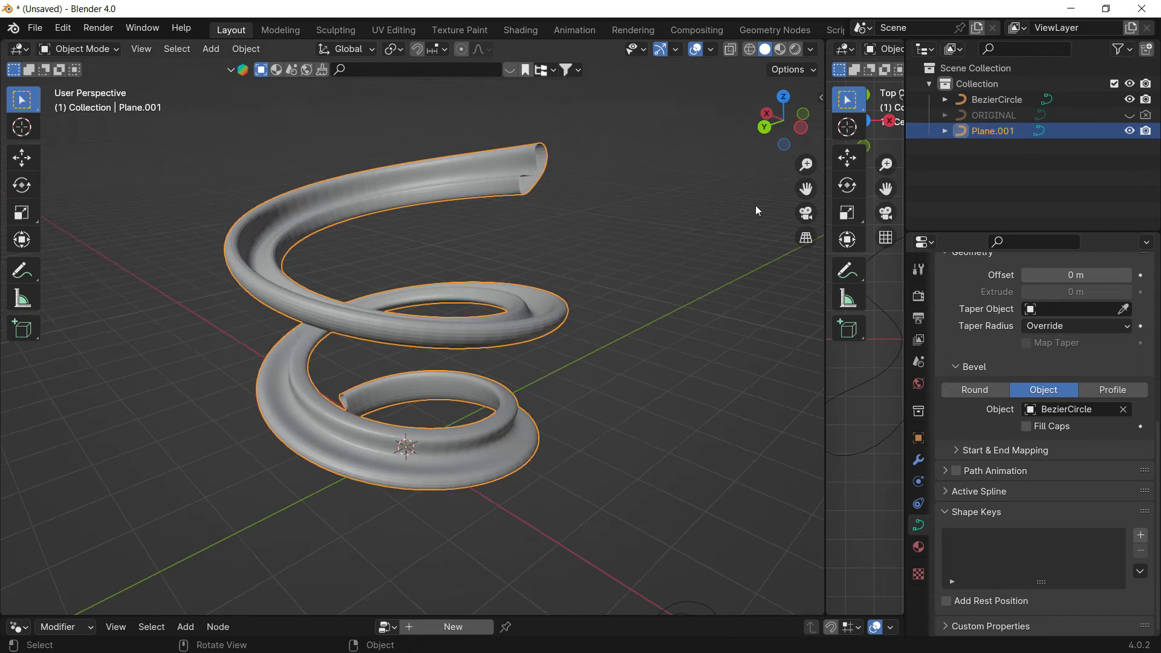
pyautogui.click(1104, 113)
pyautogui.click(1145, 116)
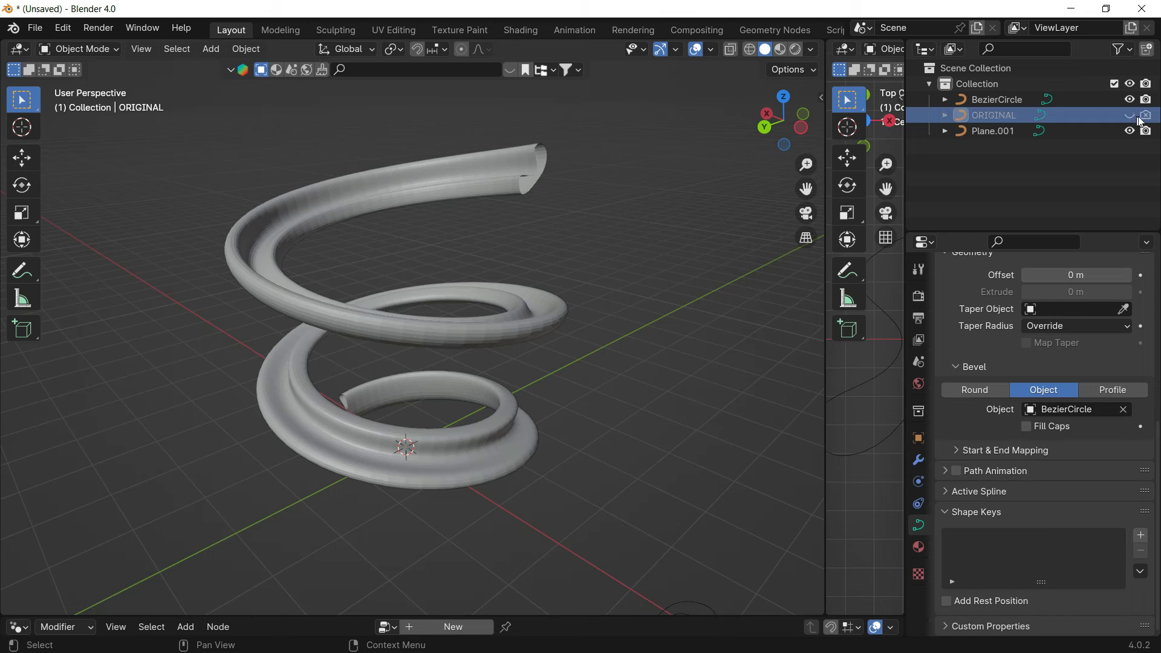
pyautogui.click(1145, 116)
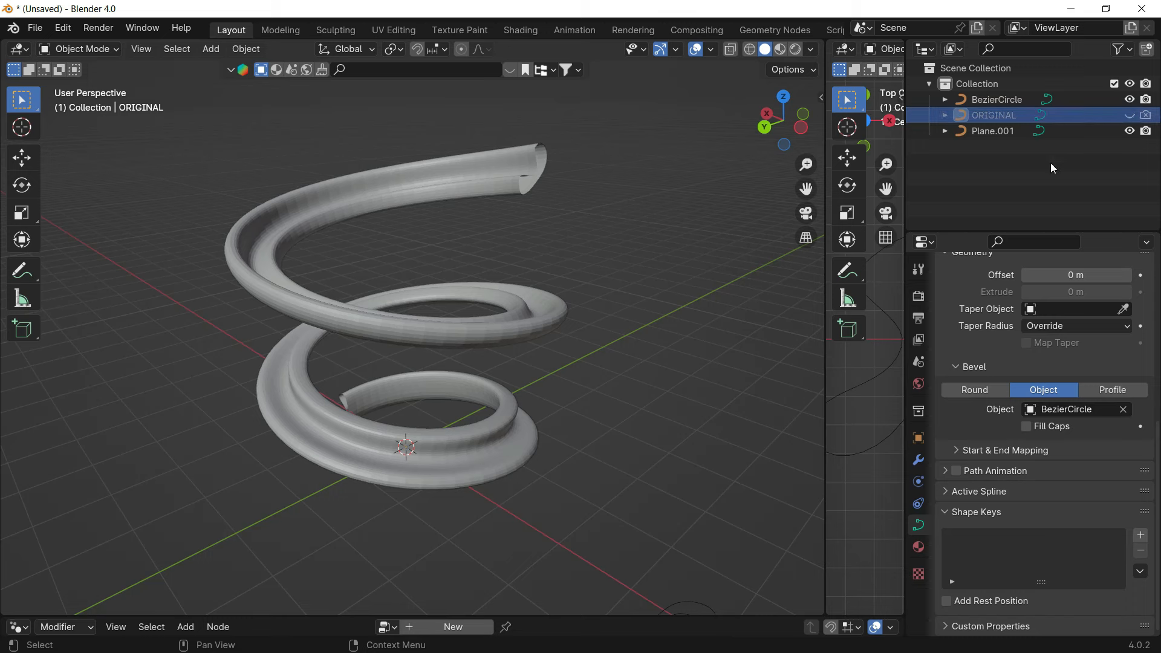
# Step: Convert the duplicated spiral Plane.001 to a mesh and check its topology in Edit Mode
pyautogui.click(1050, 130)
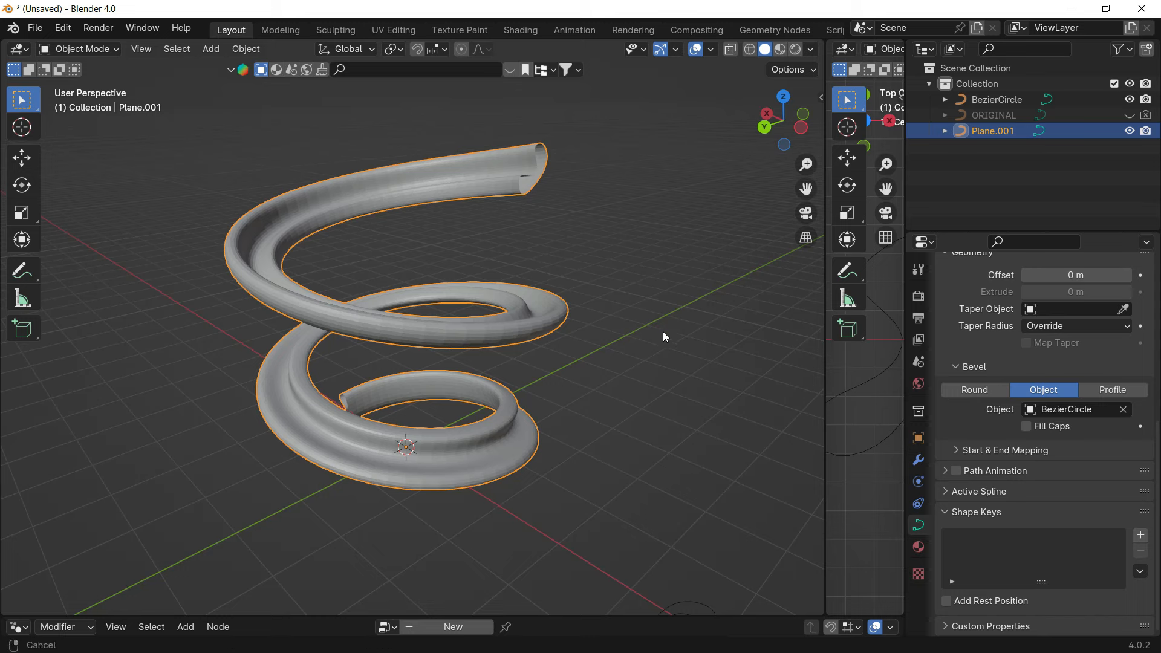
pyautogui.moveTo(663, 332); pyautogui.dragTo(563, 308, button='middle')
pyautogui.rightClick(564, 308)
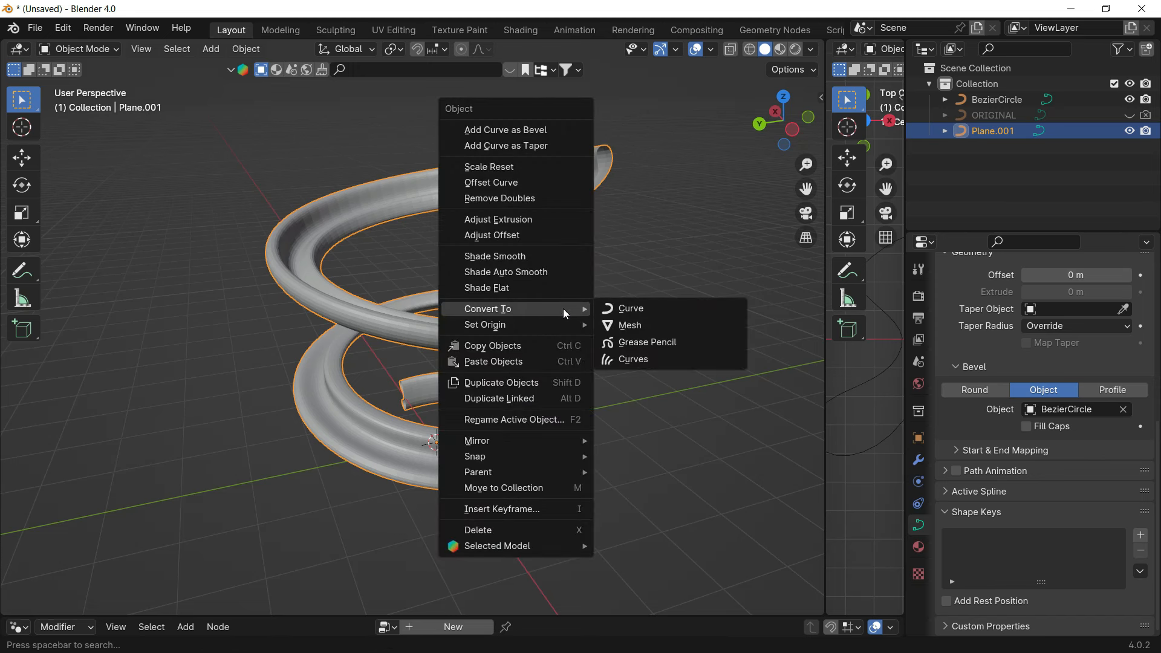
pyautogui.click(630, 325)
pyautogui.press('Tab')
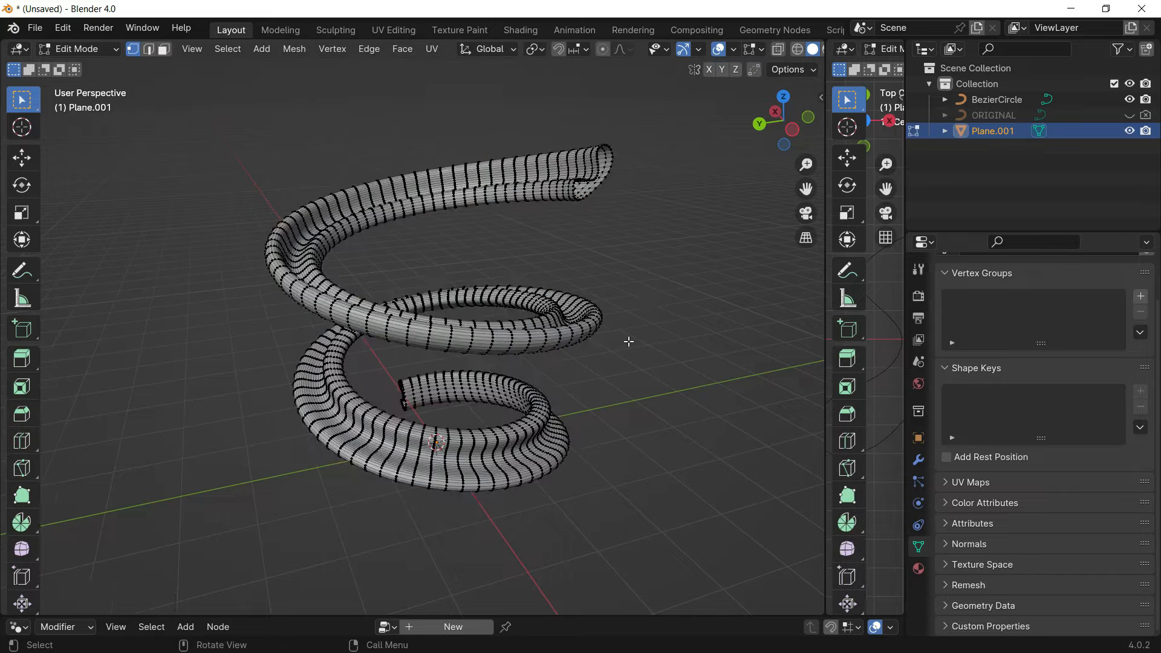
pyautogui.scroll(6, 626, 339)
pyautogui.keyDown('shift'); pyautogui.moveTo(544, 298); pyautogui.dragTo(593, 266, button='middle'); pyautogui.keyUp('shift')
pyautogui.press('Tab')
# Step: Add a Subdivision Surface modifier to the spiral mesh and set its viewport levels to 2
pyautogui.scroll(-3, 532, 285)
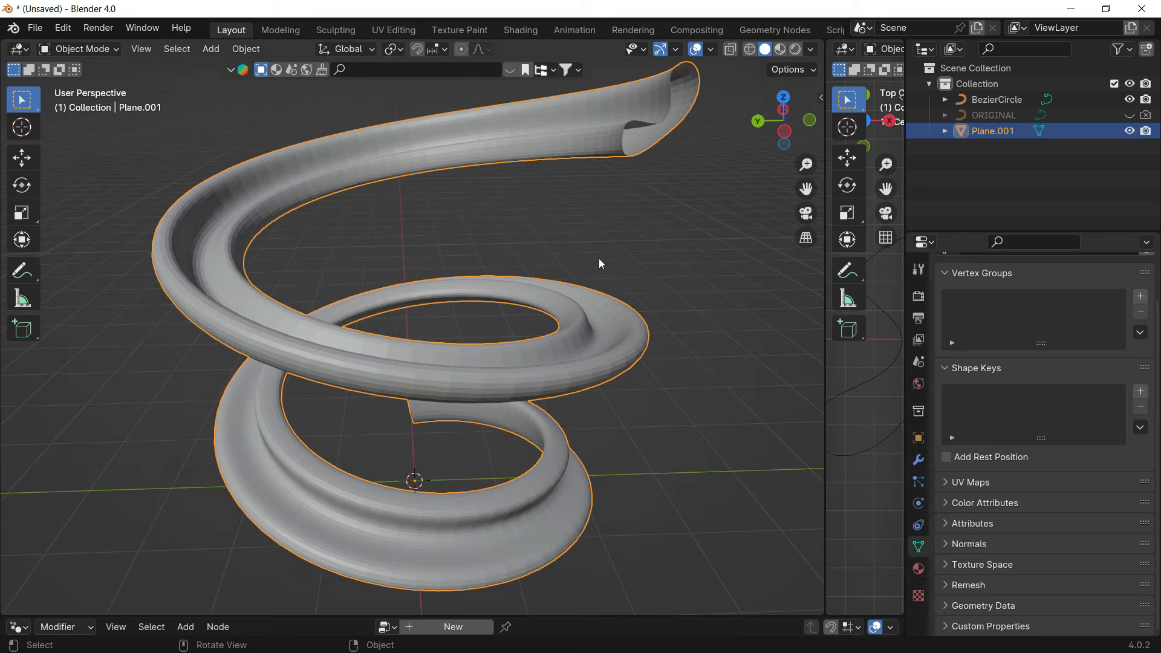
pyautogui.scroll(-3, 622, 312)
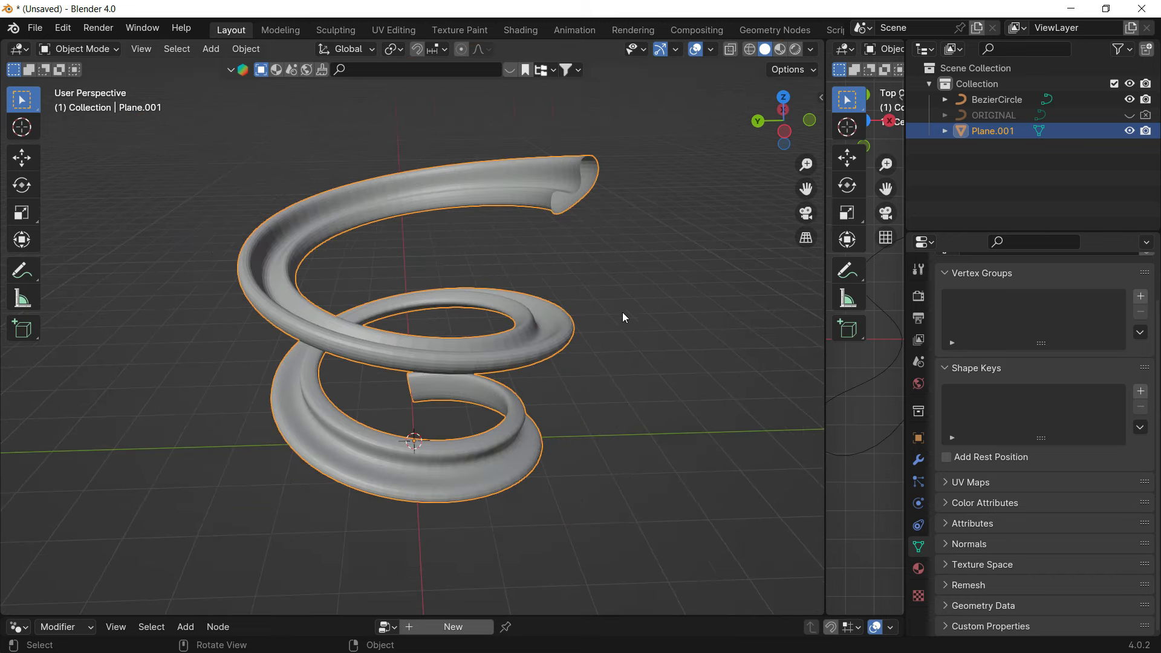
pyautogui.moveTo(622, 312)
pyautogui.mouseDown(button='middle')
pyautogui.moveTo(664, 307)
pyautogui.moveTo(630, 317)
pyautogui.mouseUp(button='middle')
pyautogui.click(918, 460)
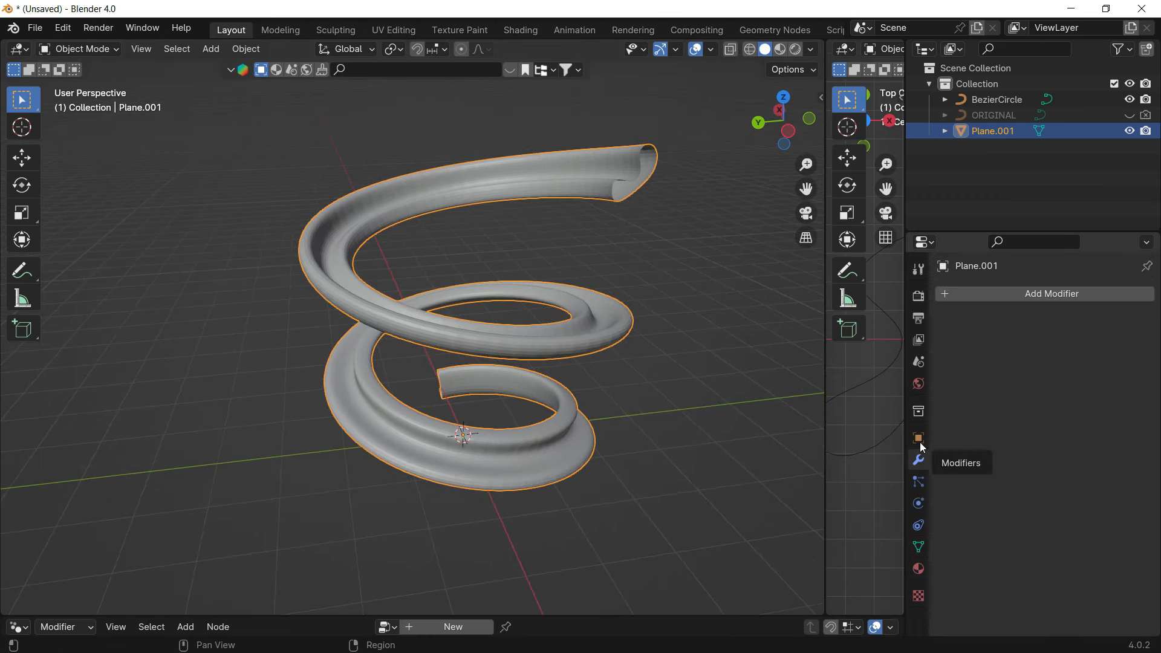
pyautogui.click(1009, 292)
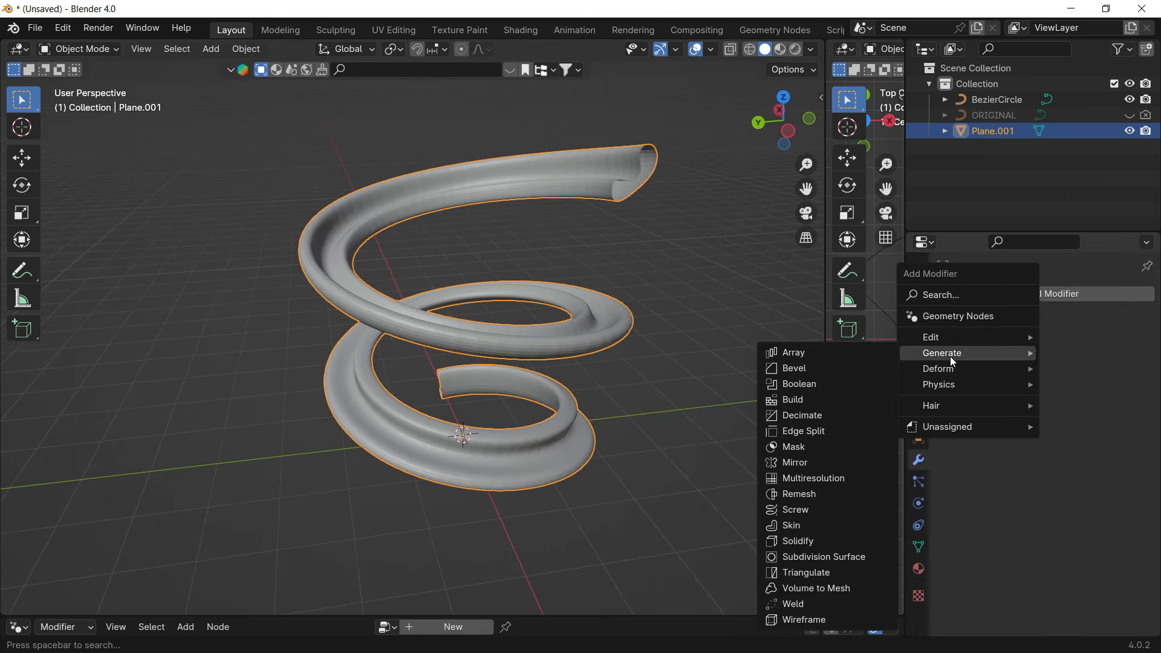
pyautogui.moveTo(953, 357)
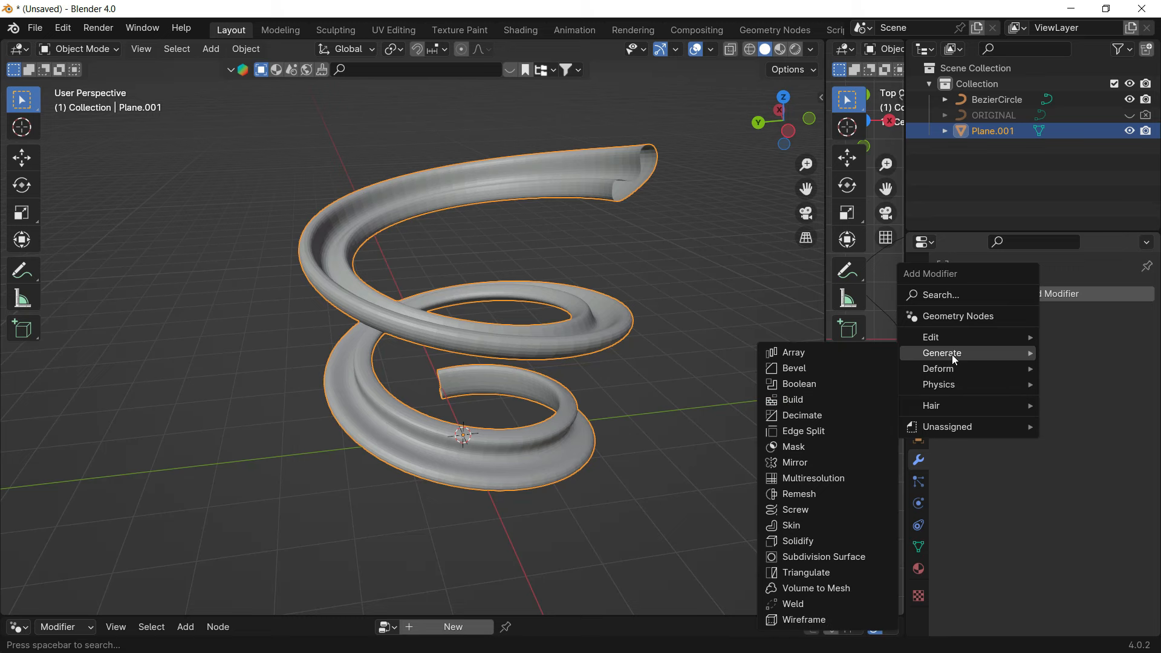
pyautogui.click(830, 558)
pyautogui.scroll(2, 599, 342)
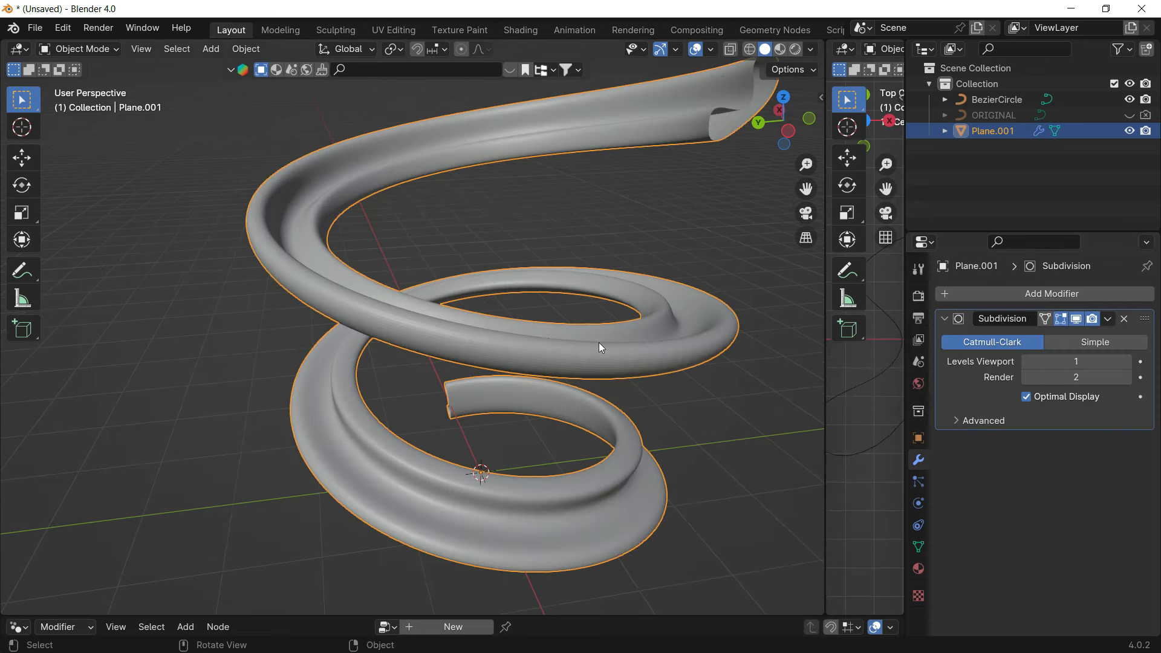
pyautogui.click(1079, 362)
pyautogui.write('2')
pyautogui.press('Return')
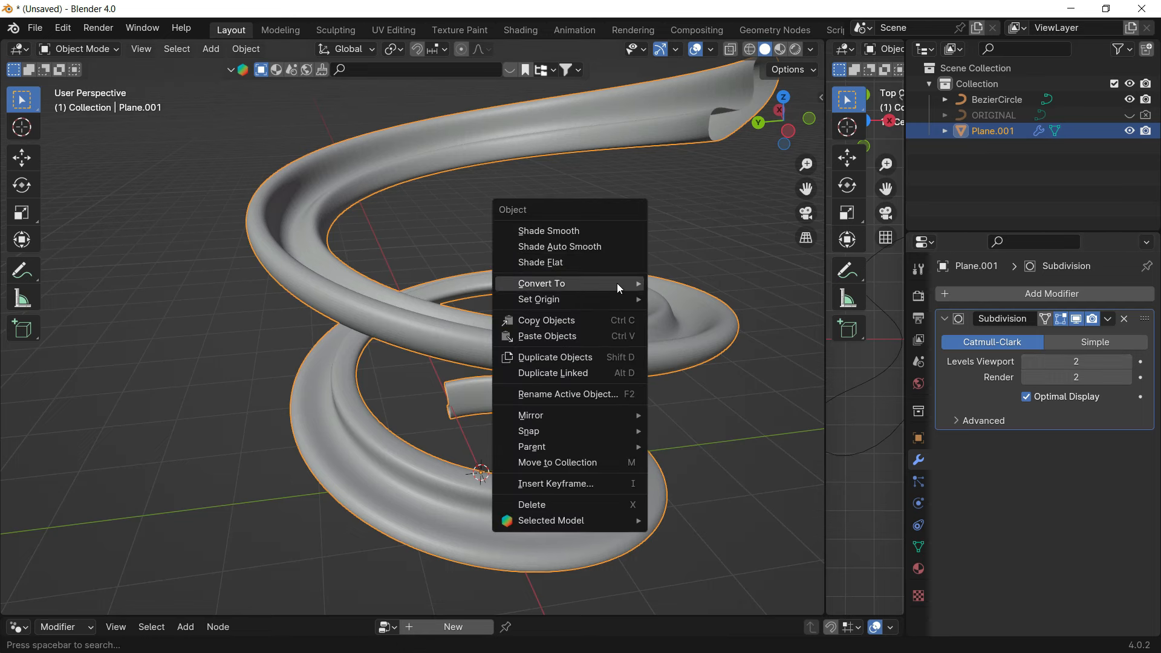
# Step: Apply smooth shading to the subdivided spiral mesh
pyautogui.rightClick(616, 283)
pyautogui.click(604, 231)
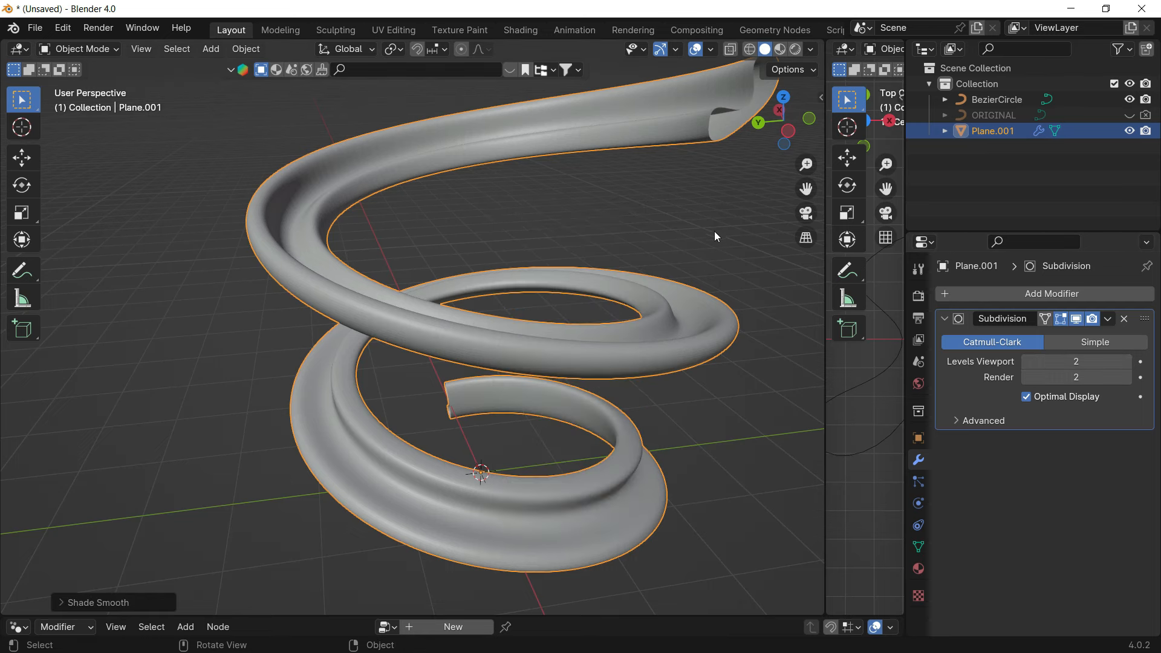
pyautogui.keyDown('shift'); pyautogui.moveTo(710, 260); pyautogui.dragTo(619, 268, button='middle'); pyautogui.keyUp('shift')
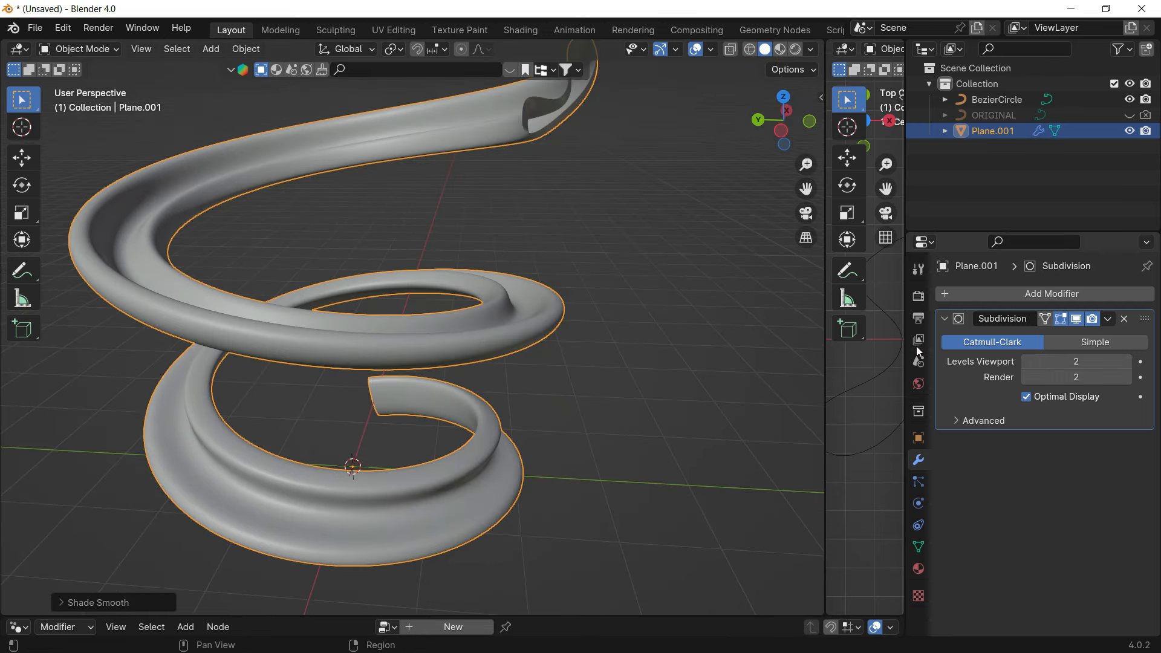
# Step: Add a Displace modifier to the spiral mesh and give it a new texture
pyautogui.click(1002, 297)
pyautogui.moveTo(1003, 296)
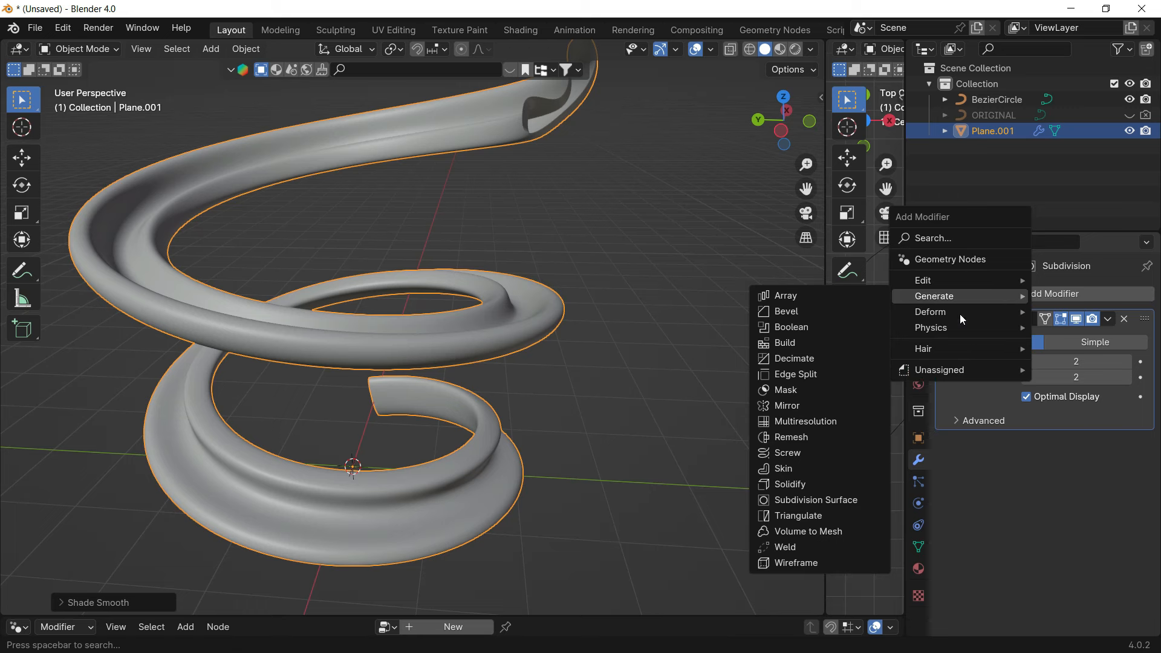
pyautogui.moveTo(959, 314)
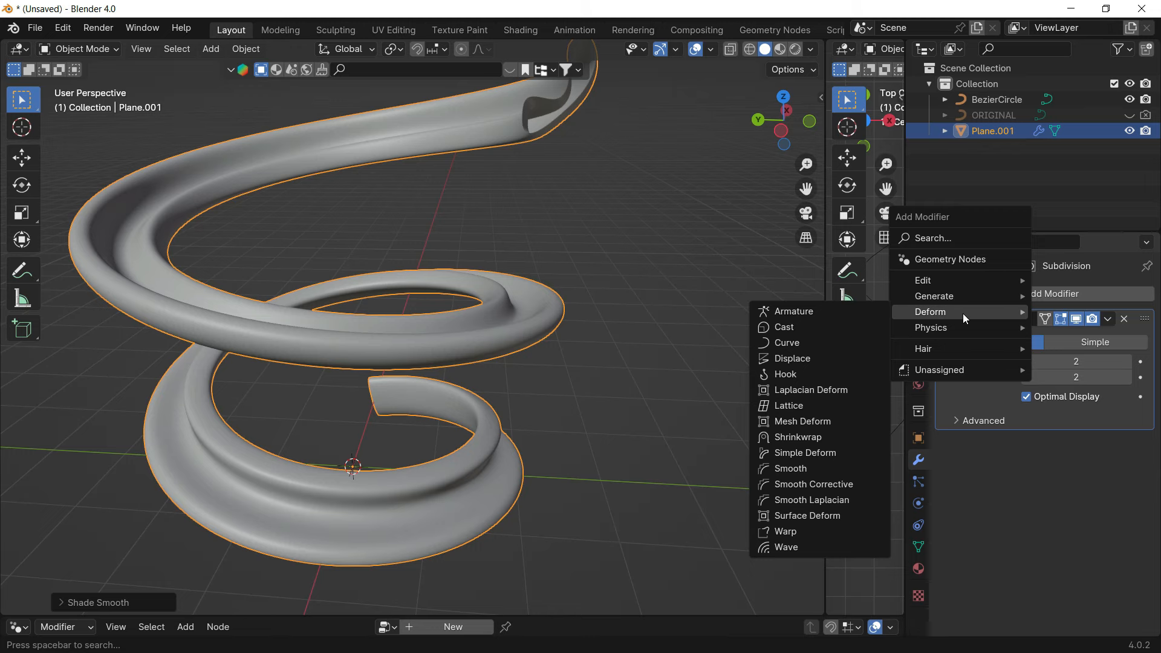
pyautogui.click(823, 357)
pyautogui.keyDown('shift'); pyautogui.moveTo(628, 362); pyautogui.dragTo(680, 368, button='middle'); pyautogui.keyUp('shift')
pyautogui.click(1101, 466)
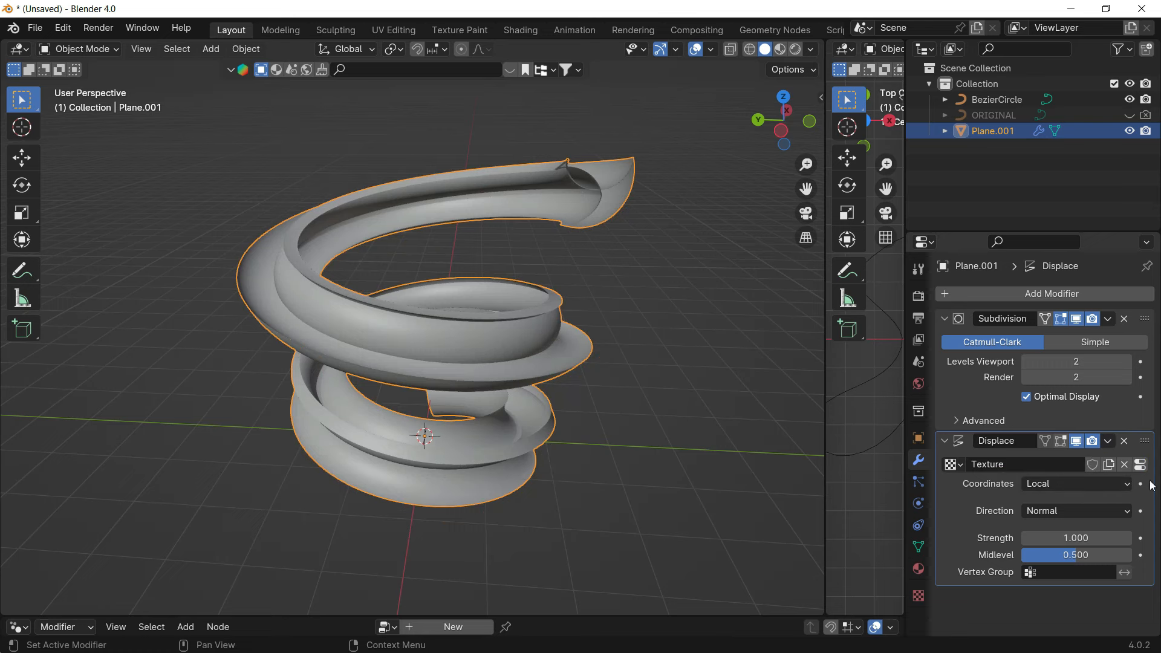
# Step: Set the displacement texture's type to Stucci
pyautogui.click(1140, 465)
pyautogui.scroll(-2, 1057, 503)
pyautogui.click(1046, 297)
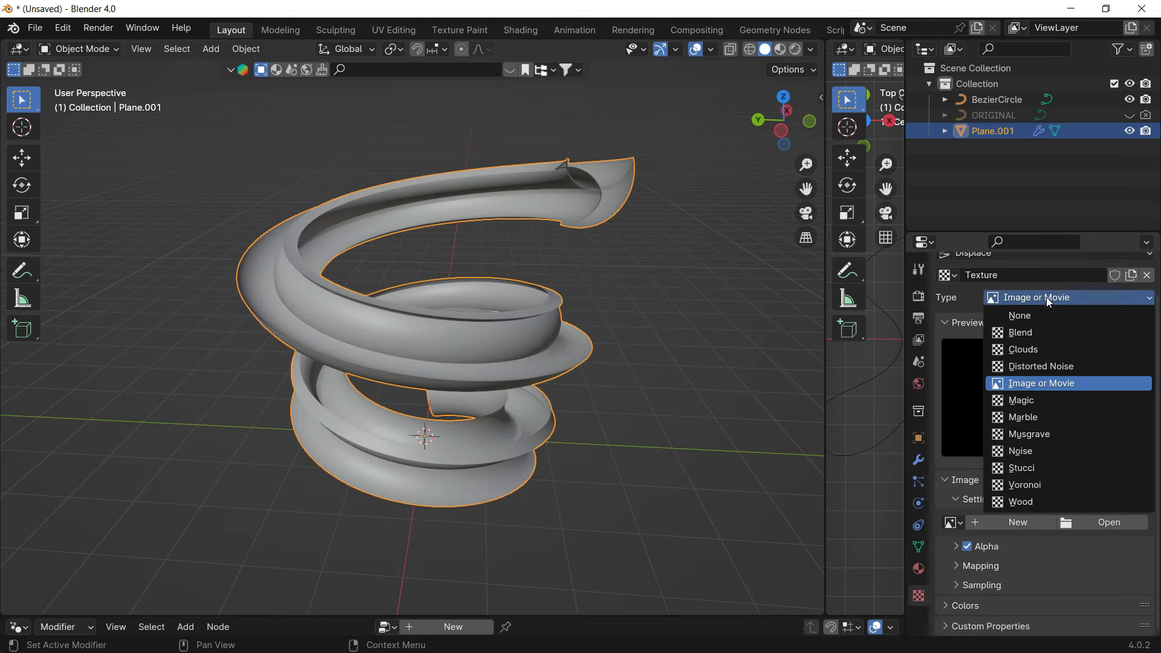
pyautogui.click(1038, 471)
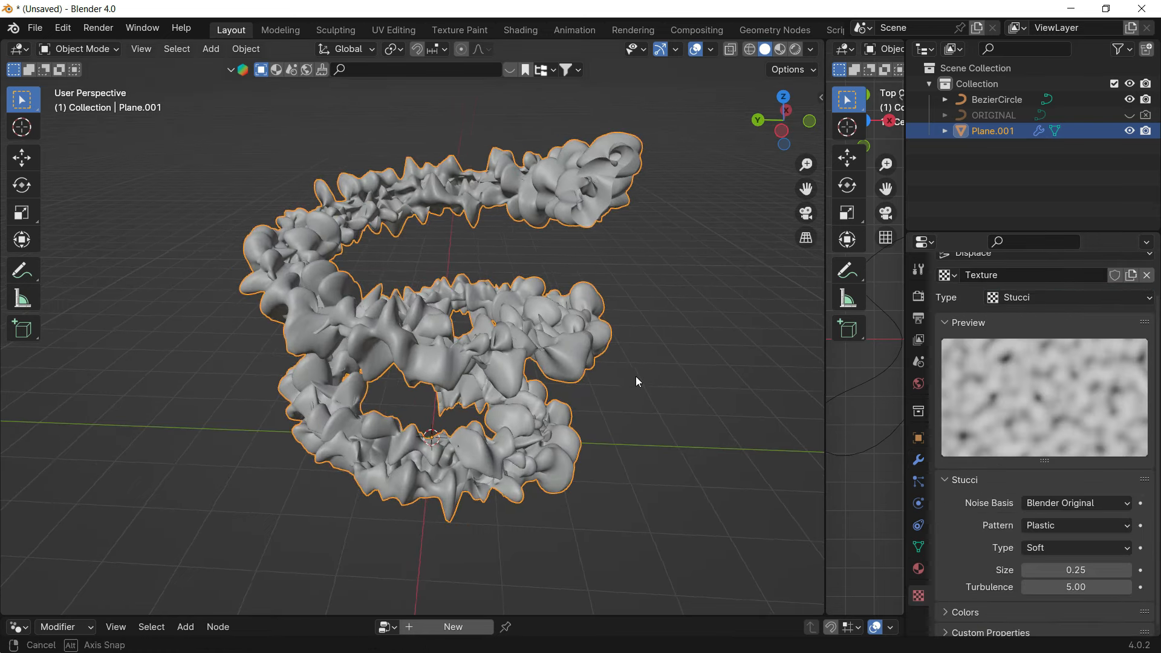
# Step: Enlarge the Stucci texture pattern and set the Displace strength to 0.500
pyautogui.moveTo(1086, 567); pyautogui.dragTo(1131, 567)
pyautogui.click(918, 461)
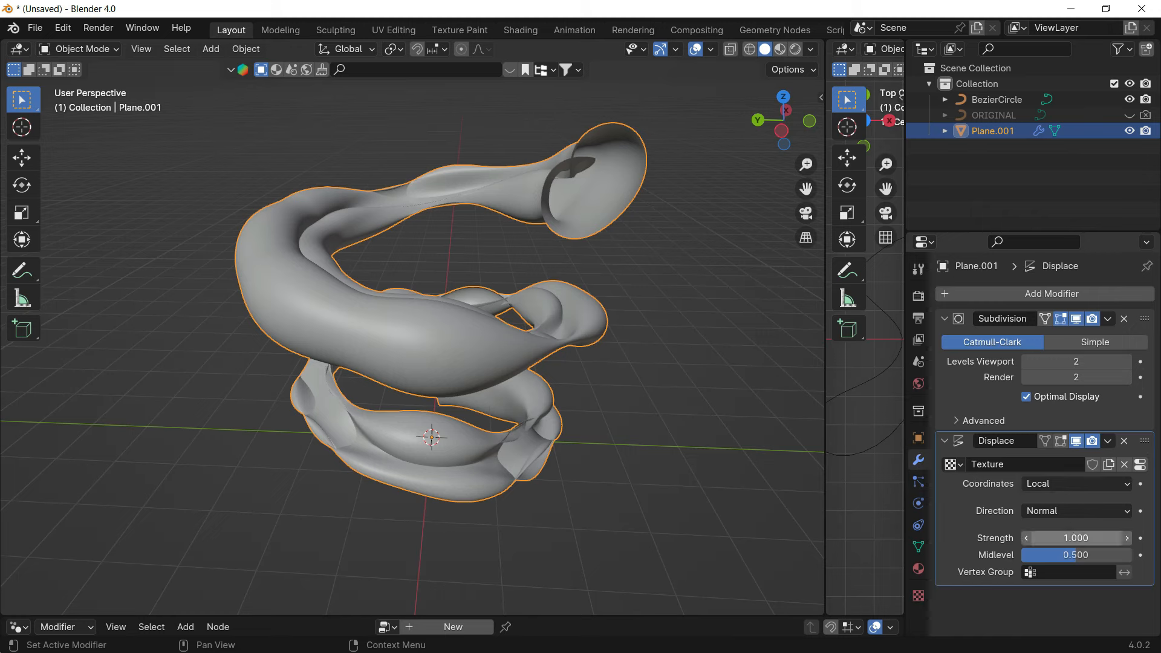
pyautogui.moveTo(1076, 537); pyautogui.dragTo(1052, 537)
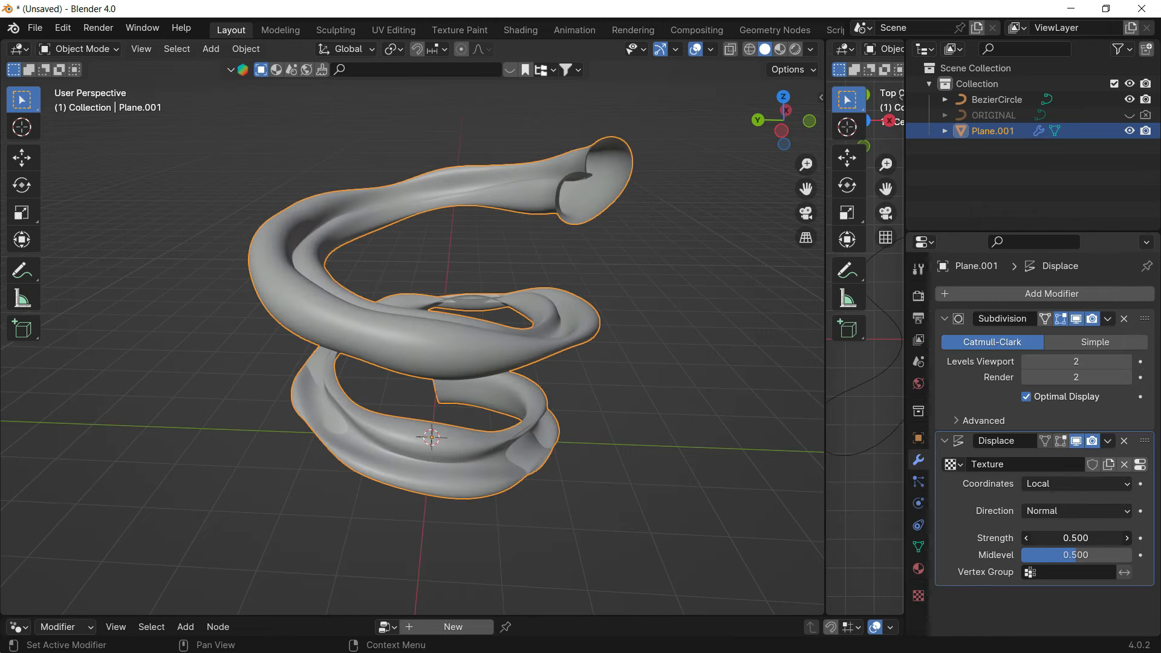
# Step: Try to stretch the spiral mesh along the Z axis
pyautogui.moveTo(622, 407); pyautogui.dragTo(595, 315, button='middle')
pyautogui.press('g')
pyautogui.press('z')
pyautogui.click(641, 285)
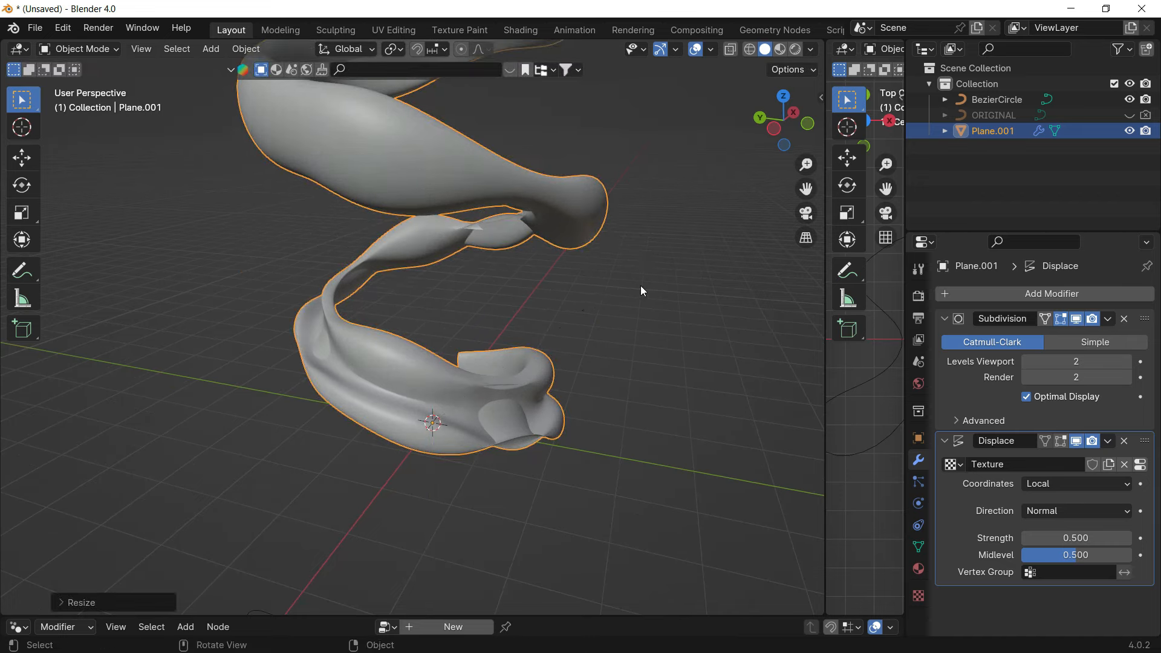
pyautogui.hotkey('ctrl', 'z')
pyautogui.moveTo(668, 321); pyautogui.dragTo(673, 318, button='middle')
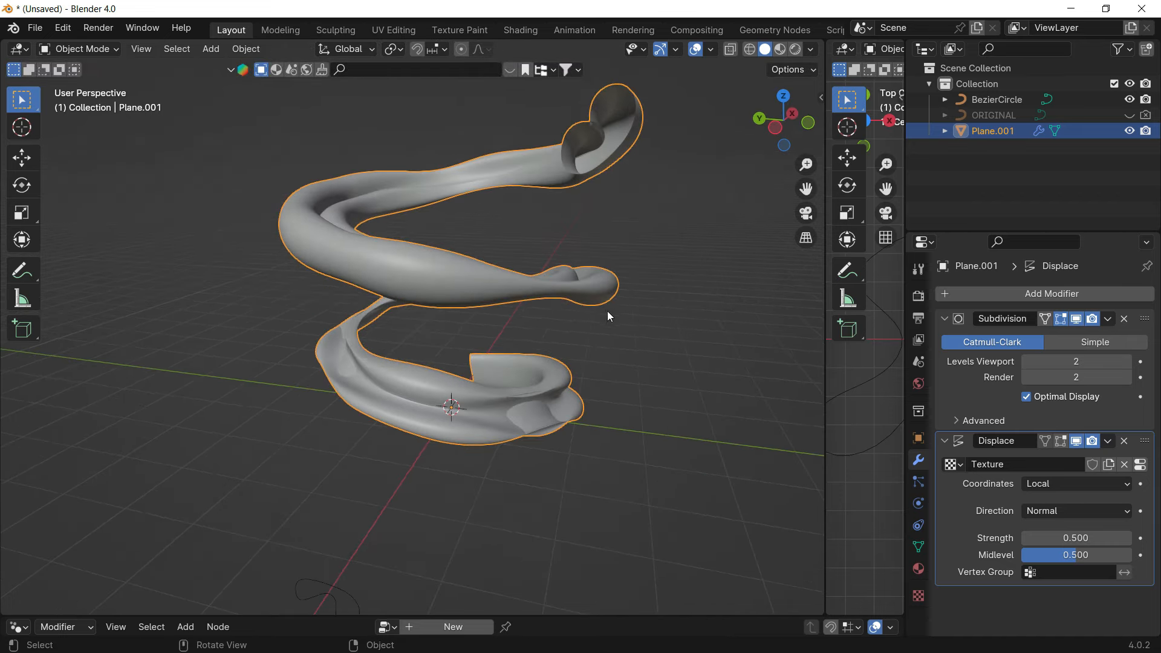
# Step: Adjust the Displace midlevel and set the Stucci texture's size to 1.06
pyautogui.moveTo(683, 404); pyautogui.dragTo(703, 418, button='middle')
pyautogui.scroll(2, 624, 322)
pyautogui.moveTo(623, 325); pyautogui.dragTo(580, 336, button='middle')
pyautogui.keyDown('shift'); pyautogui.moveTo(749, 313); pyautogui.dragTo(656, 339, button='middle'); pyautogui.keyUp('shift')
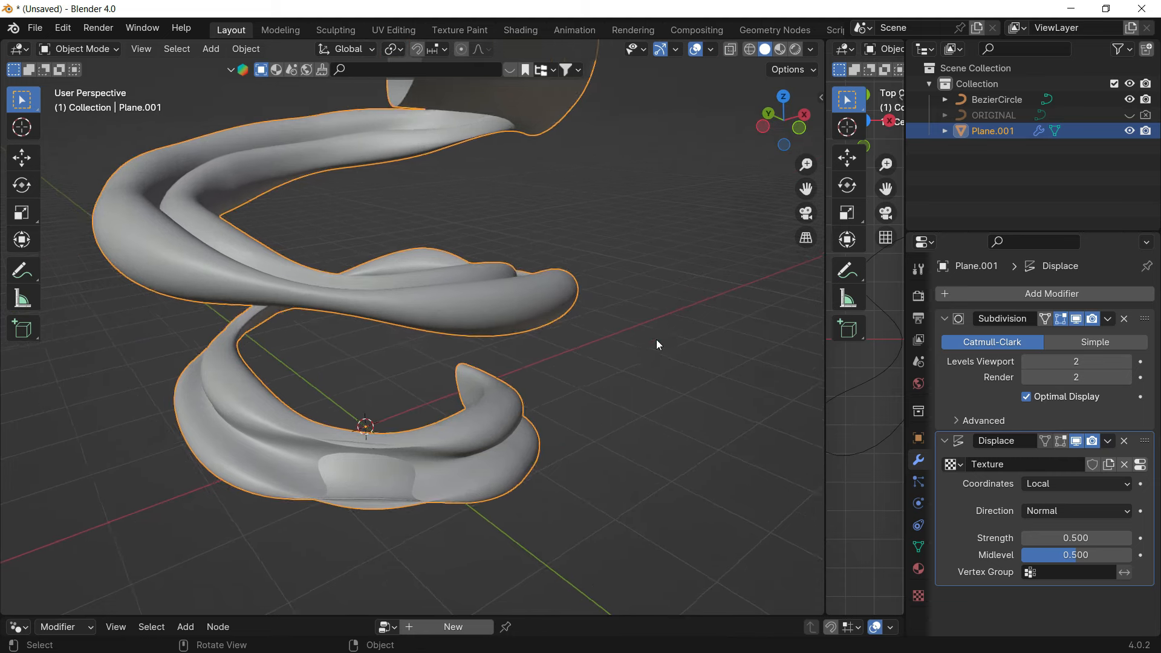
pyautogui.scroll(-3, 656, 339)
pyautogui.moveTo(1055, 555); pyautogui.dragTo(1029, 563)
pyautogui.click(1140, 464)
pyautogui.scroll(-3, 1063, 479)
pyautogui.scroll(3, 422, 315)
pyautogui.moveTo(432, 318); pyautogui.dragTo(601, 319, button='middle')
pyautogui.scroll(-2, 499, 308)
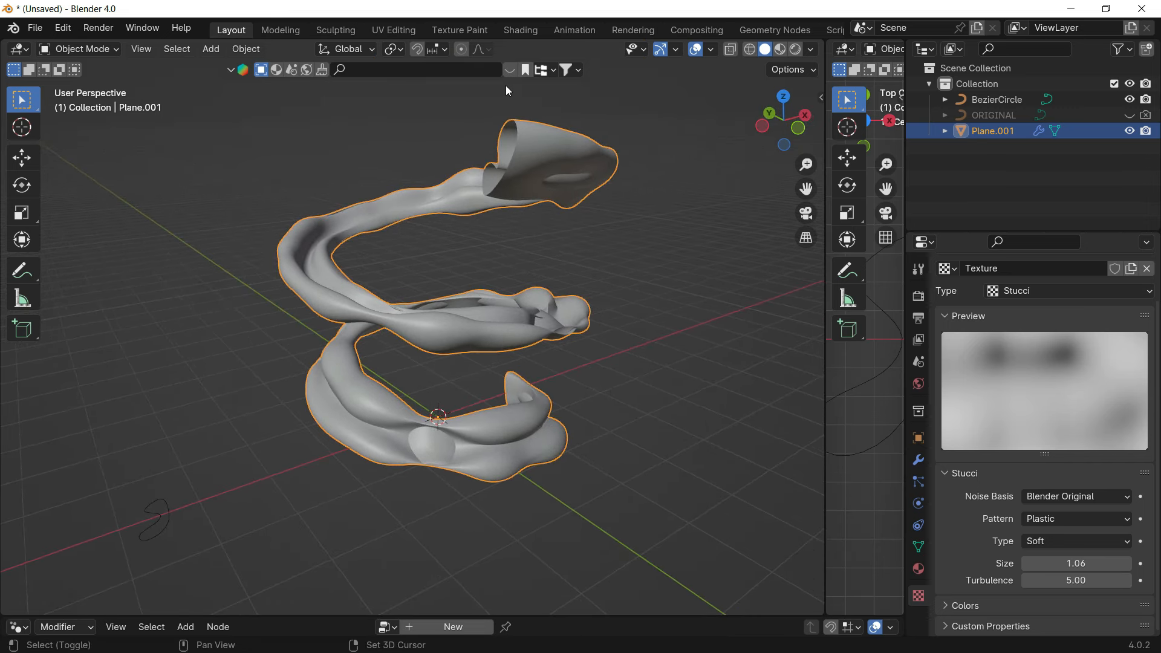
# Step: Search the online asset library for milk and add the Bottle Of Milk model to the scene
pyautogui.click(481, 69)
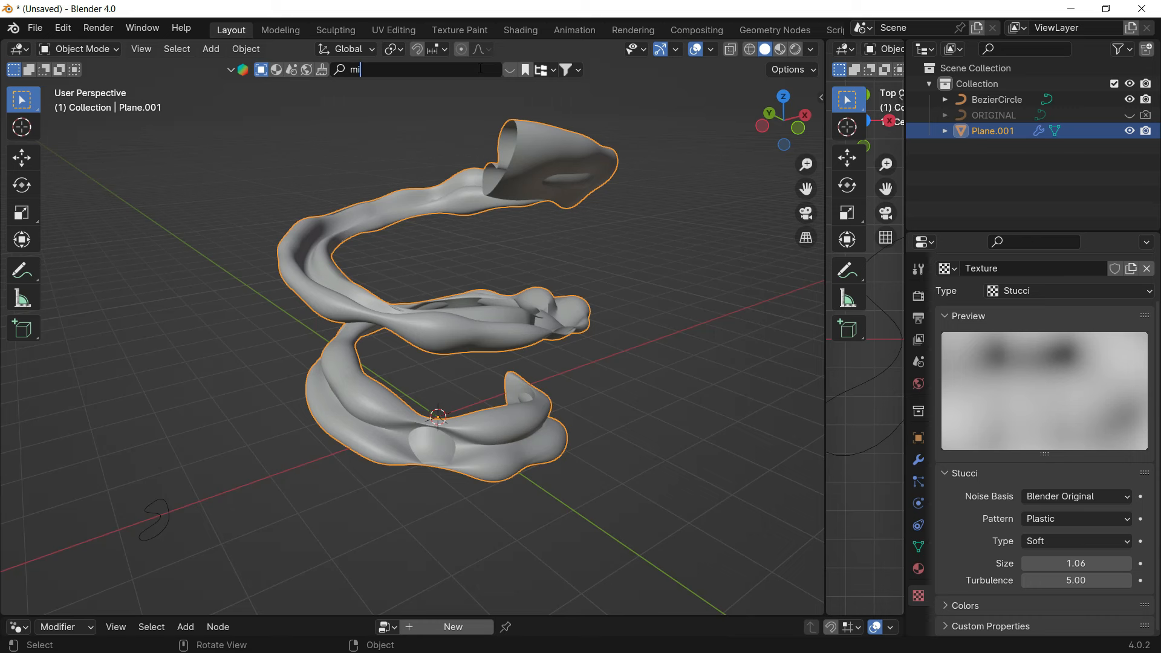
pyautogui.press('Return')
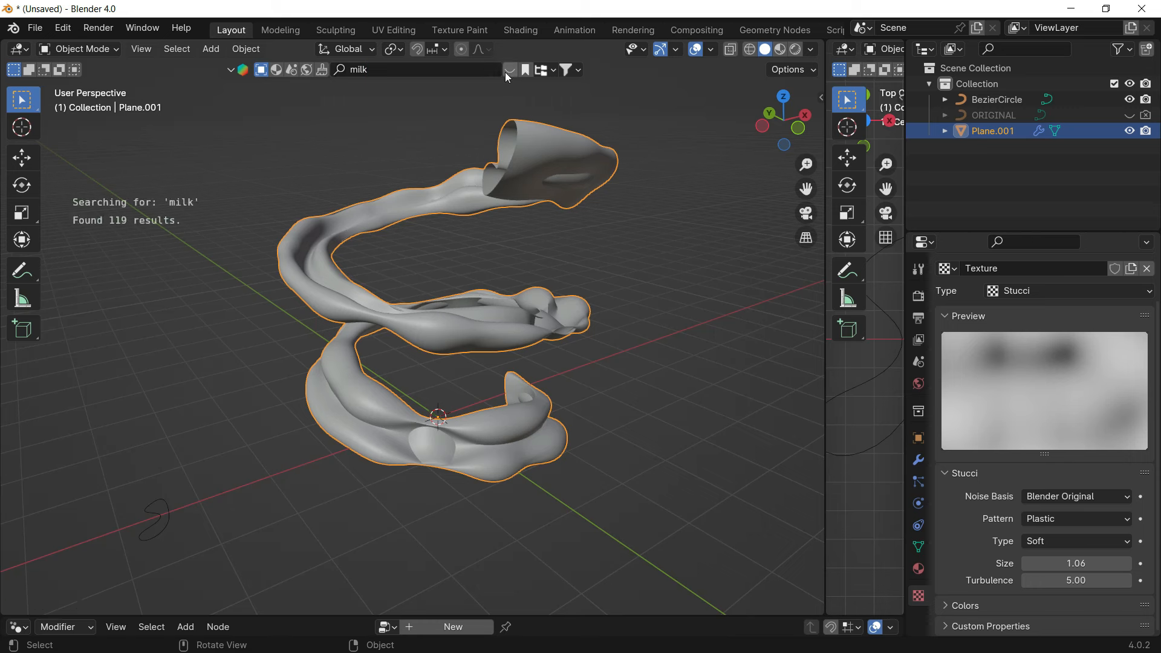
pyautogui.click(509, 70)
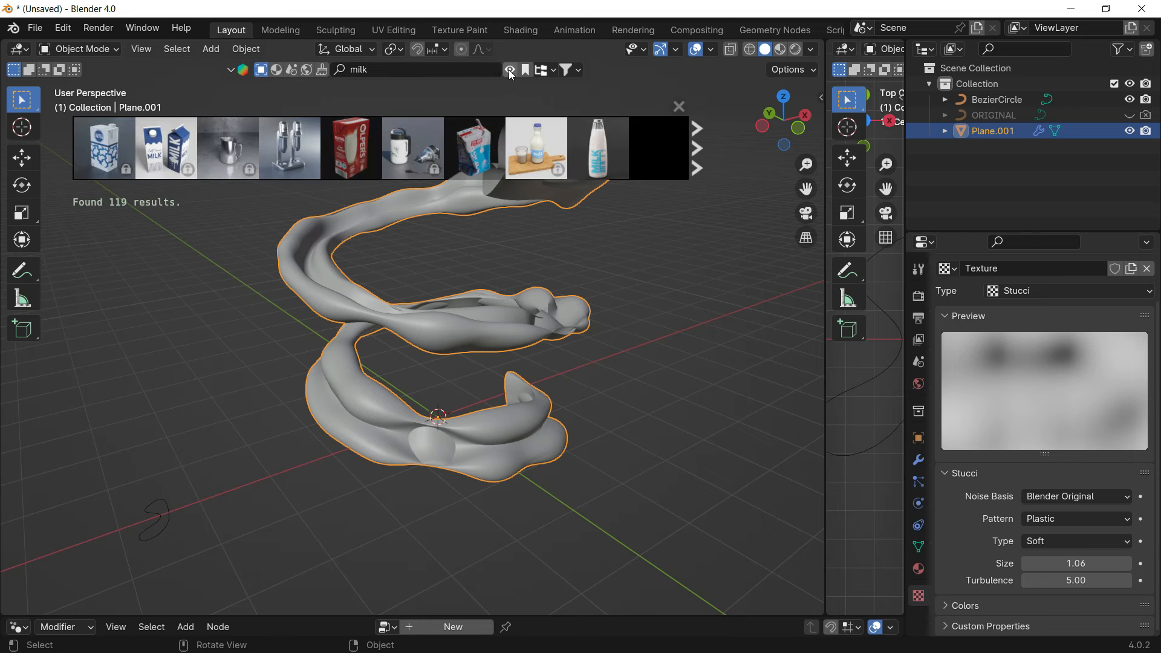
pyautogui.click(598, 148)
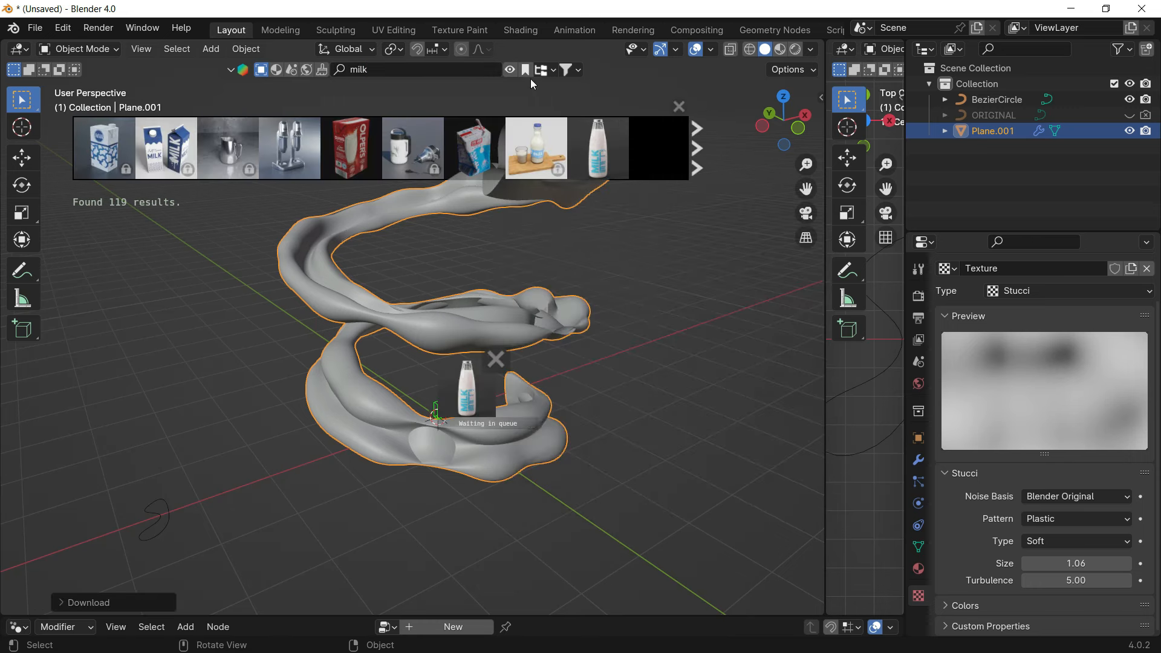
pyautogui.click(509, 70)
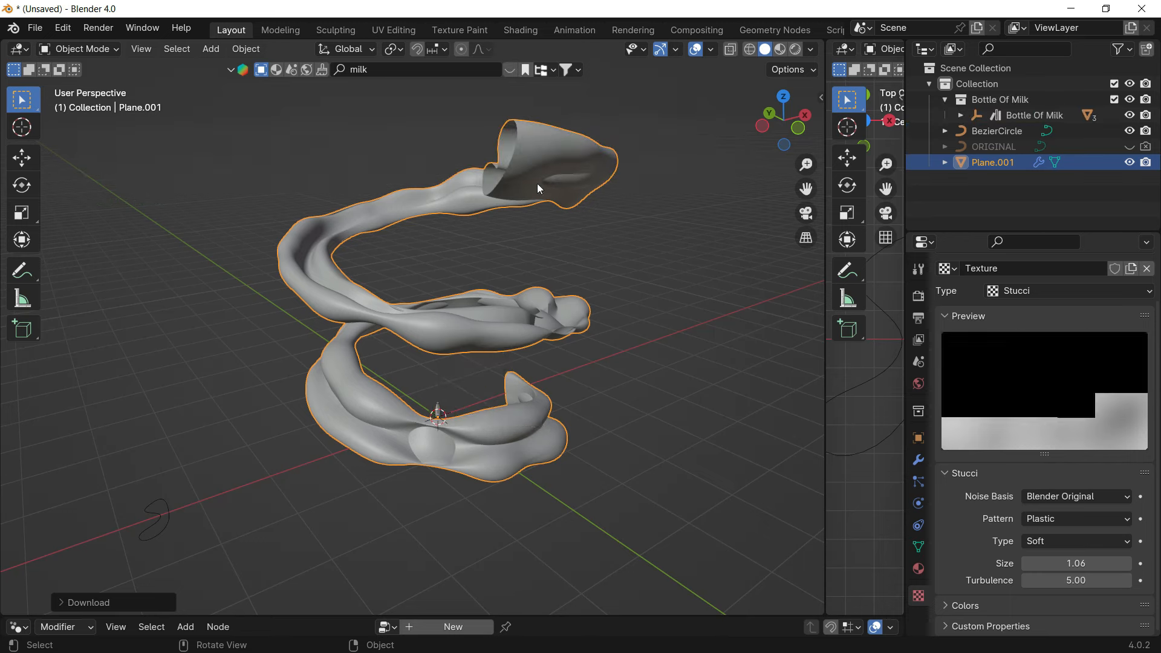
# Step: Scale up the milk bottle and raise it into the centre of the spiral
pyautogui.click(1027, 115)
pyautogui.press('s')
pyautogui.click(479, 349)
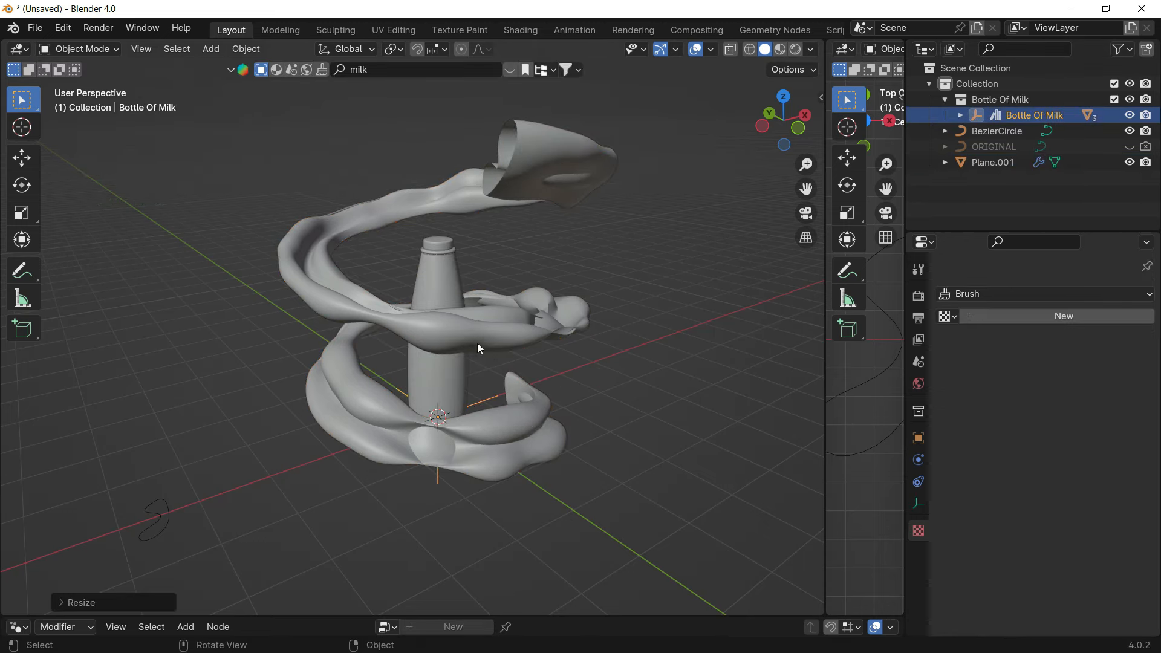
pyautogui.press('g')
pyautogui.click(488, 295)
pyautogui.moveTo(488, 296); pyautogui.dragTo(468, 315, button='middle')
# Step: Set the render engine to Cycles with the Experimental feature set and GPU Compute, and preview the scene in Rendered shading
pyautogui.click(918, 296)
pyautogui.click(1064, 294)
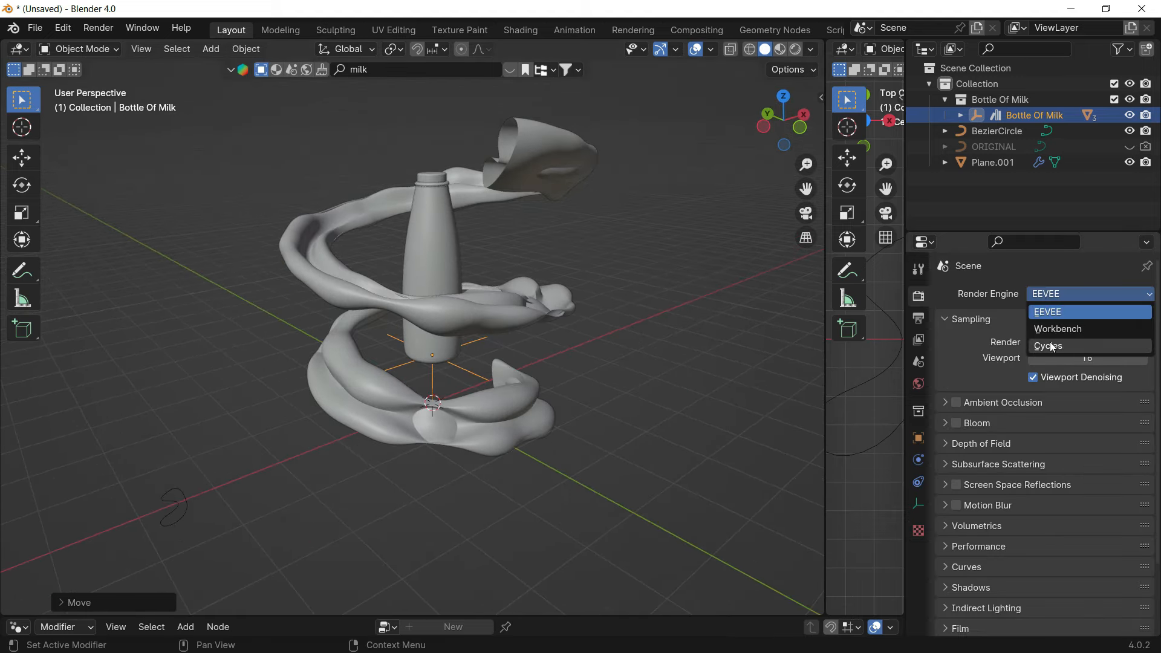
pyautogui.click(1052, 346)
pyautogui.click(1051, 313)
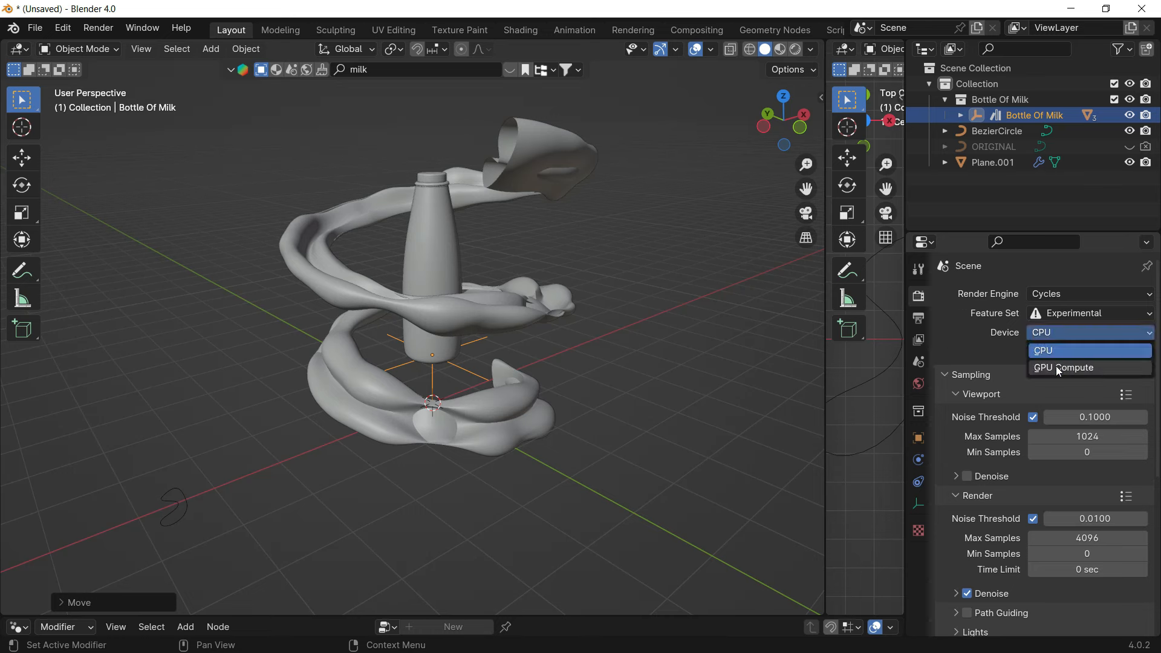
pyautogui.click(1057, 369)
pyautogui.press('z')
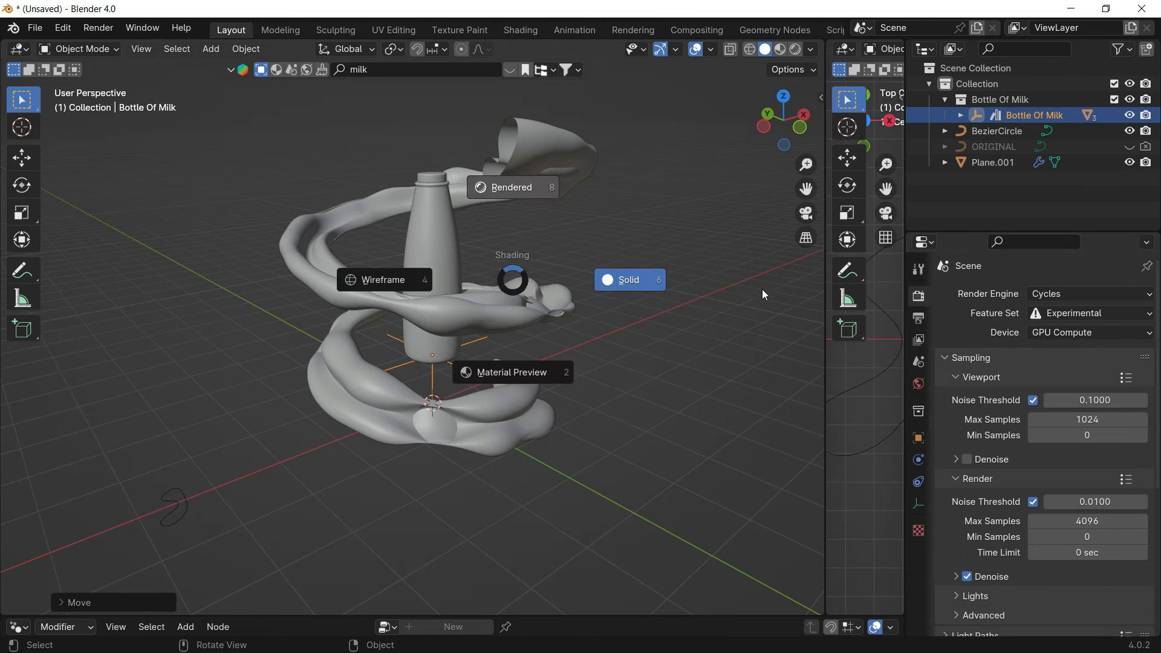
# Step: Add an area light and move it straight up along Z above the bottle
pyautogui.hotkey('shift', 'a')
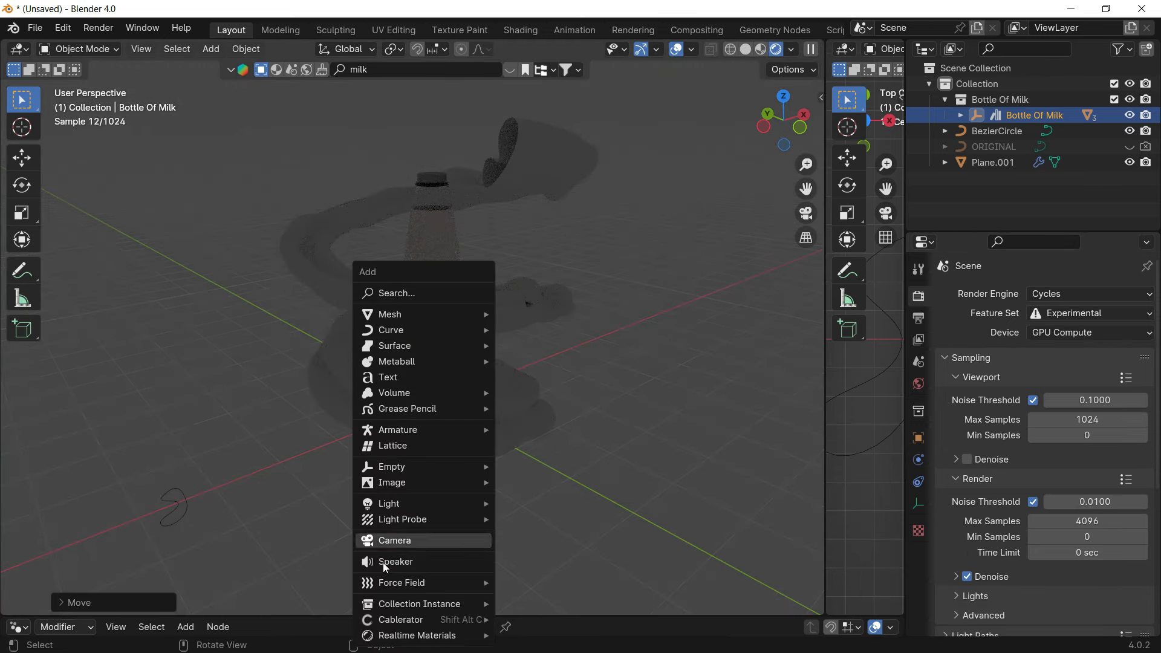
pyautogui.moveTo(407, 505)
pyautogui.click(575, 552)
pyautogui.press('g')
pyautogui.press('z')
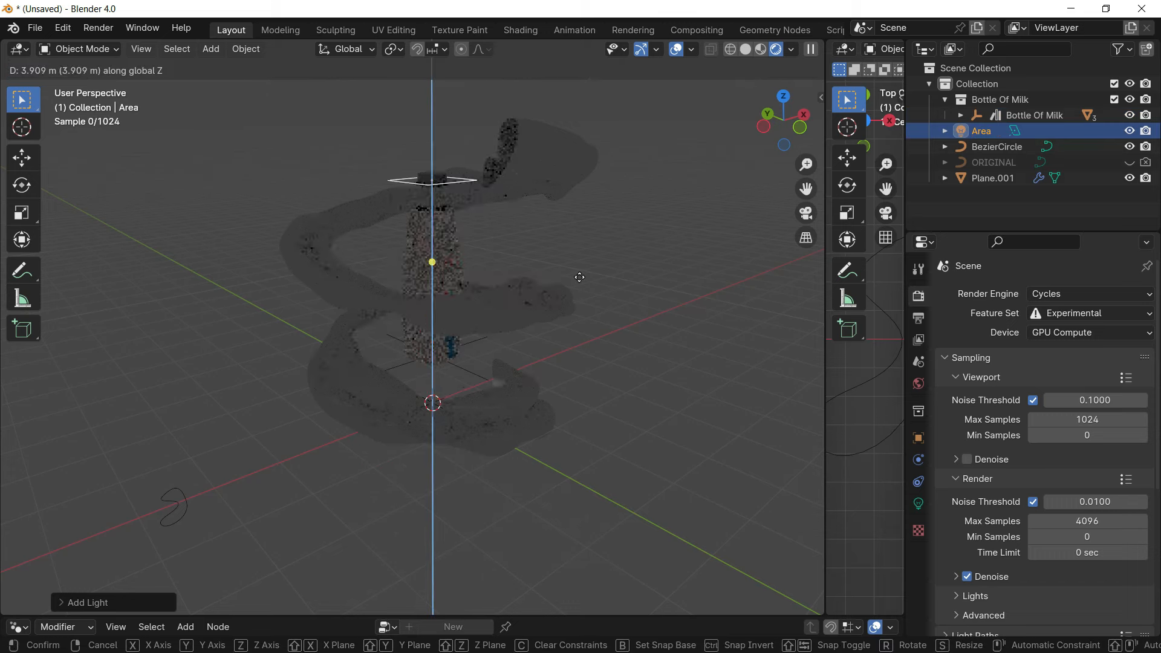
pyautogui.click(579, 277)
# Step: Set the area light's power to 230 W
pyautogui.click(918, 504)
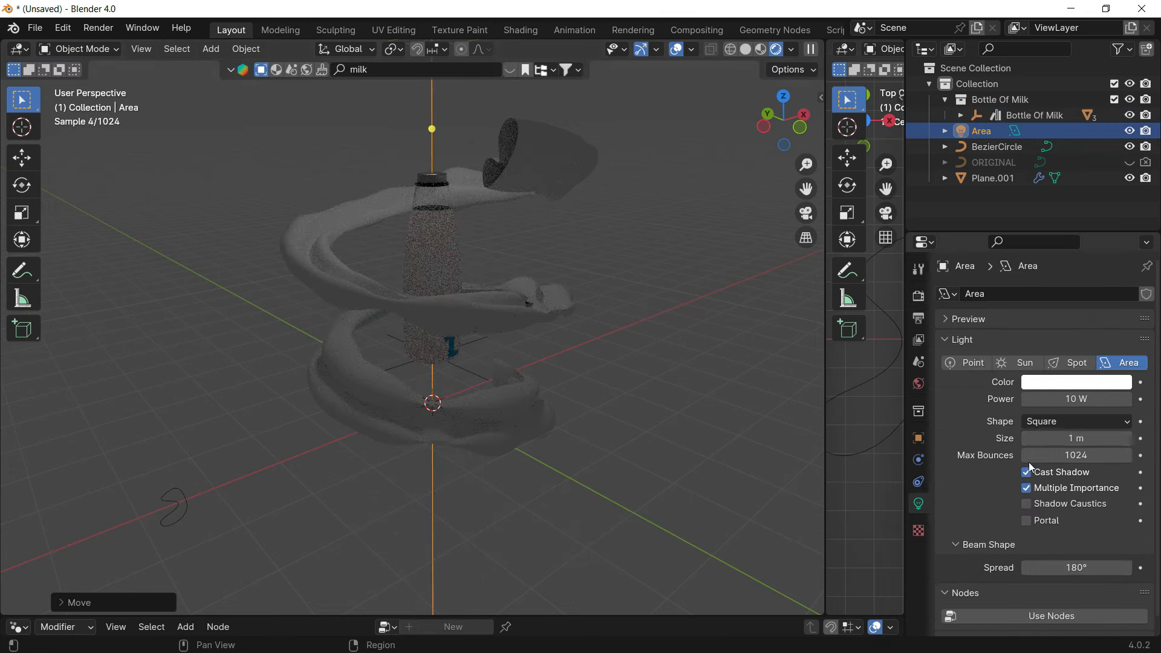
pyautogui.click(1082, 397)
pyautogui.write('230')
pyautogui.press('Return')
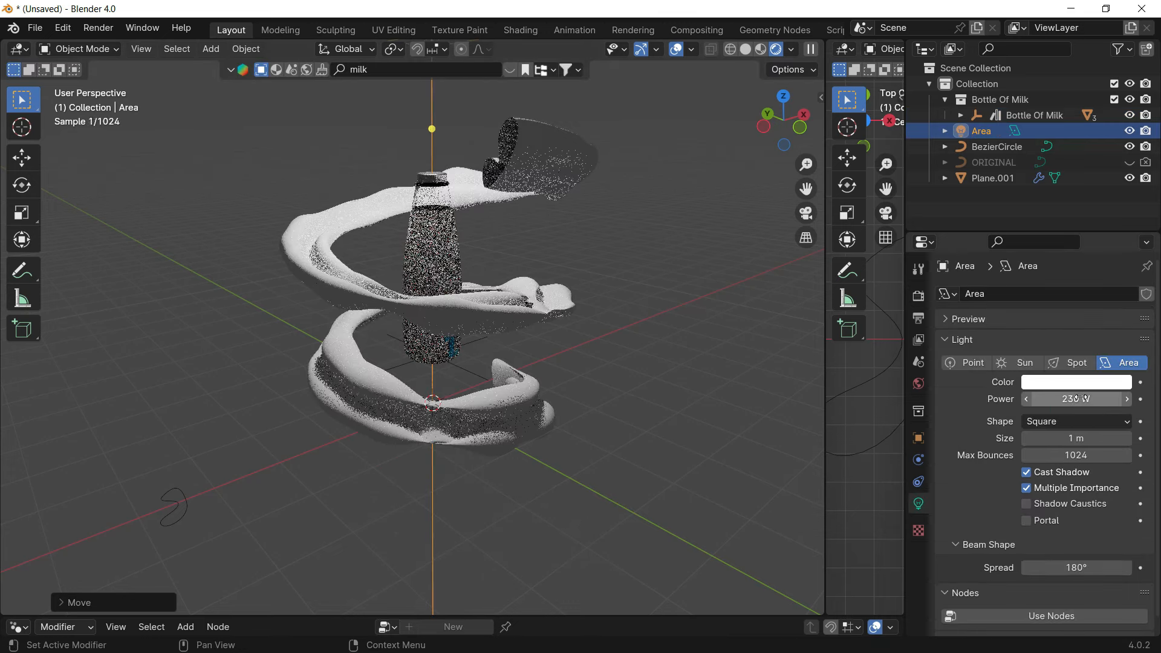
# Step: Duplicate the area light along Z to below the spiral and rotate the copy 180° about X
pyautogui.hotkey('shift', 'd')
pyautogui.press('z')
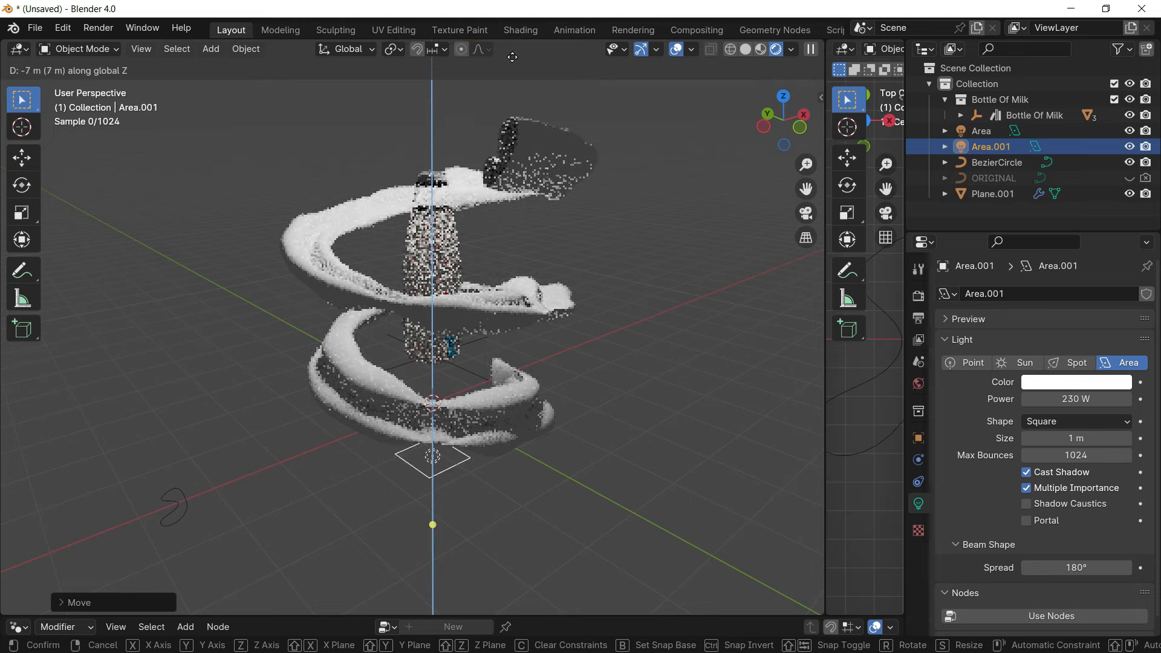
pyautogui.click(491, 130)
pyautogui.write('rx')
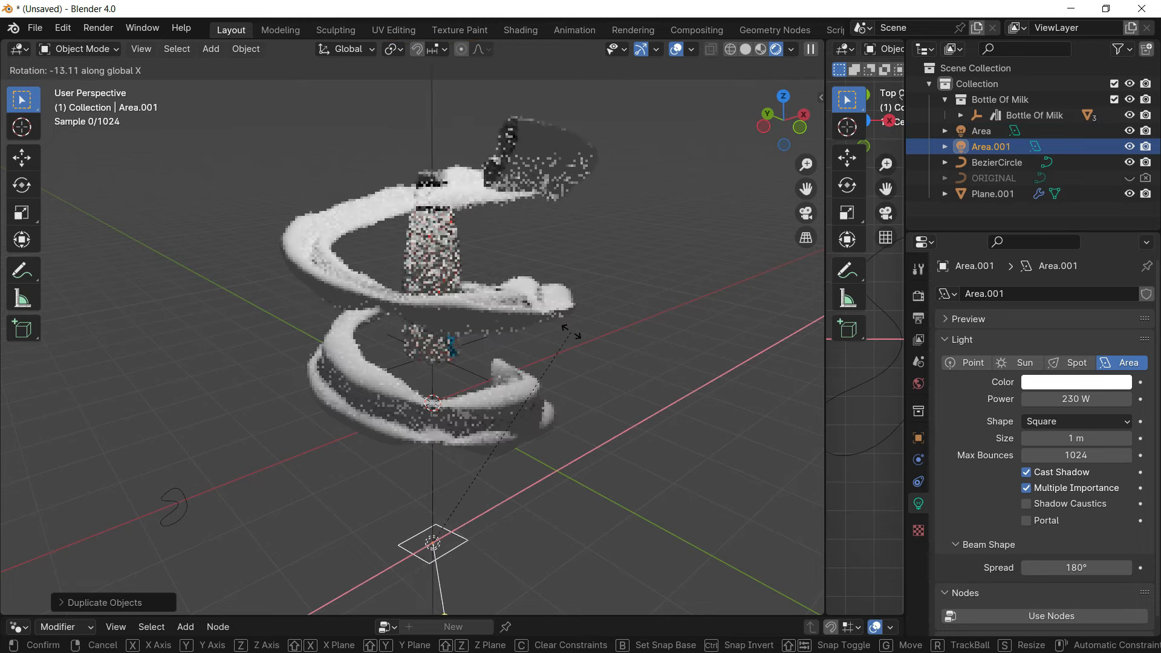
pyautogui.write('180')
pyautogui.press('Return')
# Step: In front view, duplicate the lower light to the left of the spiral and rotate it to aim at the bottle
pyautogui.click(800, 127)
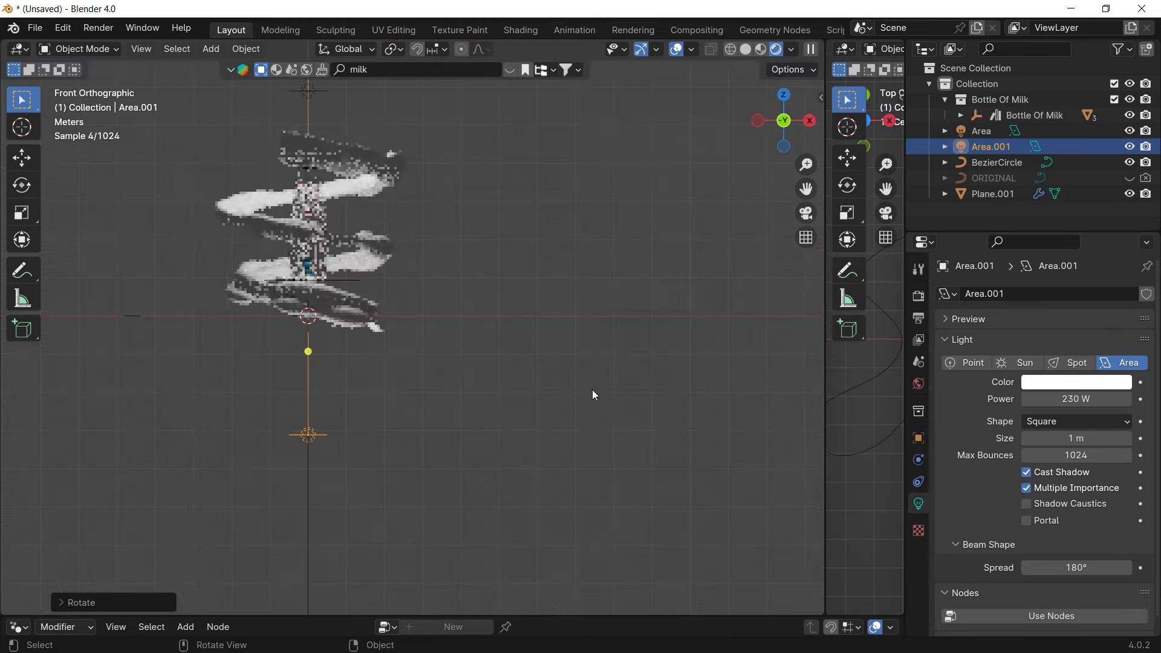
pyautogui.hotkey('shift', 'd')
pyautogui.click(356, 212)
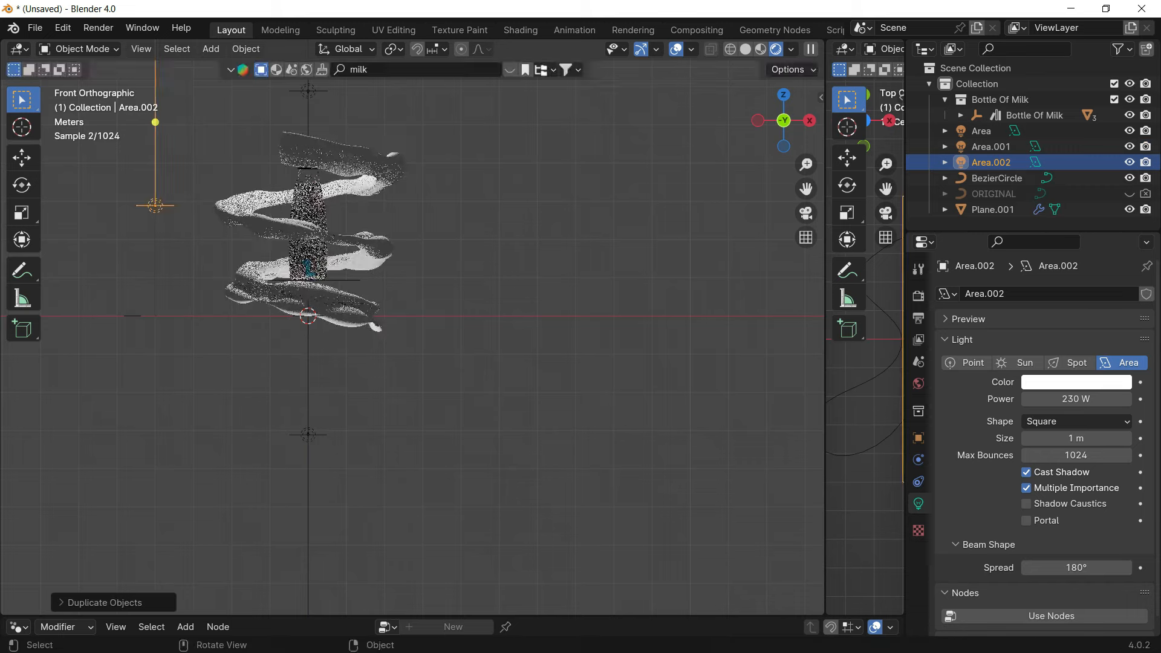
pyautogui.press('r')
pyautogui.click(294, 6)
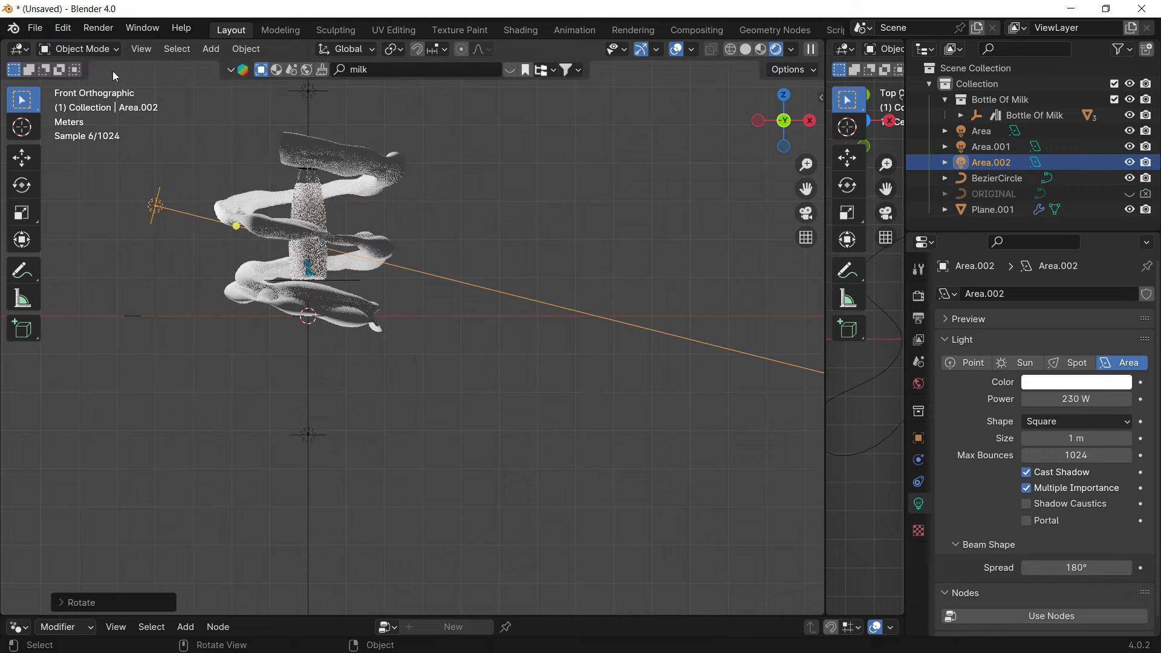
pyautogui.scroll(3, 422, 355)
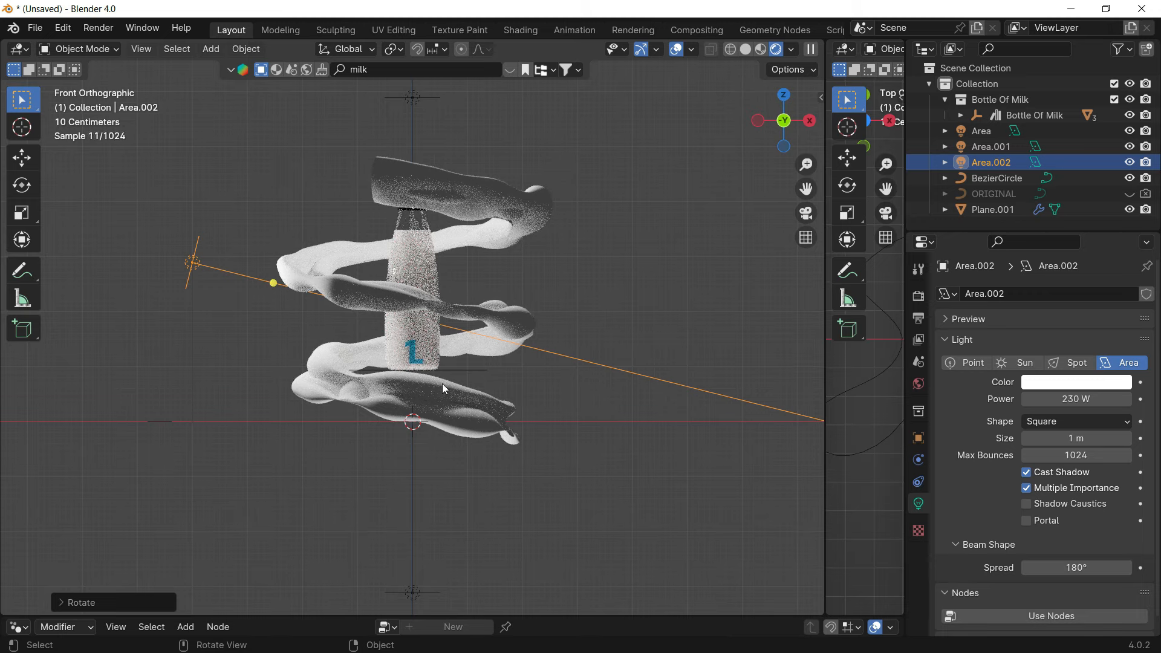
# Step: Duplicate the left light to the right side of the spiral, rotate it toward the bottle and adjust its position
pyautogui.hotkey('shift', 'd')
pyautogui.click(782, 360)
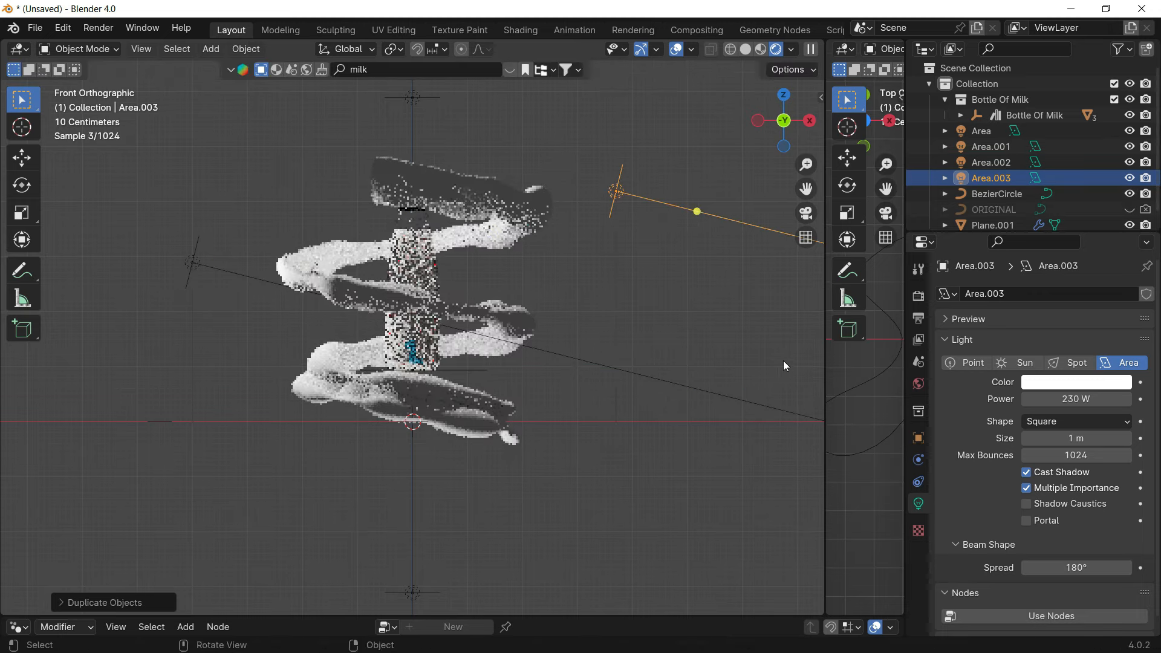
pyautogui.press('r')
pyautogui.moveTo(213, 256)
pyautogui.click(104, 103)
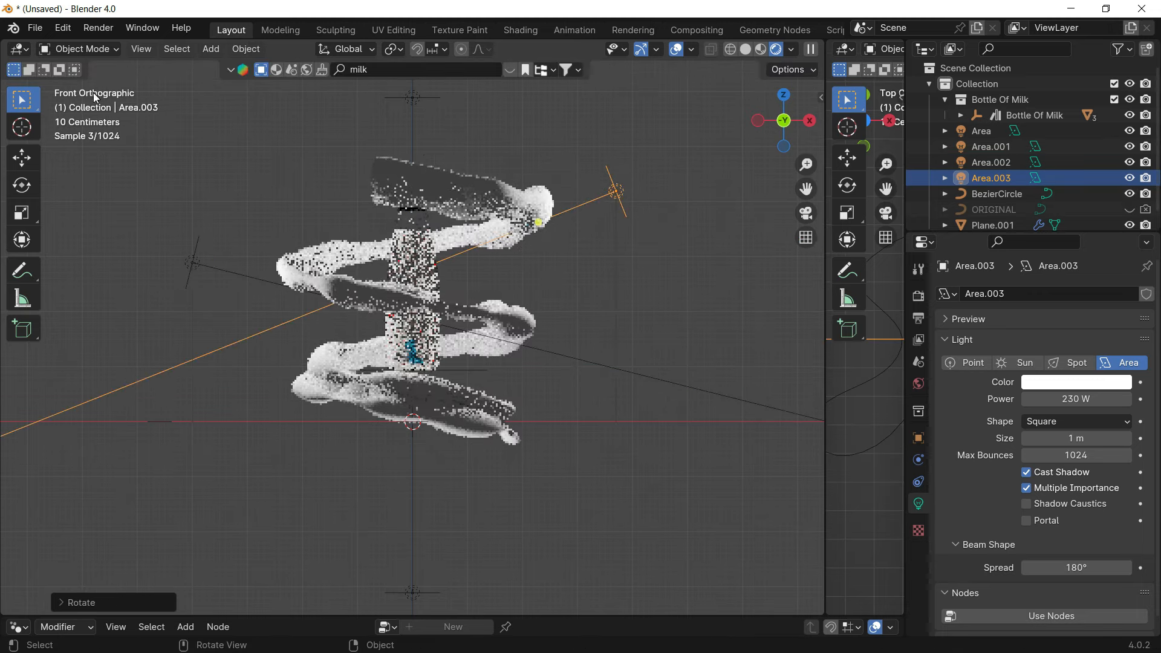
pyautogui.press('g')
pyautogui.click(221, 147)
# Step: Select the milk spiral, widen the second viewport, change it to the Shader Editor and hide its sidebar
pyautogui.moveTo(615, 107); pyautogui.dragTo(578, 356, button='middle')
pyautogui.click(578, 355)
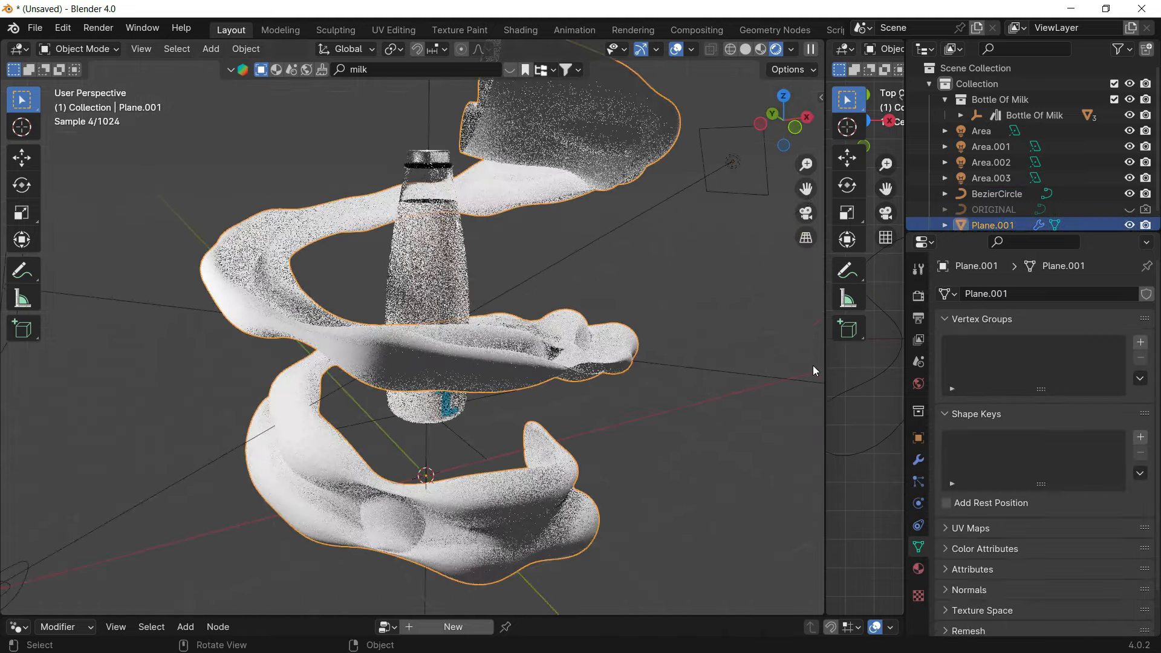
pyautogui.moveTo(826, 363); pyautogui.dragTo(622, 354)
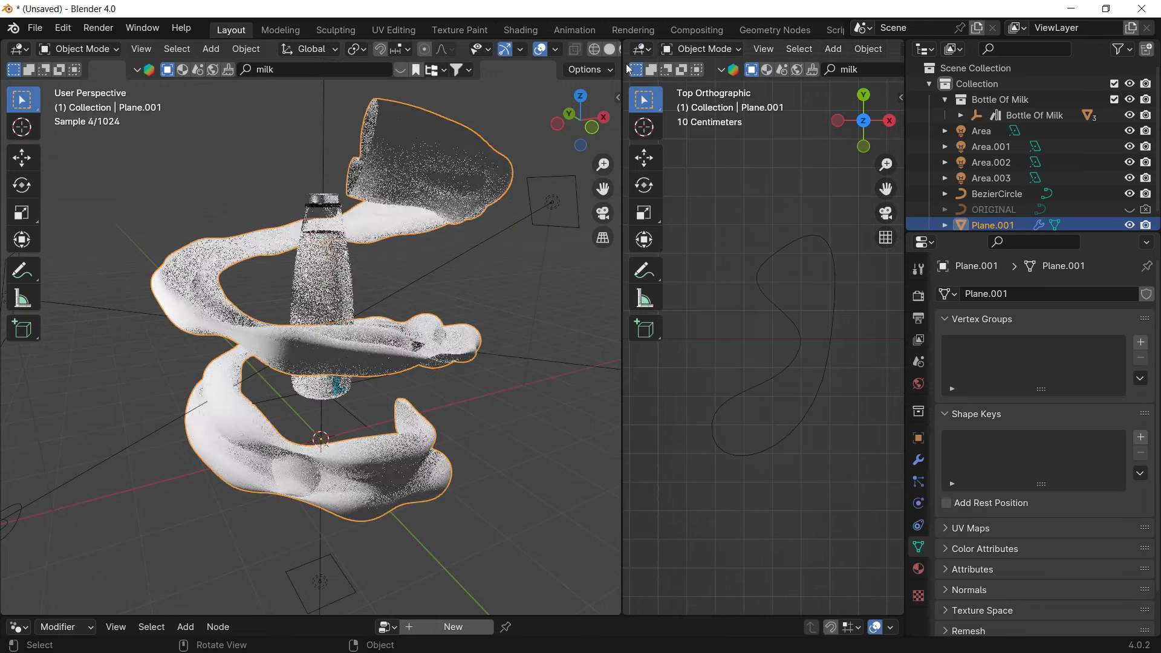
pyautogui.click(642, 51)
pyautogui.click(99, 192)
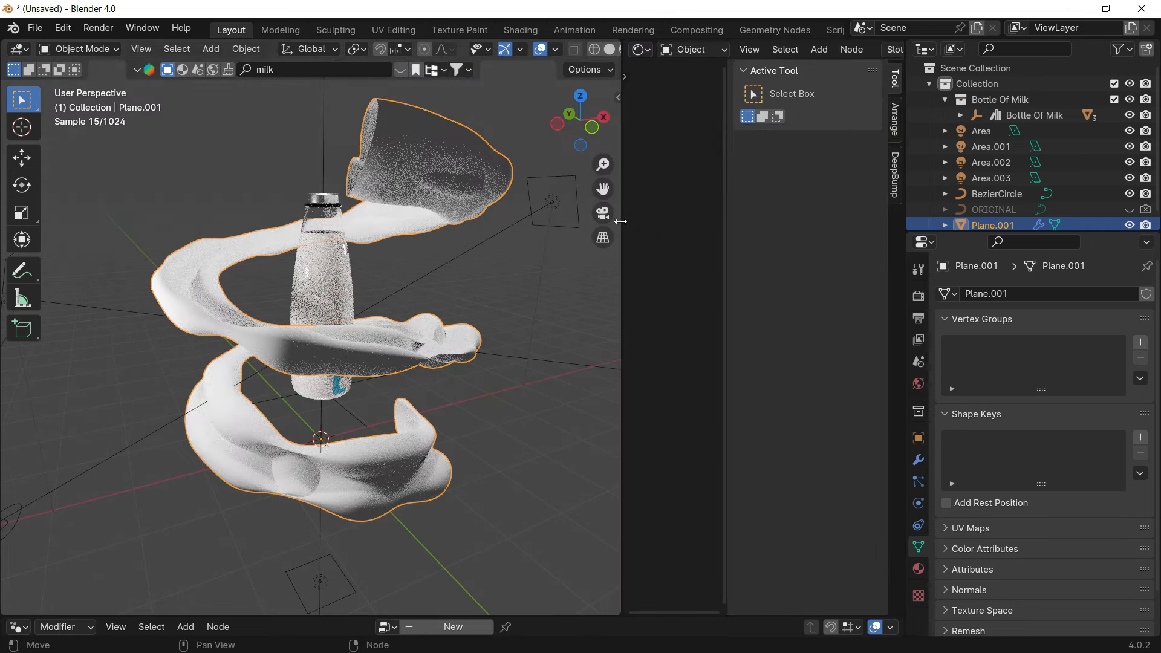
pyautogui.moveTo(622, 221); pyautogui.dragTo(466, 221)
pyautogui.press('n')
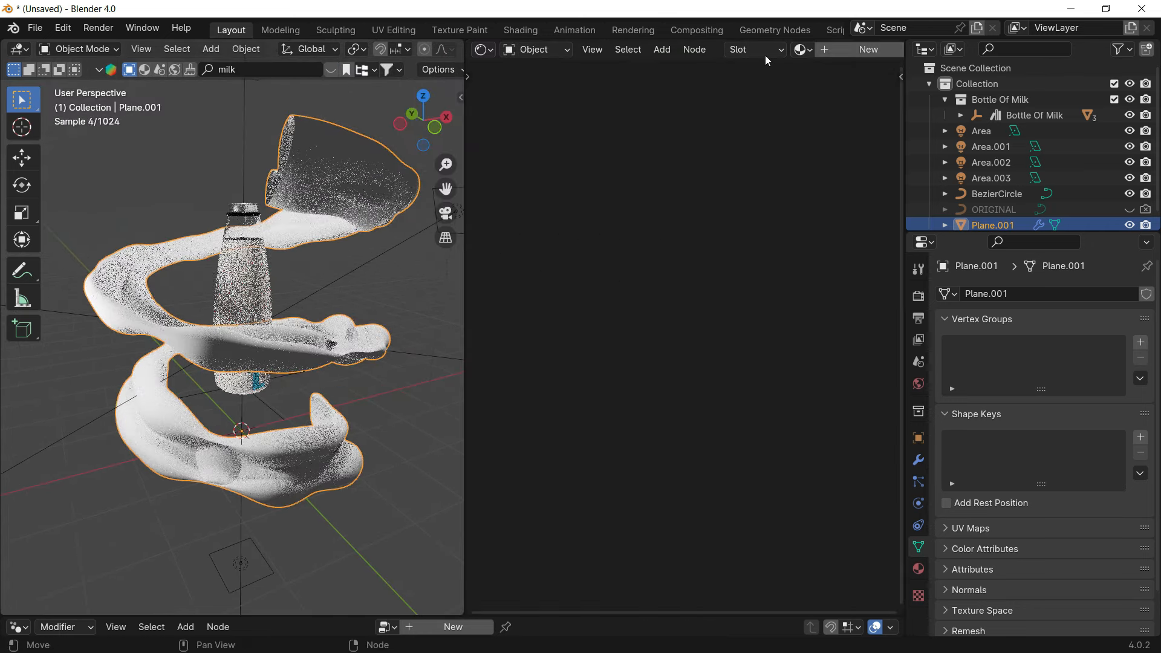
# Step: Try assigning the existing Milk material to the spiral and inspect how it looks
pyautogui.click(801, 53)
pyautogui.click(803, 53)
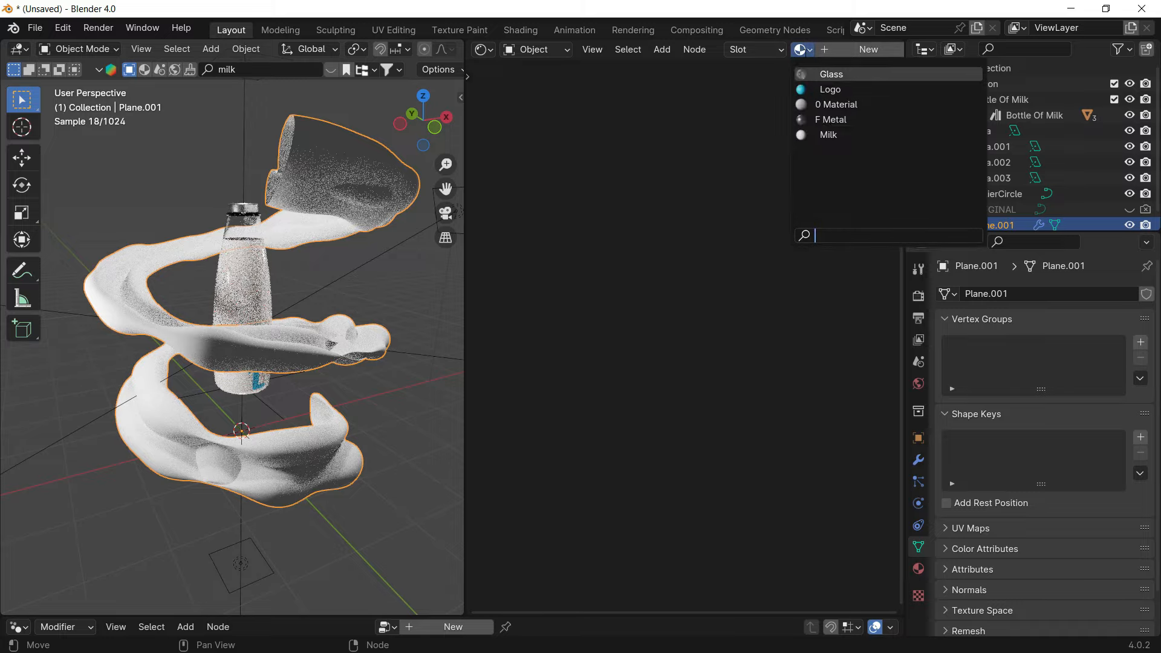
pyautogui.click(839, 135)
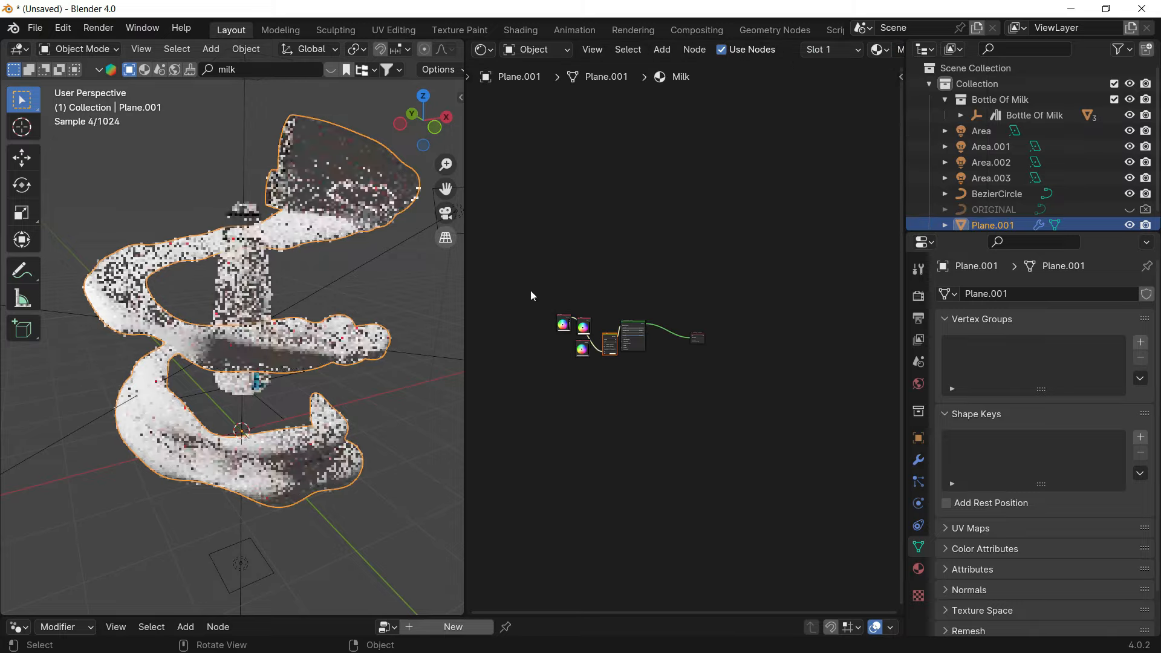
pyautogui.scroll(5, 374, 308)
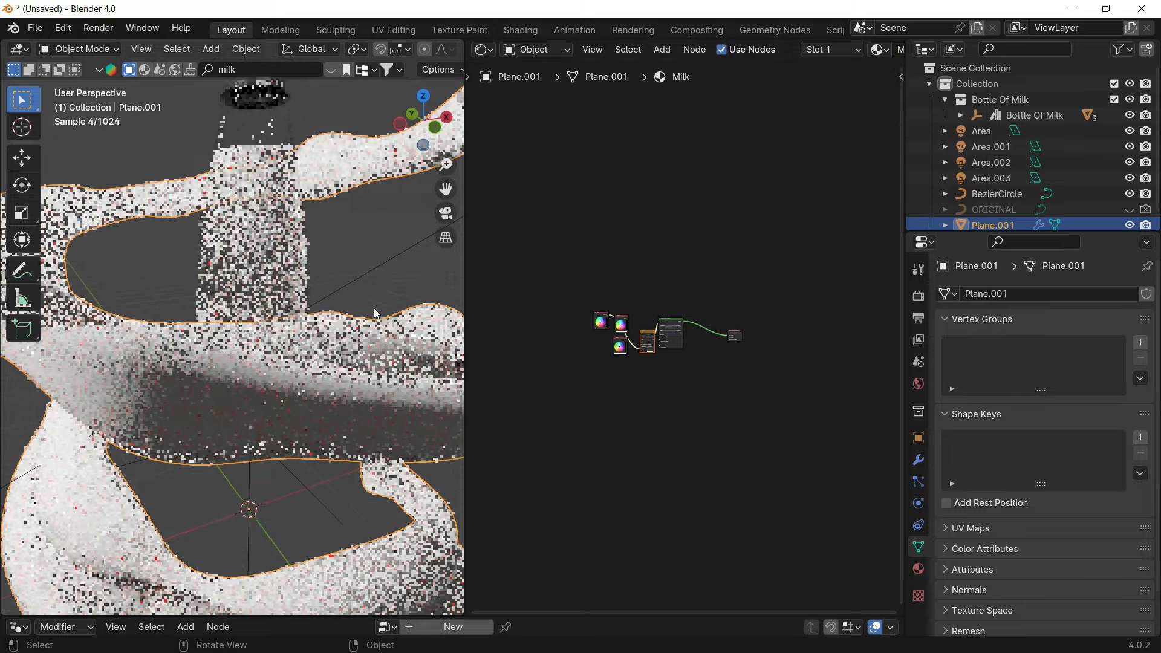
pyautogui.scroll(-3, 374, 307)
pyautogui.scroll(-4, 825, 48)
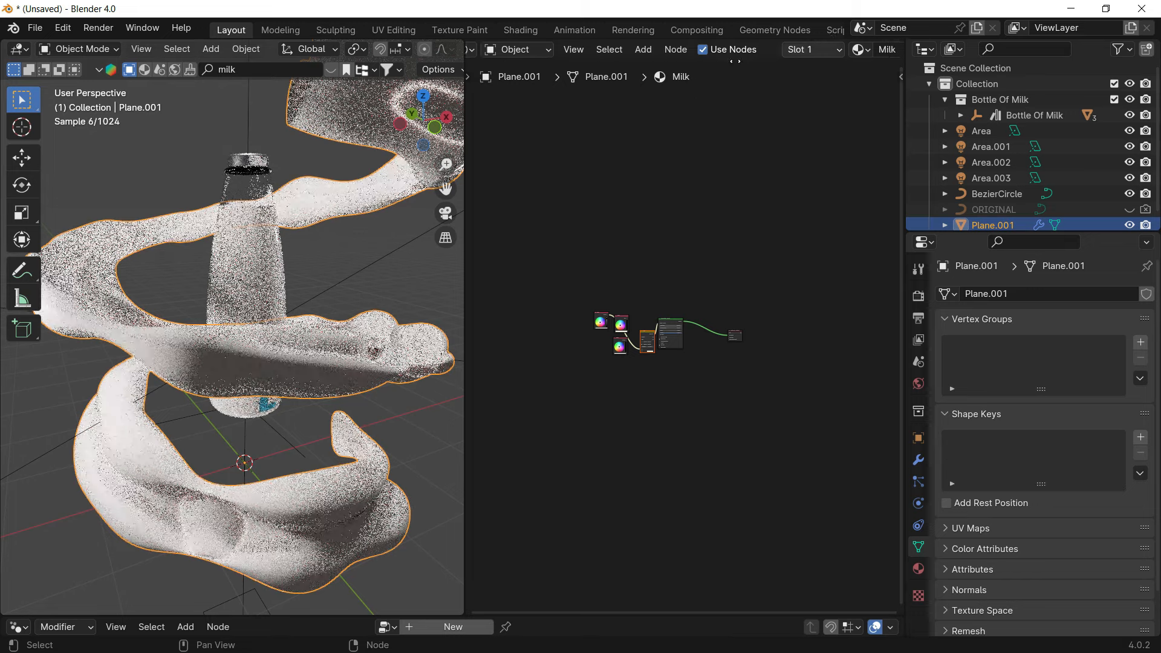
pyautogui.scroll(-3, 855, 49)
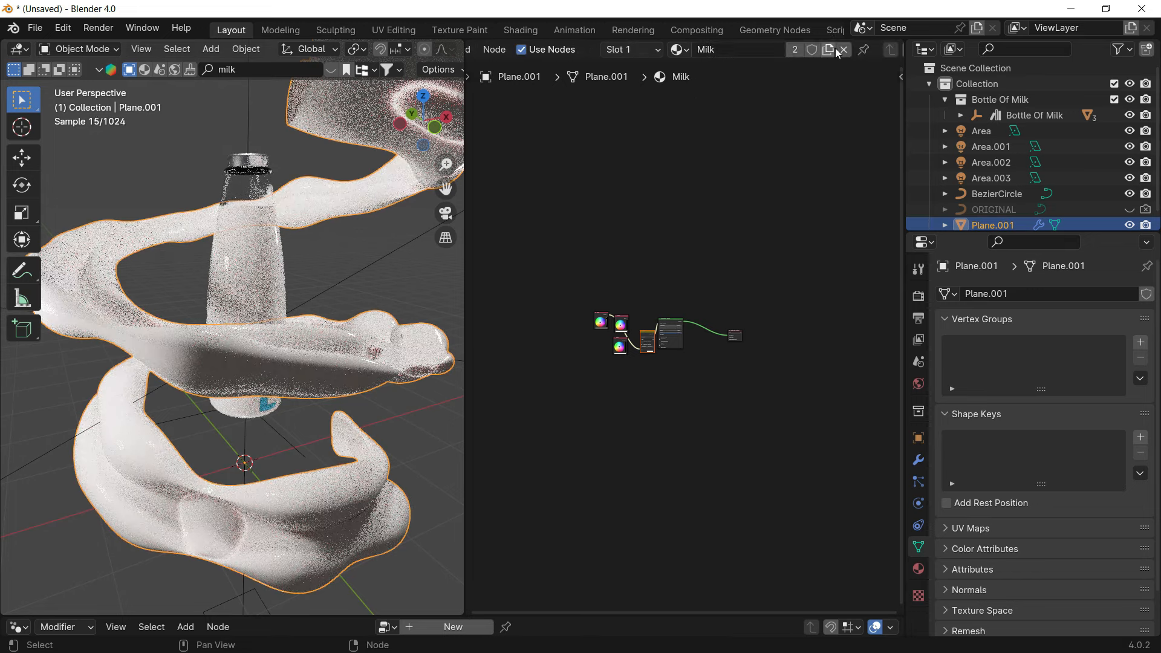
# Step: Give the spiral a new Principled BSDF material and set its Roughness to 0
pyautogui.click(735, 52)
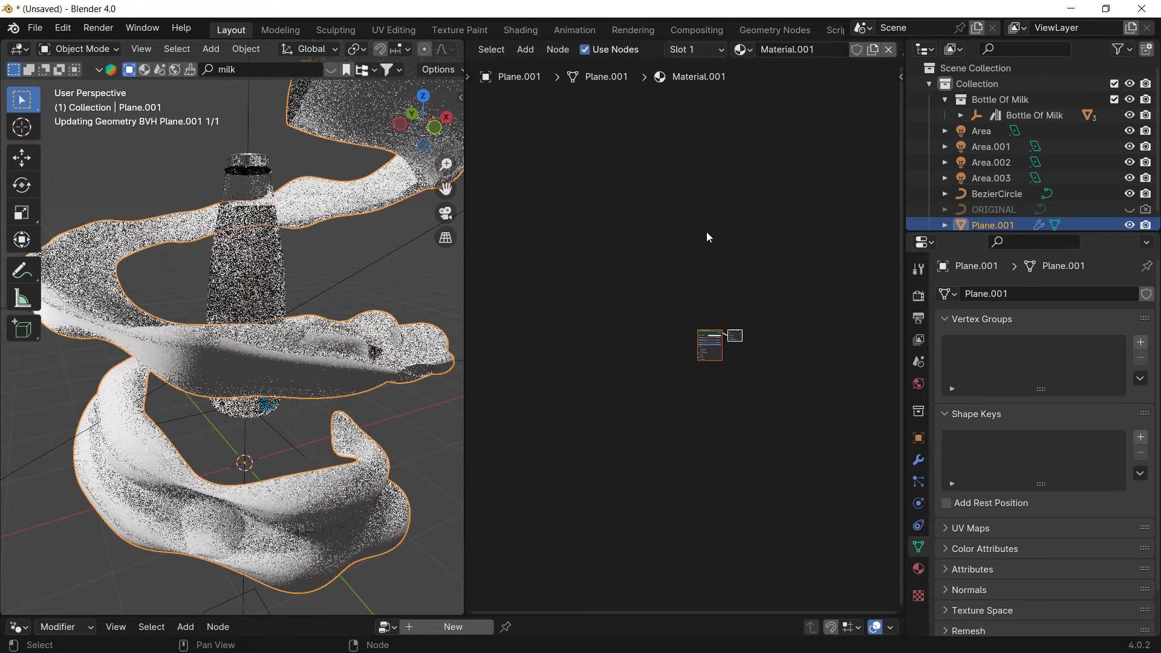
pyautogui.scroll(6, 679, 276)
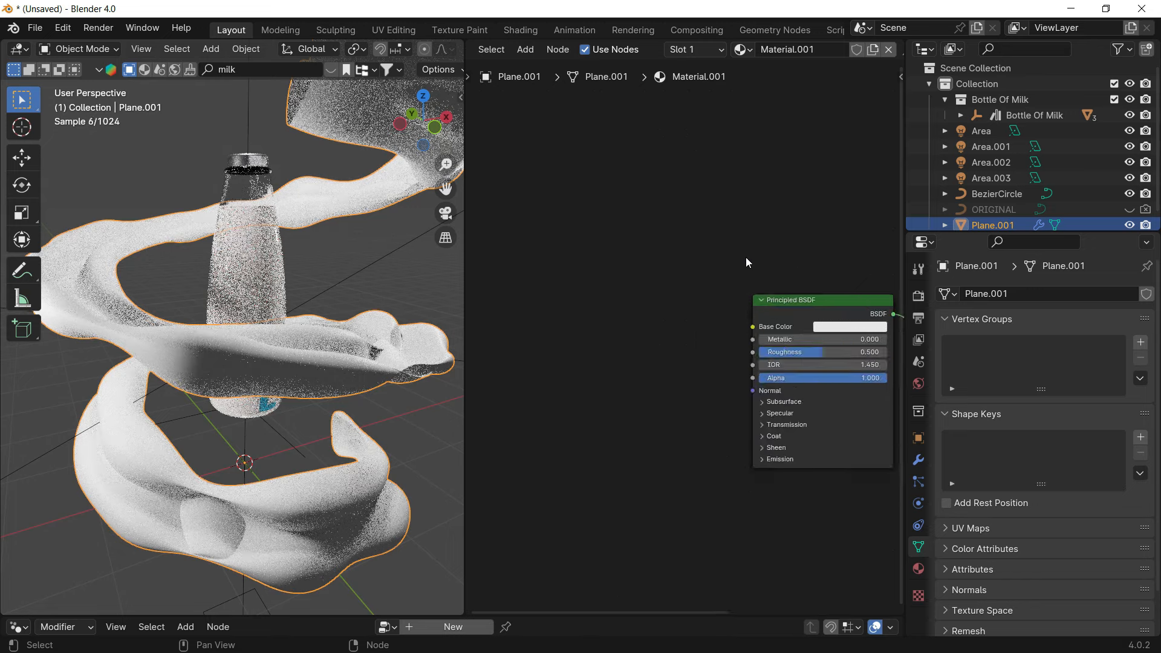
pyautogui.moveTo(608, 220); pyautogui.dragTo(449, 188, button='middle')
pyautogui.scroll(2, 677, 321)
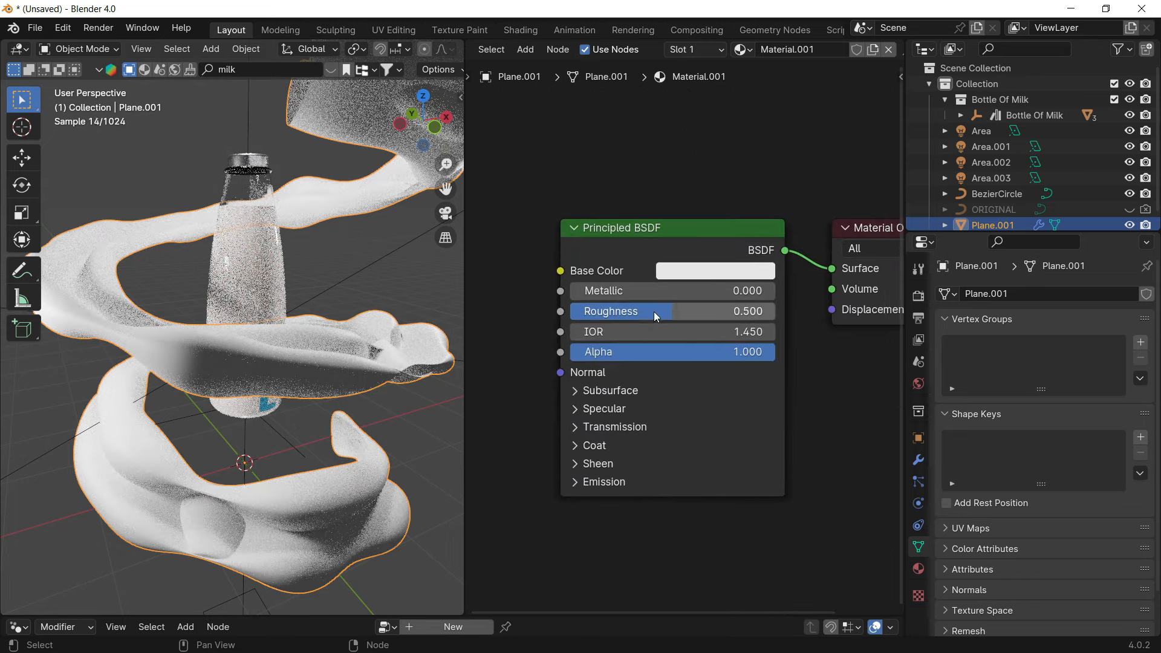
pyautogui.moveTo(654, 311); pyautogui.dragTo(563, 314)
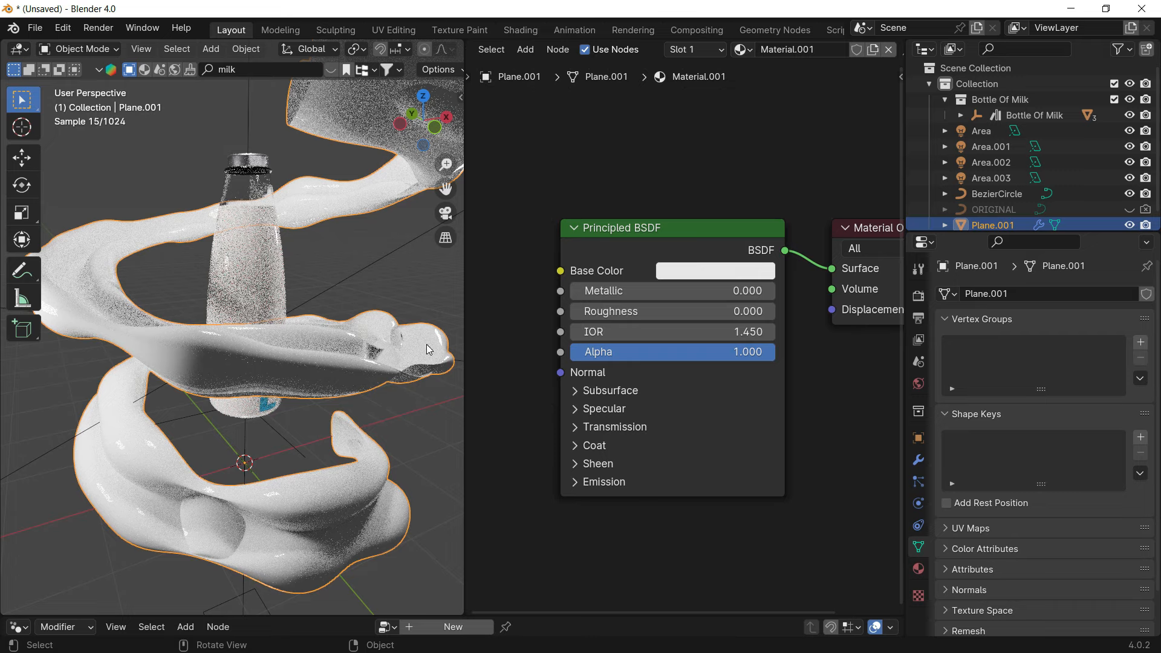
pyautogui.scroll(5, 416, 349)
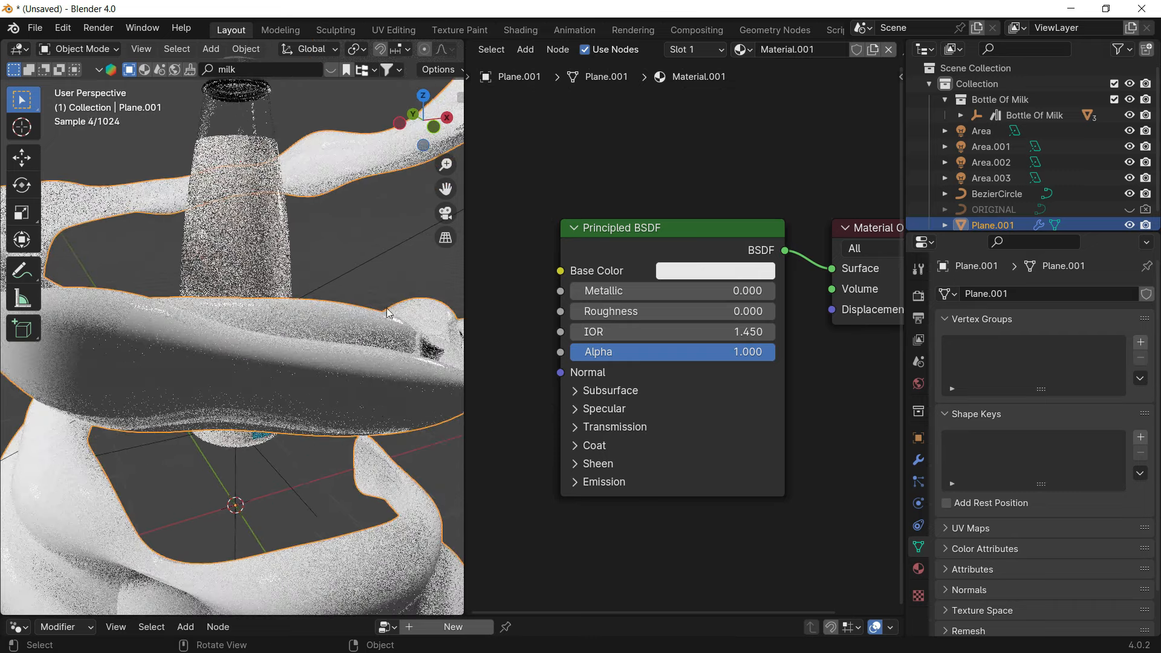
pyautogui.scroll(-6, 312, 259)
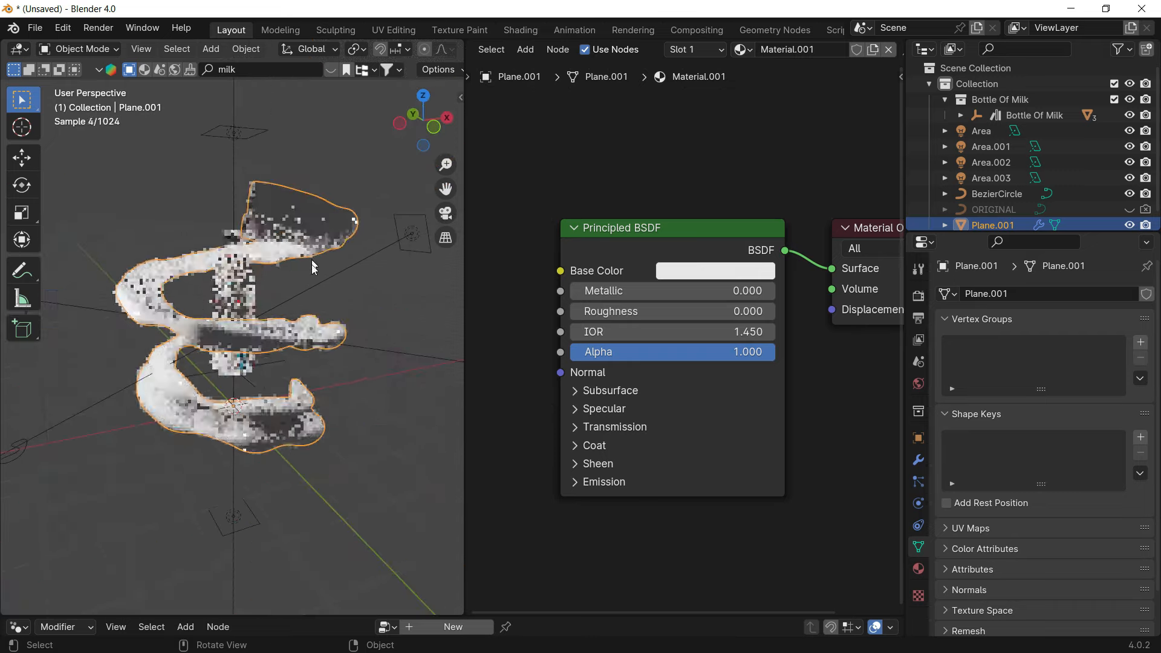
# Step: Set the World background color to black
pyautogui.click(340, 160)
pyautogui.click(918, 383)
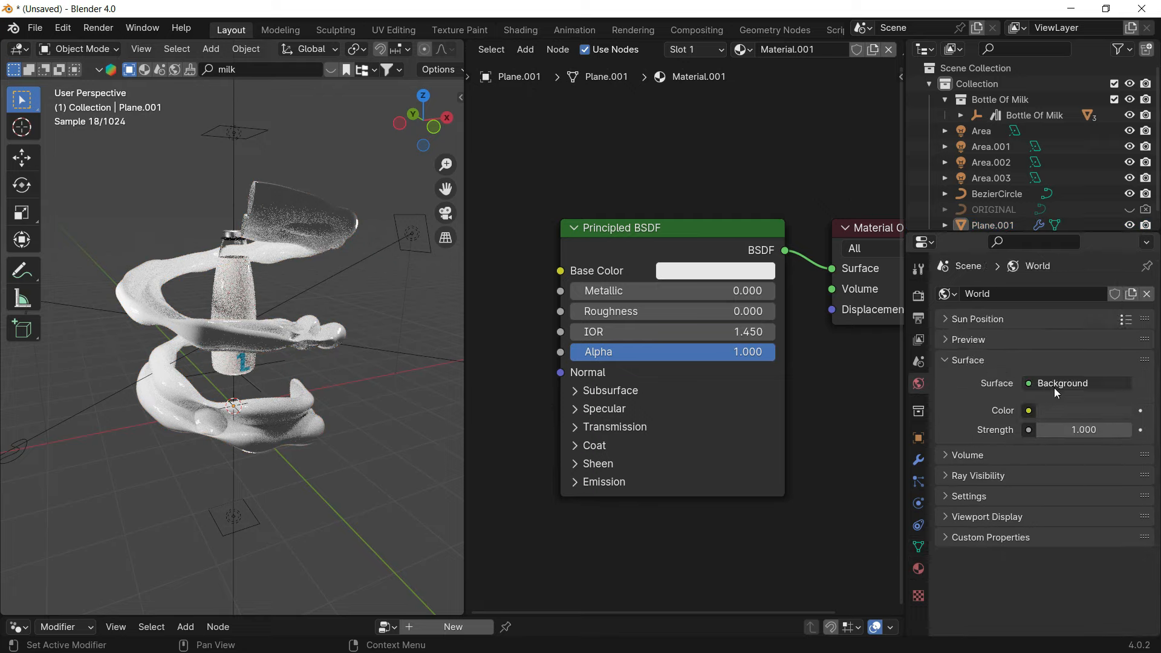
pyautogui.click(1082, 411)
pyautogui.moveTo(1120, 263); pyautogui.dragTo(1119, 299)
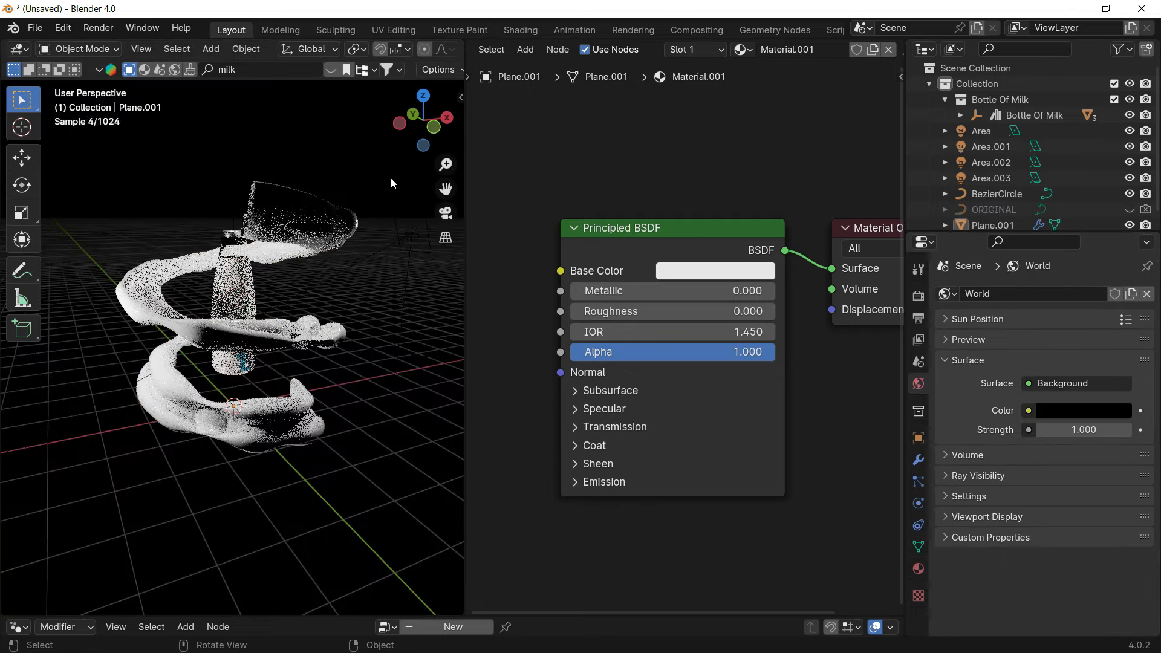
pyautogui.moveTo(362, 295); pyautogui.dragTo(401, 320, button='middle')
pyautogui.scroll(4, 354, 288)
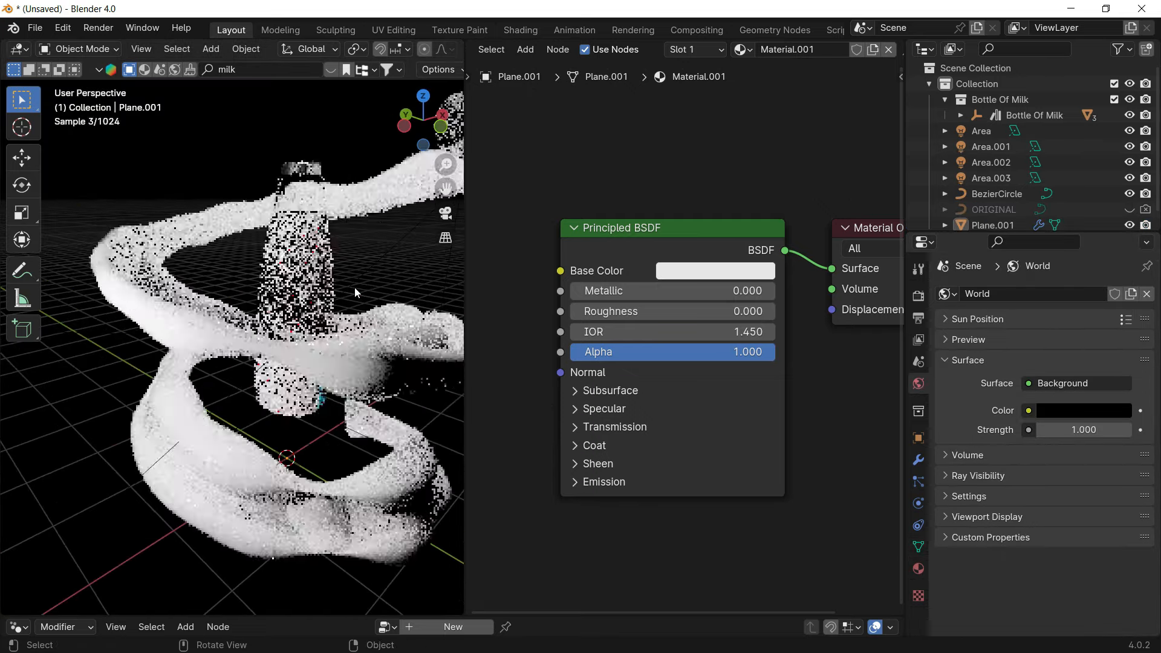
# Step: Switch the viewport to Material Preview shading and examine the spiral and bottle from several angles
pyautogui.press('z')
pyautogui.press('2')
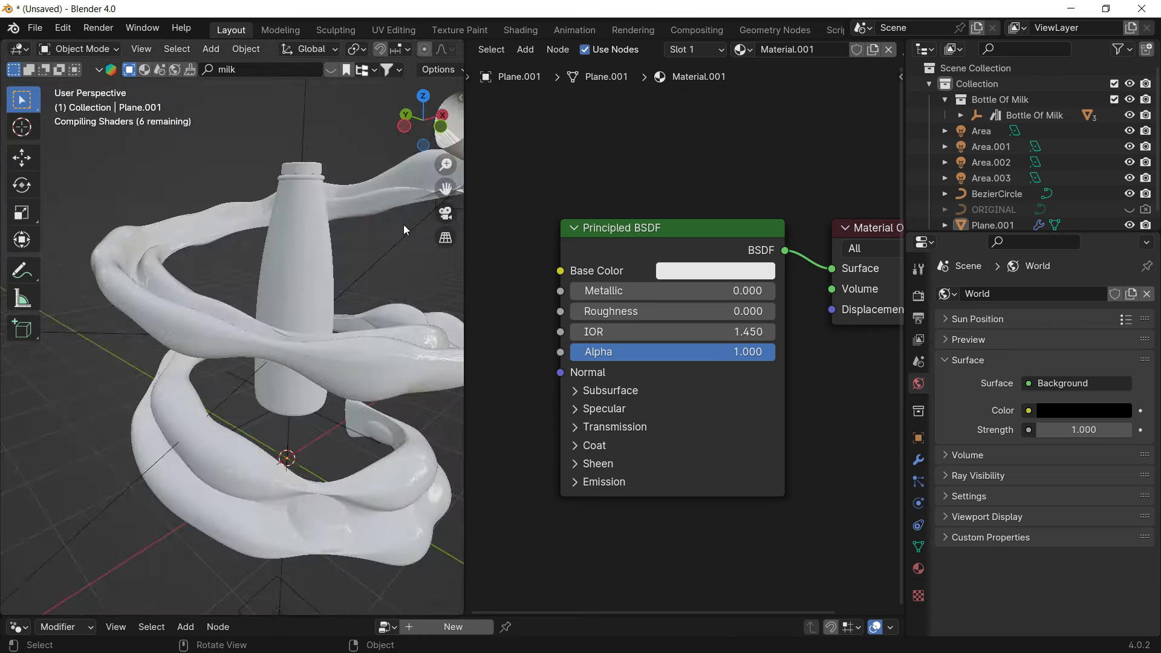
pyautogui.moveTo(392, 298); pyautogui.dragTo(373, 301, button='middle')
pyautogui.scroll(2, 359, 271)
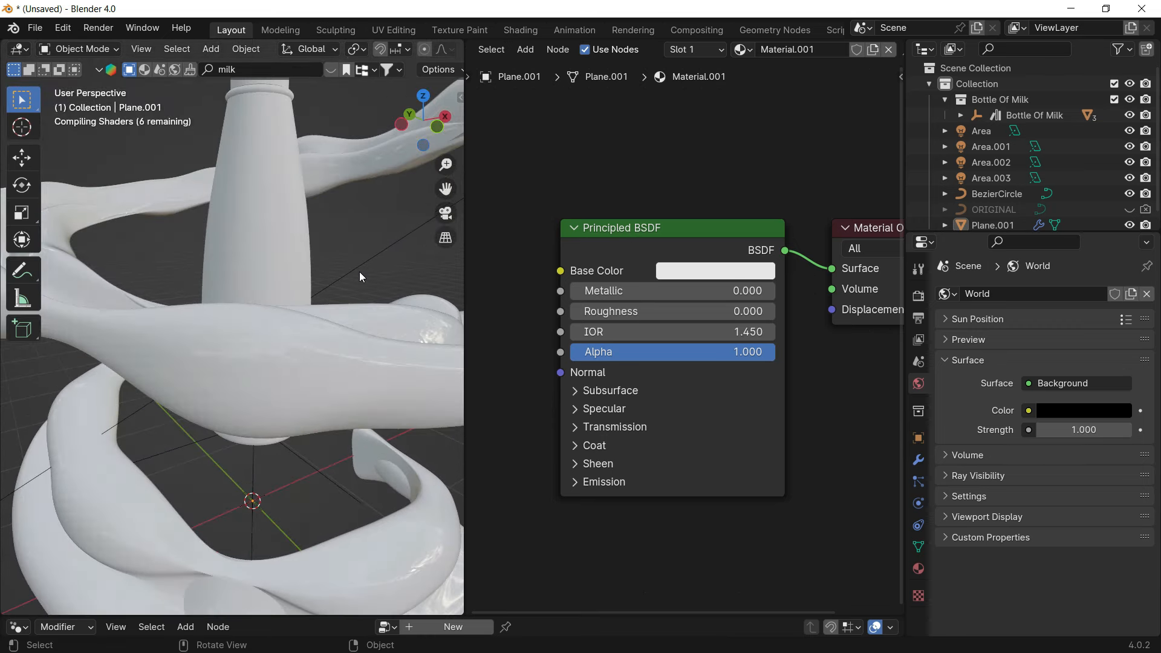
pyautogui.scroll(-3, 359, 270)
pyautogui.scroll(4, 355, 275)
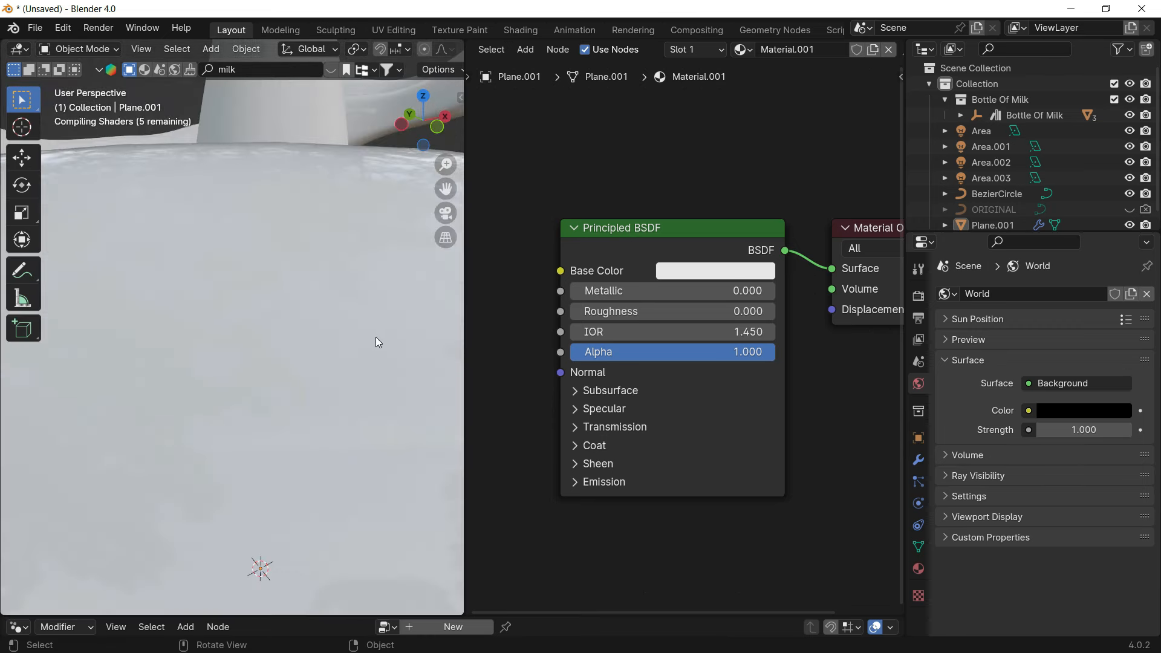
pyautogui.scroll(-4, 362, 338)
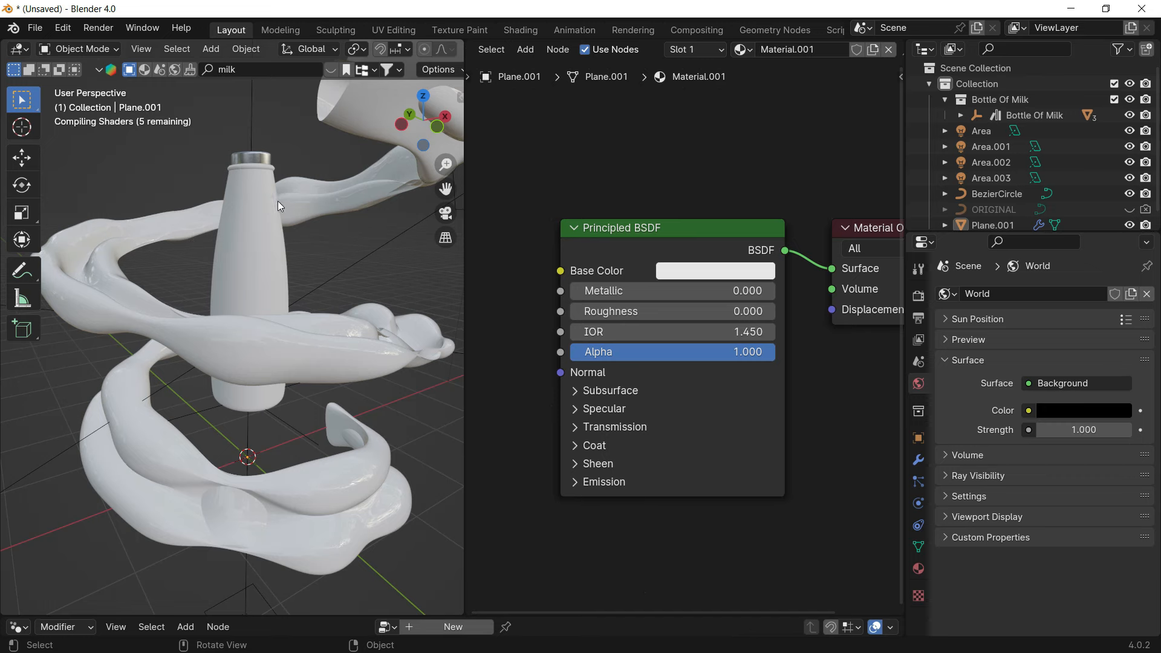
pyautogui.moveTo(304, 325); pyautogui.dragTo(352, 266, button='middle')
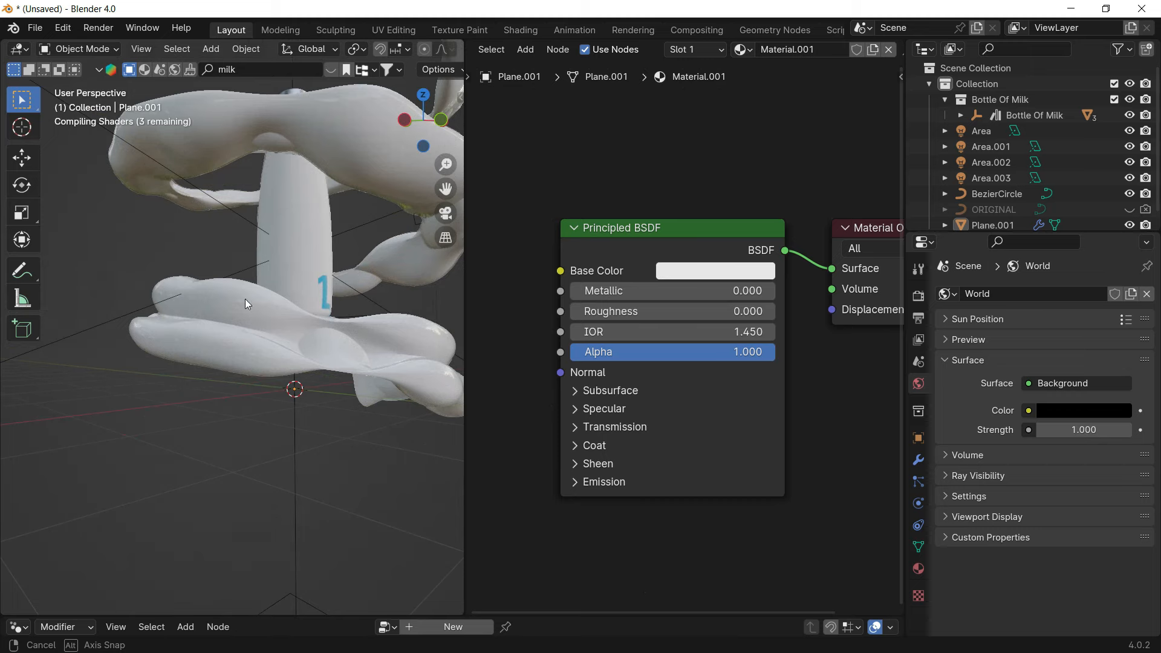
pyautogui.moveTo(244, 299); pyautogui.dragTo(299, 301, button='middle')
pyautogui.click(247, 128)
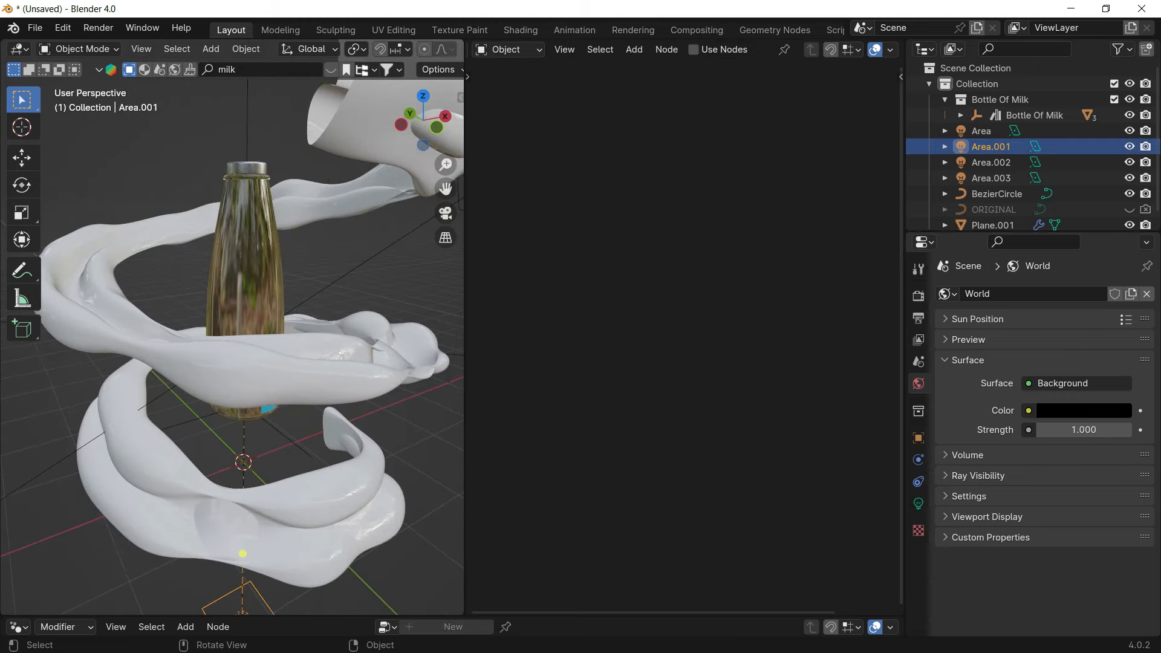
pyautogui.press('r')
pyautogui.press('z')
pyautogui.click(184, 142)
# Step: Rotate the whole Bottle Of Milk about the Z axis so its label faces the view
pyautogui.click(1031, 115)
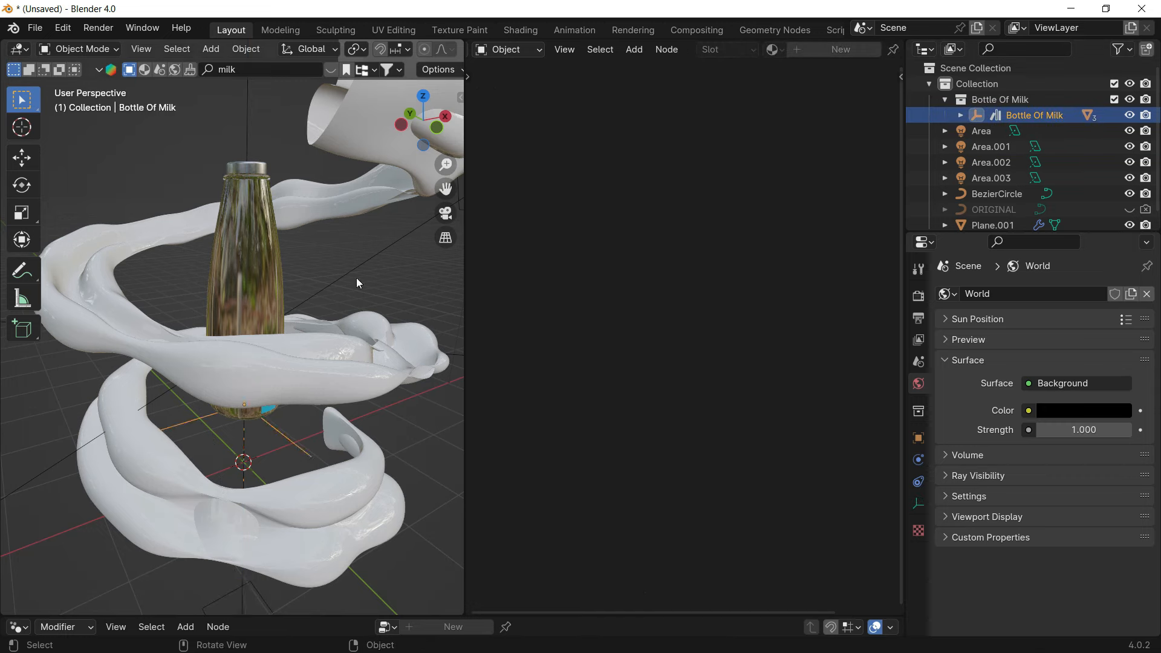
pyautogui.press('r')
pyautogui.press('z')
pyautogui.click(423, 418)
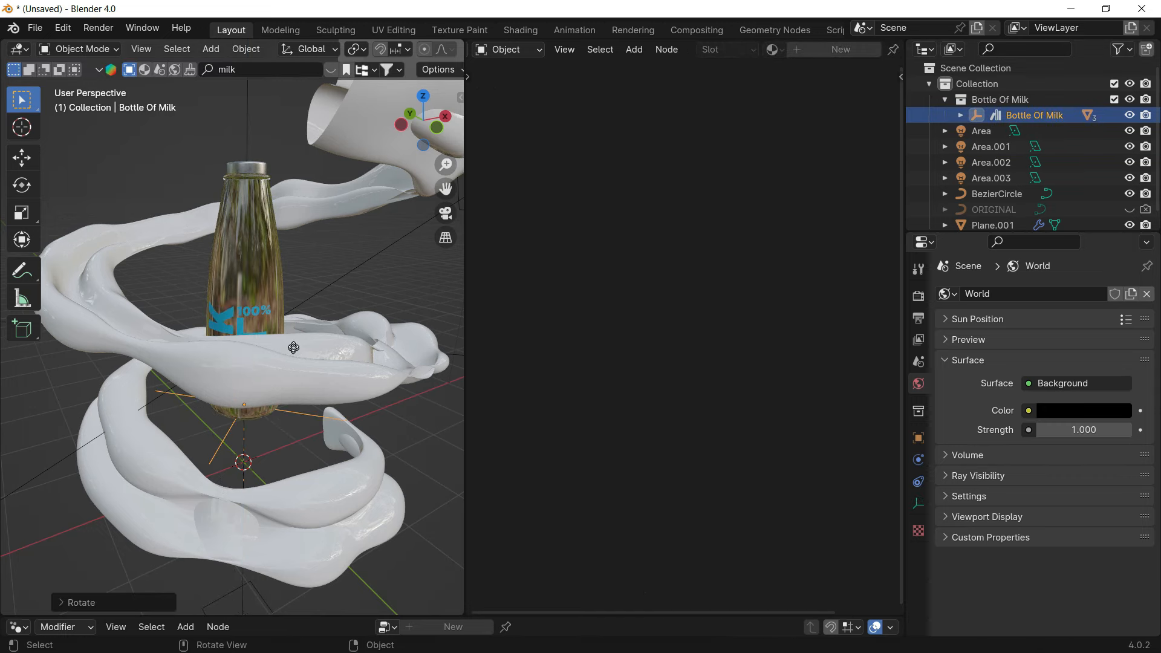
# Step: Raise the bottle along Z, tilt it toward the spiral's upper end and adjust its height inside the spiral
pyautogui.press('g')
pyautogui.press('z')
pyautogui.click(297, 294)
pyautogui.press('r')
pyautogui.click(365, 282)
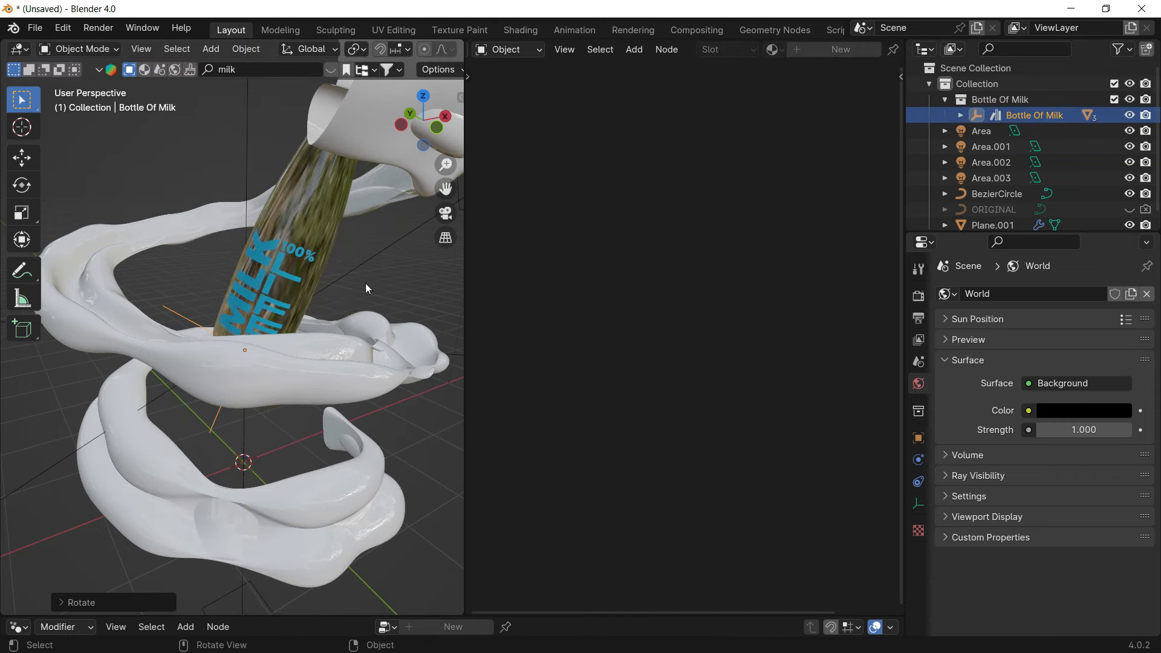
pyautogui.keyDown('shift'); pyautogui.moveTo(353, 266); pyautogui.dragTo(312, 333, button='middle'); pyautogui.keyUp('shift')
pyautogui.press('g')
pyautogui.press('z')
pyautogui.click(310, 377)
pyautogui.moveTo(310, 376); pyautogui.dragTo(308, 137, button='middle')
pyautogui.moveTo(310, 310); pyautogui.dragTo(306, 287, button='middle')
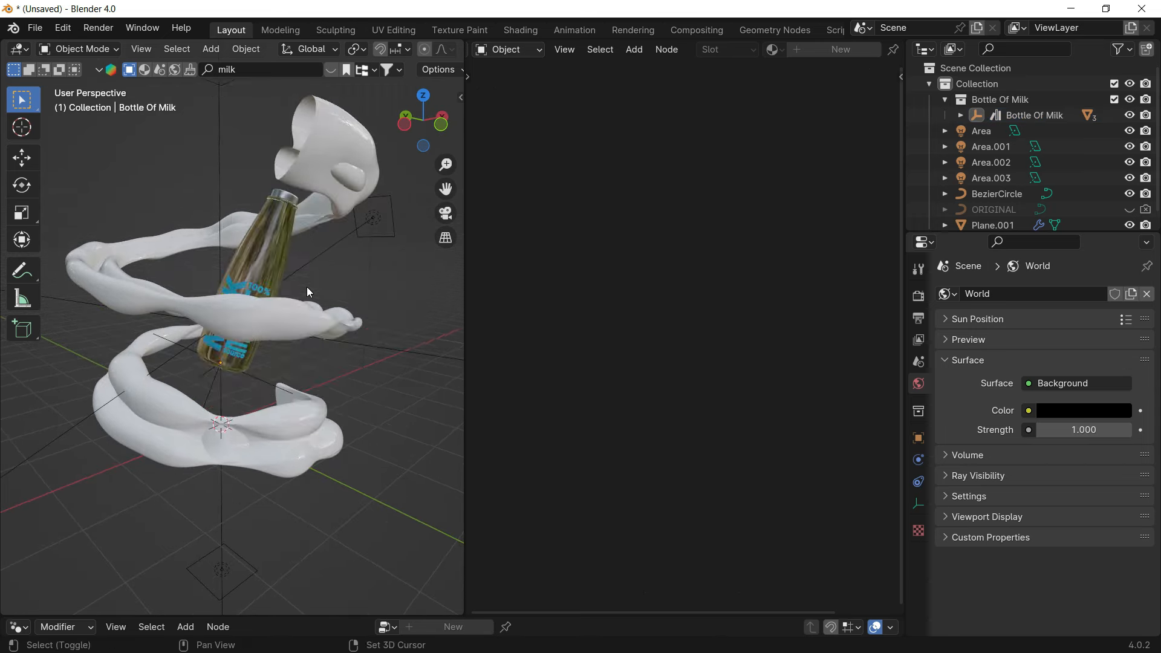
# Step: Add a camera to the scene and look through it
pyautogui.hotkey('shift', 'a')
pyautogui.click(248, 326)
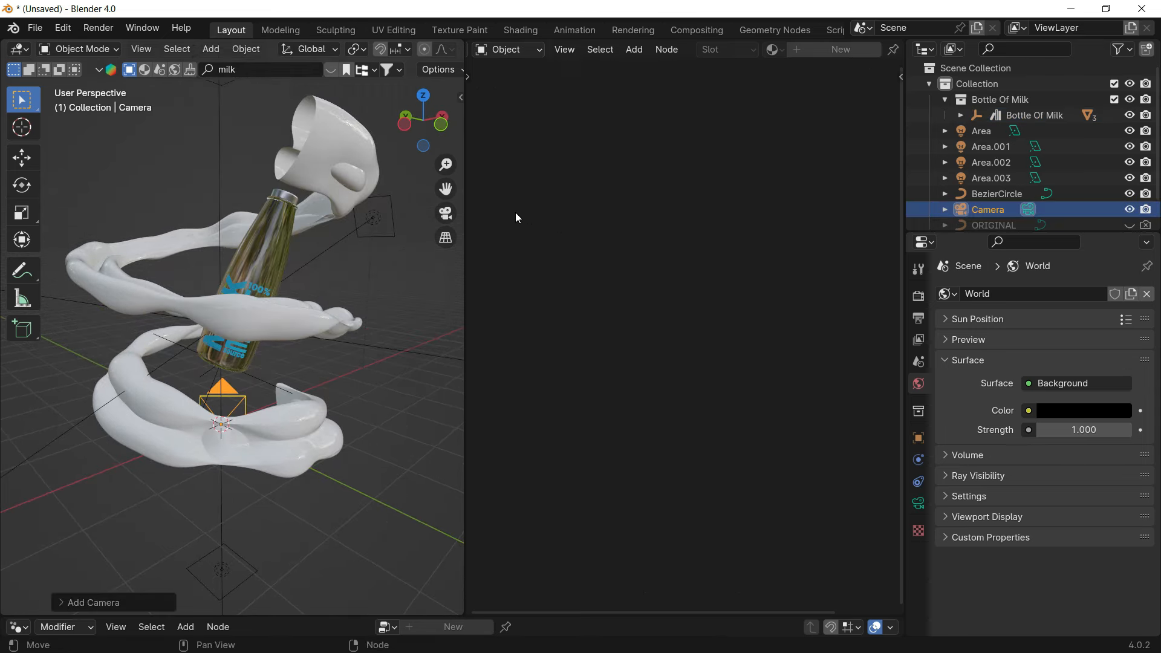
pyautogui.click(446, 213)
# Step: Set the output resolution to 1080 × 1350 px
pyautogui.click(917, 318)
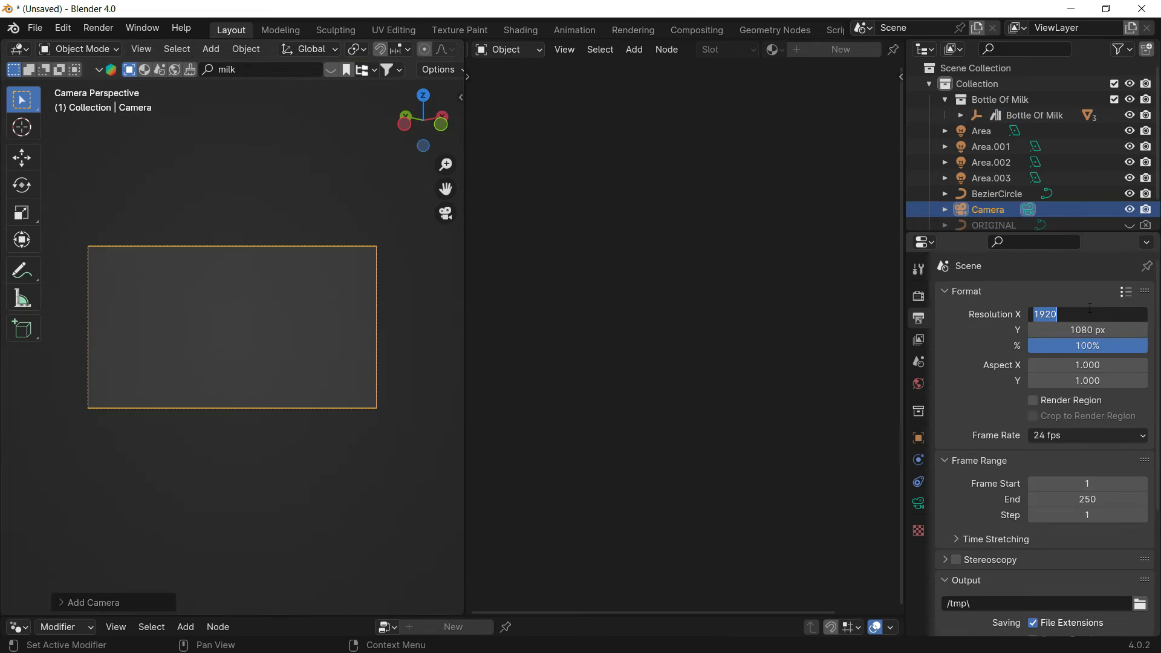
pyautogui.press('Return')
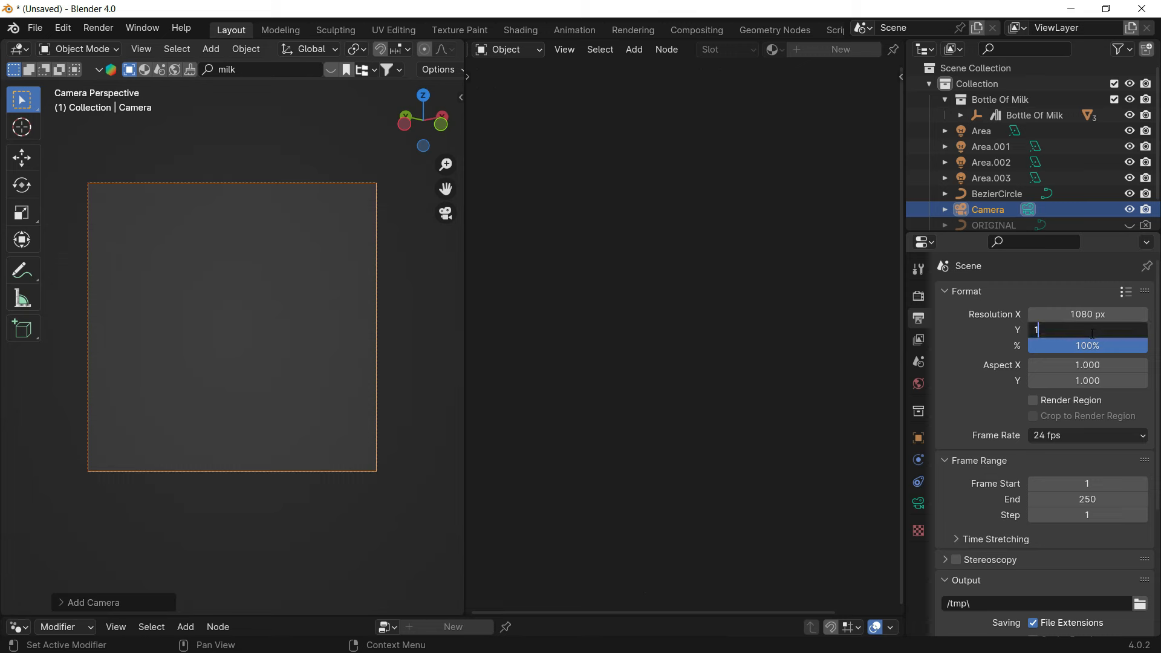
pyautogui.press('Return')
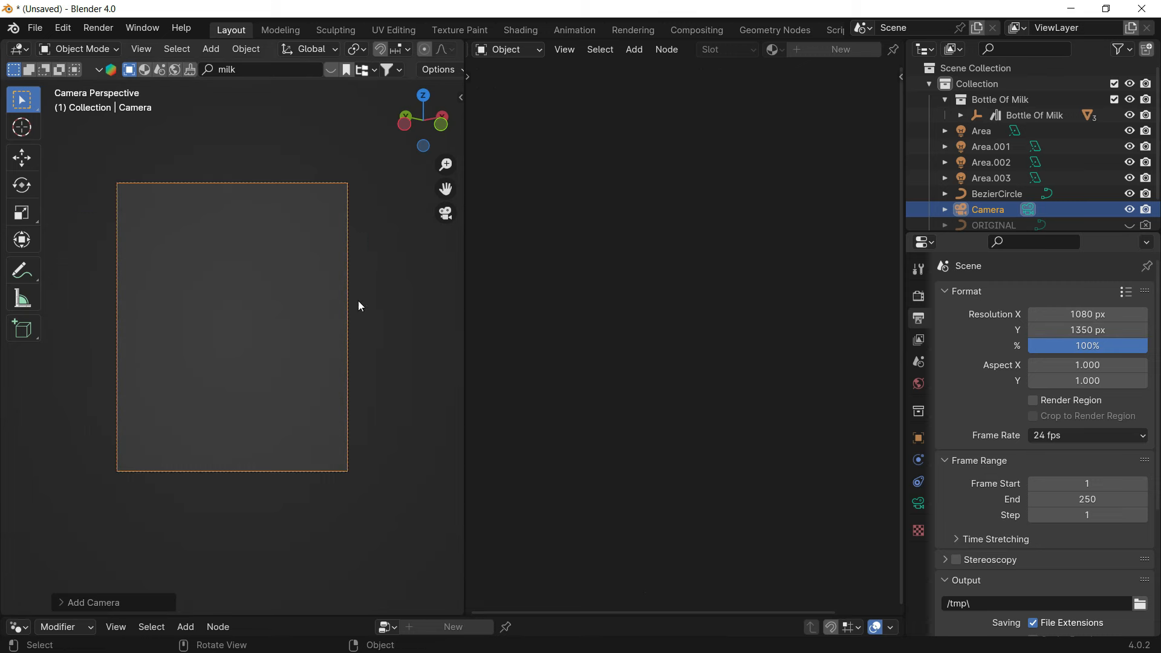
# Step: Lock the camera to the view and frame the tilted bottle with the spiral around it
pyautogui.press('n')
pyautogui.click(453, 177)
pyautogui.click(393, 283)
pyautogui.press('n')
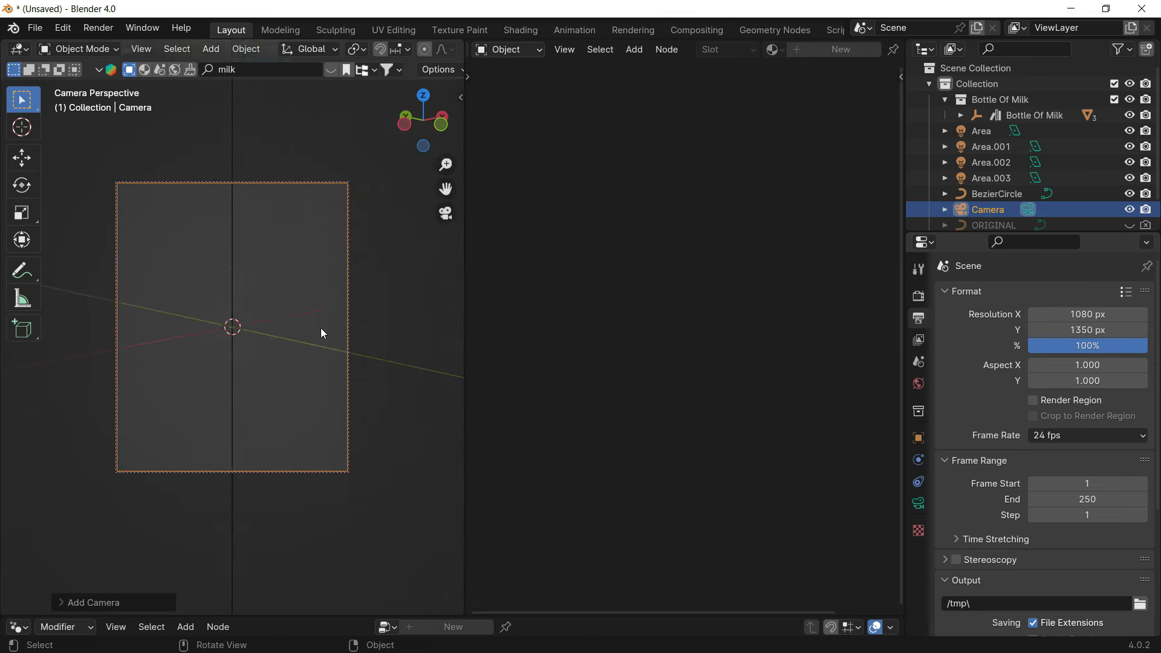
pyautogui.scroll(5, 300, 325)
pyautogui.moveTo(300, 325); pyautogui.dragTo(367, 320, button='middle')
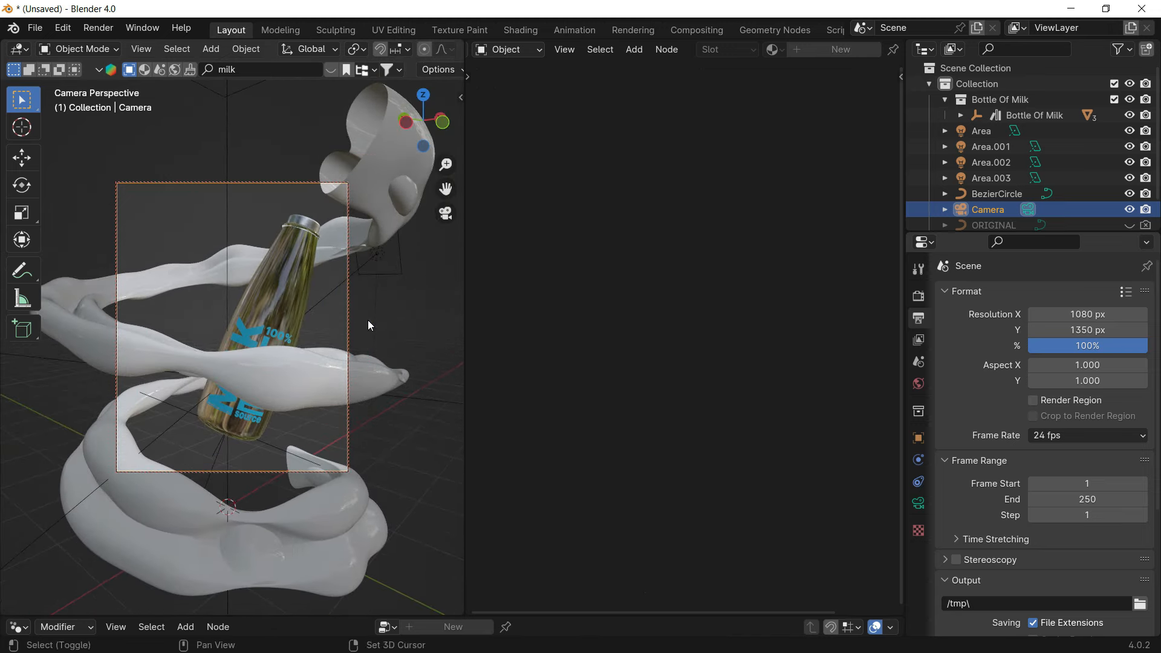
# Step: Rotate the milk spiral about the global Z axis around the bottle
pyautogui.click(383, 166)
pyautogui.press('r')
pyautogui.press('z')
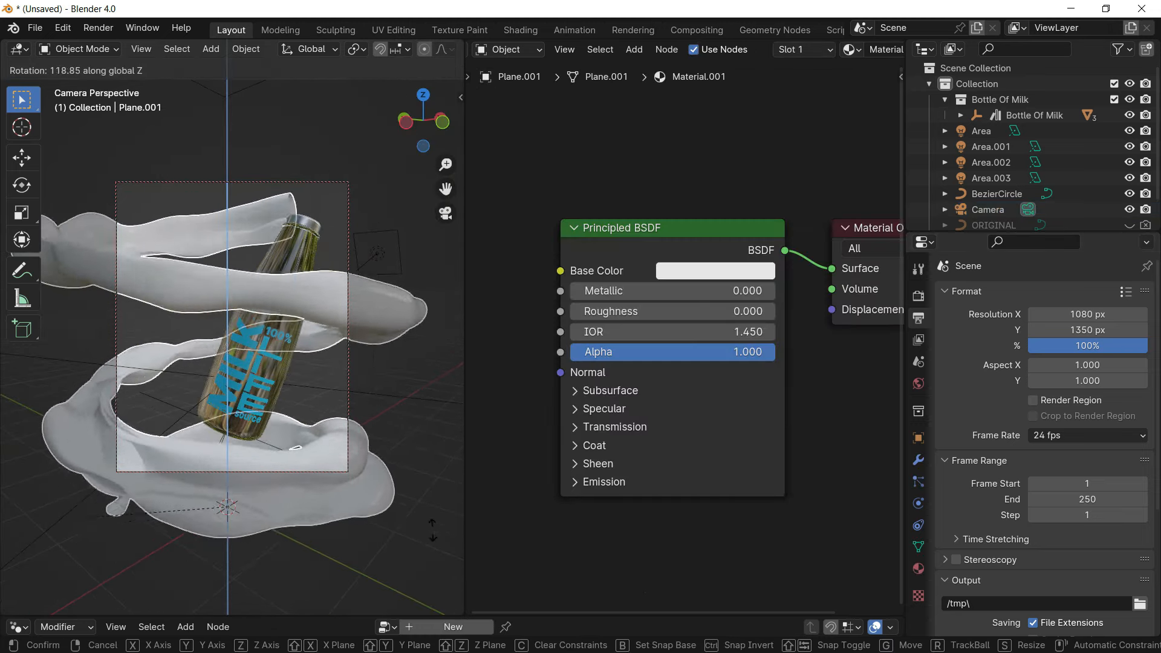
pyautogui.click(296, 402)
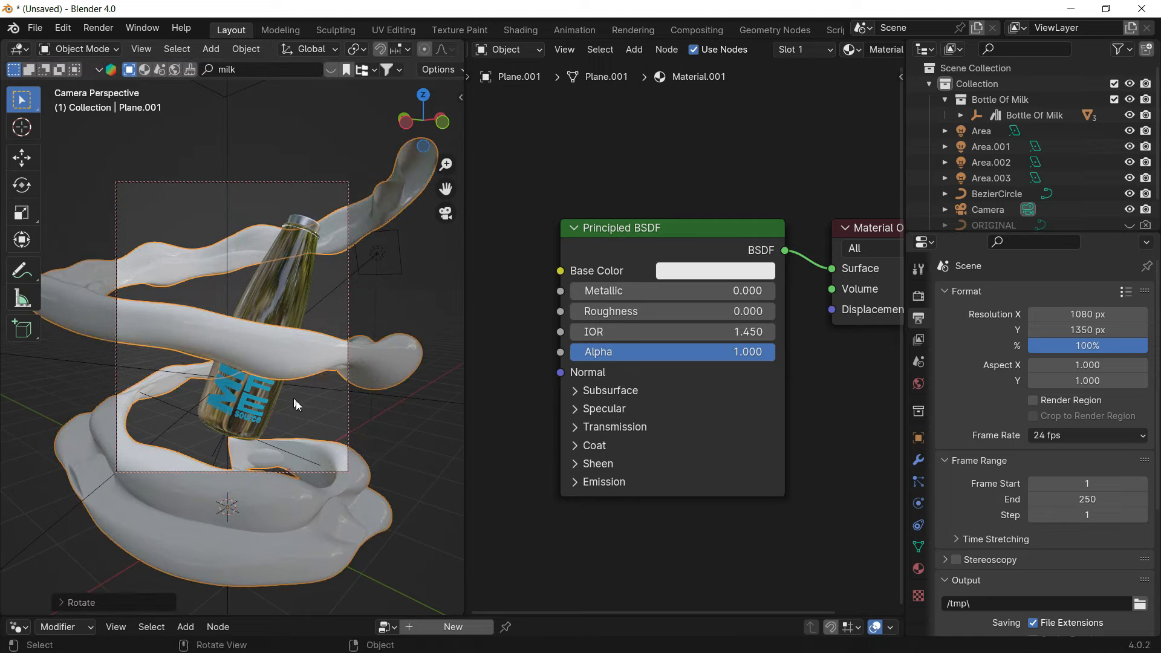
# Step: Flatten the milk spiral along Z and raise it around the bottle
pyautogui.press('g')
pyautogui.press('z')
pyautogui.click(343, 320)
pyautogui.press('s')
pyautogui.press('z')
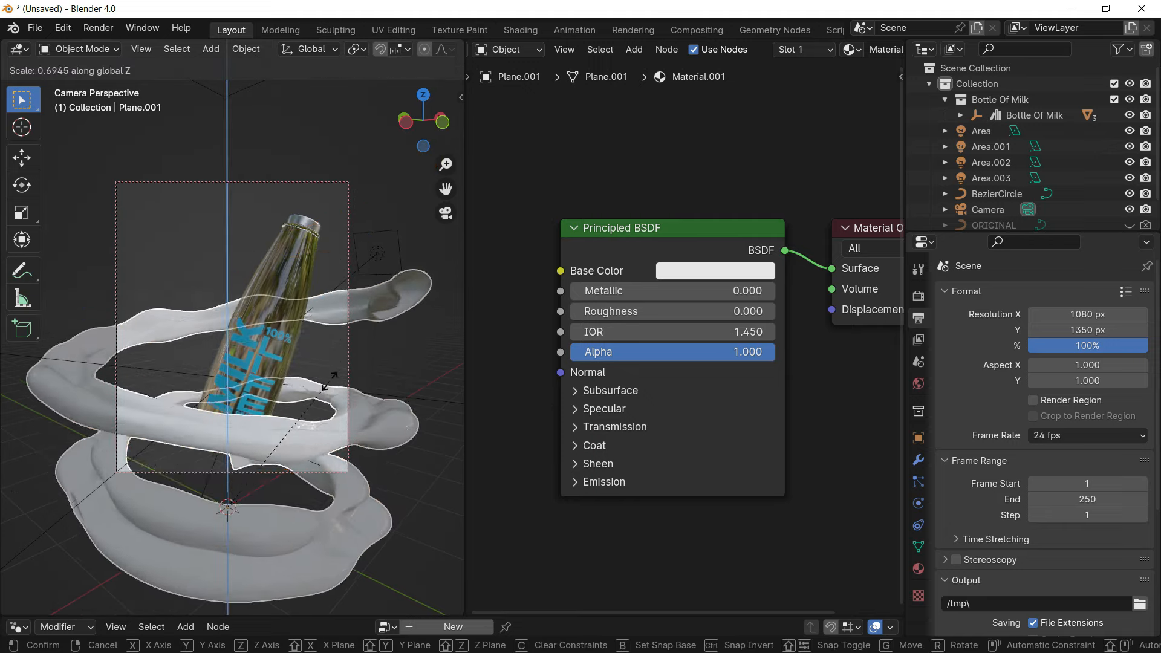
pyautogui.click(304, 418)
pyautogui.press('g')
pyautogui.press('z')
pyautogui.click(340, 315)
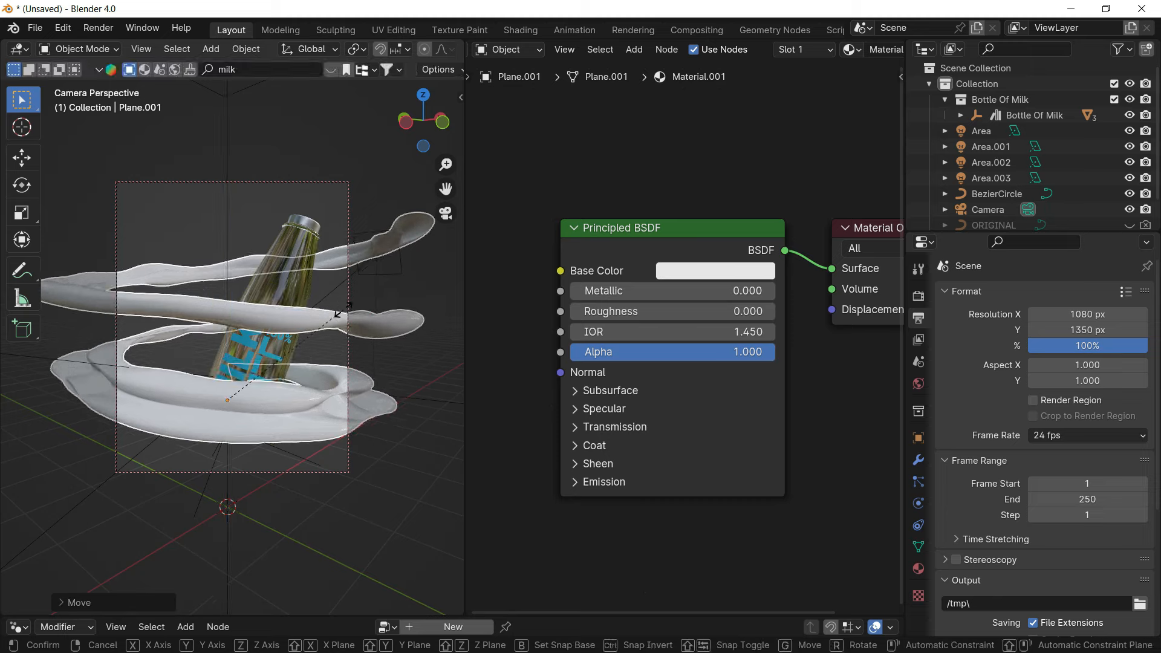
# Step: Stretch the spiral taller along Z, readjust its height around the bottle and refine the camera angle
pyautogui.press('s')
pyautogui.press('z')
pyautogui.click(396, 246)
pyautogui.press('g')
pyautogui.press('z')
pyautogui.click(333, 312)
pyautogui.moveTo(332, 313); pyautogui.dragTo(369, 309, button='middle')
# Step: Select the whole Bottle Of Milk assembly and move it within the spiral
pyautogui.click(318, 246)
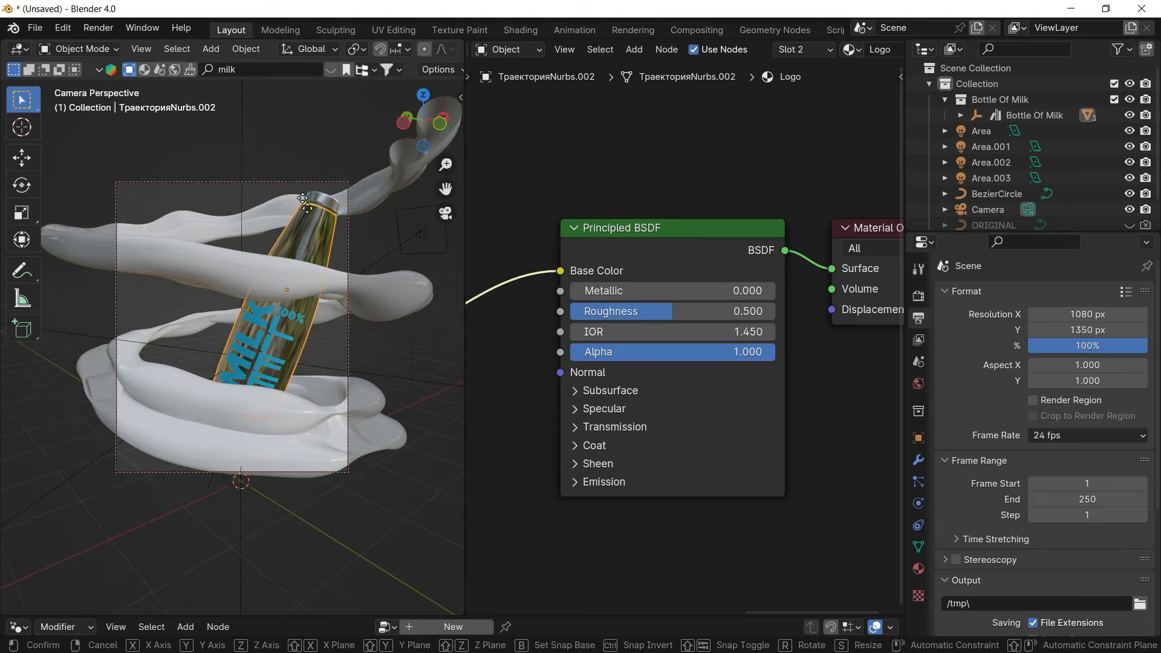
pyautogui.rightClick(287, 175)
pyautogui.click(1022, 117)
pyautogui.press('g')
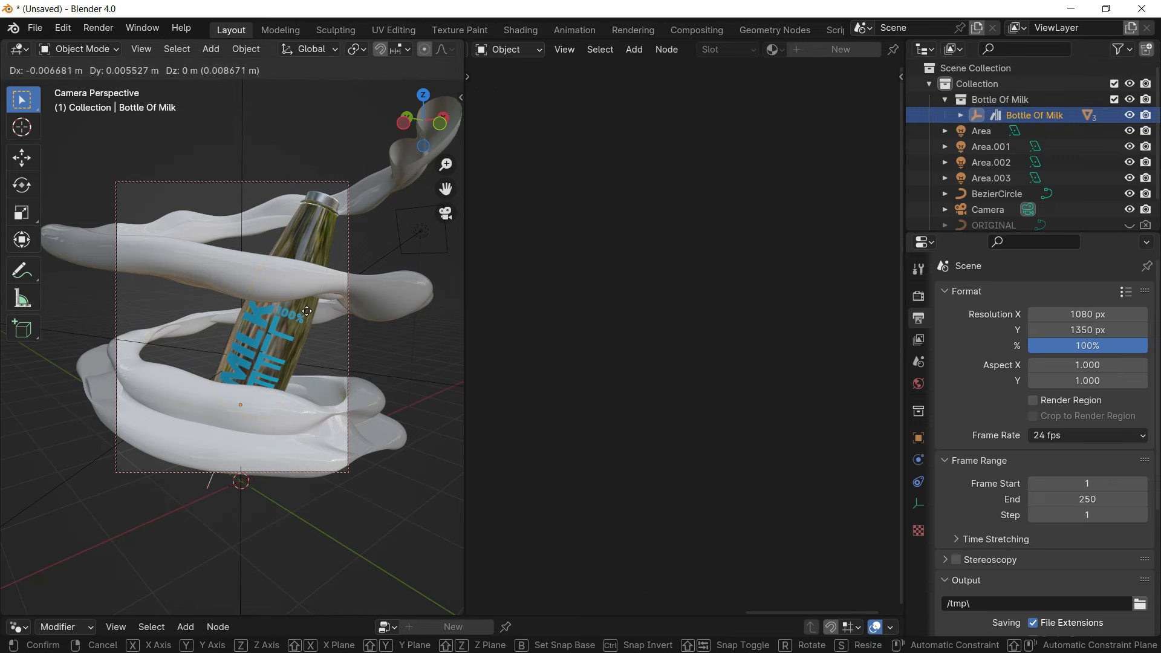
# Step: Finish moving the milk bottle inside the milk swirl and reframe the camera view around the tilted bottle
pyautogui.click(316, 262)
pyautogui.moveTo(315, 281); pyautogui.dragTo(321, 322, button='middle')
pyautogui.keyDown('shift'); pyautogui.moveTo(321, 323); pyautogui.dragTo(296, 321, button='middle'); pyautogui.keyUp('shift')
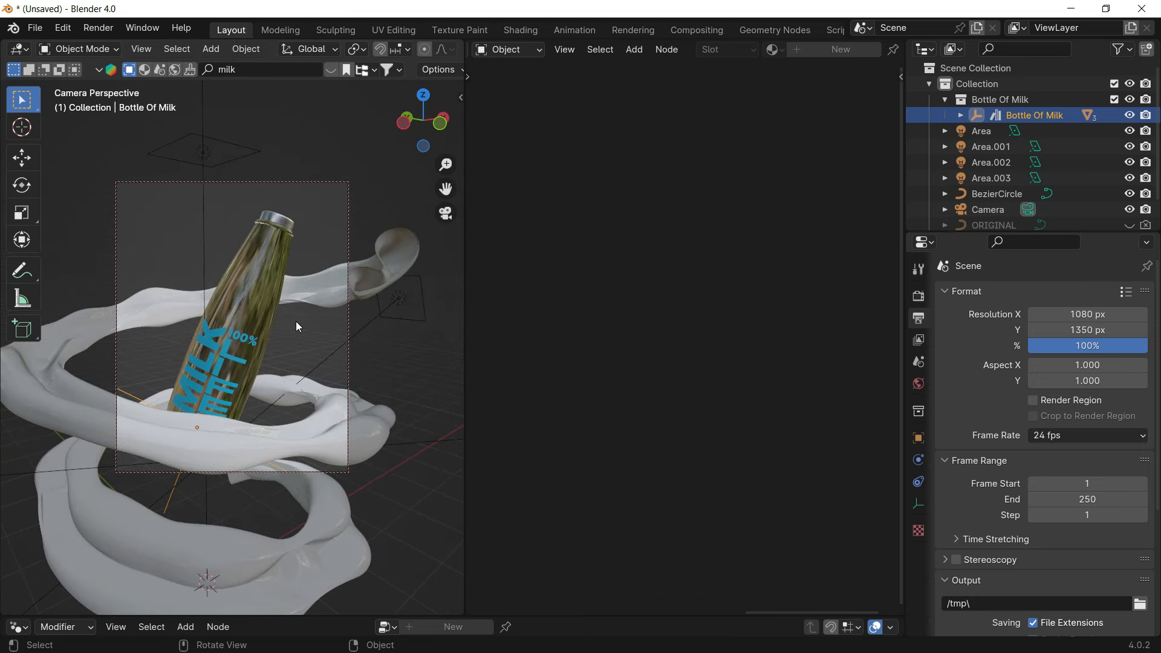
pyautogui.moveTo(445, 165); pyautogui.dragTo(446, 173)
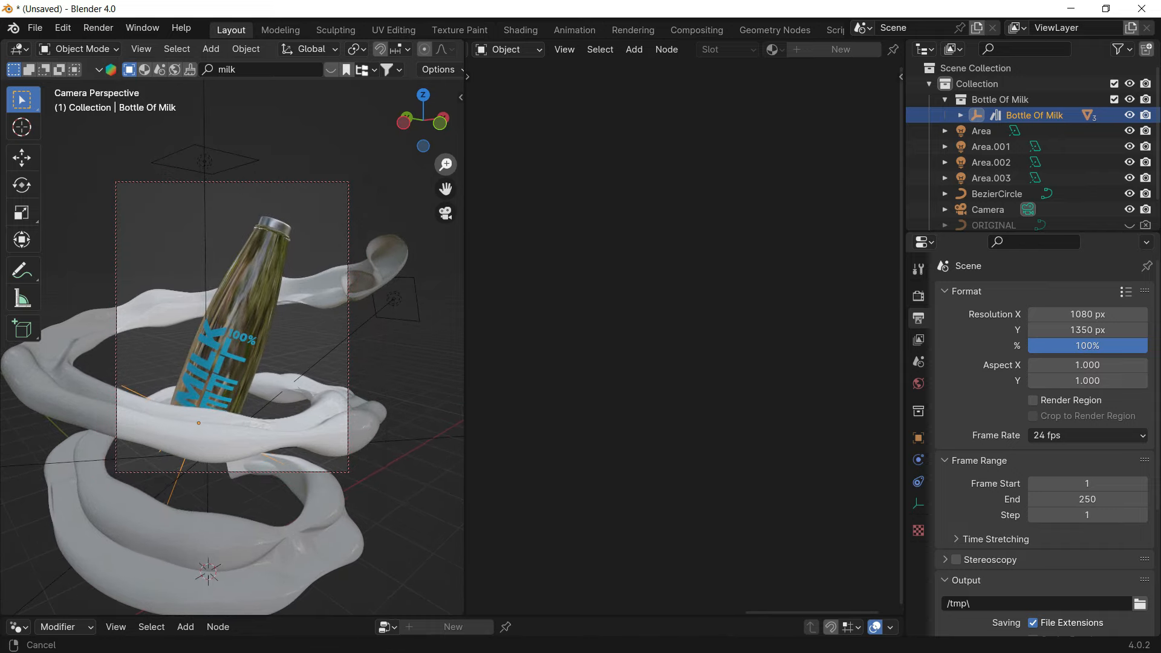
# Step: Rotate the milk swirl around the bottle about the global Z axis and preview the camera view in rendered shading
pyautogui.click(321, 277)
pyautogui.press('r')
pyautogui.press('z')
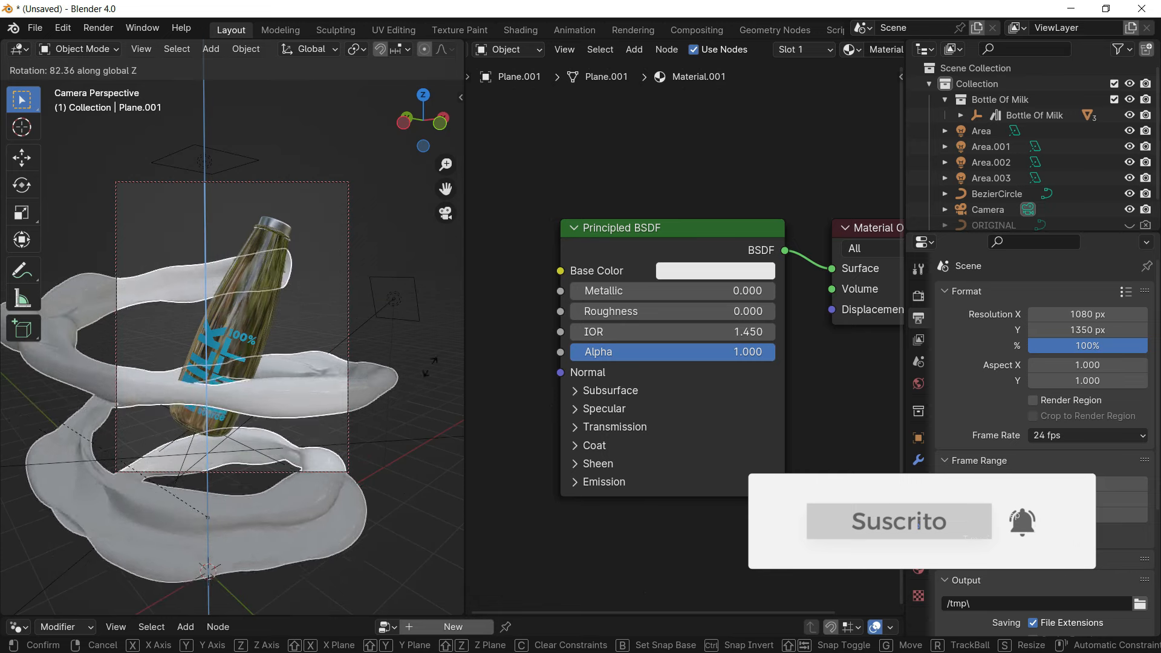
pyautogui.click(351, 382)
pyautogui.moveTo(223, 321)
pyautogui.mouseDown(button='middle')
pyautogui.moveTo(228, 304)
pyautogui.moveTo(231, 328)
pyautogui.moveTo(260, 327)
pyautogui.mouseUp(button='middle')
pyautogui.press('z')
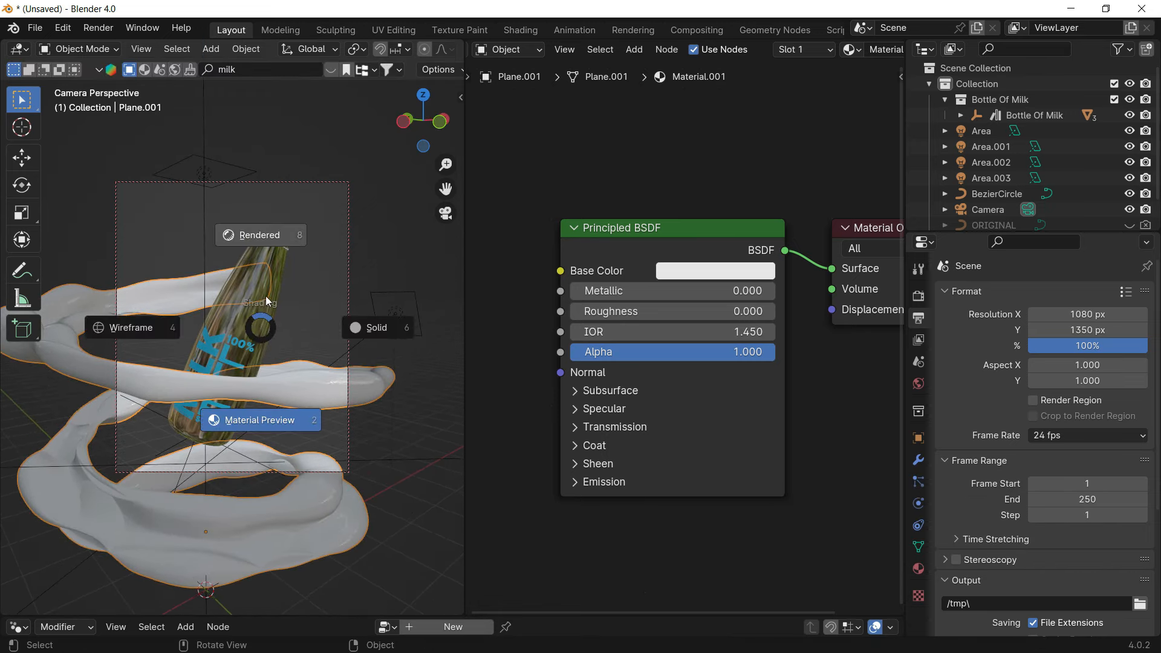
pyautogui.click(324, 155)
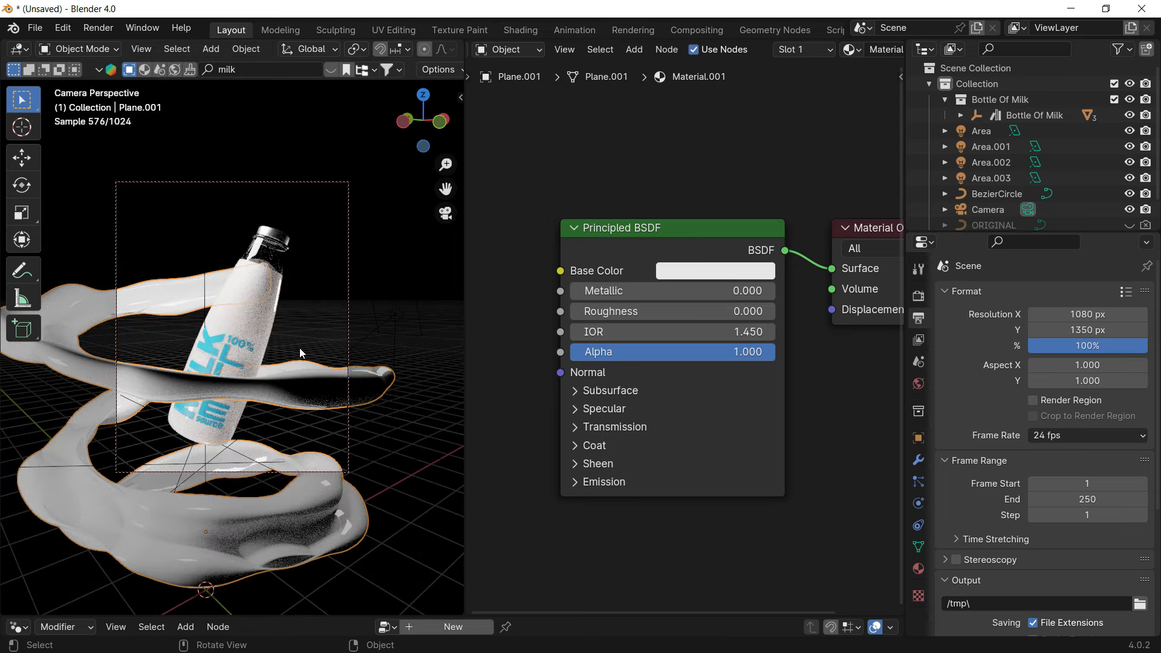
# Step: In solid shading, duplicate the Area.003 light and place the copy in front of the milk swirl in the top view
pyautogui.moveTo(300, 347); pyautogui.dragTo(338, 389, button='middle')
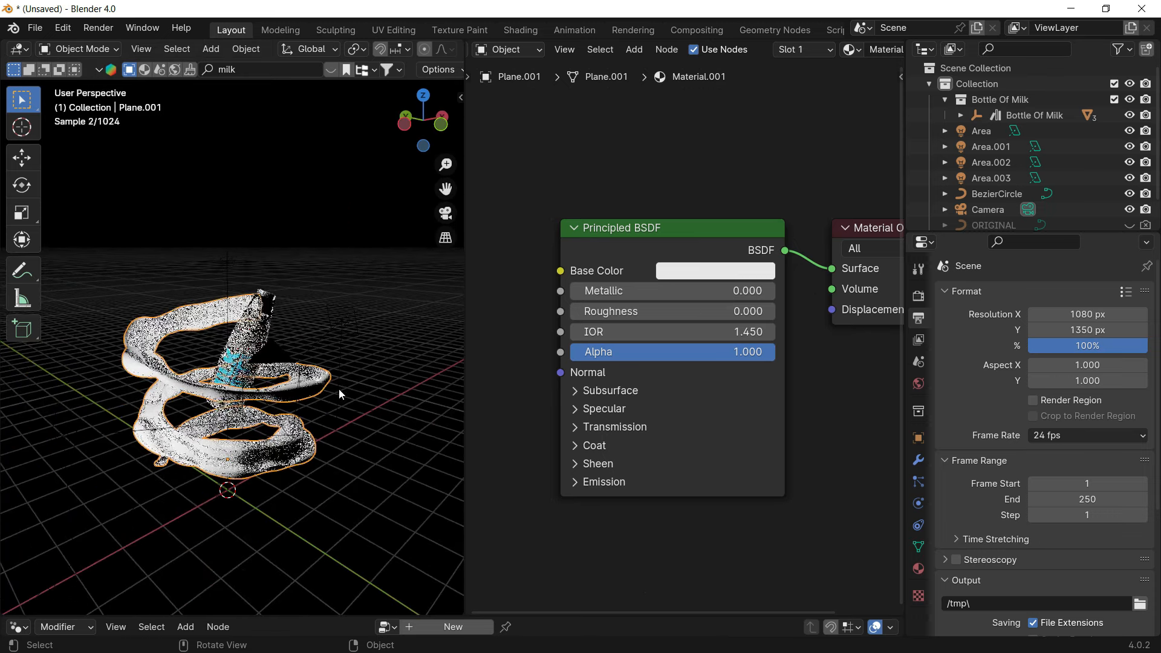
pyautogui.press('z')
pyautogui.click(396, 390)
pyautogui.click(356, 327)
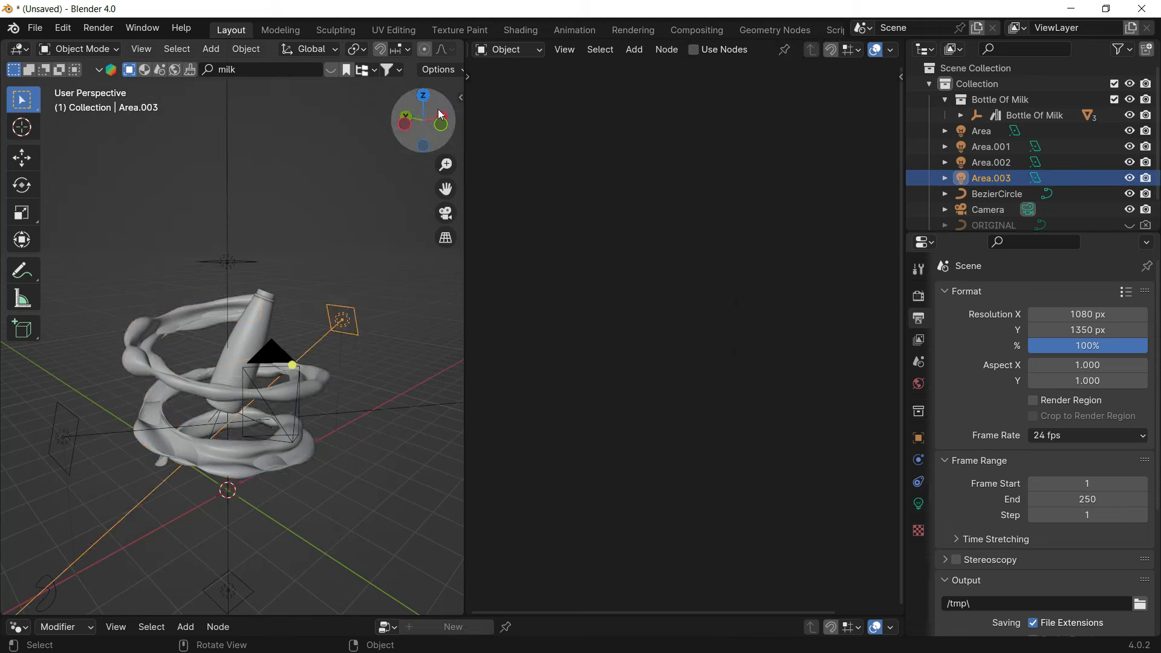
pyautogui.press('KP_7')
pyautogui.hotkey('shift', 'd')
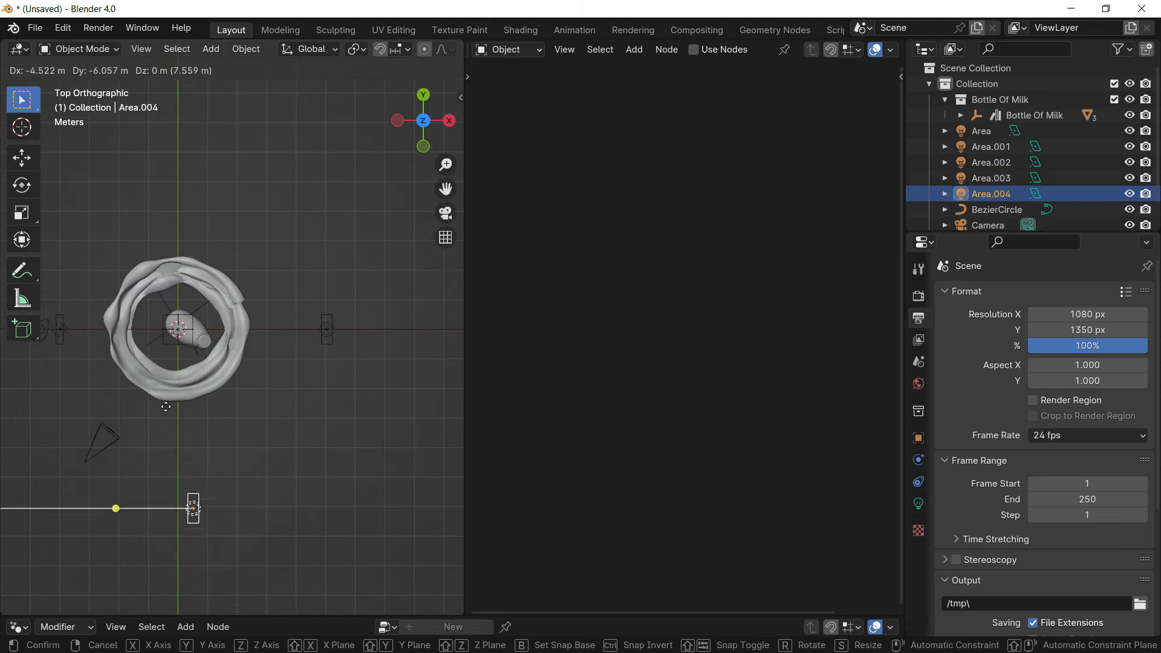
pyautogui.click(167, 348)
# Step: Rotate the duplicated area light to face the bottle, enlarge it, and preview the camera view in rendered shading
pyautogui.press('r')
pyautogui.click(445, 422)
pyautogui.press('s')
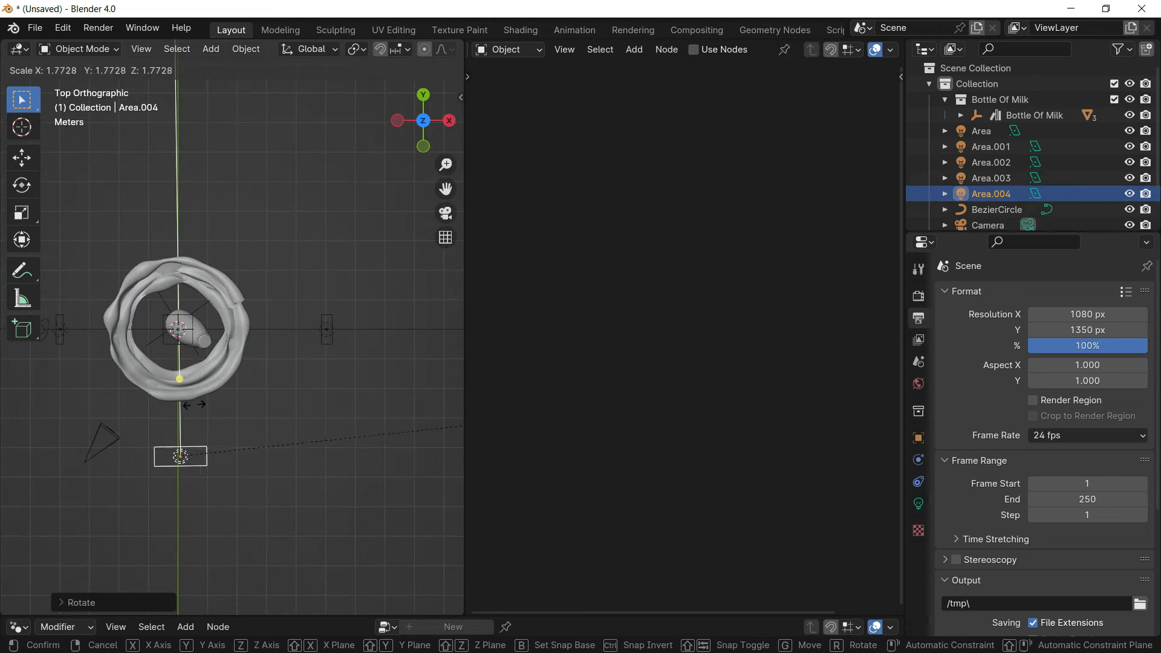
pyautogui.click(522, 215)
pyautogui.click(445, 213)
pyautogui.press('z')
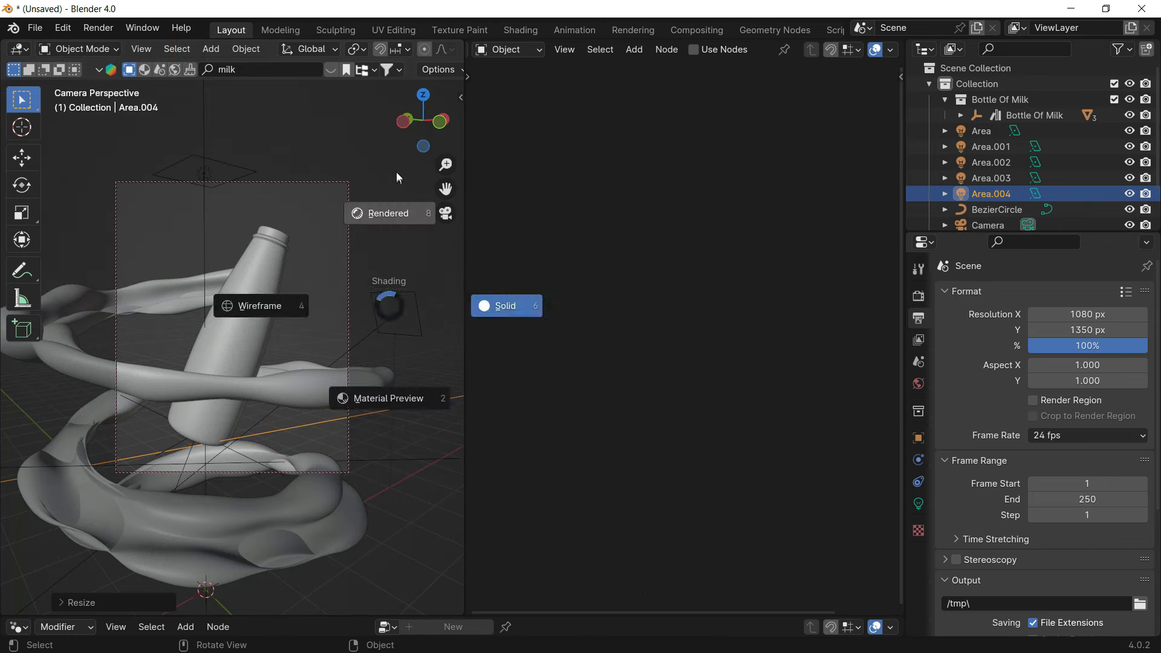
pyautogui.click(396, 172)
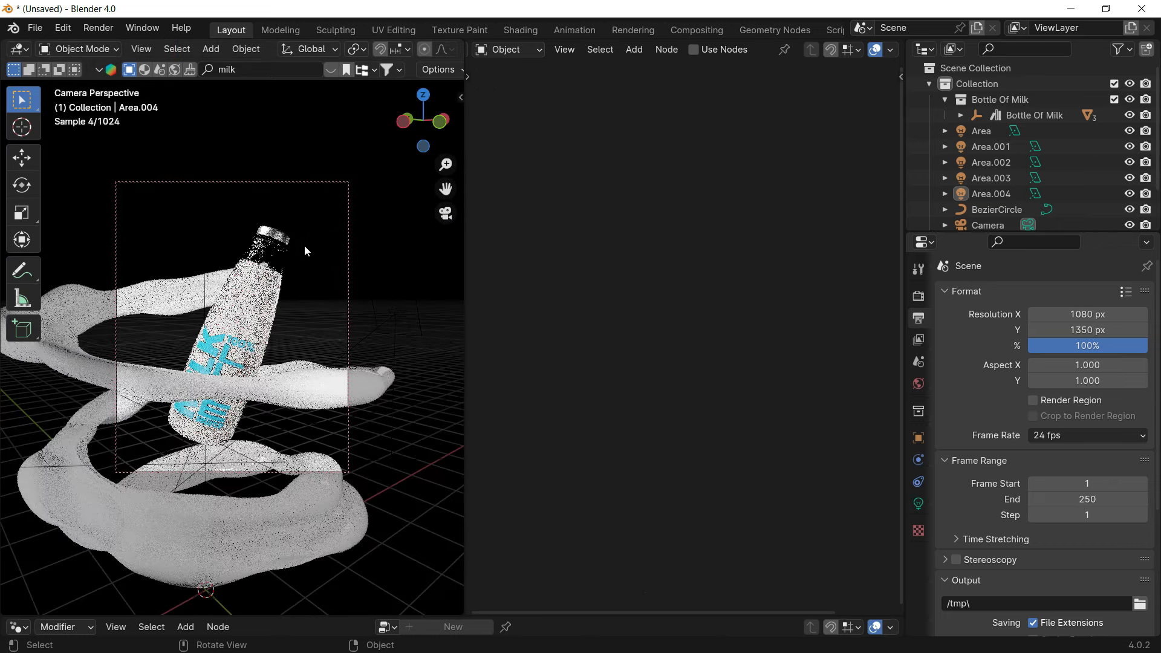
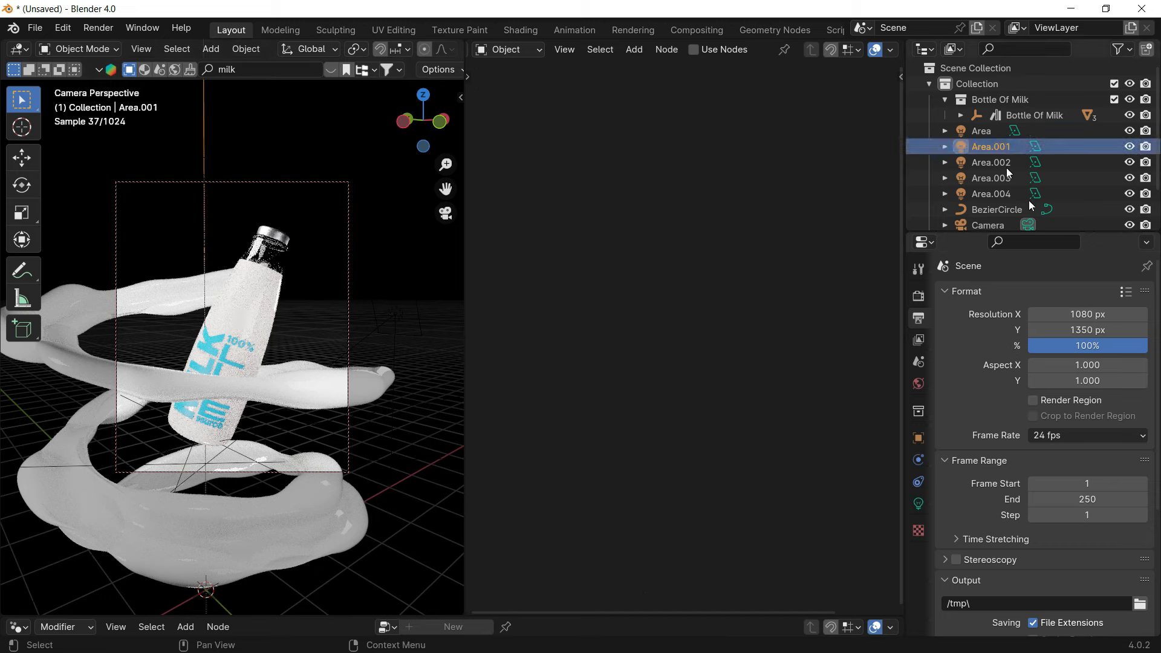
# Step: Toggle the Area.001 and Area.002 lights off and back on to compare their effect on the render
pyautogui.click(918, 504)
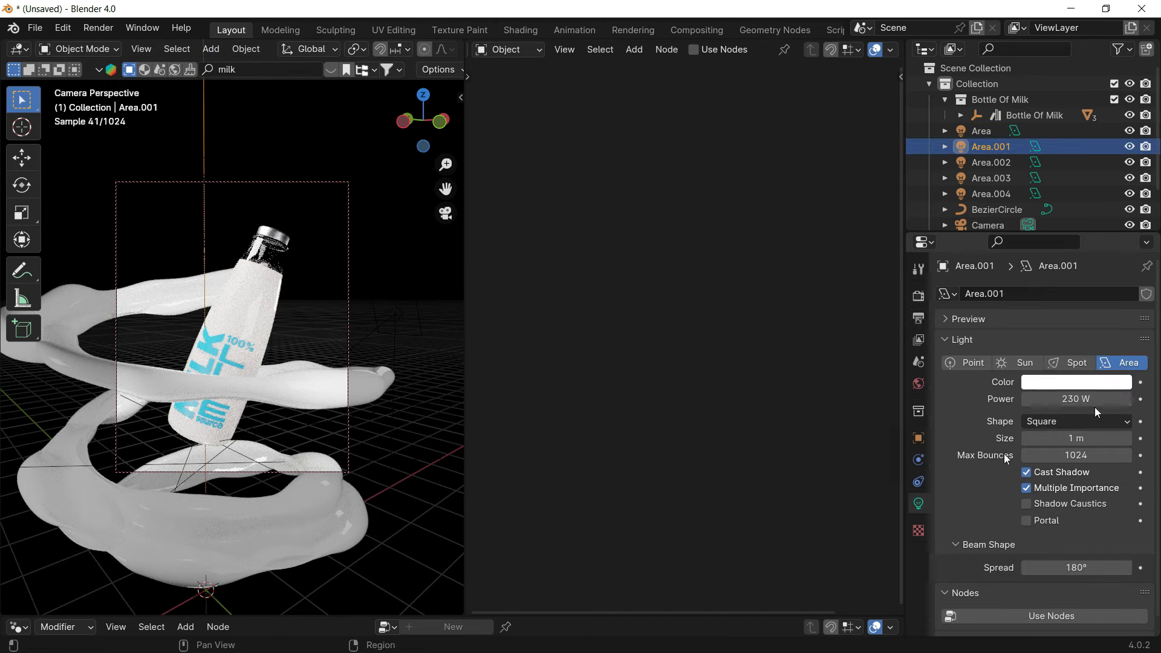
pyautogui.click(1130, 148)
pyautogui.click(1129, 148)
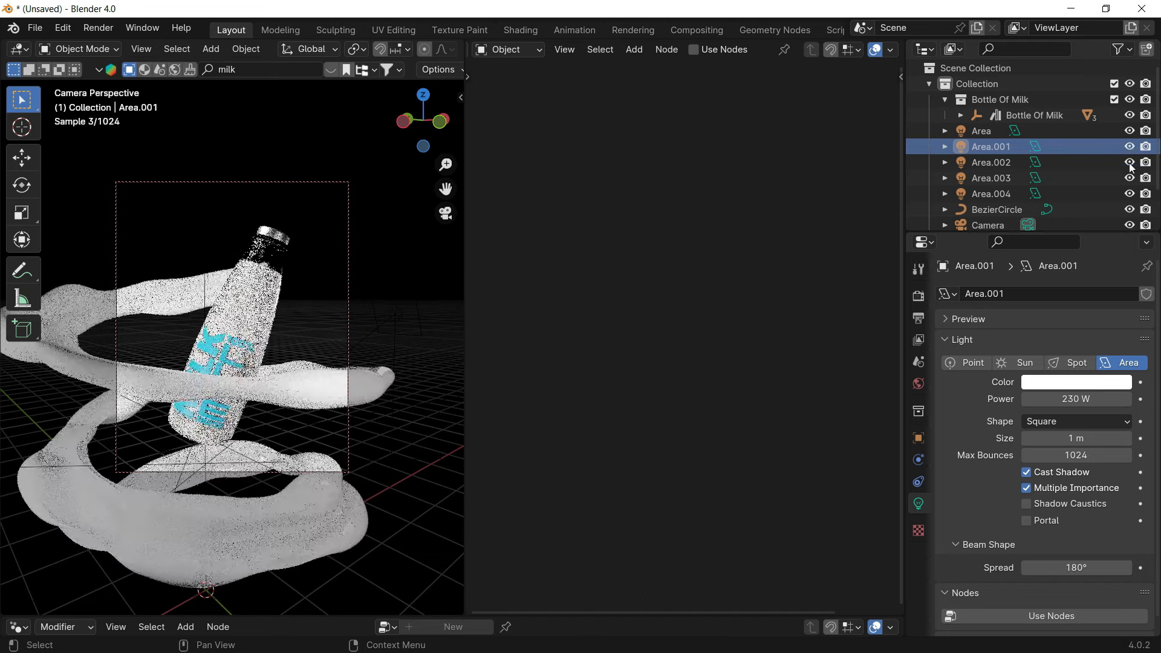
pyautogui.click(1129, 162)
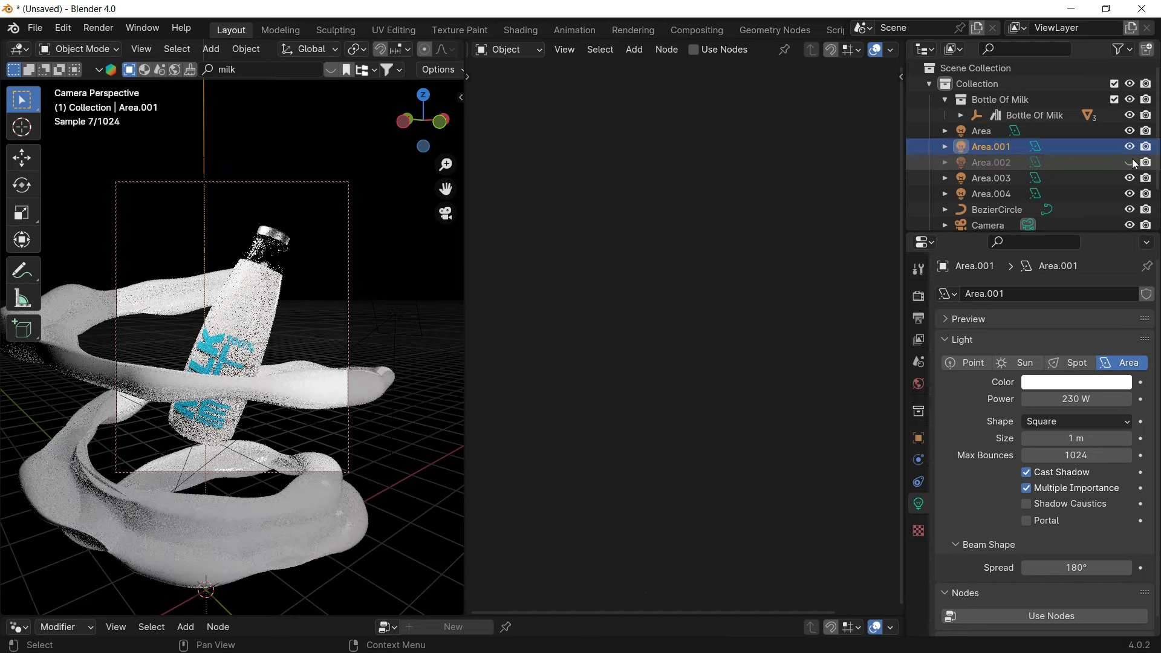
pyautogui.click(1129, 162)
# Step: Hide the Area.003 light to check its effect and delete it
pyautogui.click(1130, 178)
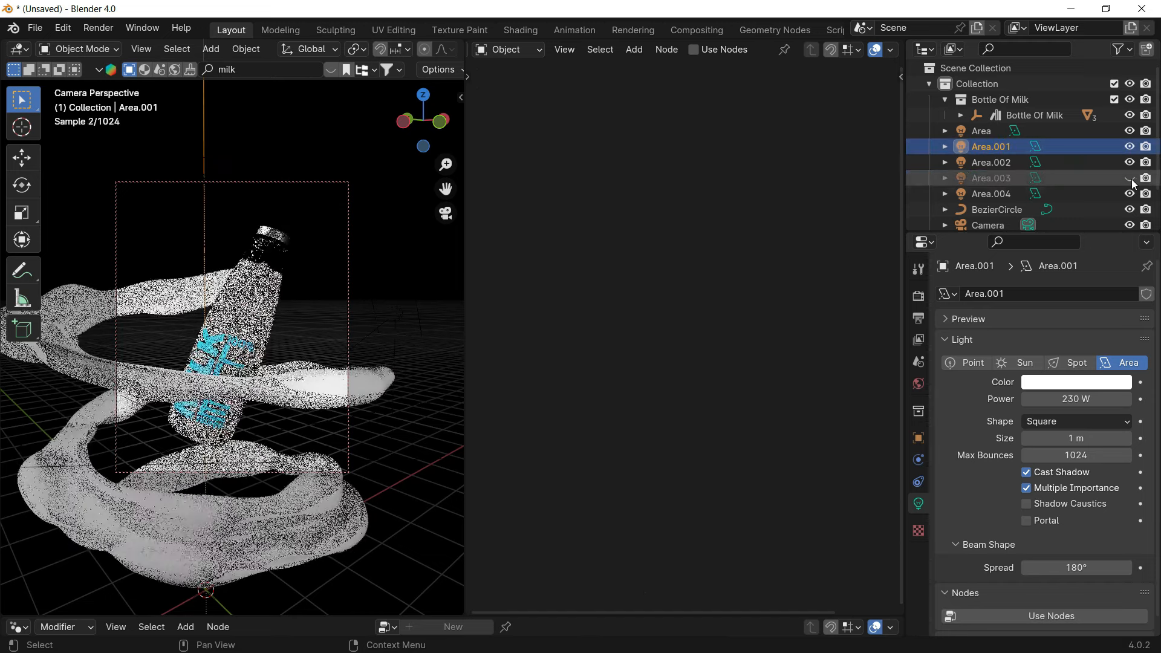
pyautogui.click(1089, 179)
pyautogui.press('x')
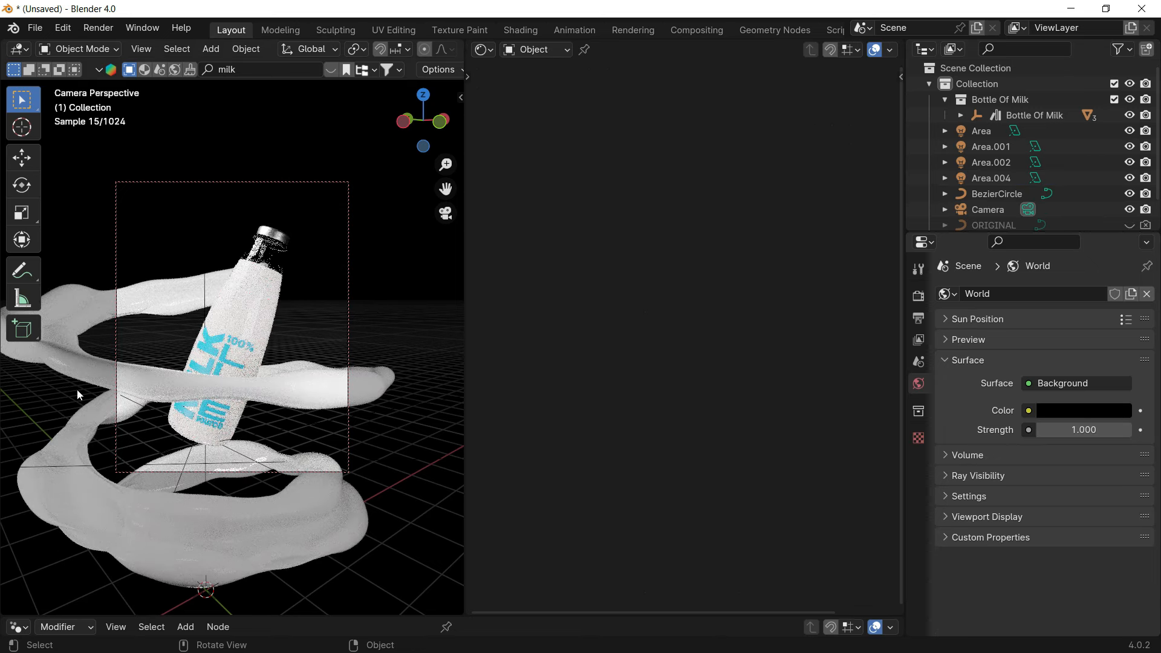
pyautogui.click(319, 392)
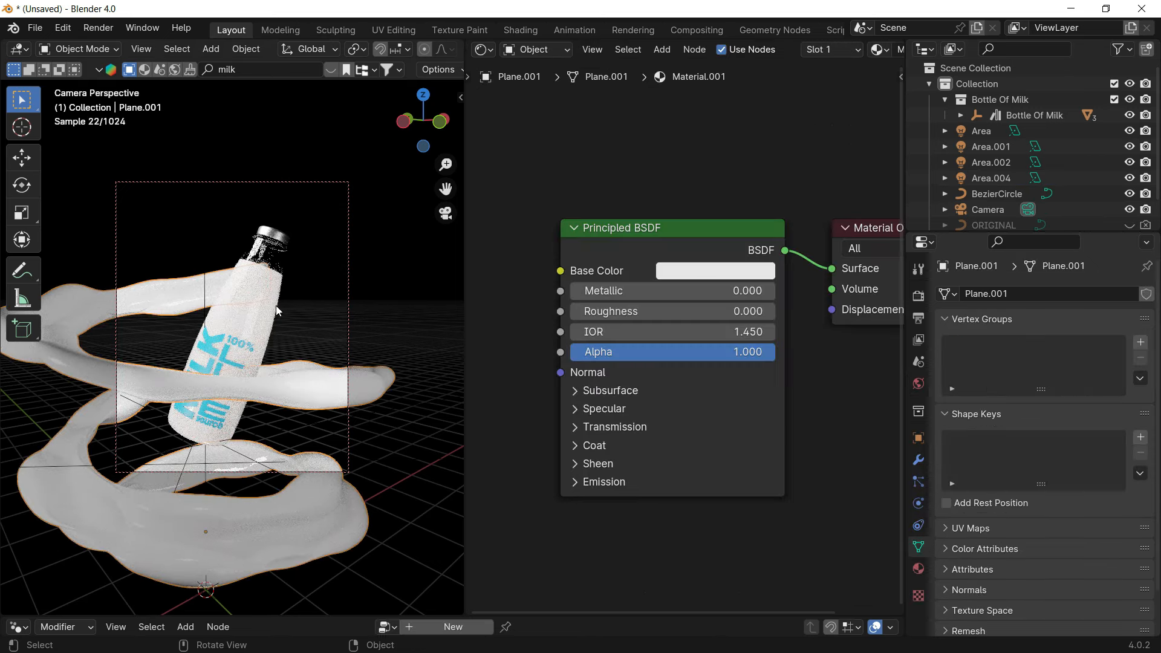
pyautogui.click(321, 300)
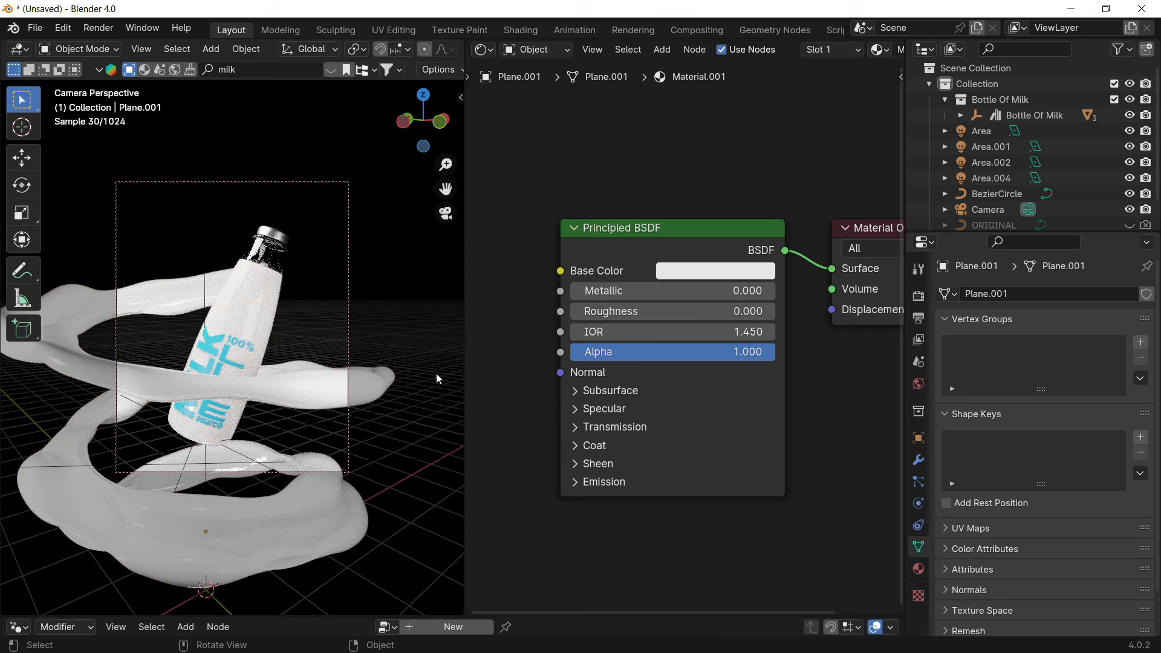
pyautogui.moveTo(662, 289); pyautogui.dragTo(663, 267, button='middle')
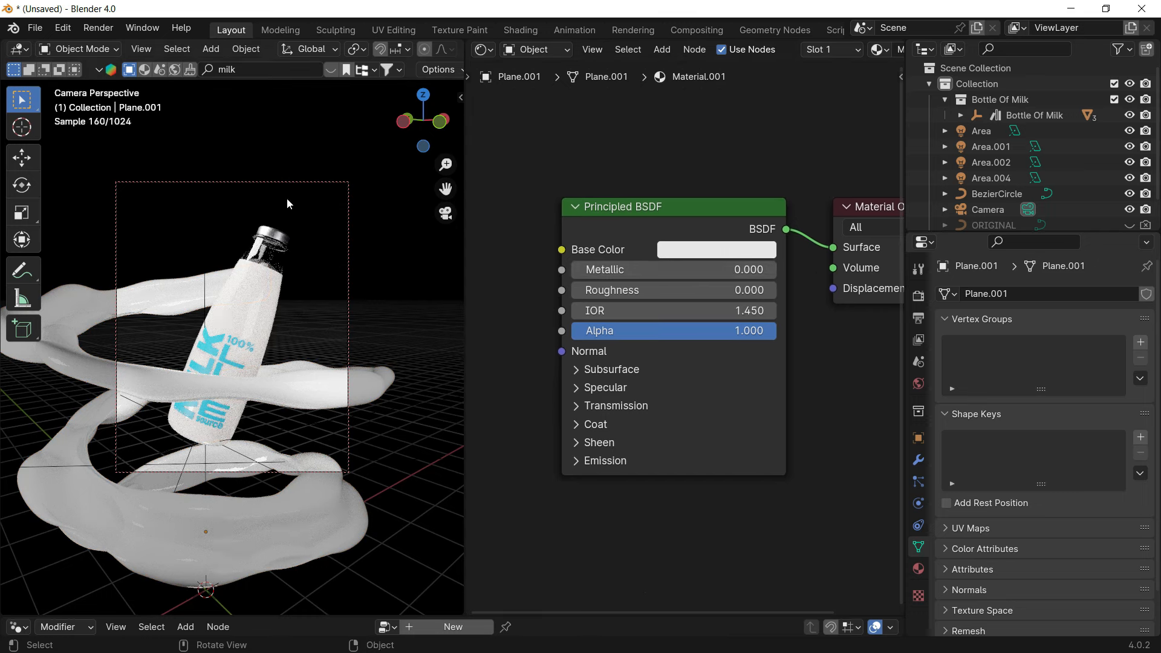
# Step: Delete the milk swirl, the Bottle Of Milk hierarchy and the remaining ТраекторияNurbs objects from the scene
pyautogui.click(37, 28)
pyautogui.press('Delete')
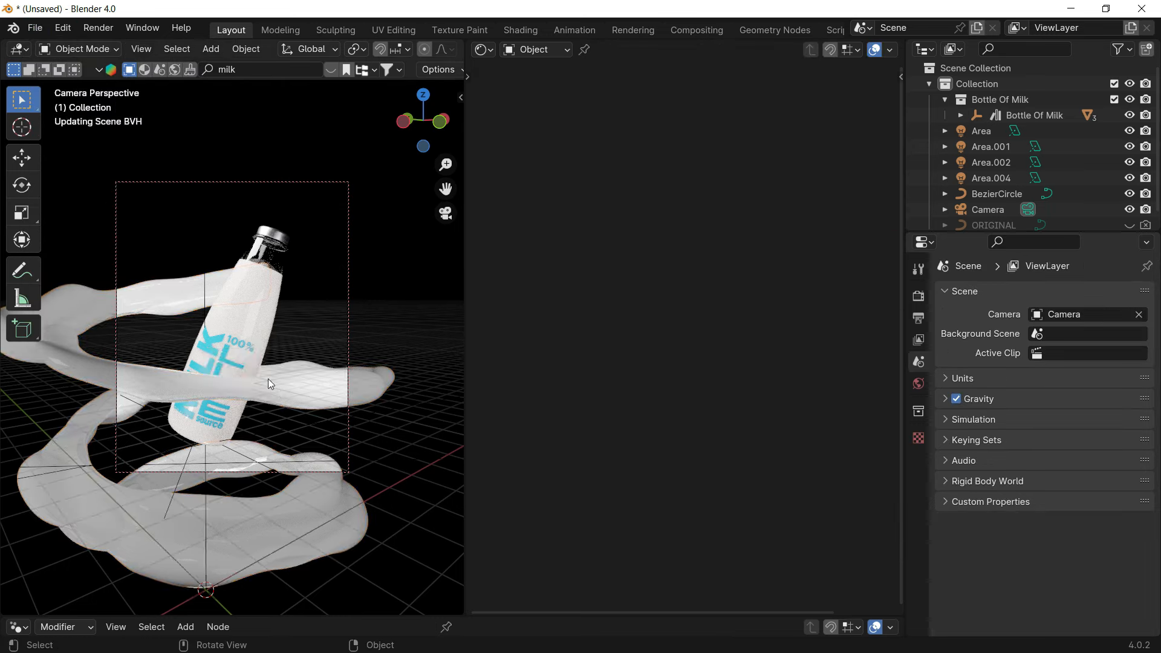
pyautogui.click(1016, 100)
pyautogui.press('Delete')
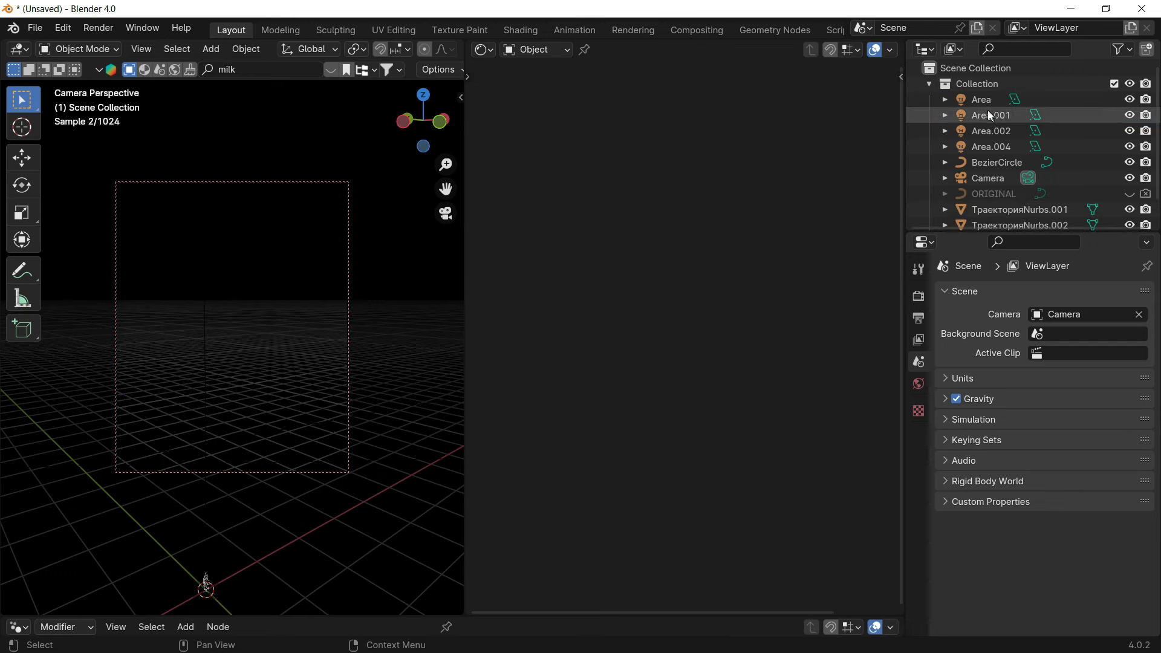
pyautogui.scroll(-2, 998, 206)
pyautogui.click(1003, 187)
pyautogui.keyDown('shift'); pyautogui.click(1007, 210); pyautogui.keyUp('shift')
pyautogui.press('Delete')
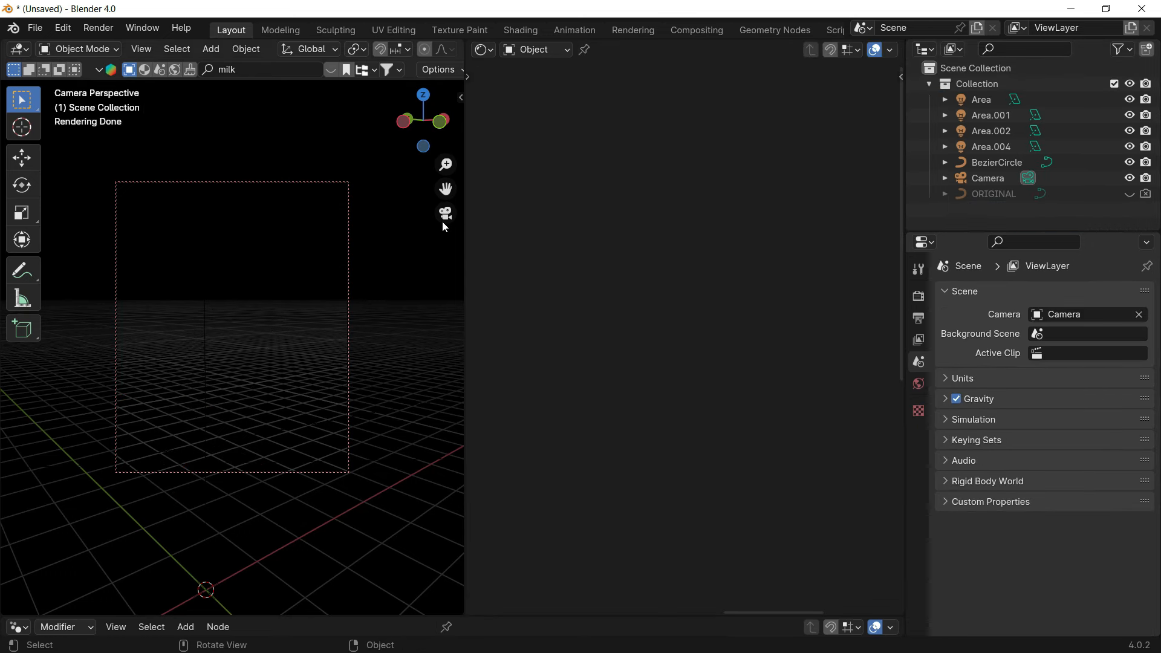
# Step: Unhide and select the ORIGINAL spiral curve, and show it in solid shading outside the camera view
pyautogui.click(349, 252)
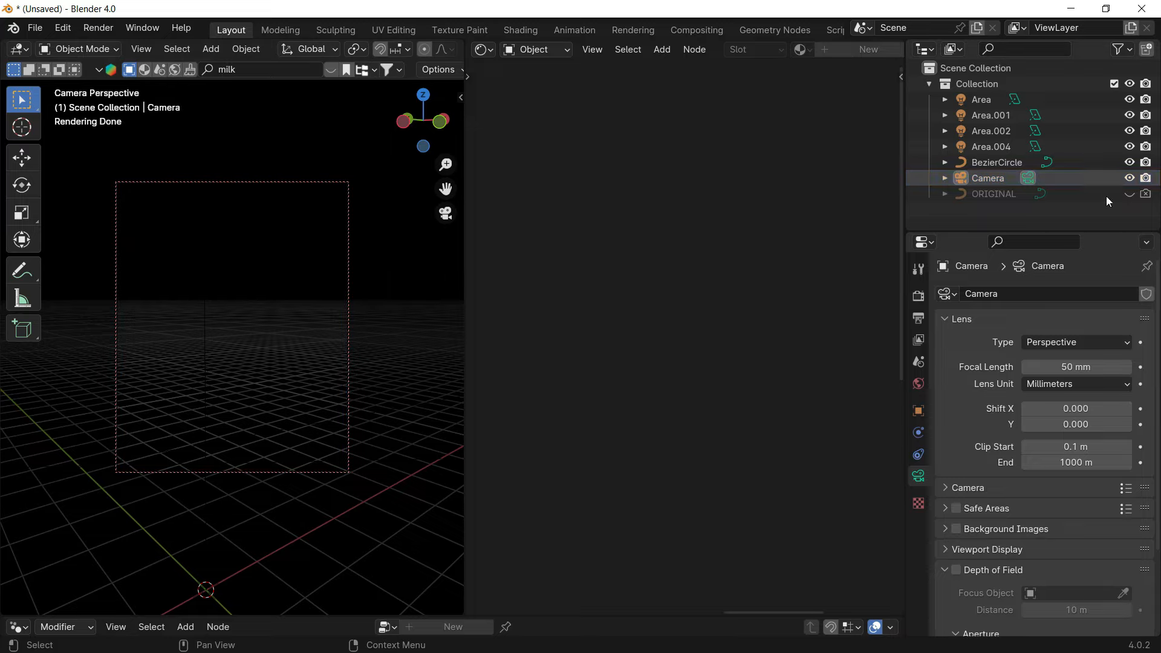
pyautogui.click(1130, 193)
pyautogui.click(1063, 192)
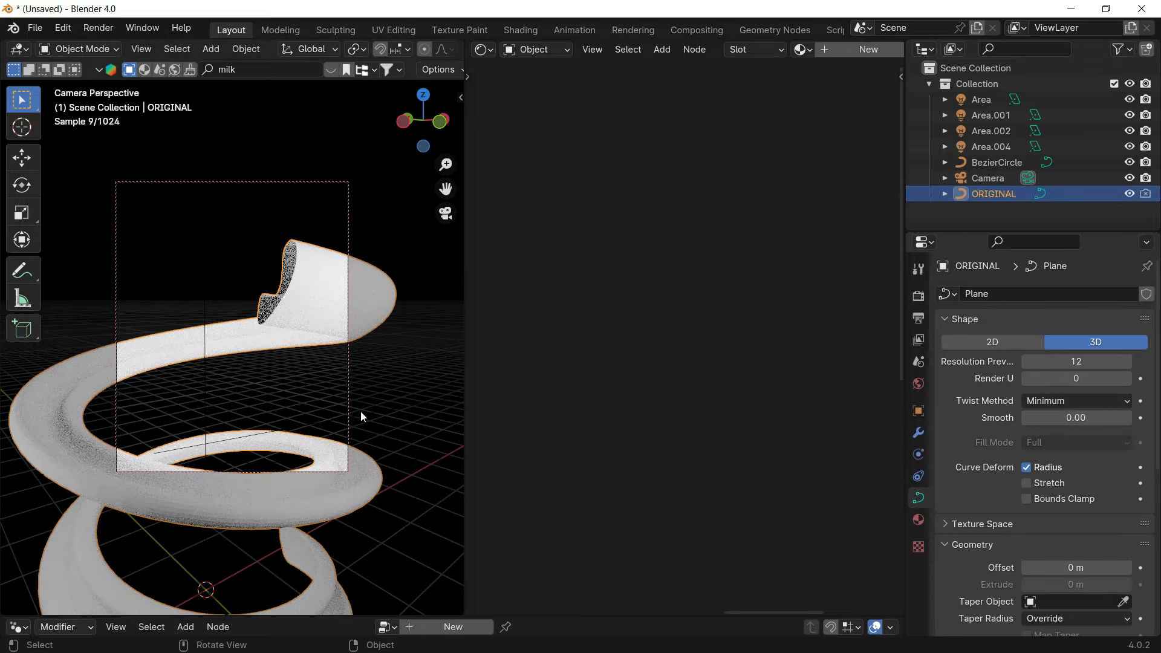
pyautogui.click(446, 213)
pyautogui.moveTo(386, 317); pyautogui.dragTo(299, 316, button='middle')
pyautogui.scroll(3, 291, 344)
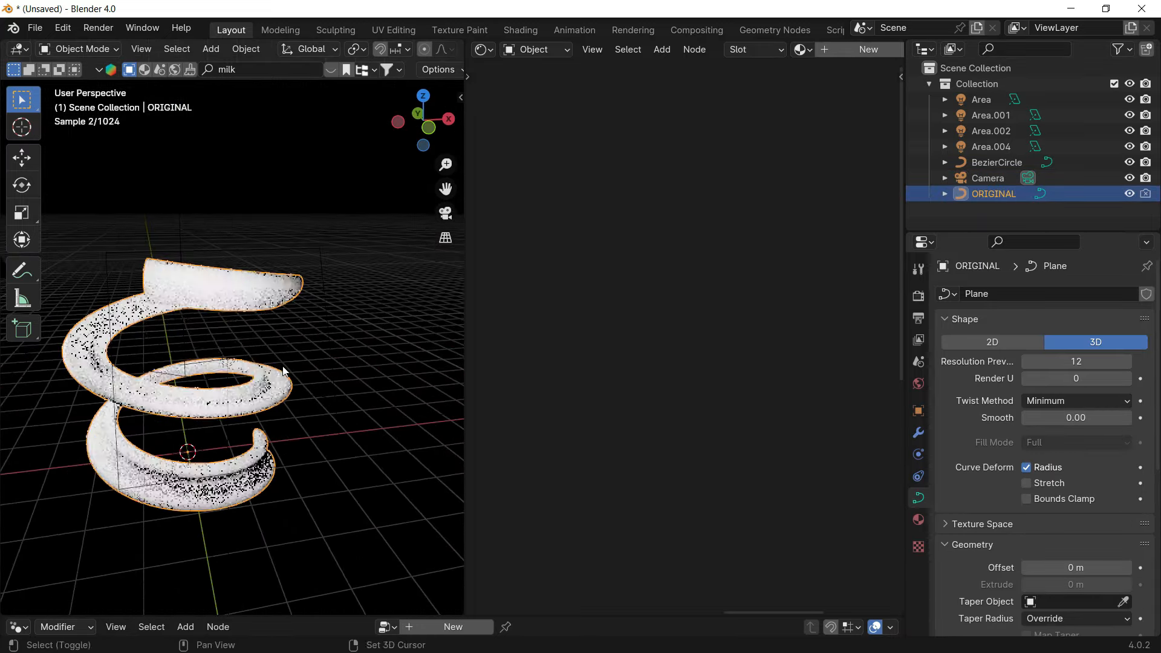
pyautogui.moveTo(285, 371); pyautogui.dragTo(325, 313, button='middle')
pyautogui.press('z')
pyautogui.click(400, 344)
pyautogui.moveTo(402, 357)
pyautogui.mouseDown(button='middle')
pyautogui.moveTo(266, 388)
pyautogui.moveTo(417, 371)
pyautogui.moveTo(296, 406)
pyautogui.moveTo(326, 363)
pyautogui.mouseUp(button='middle')
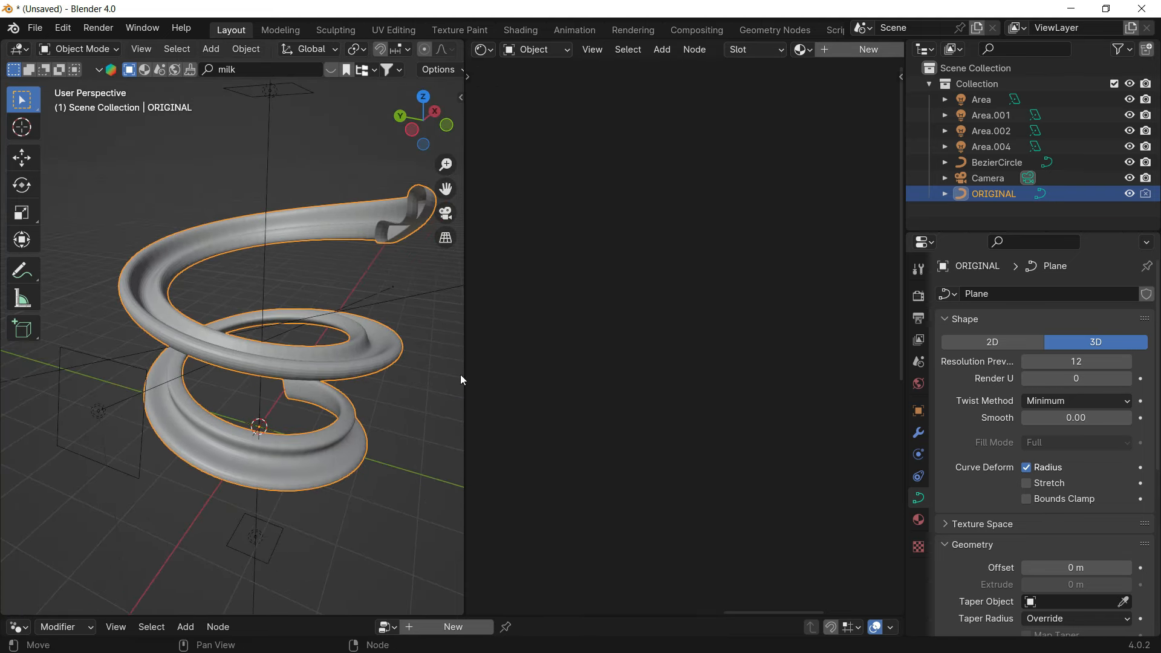
# Step: Duplicate the ORIGINAL spiral in place, hide the source curve in the viewport, and enable the copy for rendering
pyautogui.hotkey('shift', 'd')
pyautogui.press('Escape')
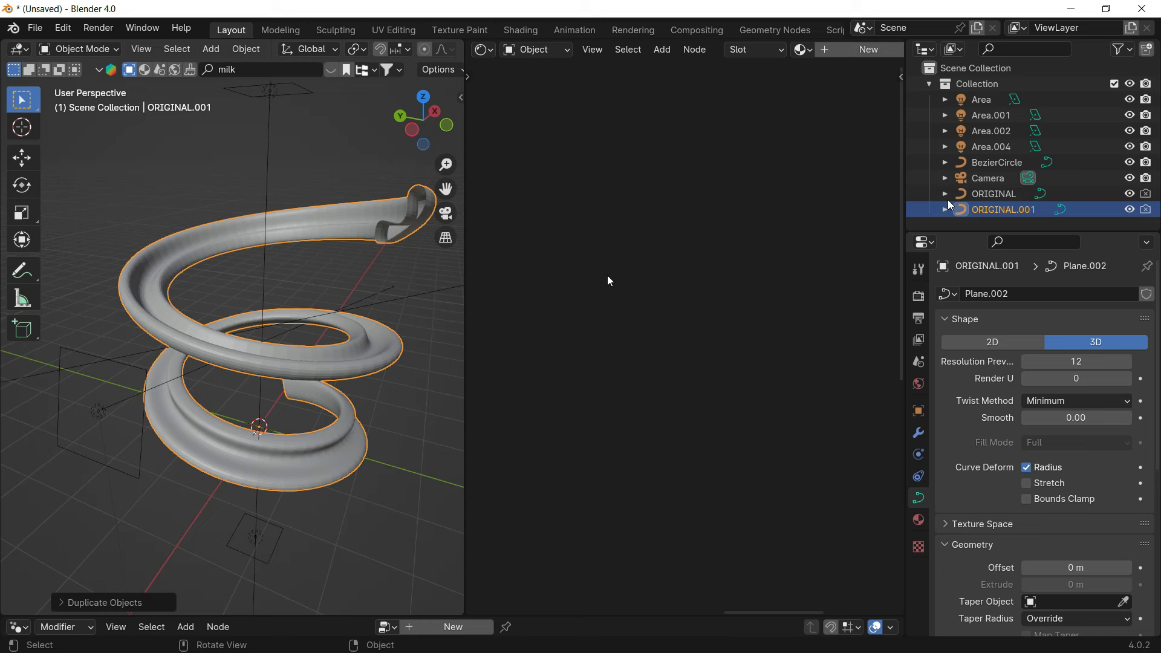
pyautogui.click(1144, 209)
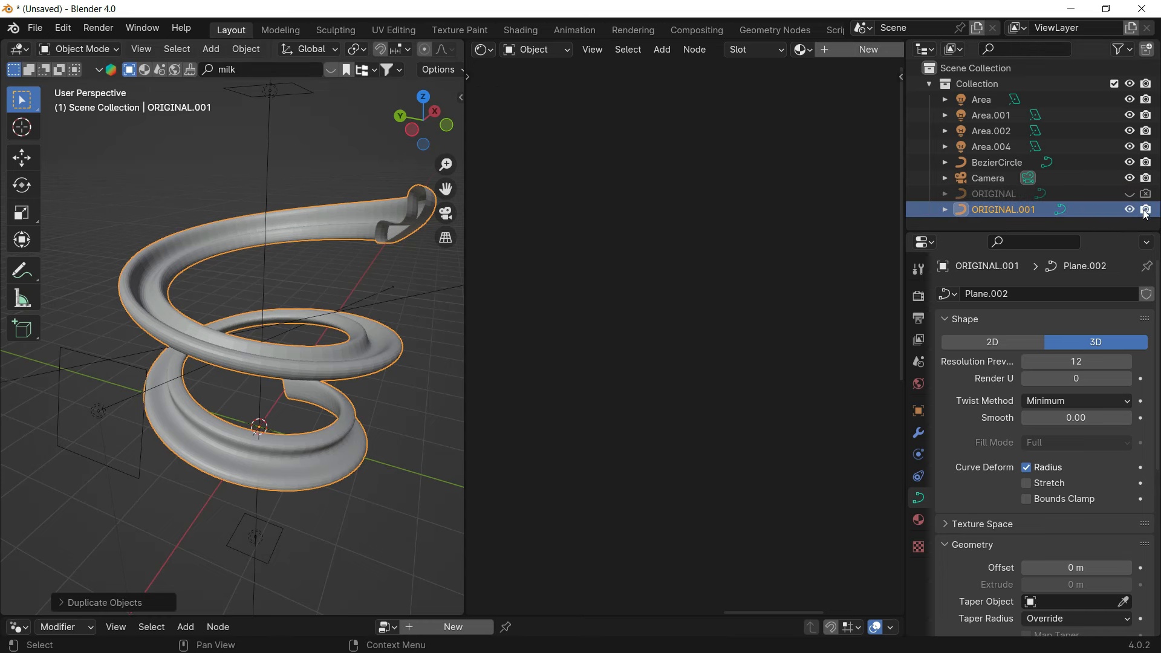
# Step: Convert the duplicated spiral curve to a mesh
pyautogui.moveTo(373, 344); pyautogui.dragTo(337, 262, button='middle')
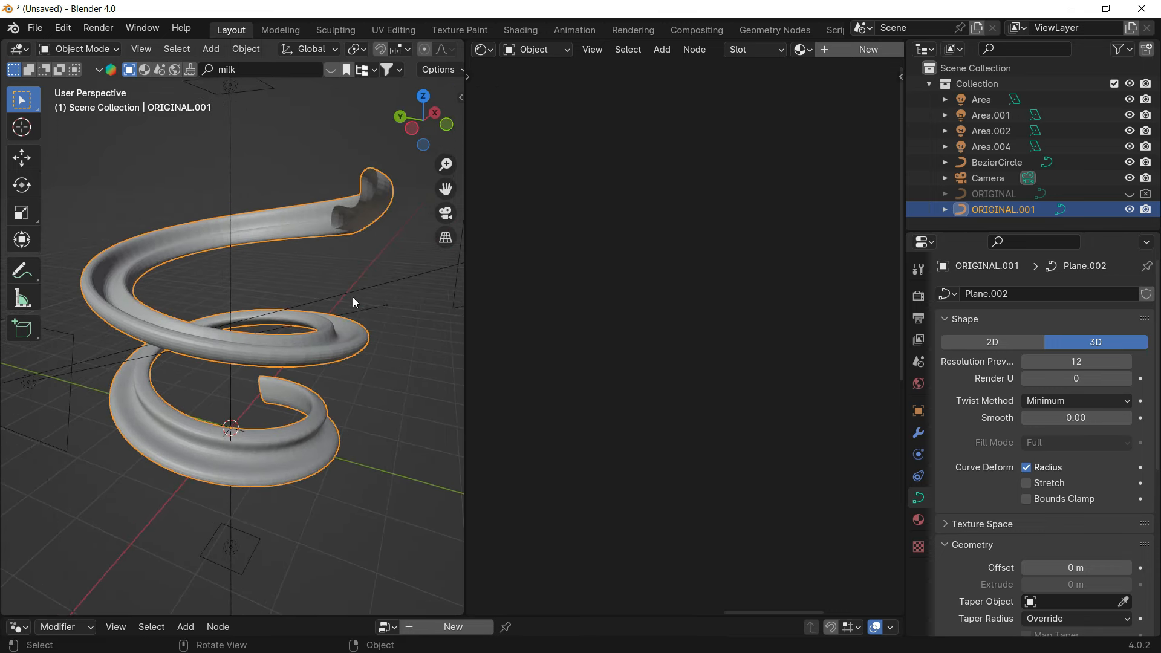
pyautogui.rightClick(334, 211)
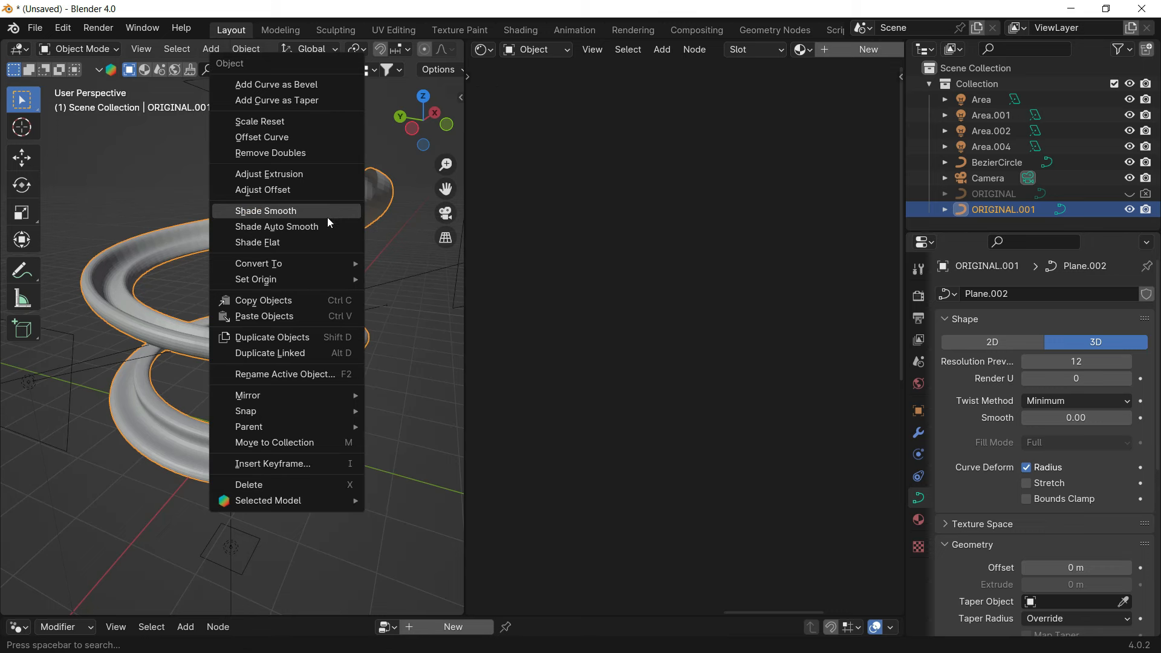
pyautogui.moveTo(306, 265)
pyautogui.click(416, 279)
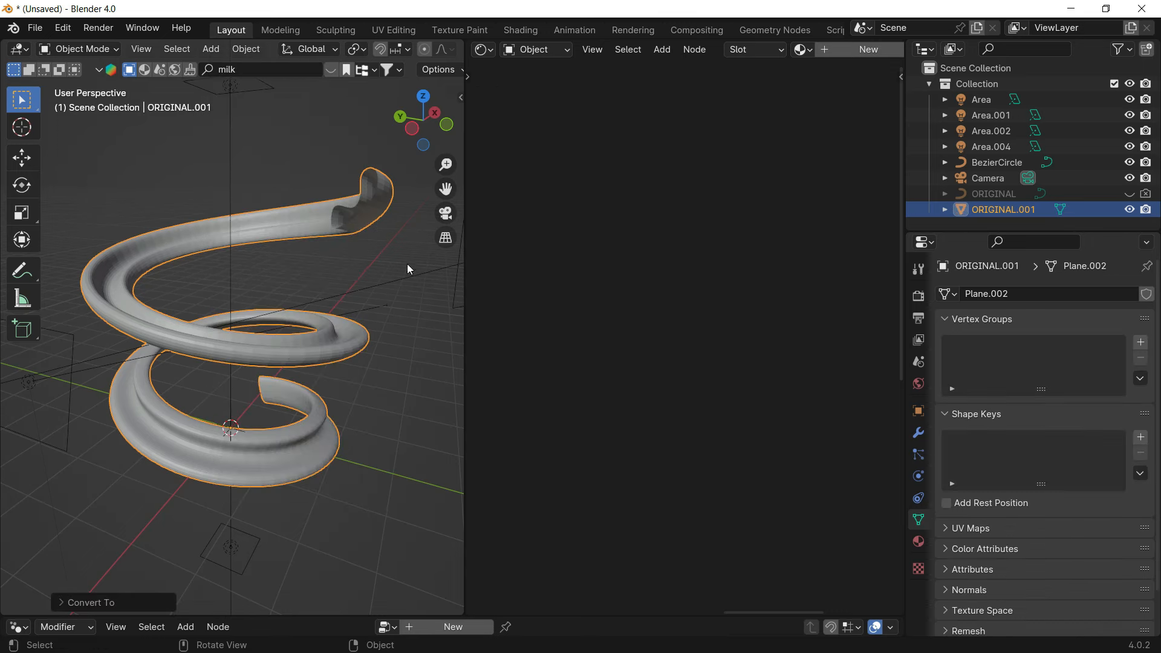
# Step: Add a Subdivision Surface modifier to the converted spiral mesh
pyautogui.click(917, 433)
pyautogui.click(1028, 294)
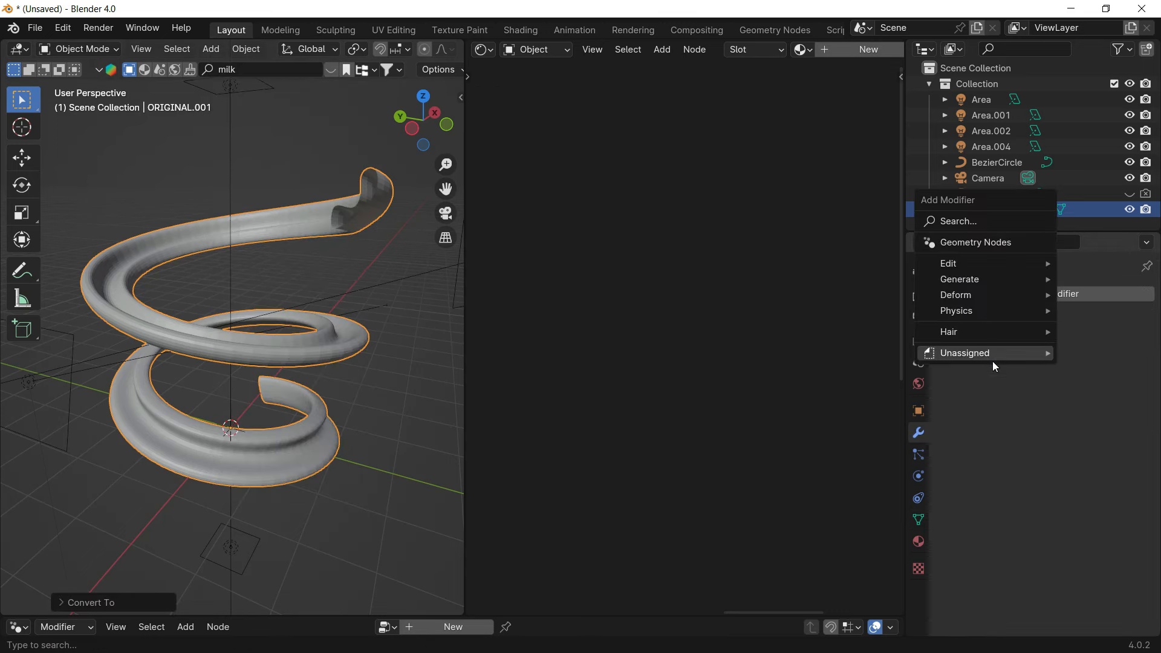
pyautogui.moveTo(982, 295)
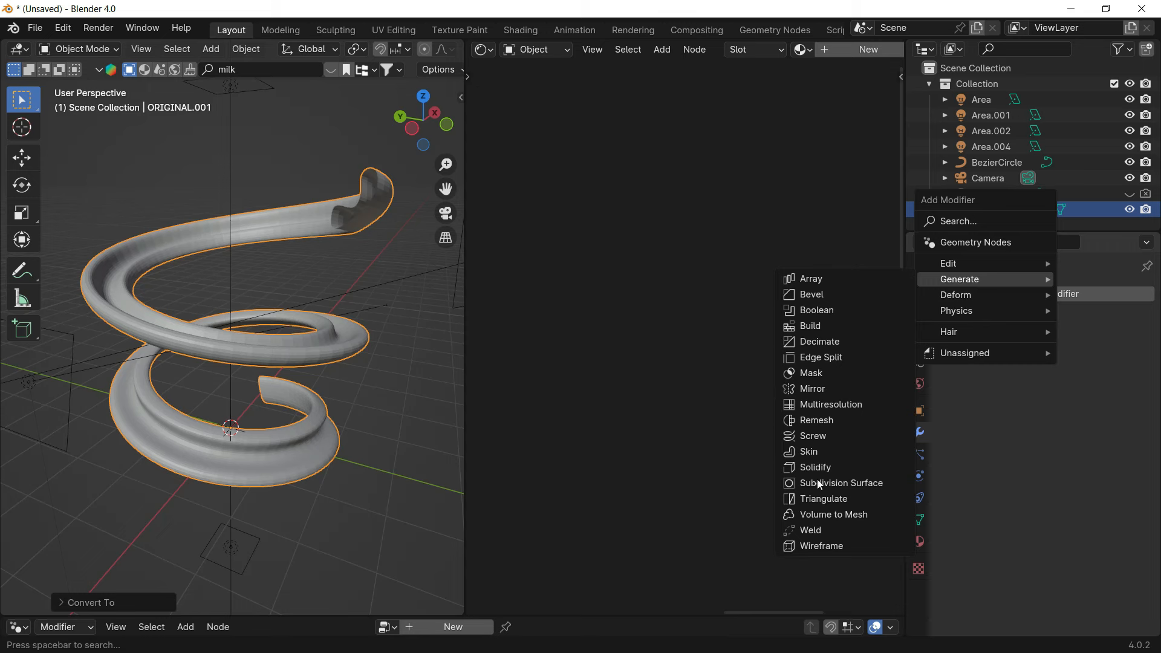
pyautogui.click(834, 486)
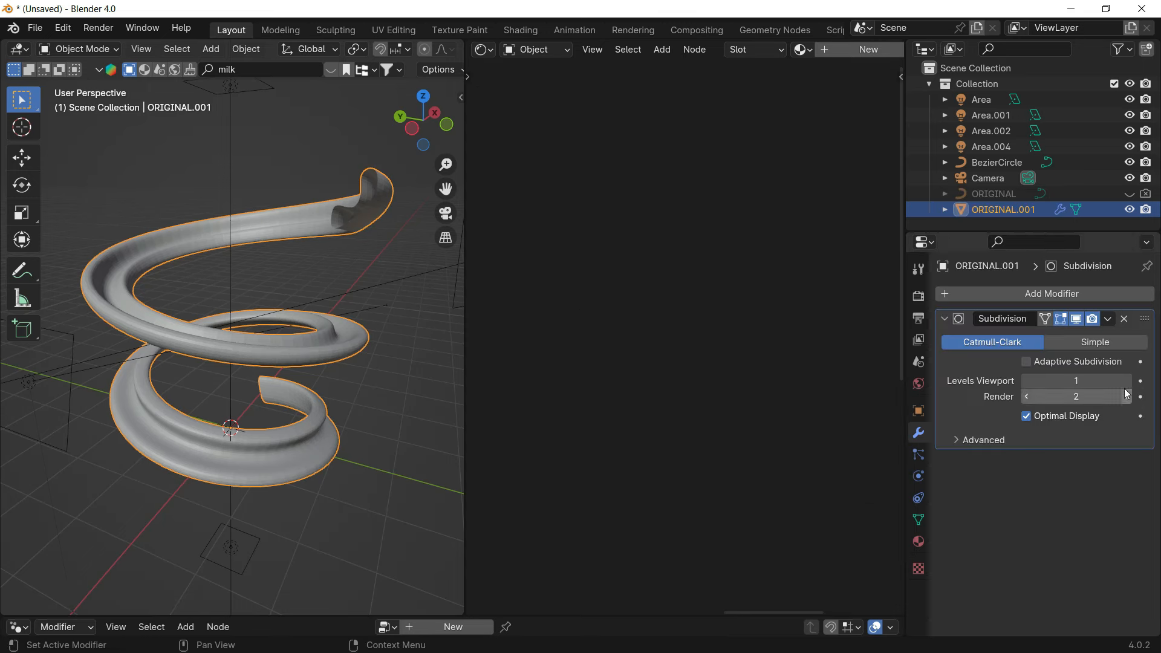
# Step: Set the Subdivision modifier's viewport level to 2 and shade the spiral mesh smooth
pyautogui.rightClick(302, 201)
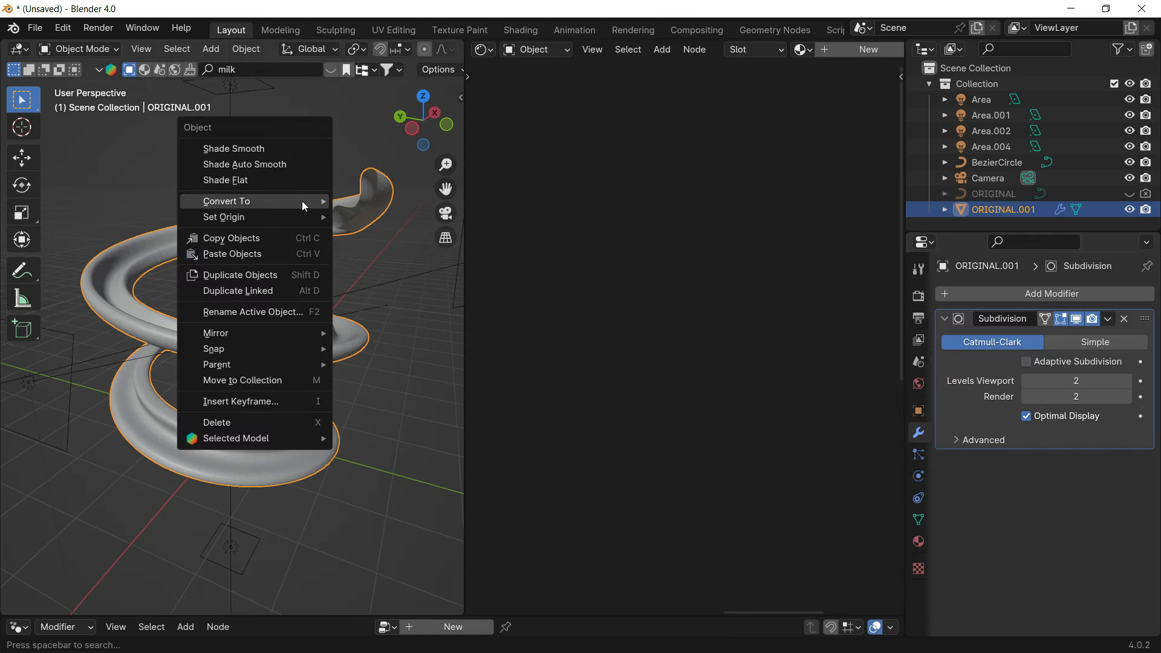
pyautogui.click(266, 151)
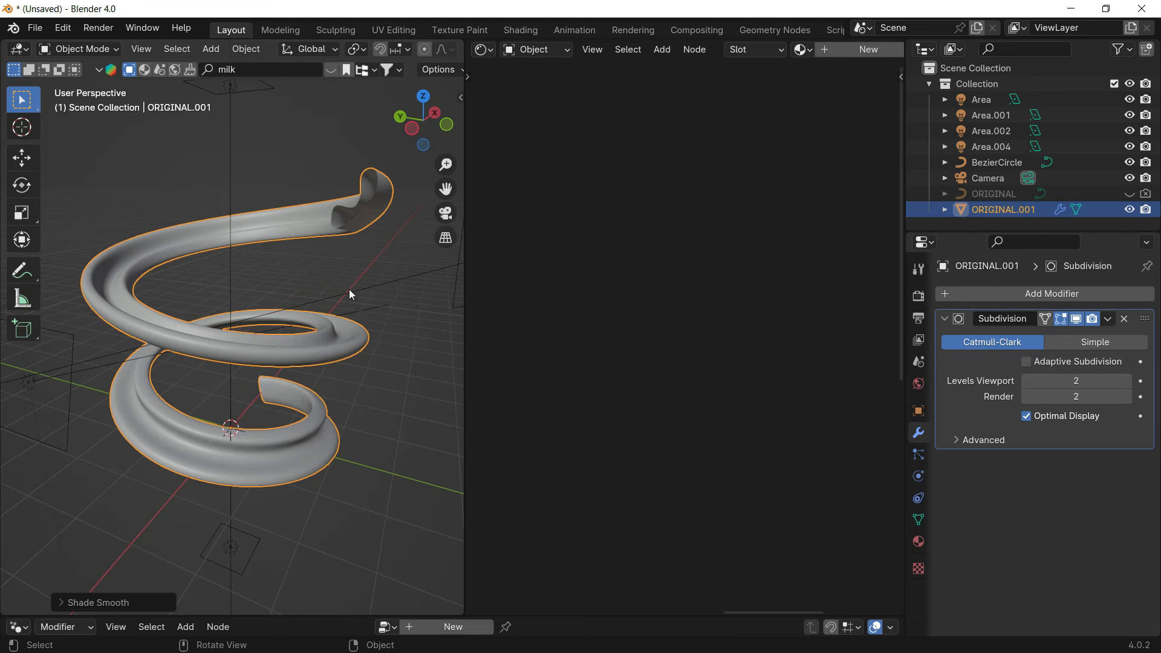
pyautogui.keyDown('shift'); pyautogui.moveTo(379, 338); pyautogui.dragTo(390, 338, button='middle'); pyautogui.keyUp('shift')
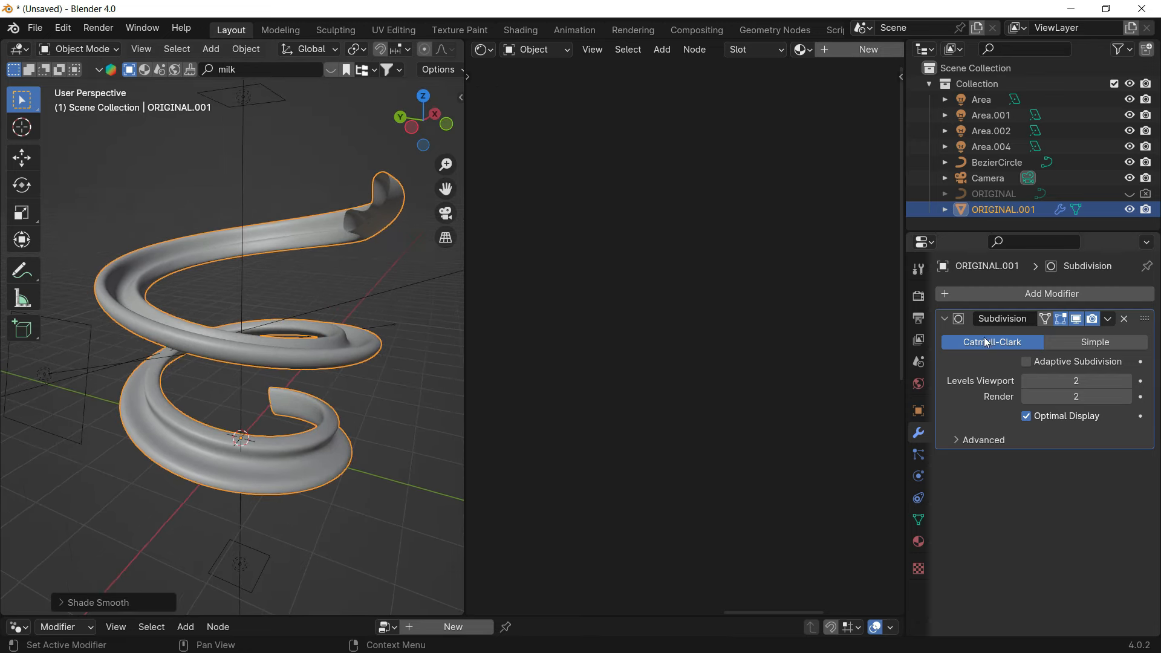
# Step: Add a Simple Deform modifier to the spiral mesh and twist it about X with an angle of -40°
pyautogui.click(983, 297)
pyautogui.moveTo(942, 312)
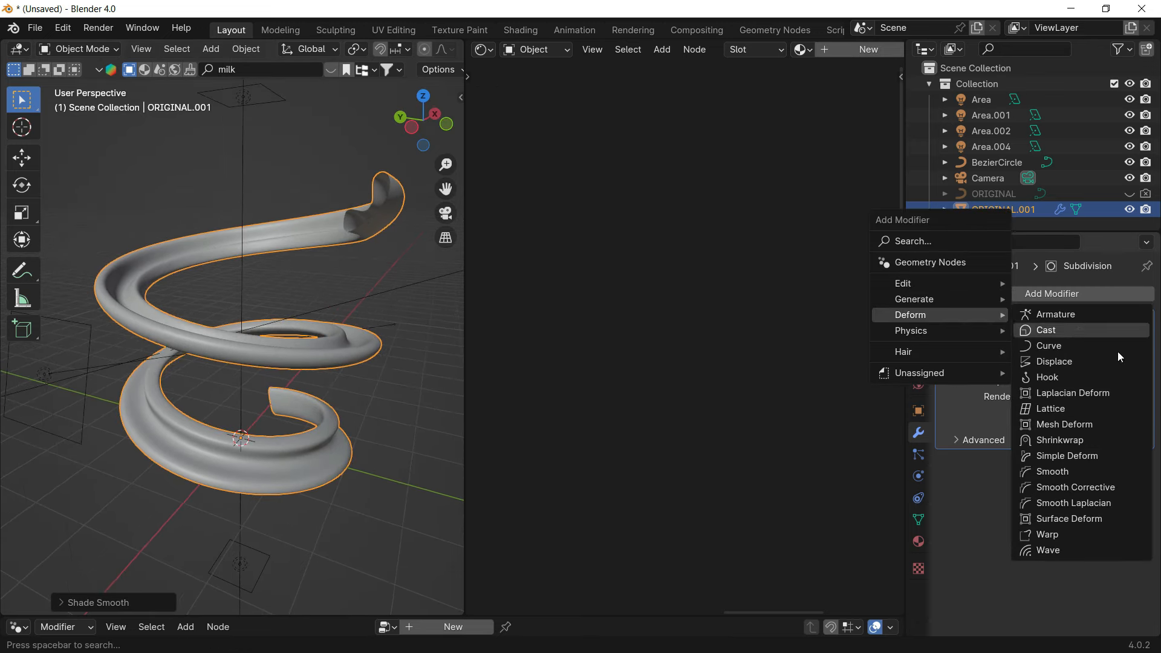
pyautogui.click(1093, 460)
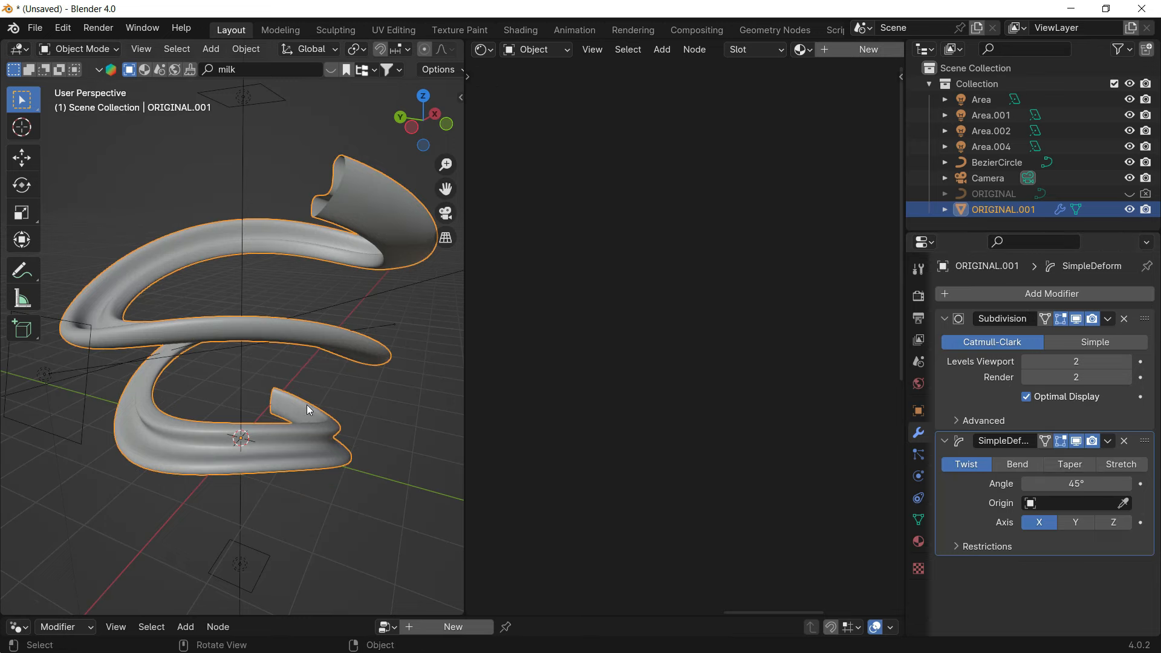
pyautogui.moveTo(308, 410)
pyautogui.mouseDown(button='middle')
pyautogui.moveTo(314, 382)
pyautogui.moveTo(318, 394)
pyautogui.mouseUp(button='middle')
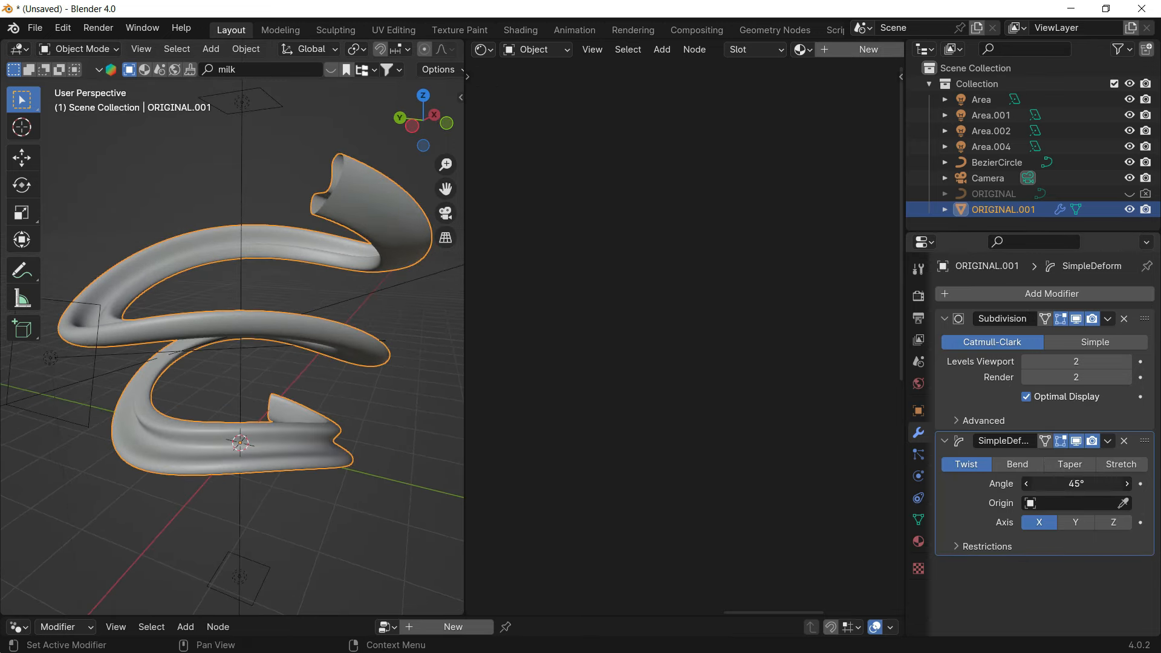
pyautogui.moveTo(1076, 483); pyautogui.dragTo(1025, 483)
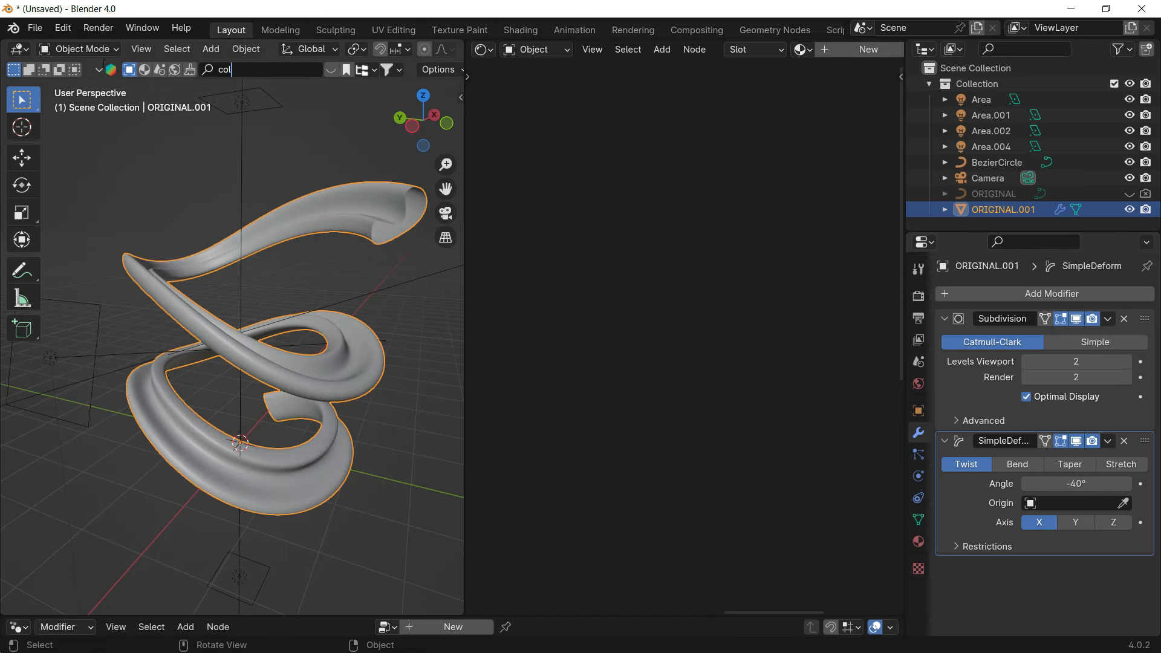
# Step: Search the asset library for cola and import the red Coca-Cola can model, leaving the asset results closed
pyautogui.click(331, 71)
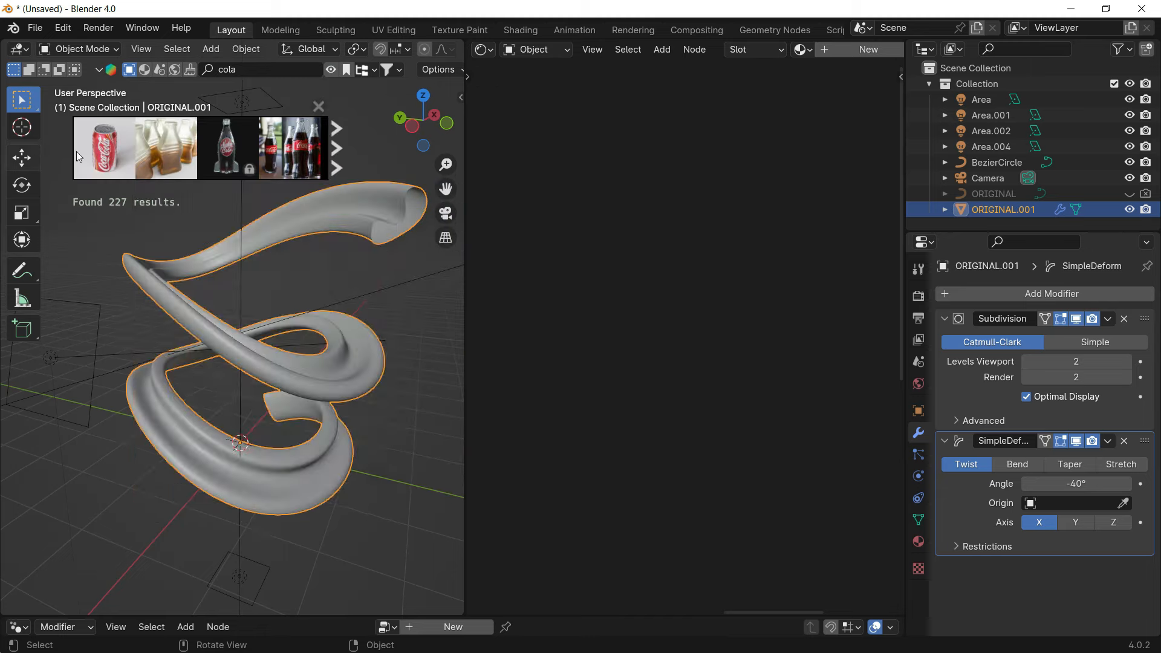
pyautogui.click(338, 155)
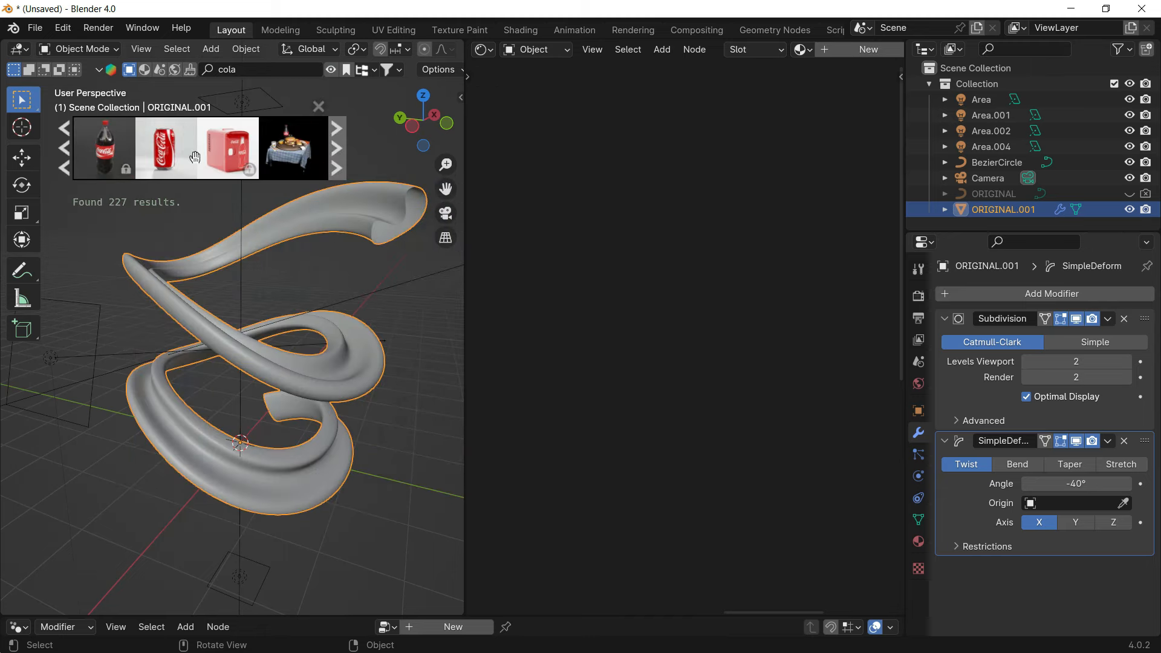
pyautogui.click(69, 149)
pyautogui.click(111, 157)
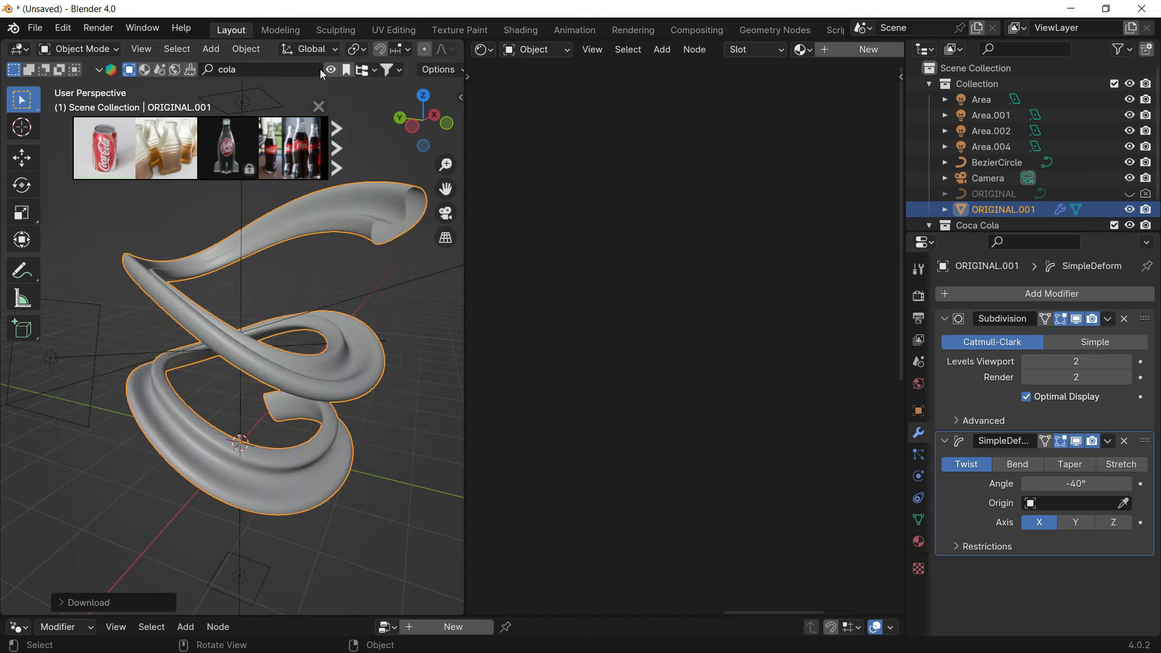
pyautogui.click(330, 70)
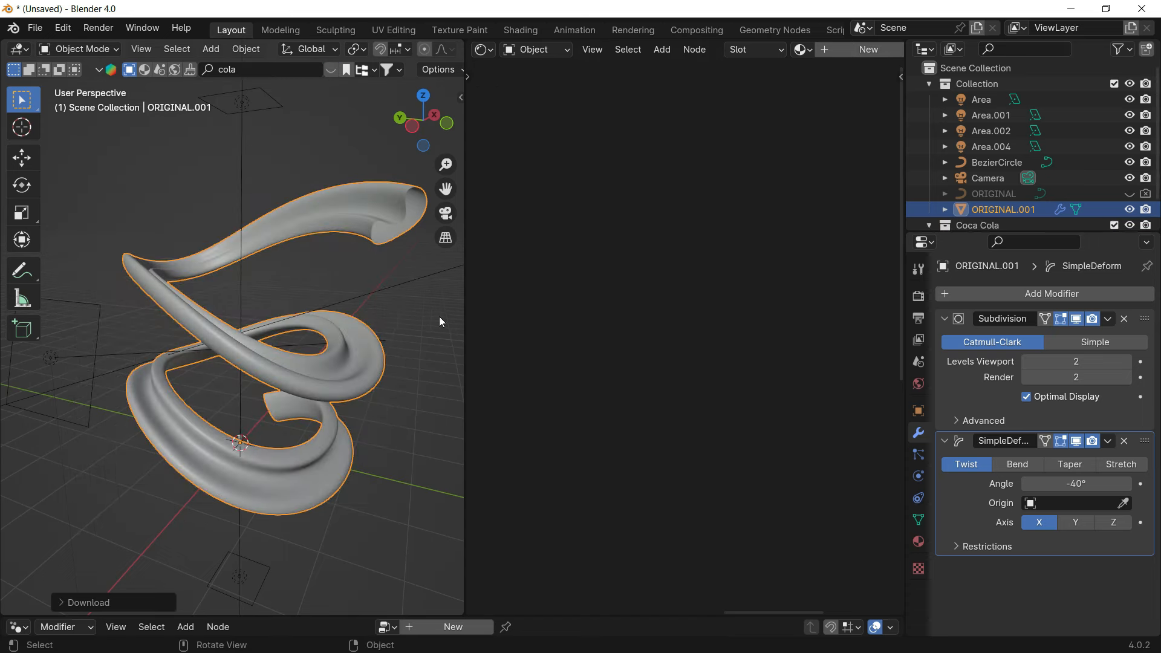
# Step: Widen the 3D viewport and scale the imported Coca Cola can up to fit inside the spiral
pyautogui.moveTo(466, 310); pyautogui.dragTo(589, 311)
pyautogui.scroll(-2, 992, 220)
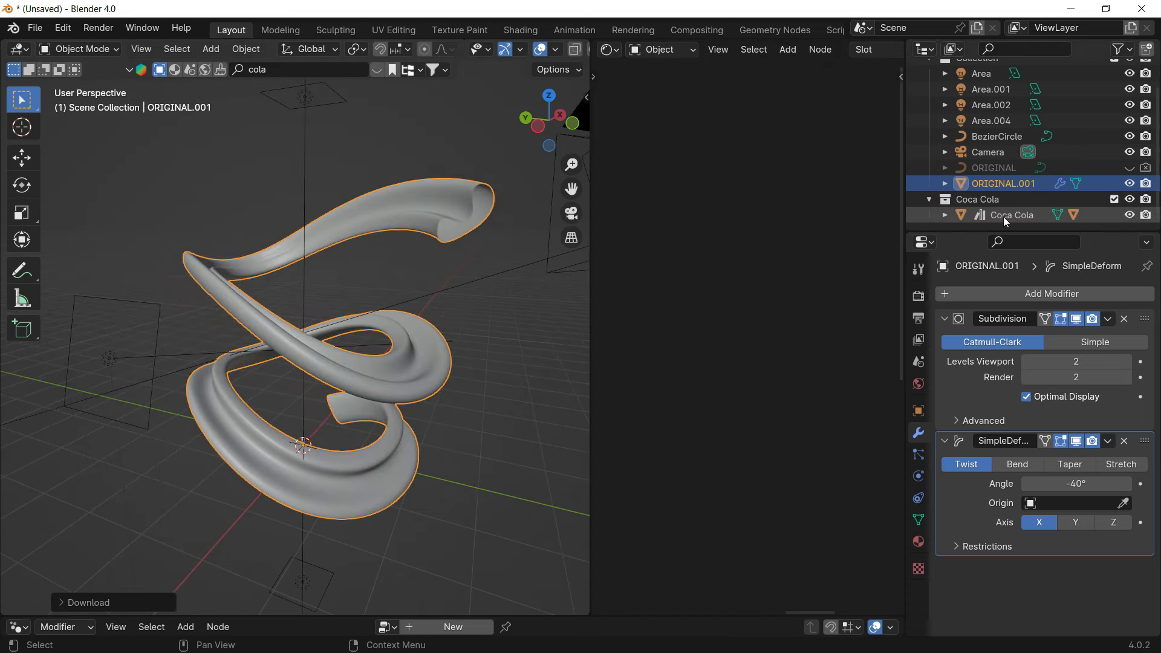
pyautogui.click(1003, 217)
pyautogui.press('s')
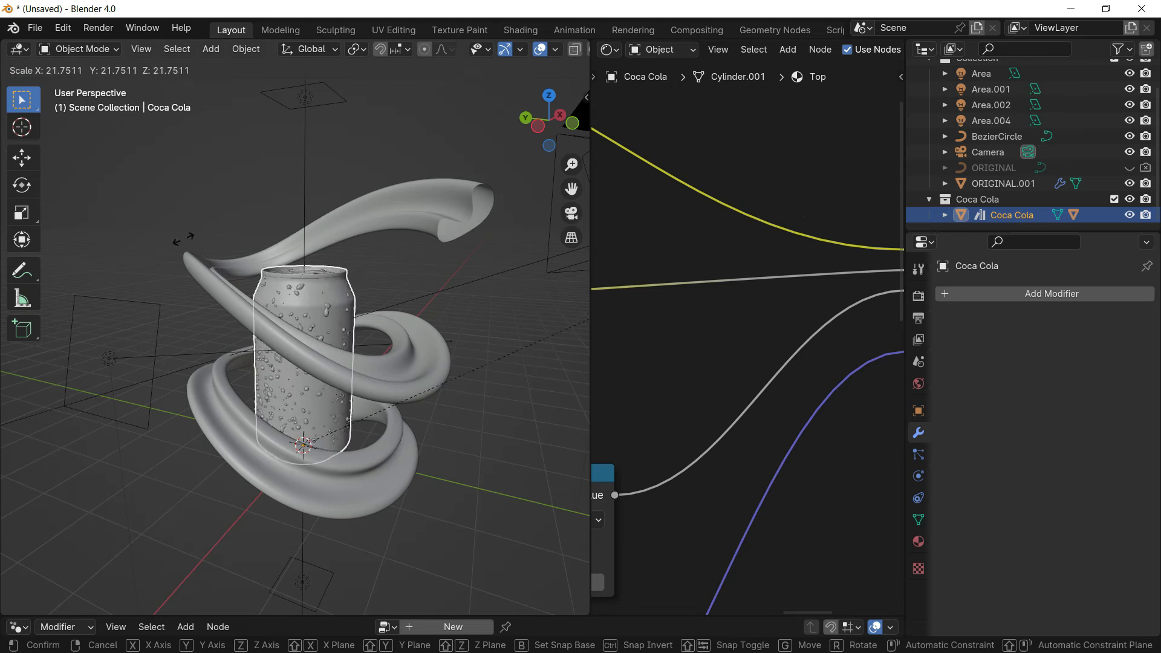
pyautogui.click(390, 359)
pyautogui.press('s')
pyautogui.click(366, 383)
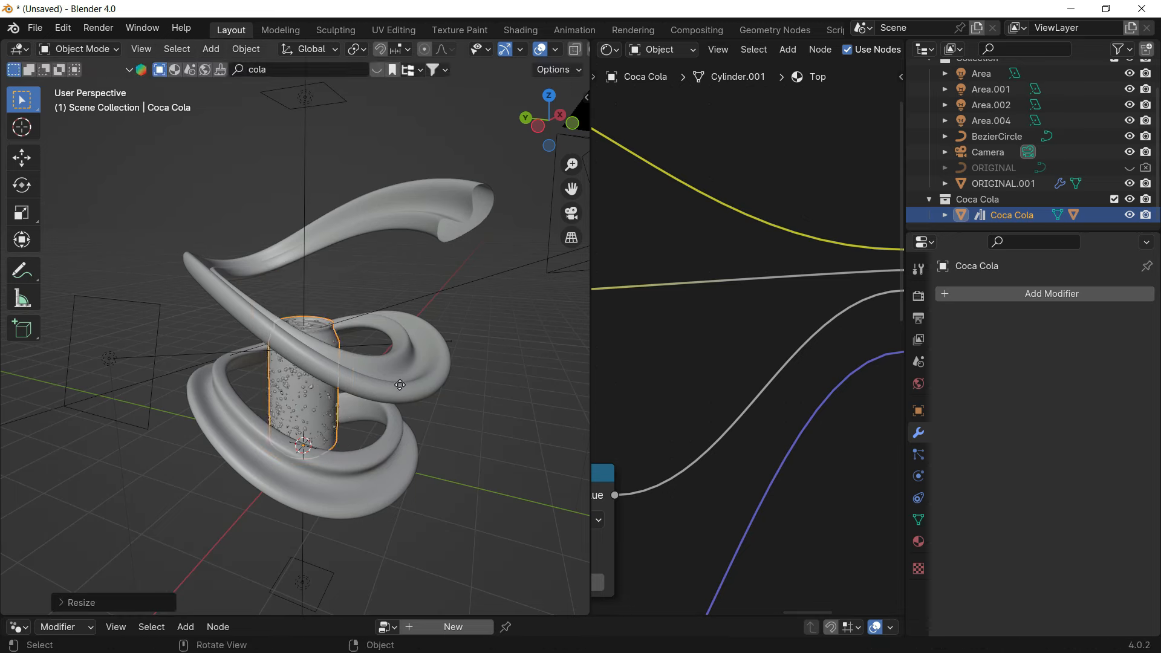
# Step: Raise the Coca Cola can along Z within the spiral and reframe both through the camera
pyautogui.press('g')
pyautogui.press('z')
pyautogui.click(365, 339)
pyautogui.click(570, 212)
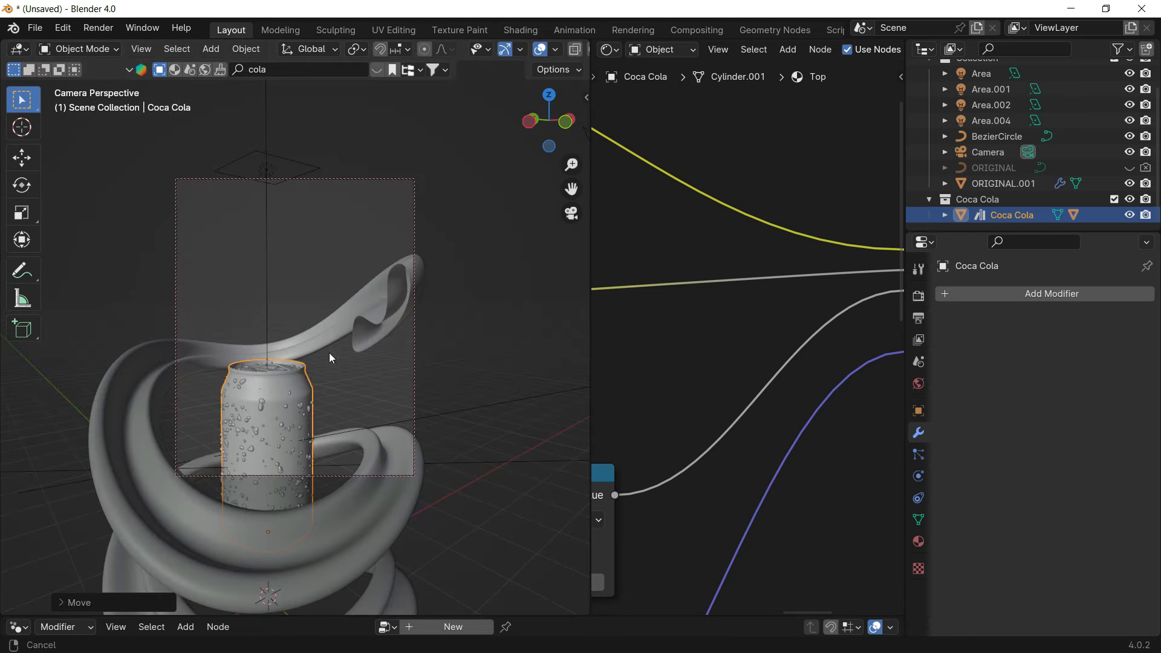
pyautogui.moveTo(329, 357); pyautogui.dragTo(363, 259, button='middle')
# Step: Try rotating the twisted spiral mesh about the Z axis
pyautogui.click(390, 226)
pyautogui.press('r')
pyautogui.press('z')
pyautogui.click(167, 263)
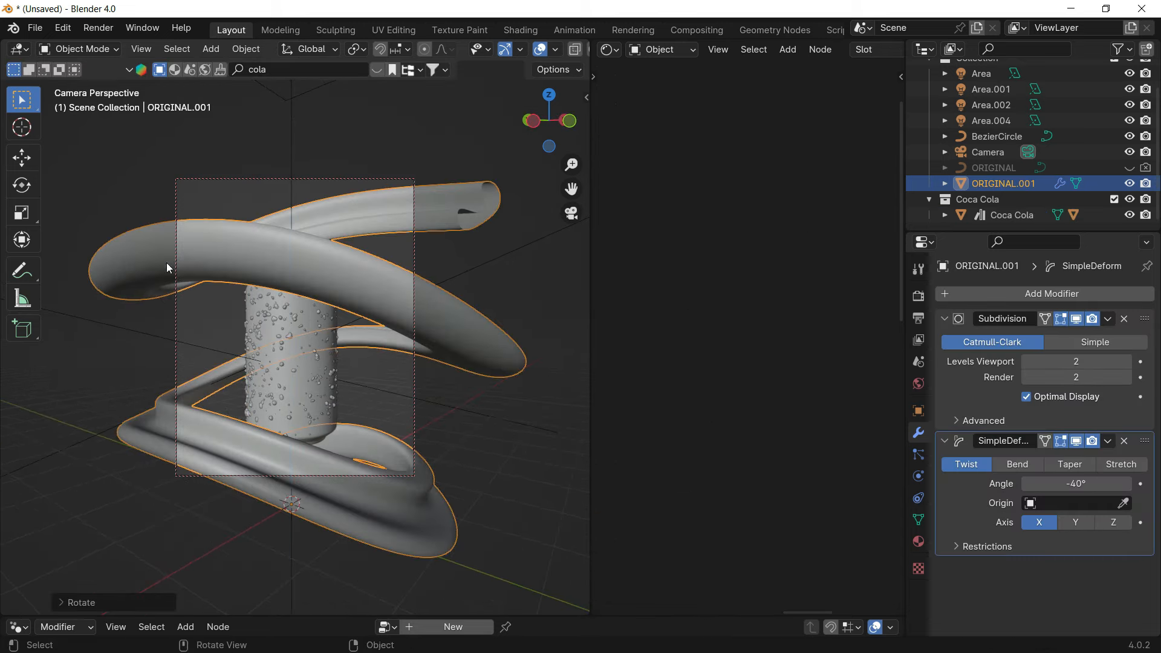
pyautogui.hotkey('ctrl', 'z')
# Step: Switch the spiral's Simple Deform modifier to Bend with an angle of -56.7° about X
pyautogui.moveTo(1076, 483); pyautogui.dragTo(996, 483)
pyautogui.click(1030, 464)
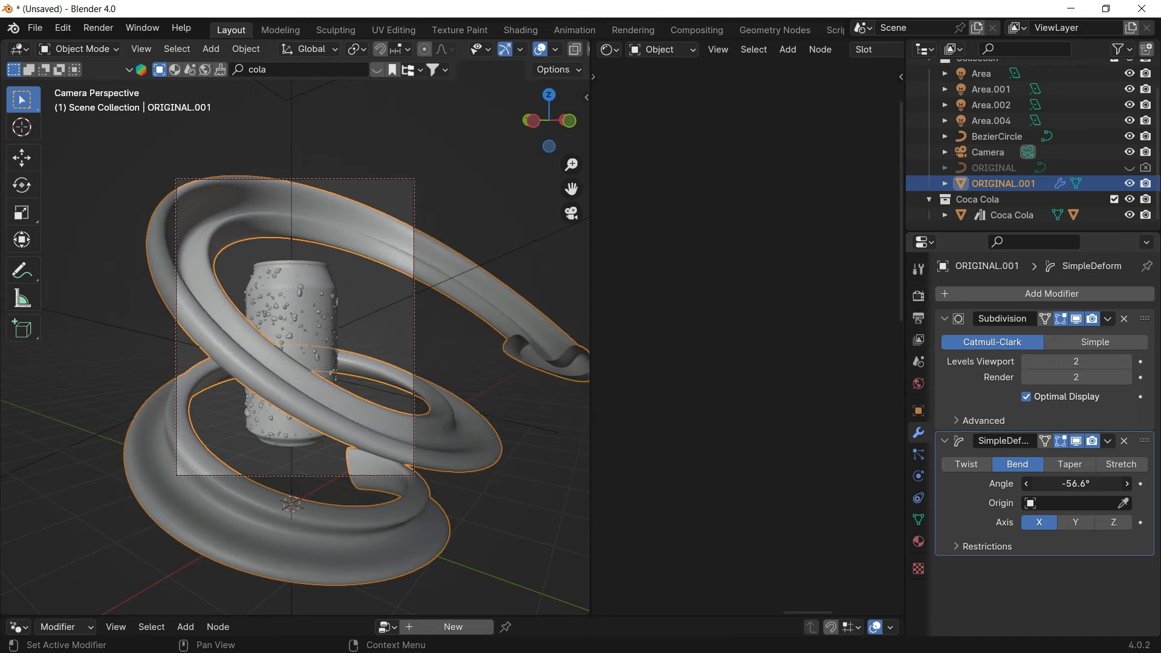
pyautogui.moveTo(474, 479); pyautogui.dragTo(469, 466, button='middle')
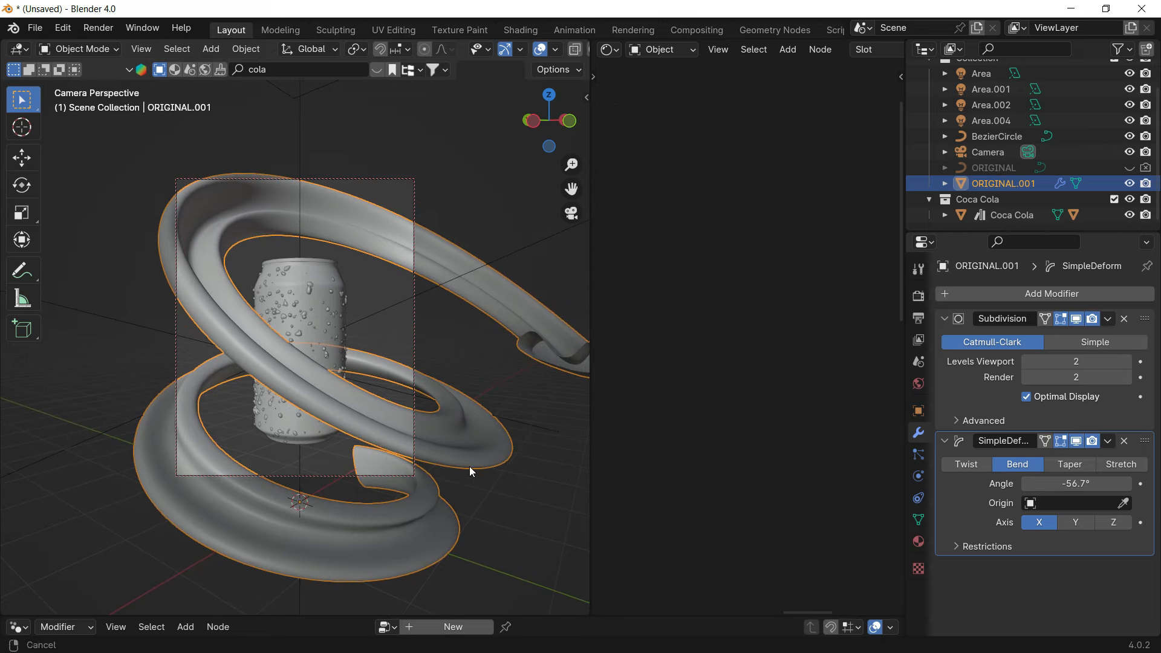
pyautogui.scroll(1, 390, 396)
pyautogui.scroll(-2, 391, 396)
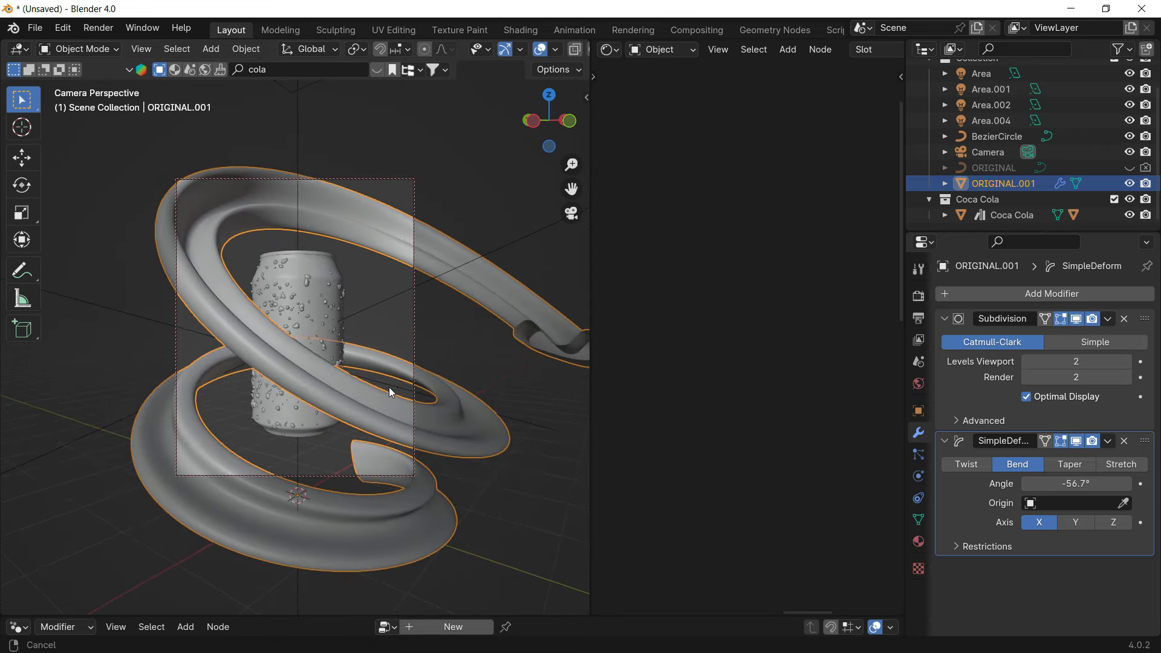
# Step: Check the bent spiral and can in rendered shading from a new camera angle, and return to solid shading
pyautogui.press('z')
pyautogui.click(451, 216)
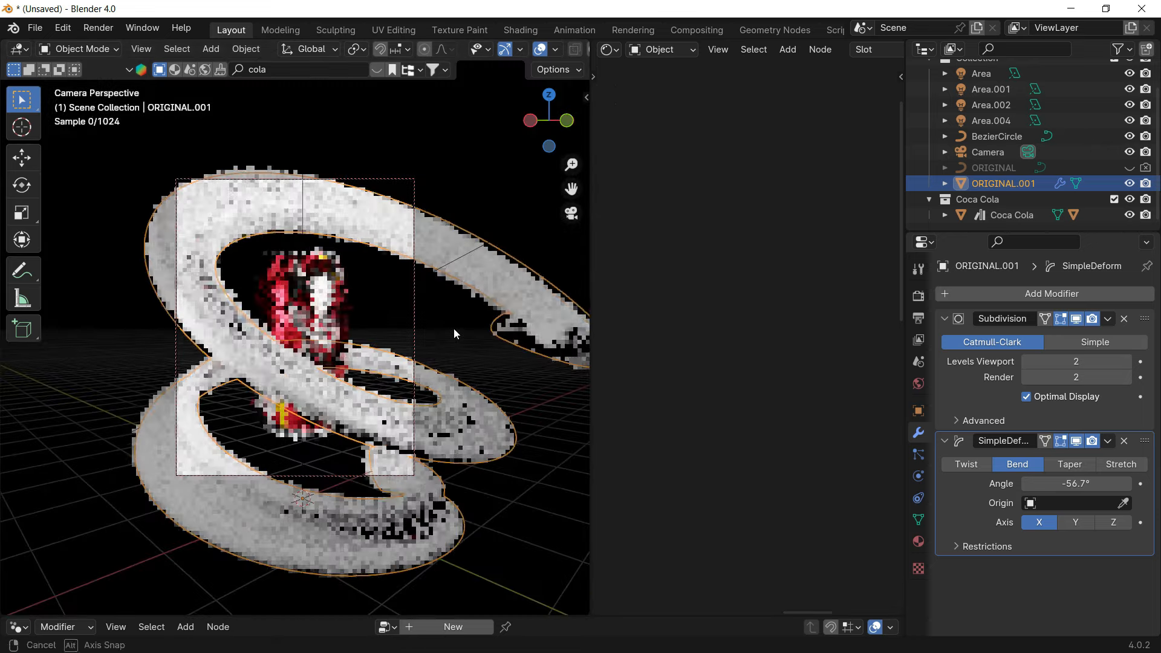
pyautogui.moveTo(462, 345)
pyautogui.mouseDown(button='middle')
pyautogui.moveTo(386, 336)
pyautogui.moveTo(458, 344)
pyautogui.moveTo(442, 336)
pyautogui.mouseUp(button='middle')
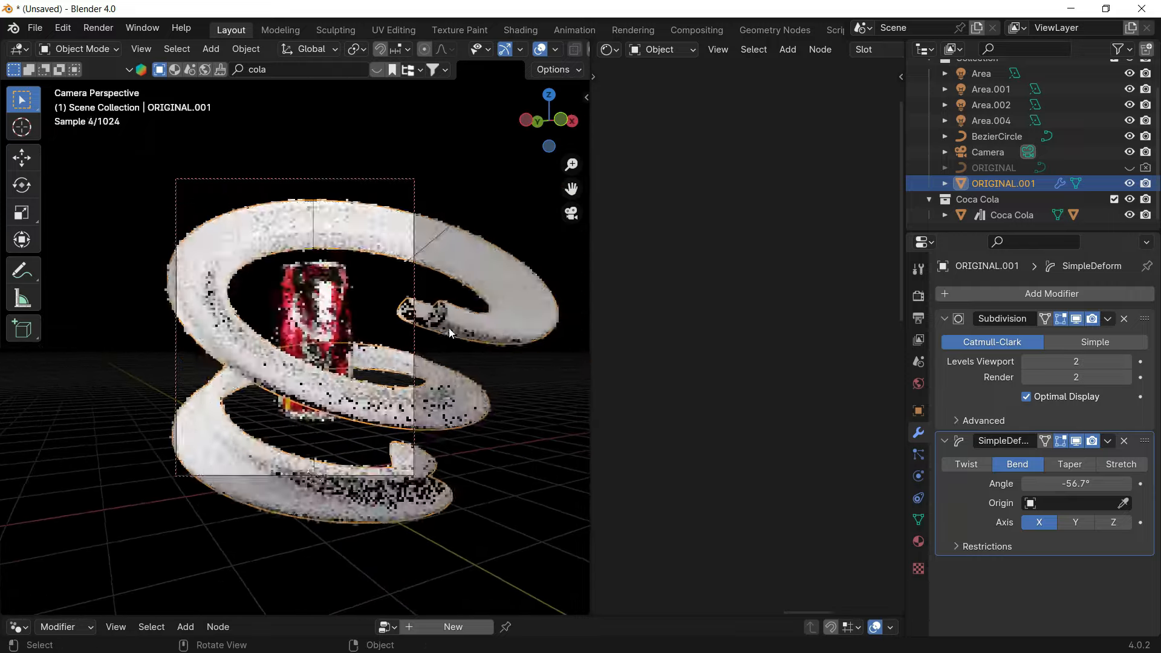
pyautogui.press('z')
pyautogui.click(528, 328)
# Step: Stretch the spiral mesh taller along the Z axis
pyautogui.press('s')
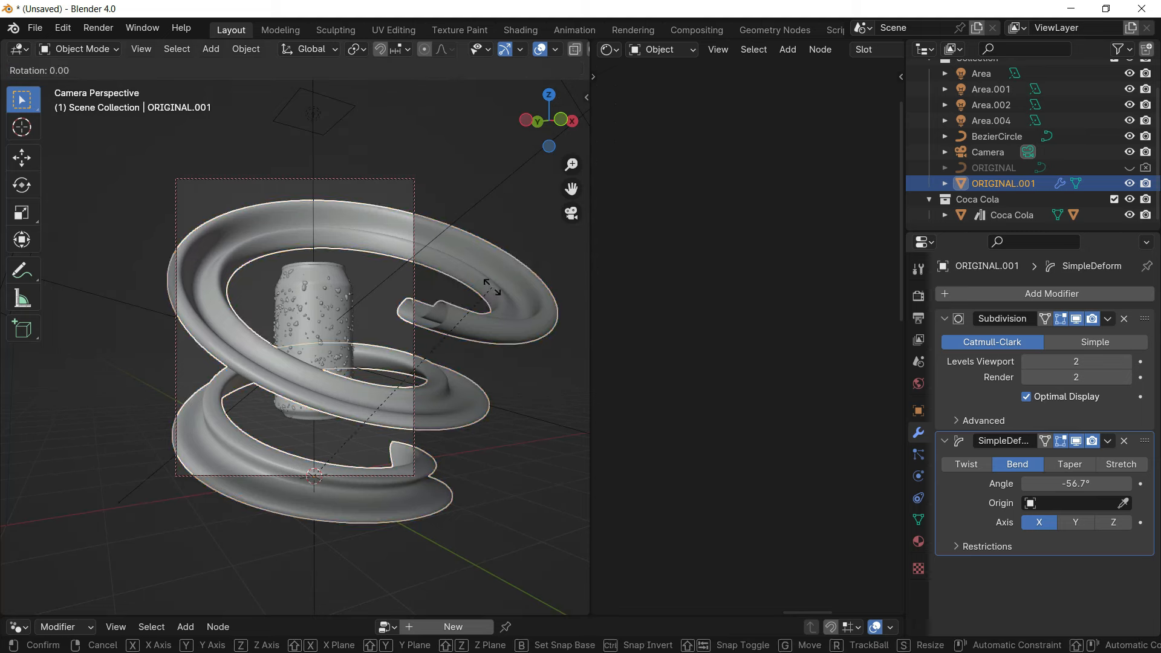
pyautogui.press('z')
pyautogui.click(474, 208)
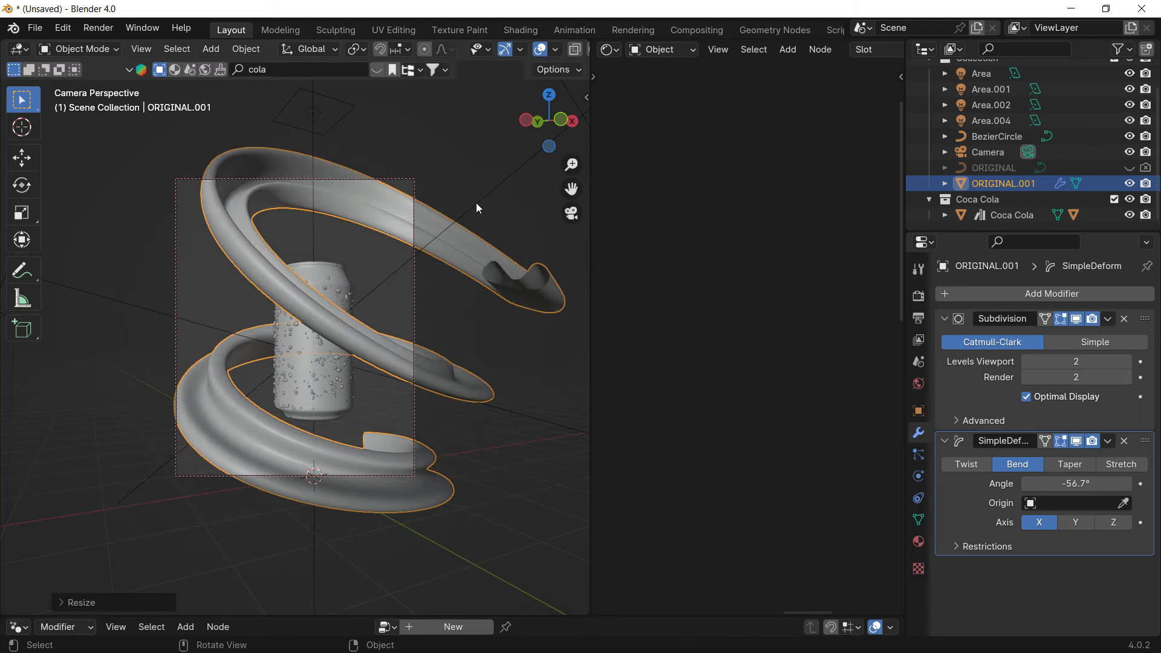
# Step: Rotate the spiral mesh about the Z axis and set its bend angle to -61.6°
pyautogui.press('r')
pyautogui.press('z')
pyautogui.click(488, 304)
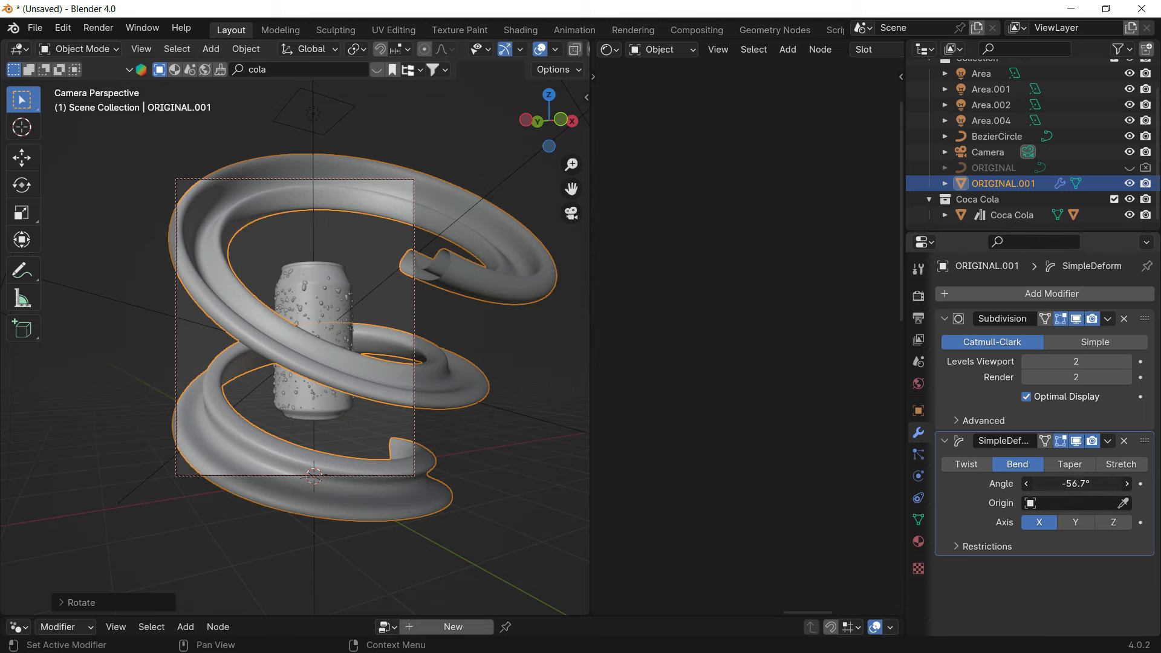
pyautogui.moveTo(1065, 484)
pyautogui.mouseDown()
pyautogui.moveTo(1096, 484)
pyautogui.moveTo(1049, 483)
pyautogui.moveTo(1073, 486)
pyautogui.mouseUp()
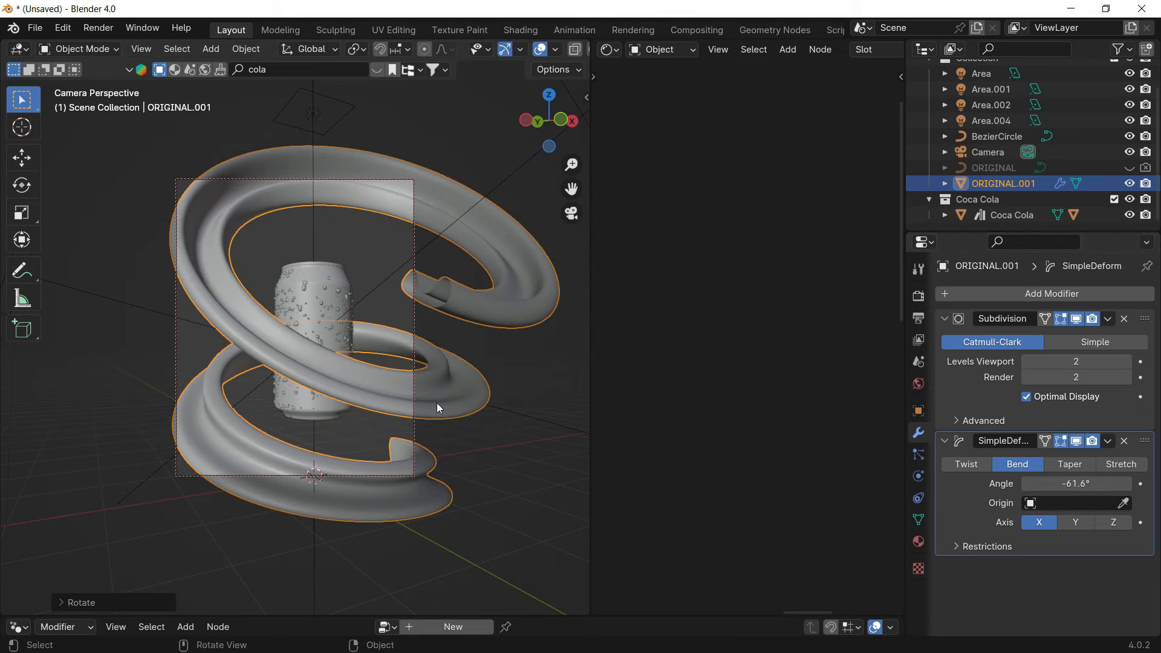
# Step: Tilt the Coca Cola can in the camera view and move it back to the centre of the spiral
pyautogui.click(344, 304)
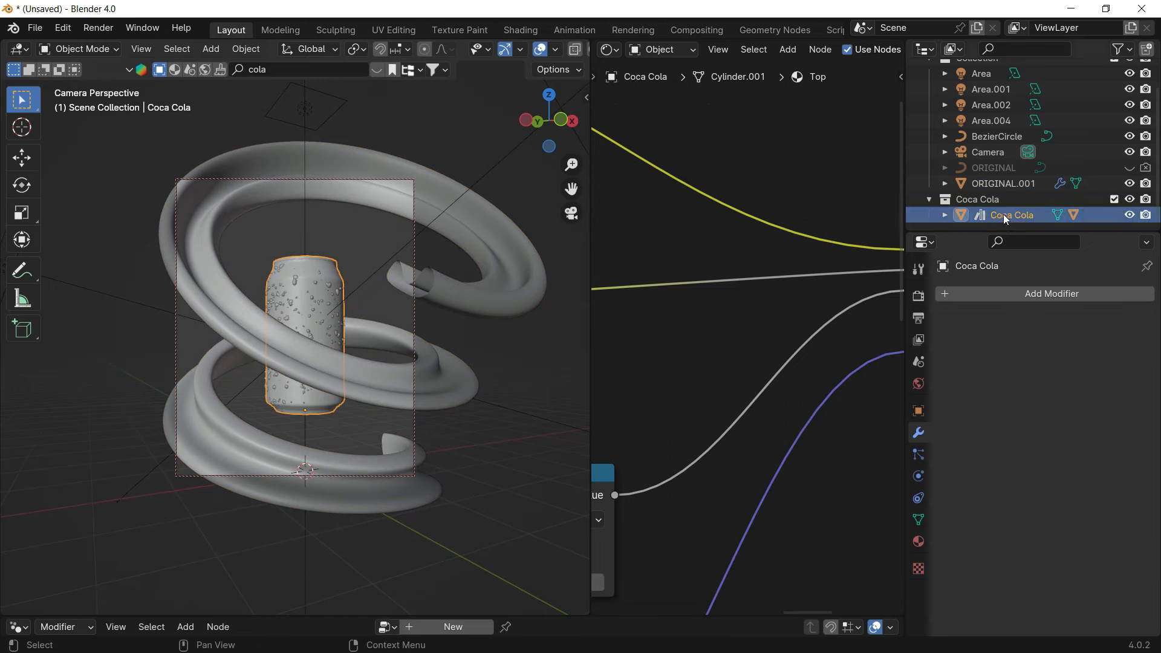
pyautogui.press('r')
pyautogui.click(419, 376)
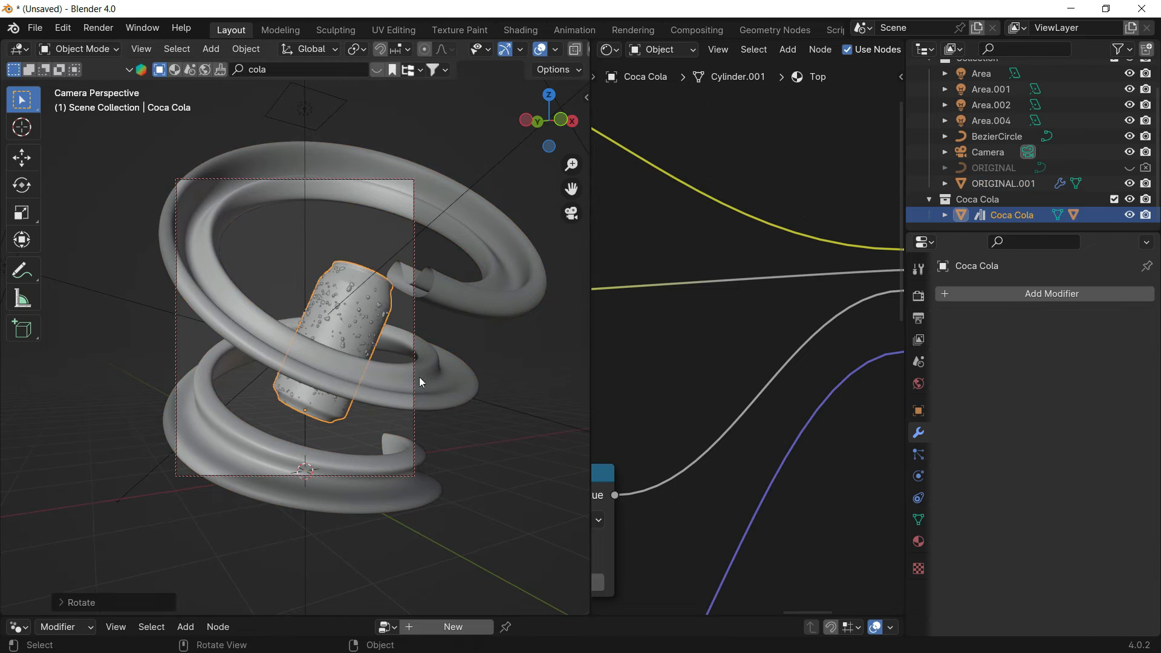
pyautogui.press('g')
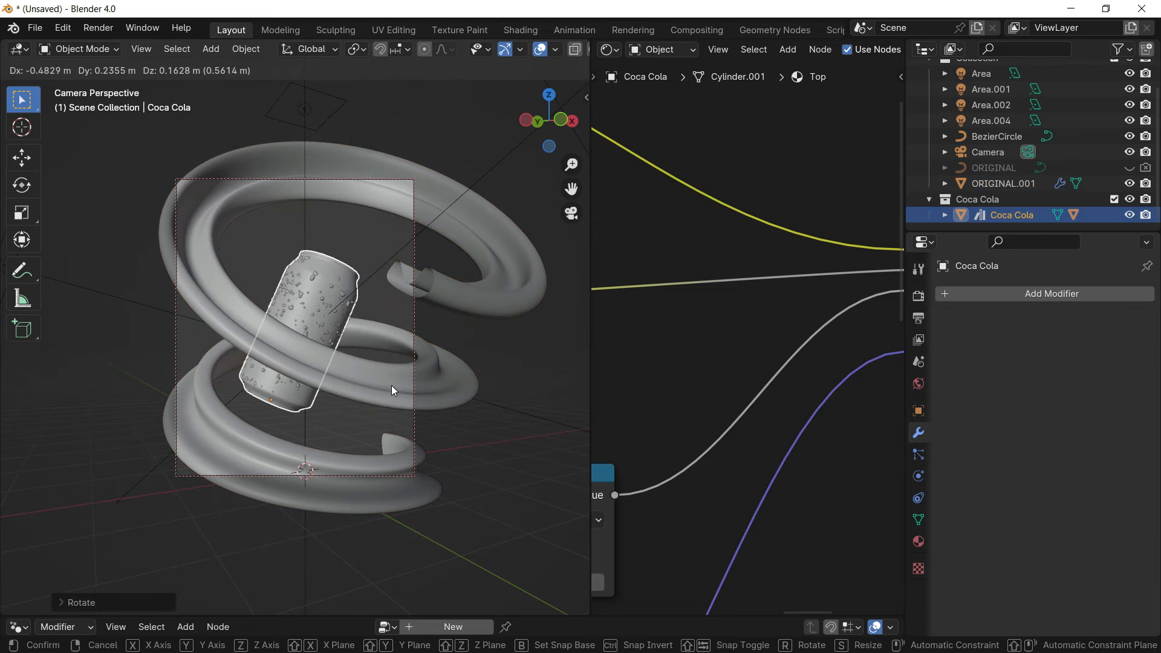
pyautogui.click(390, 385)
# Step: Rotate the spiral mesh about the Z axis so its upper end reaches round to the top of the can
pyautogui.click(434, 292)
pyautogui.press('r')
pyautogui.press('z')
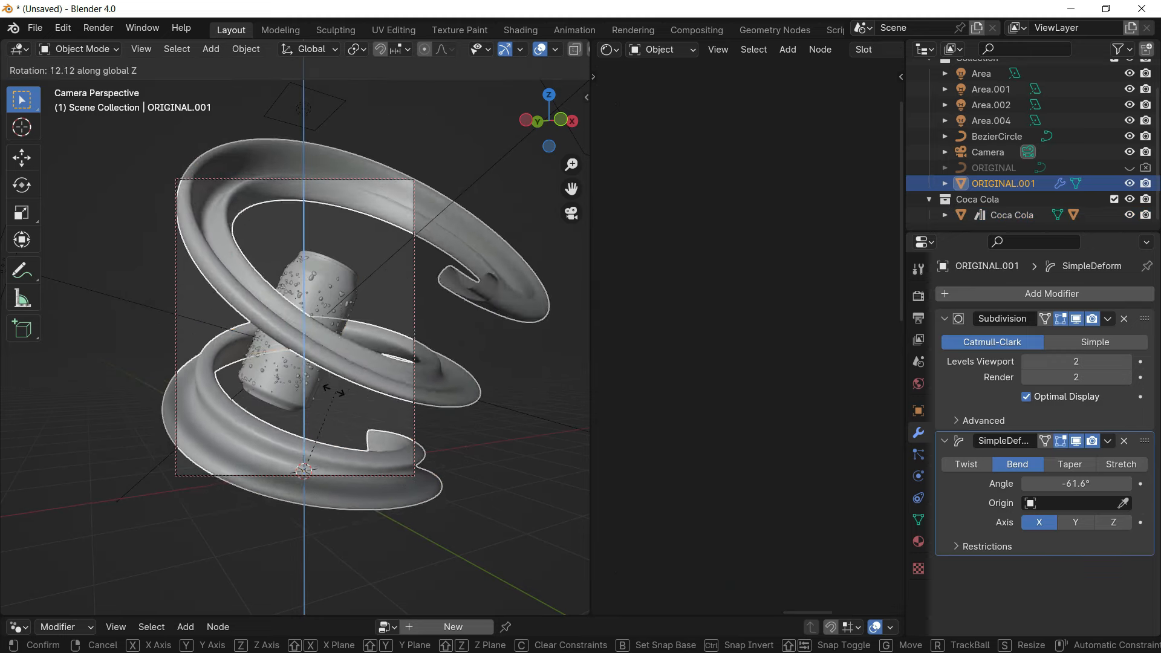
pyautogui.click(473, 422)
pyautogui.press('r')
pyautogui.press('z')
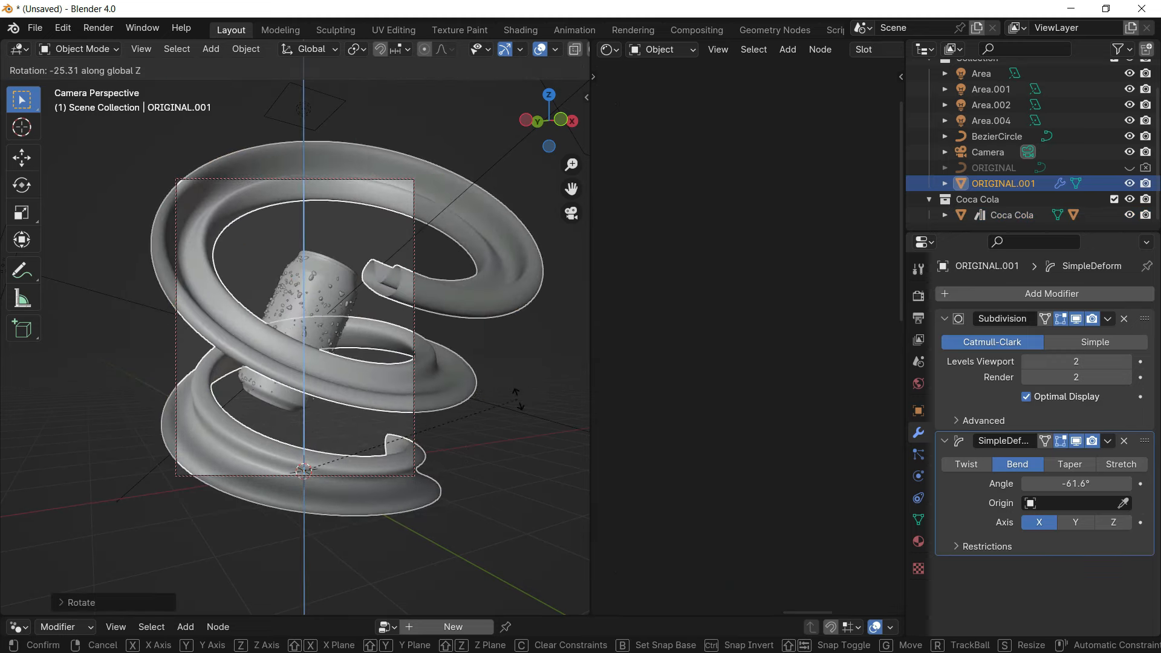
pyautogui.click(365, 318)
# Step: Open the spiral mesh for vertex editing outside the camera view and enable proportional editing
pyautogui.press('Tab')
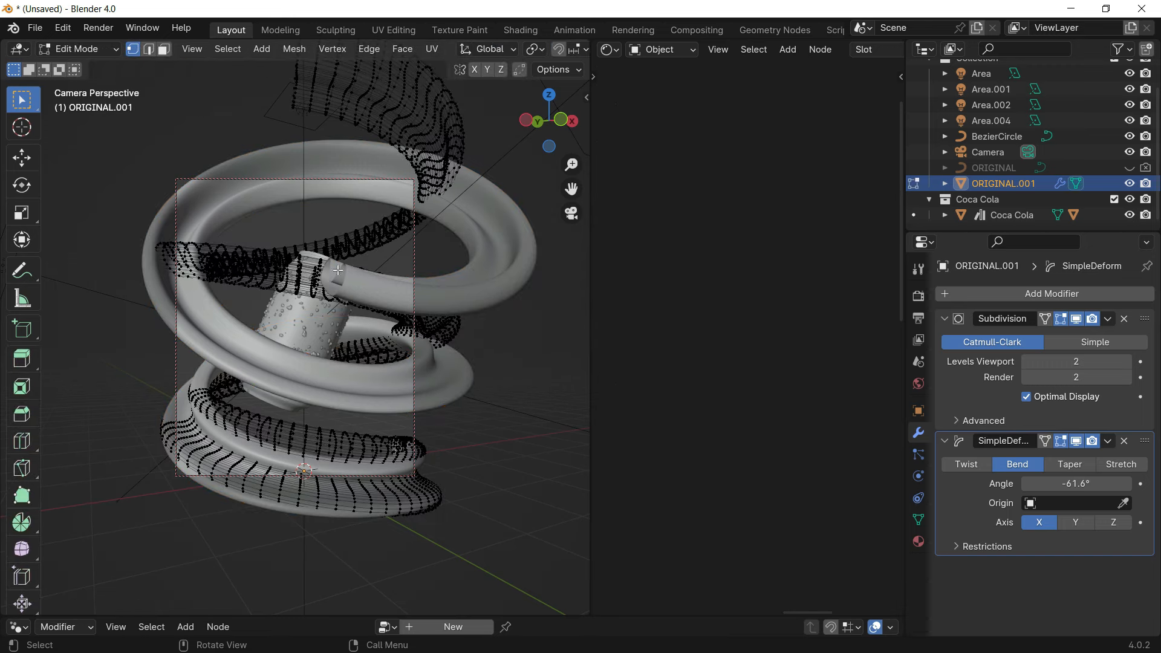
pyautogui.press('Tab')
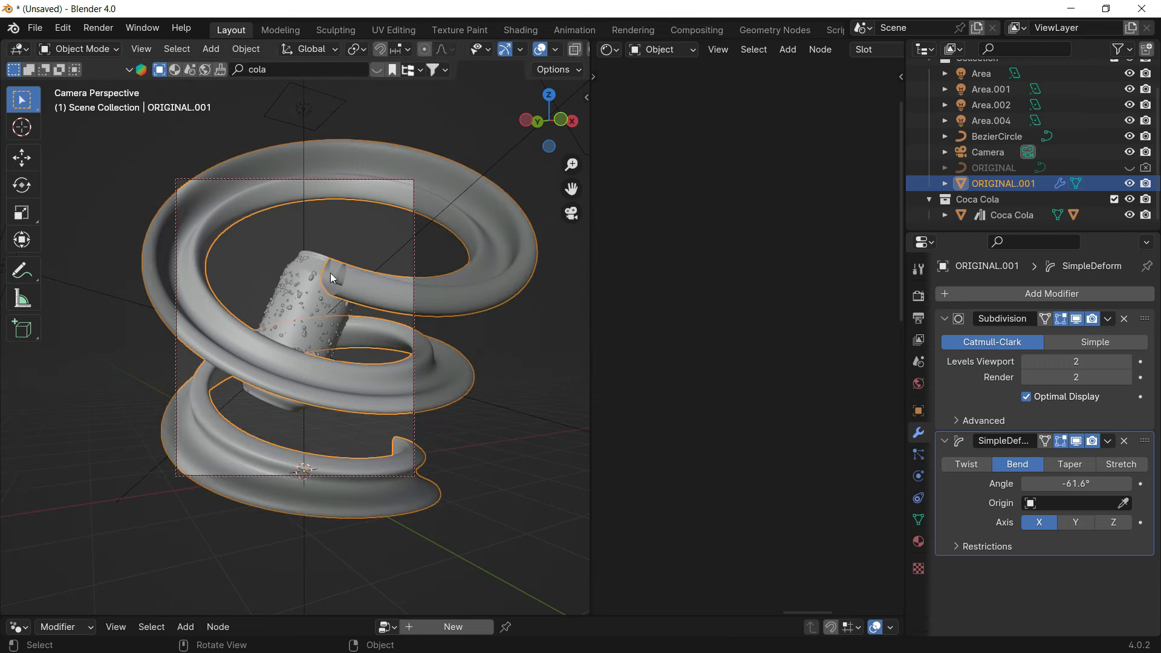
pyautogui.click(571, 213)
pyautogui.moveTo(445, 292); pyautogui.dragTo(458, 364, button='middle')
pyautogui.press('Tab')
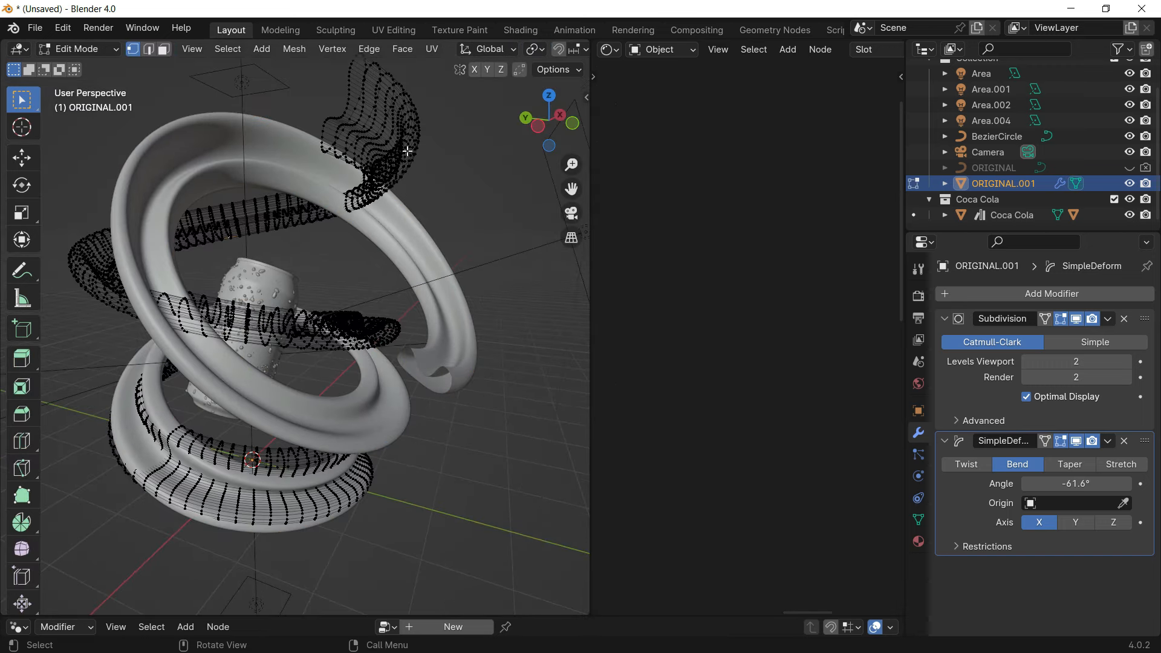
pyautogui.moveTo(407, 150); pyautogui.dragTo(401, 192, button='middle')
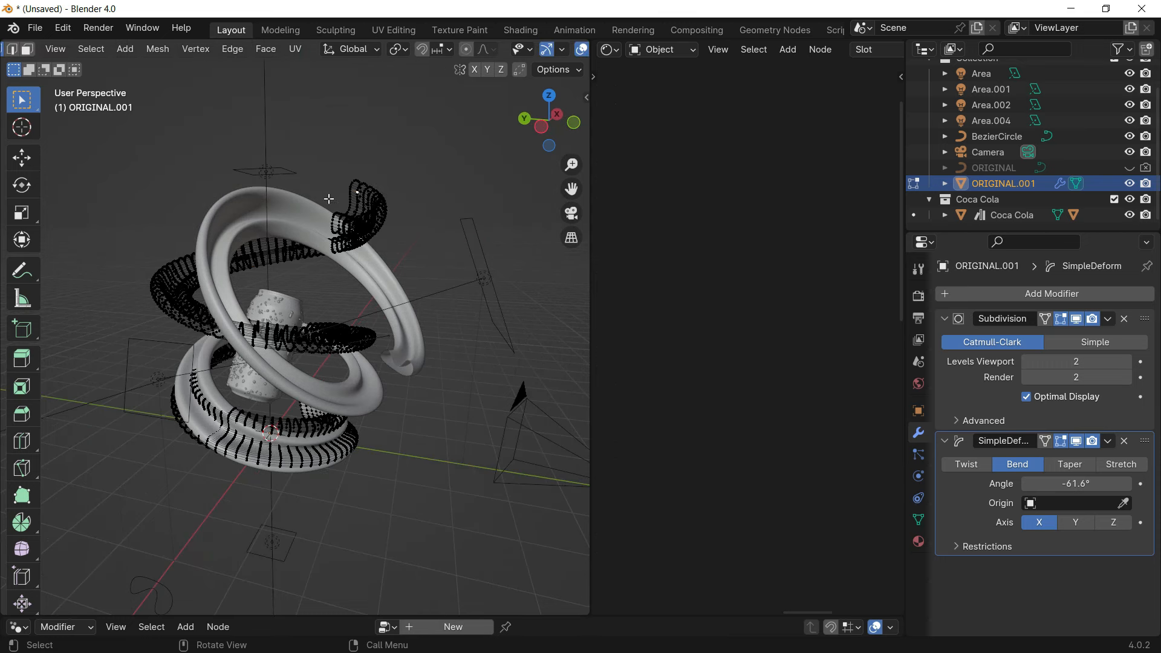
pyautogui.click(464, 49)
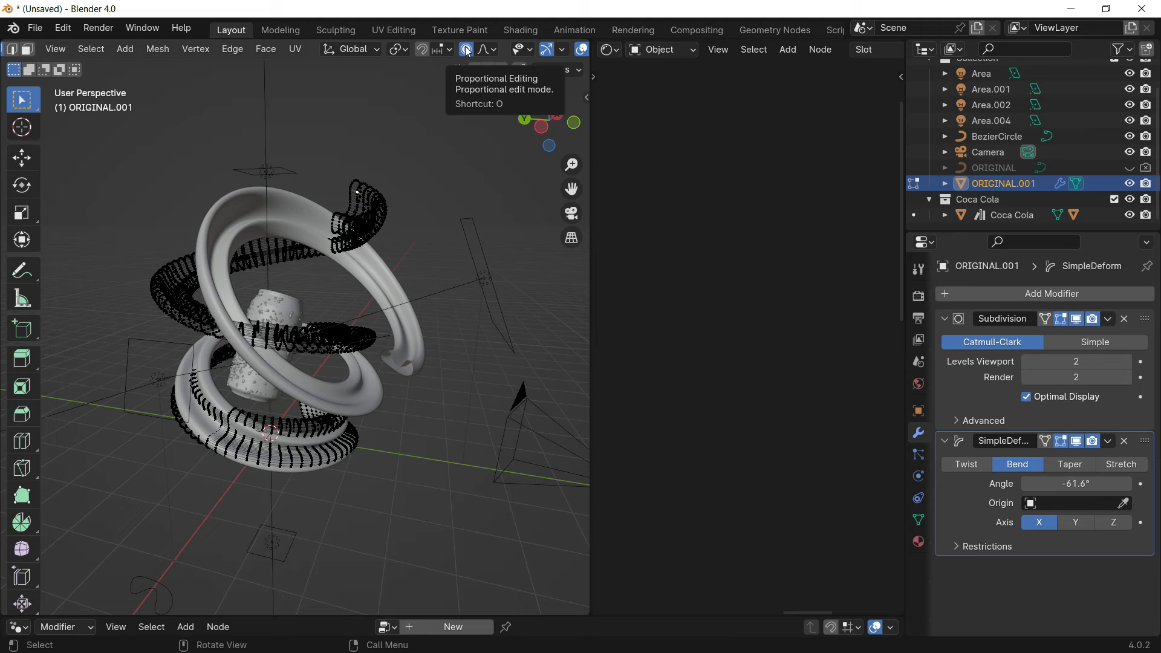
# Step: Pull the spiral mesh's upper end outward with a proportional size of about 2.6 m, and return to Object Mode
pyautogui.press('g')
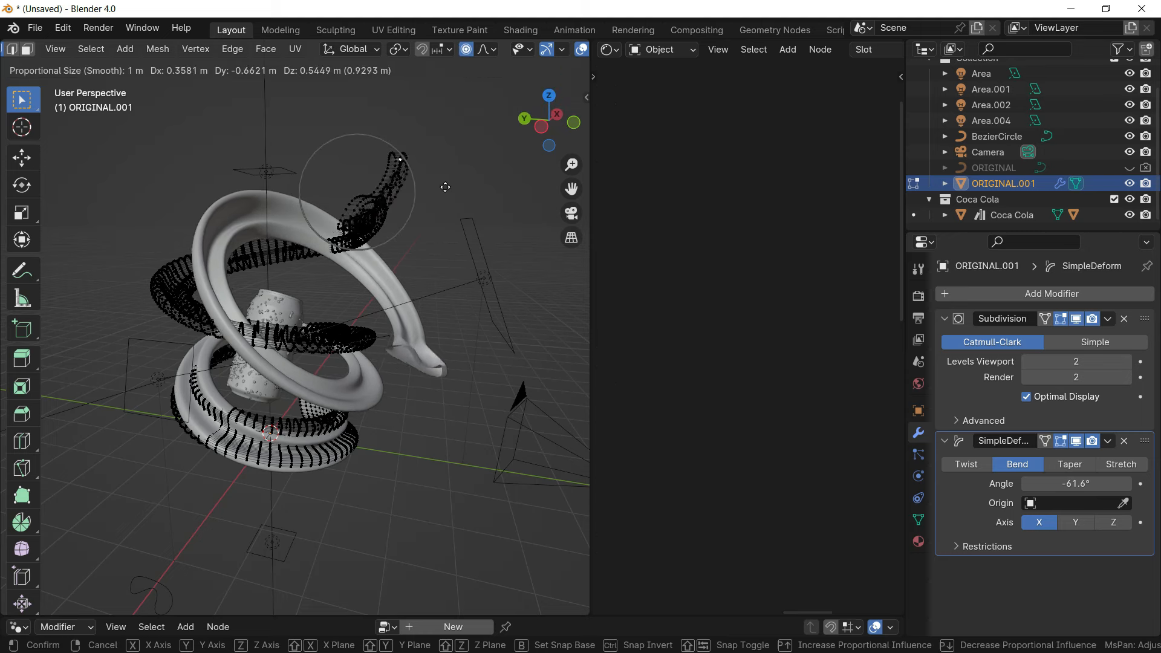
pyautogui.scroll(-3, 449, 175)
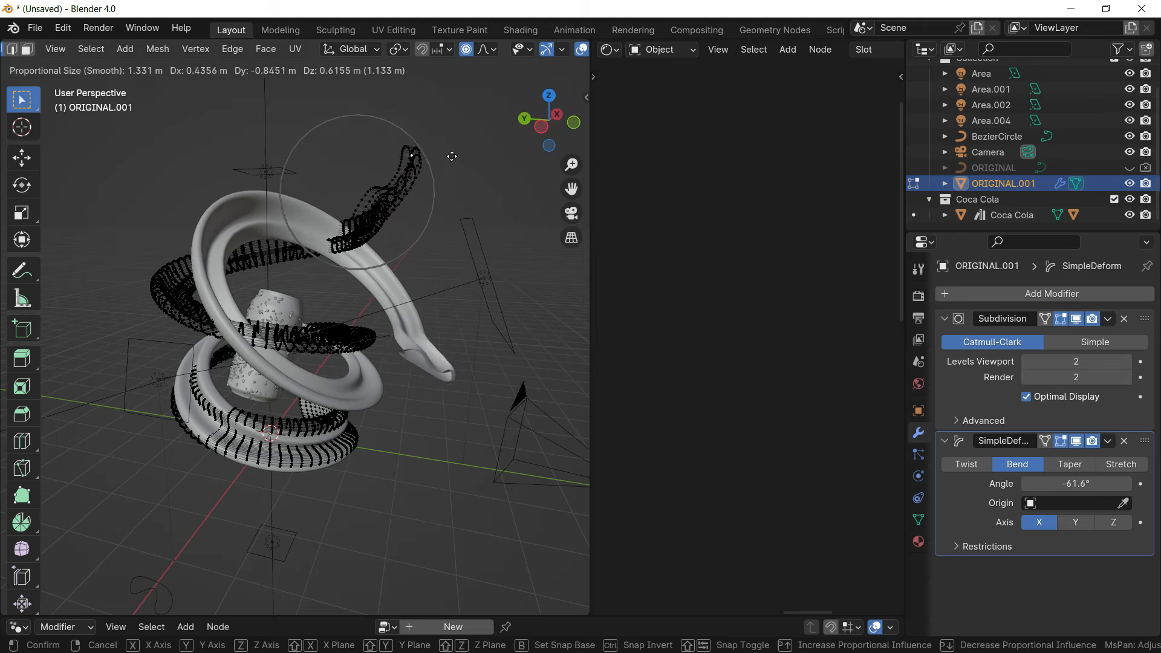
pyautogui.scroll(-7, 451, 156)
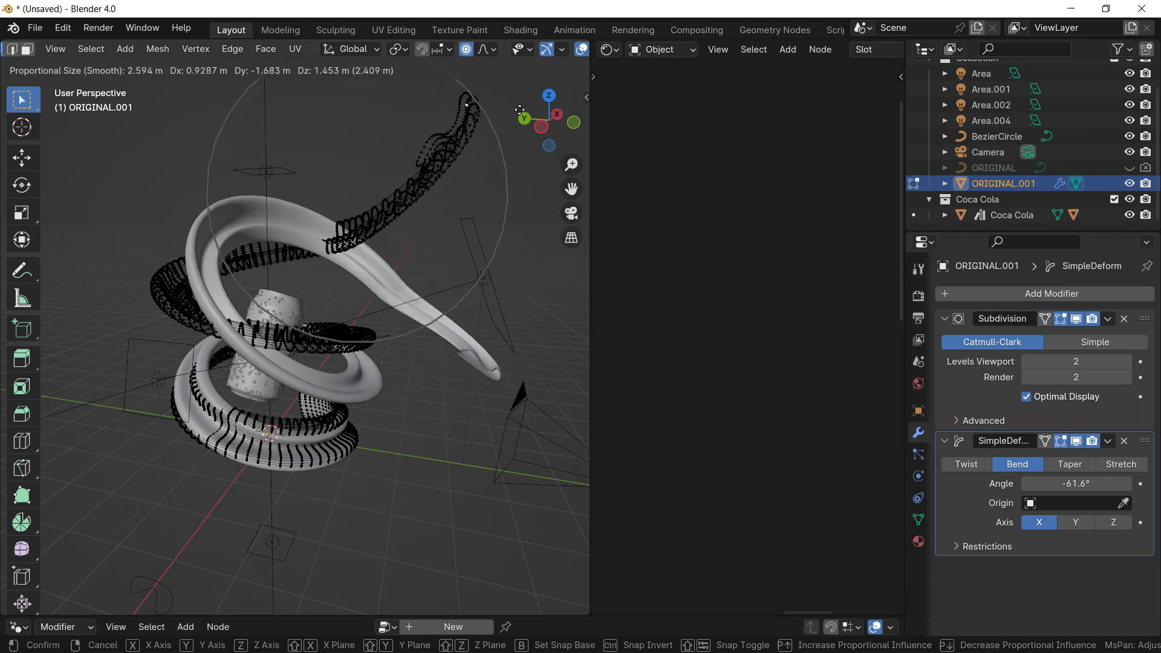
pyautogui.click(489, 306)
pyautogui.press('Tab')
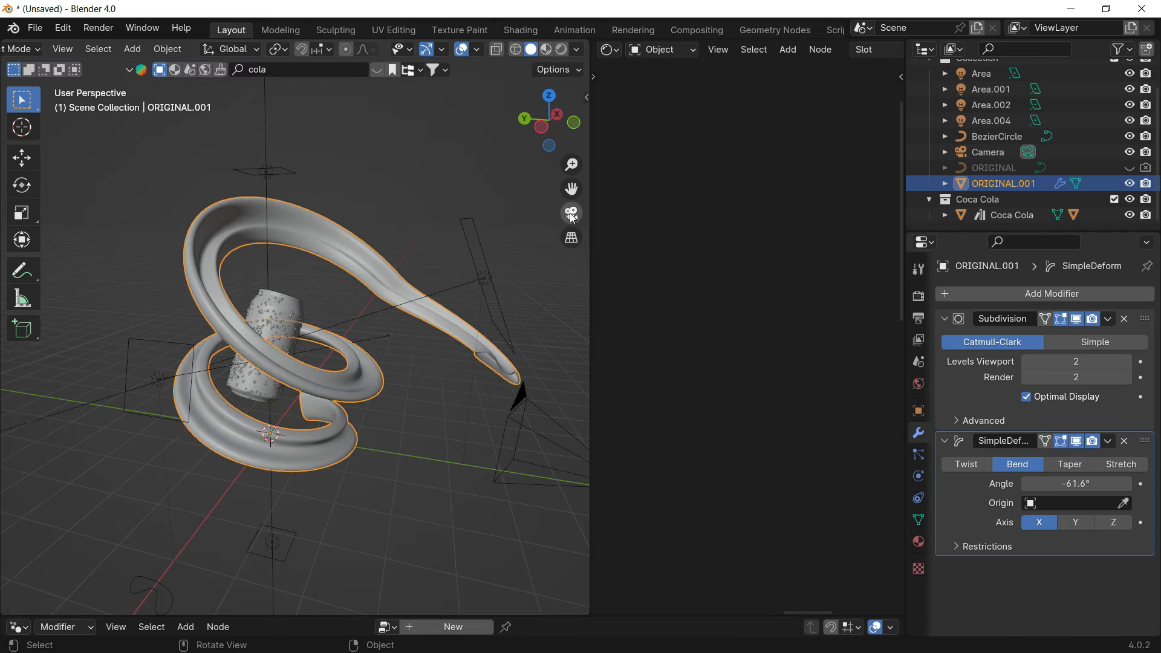
# Step: Set the spiral's Simple Deform bend angle to -71.1° while checking it in the camera view
pyautogui.click(570, 214)
pyautogui.moveTo(402, 300); pyautogui.dragTo(402, 310, button='middle')
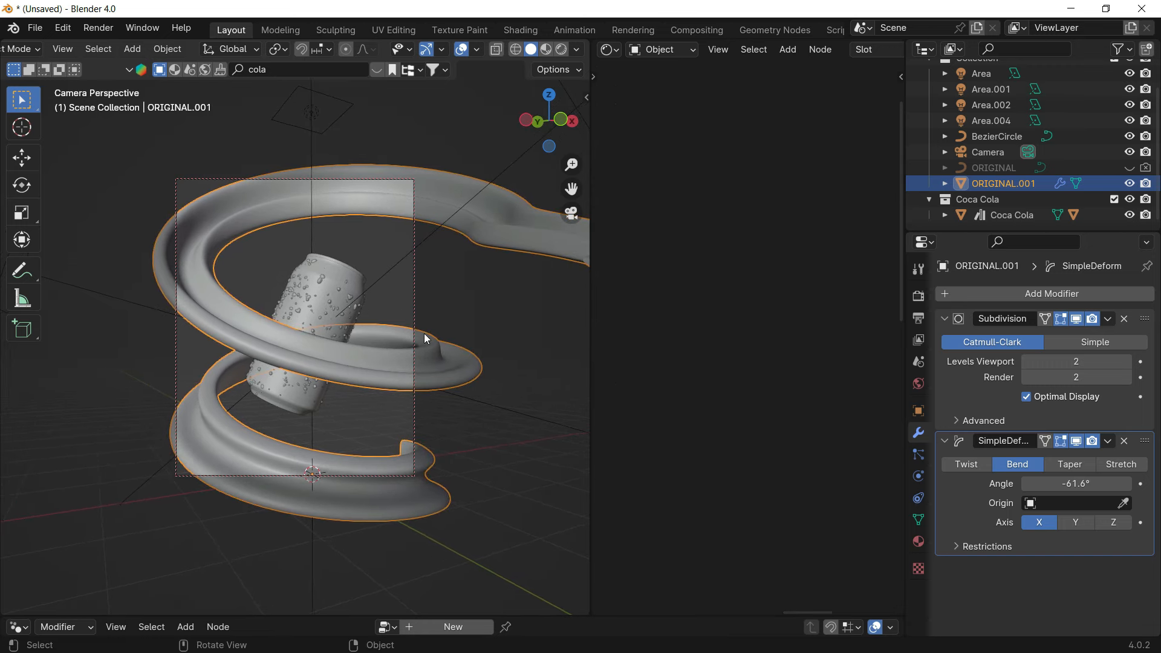
pyautogui.moveTo(1076, 484); pyautogui.dragTo(1018, 483)
# Step: Display the camera view in rendered shading, widen the shader editor and create a new material for the spiral mesh
pyautogui.press('z')
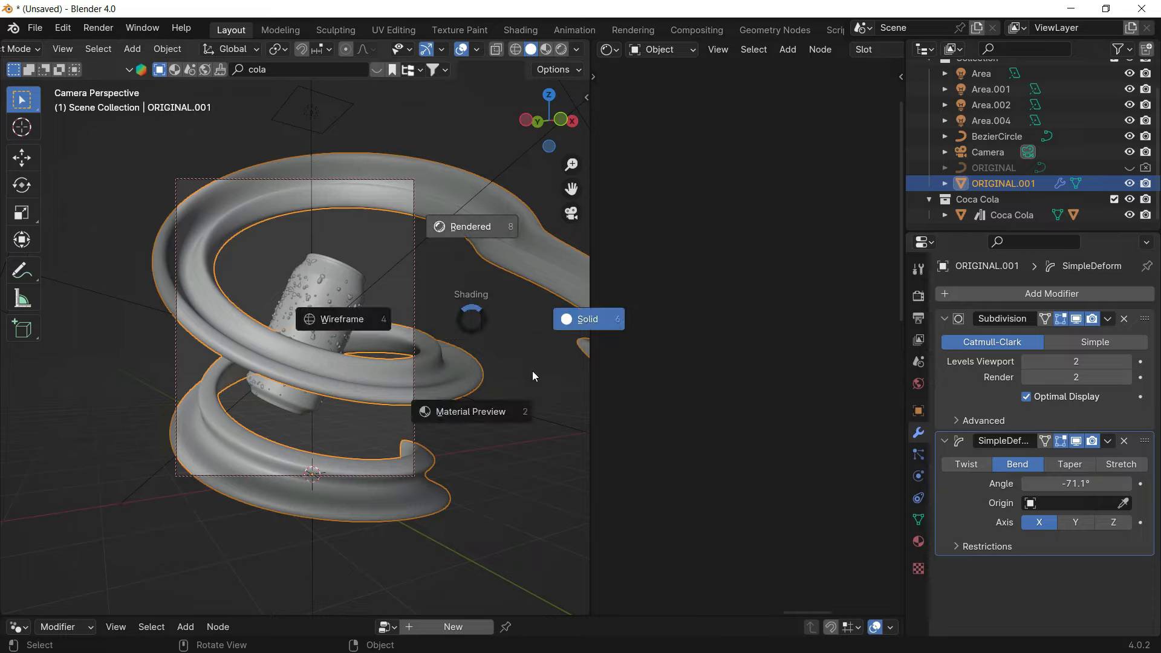
pyautogui.click(474, 226)
pyautogui.moveTo(589, 208); pyautogui.dragTo(470, 212)
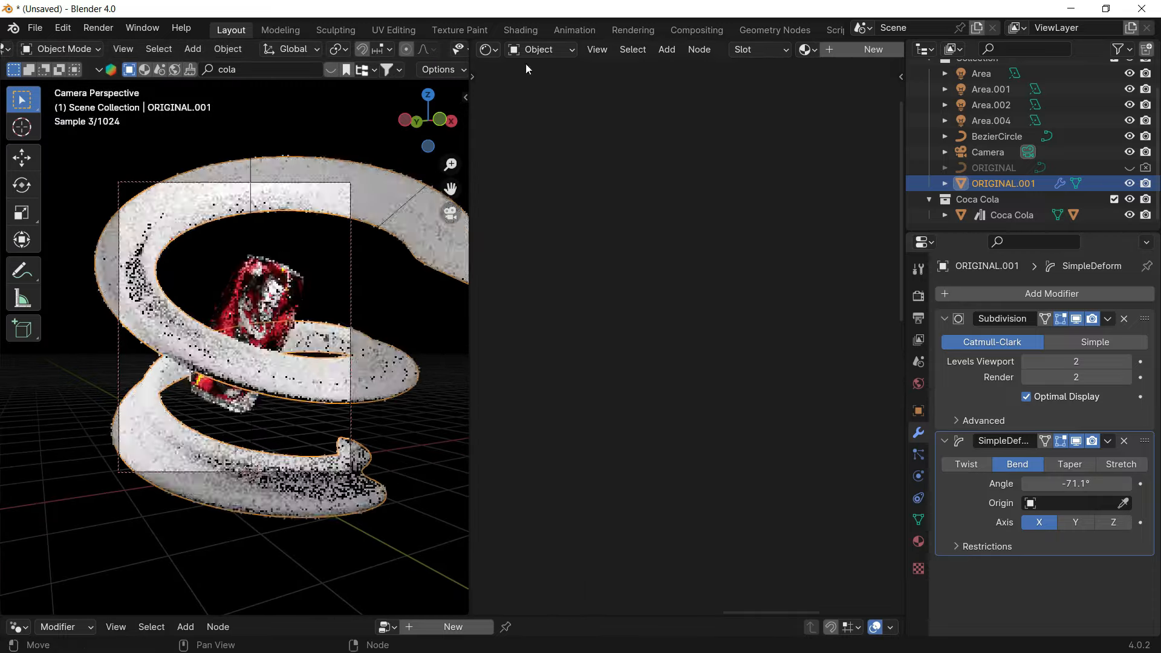
pyautogui.click(858, 48)
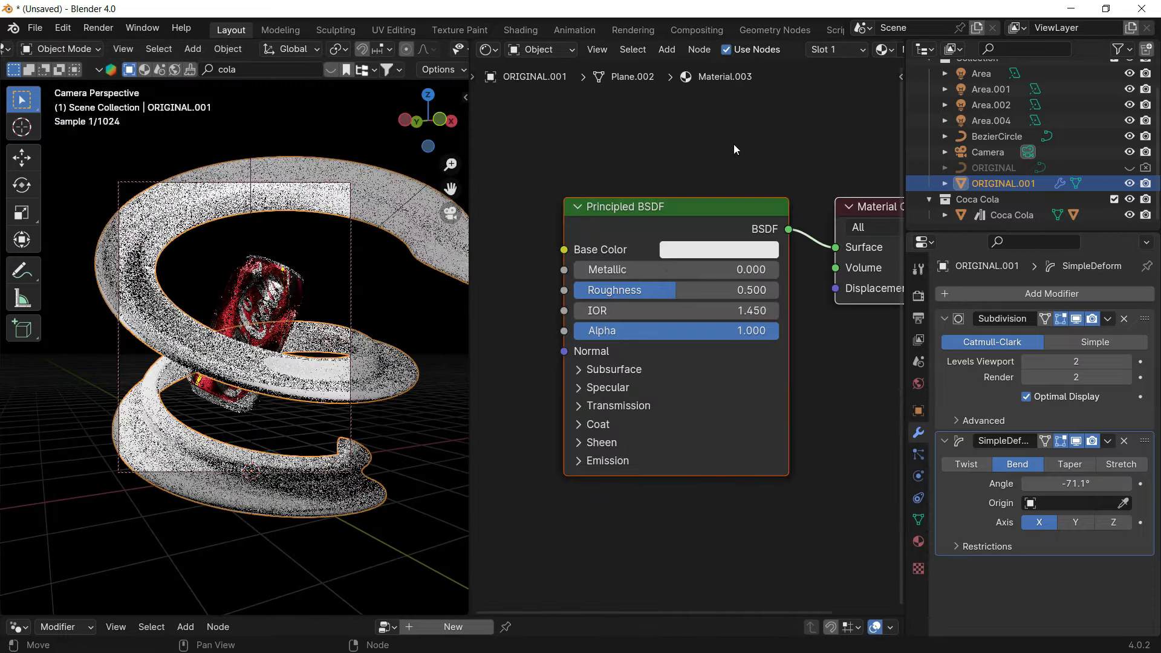
# Step: Set the spiral material to Metallic 1.000 and Roughness 0.150, with a red base color sampled from the Coca Cola can
pyautogui.moveTo(695, 269); pyautogui.dragTo(770, 274)
pyautogui.click(753, 254)
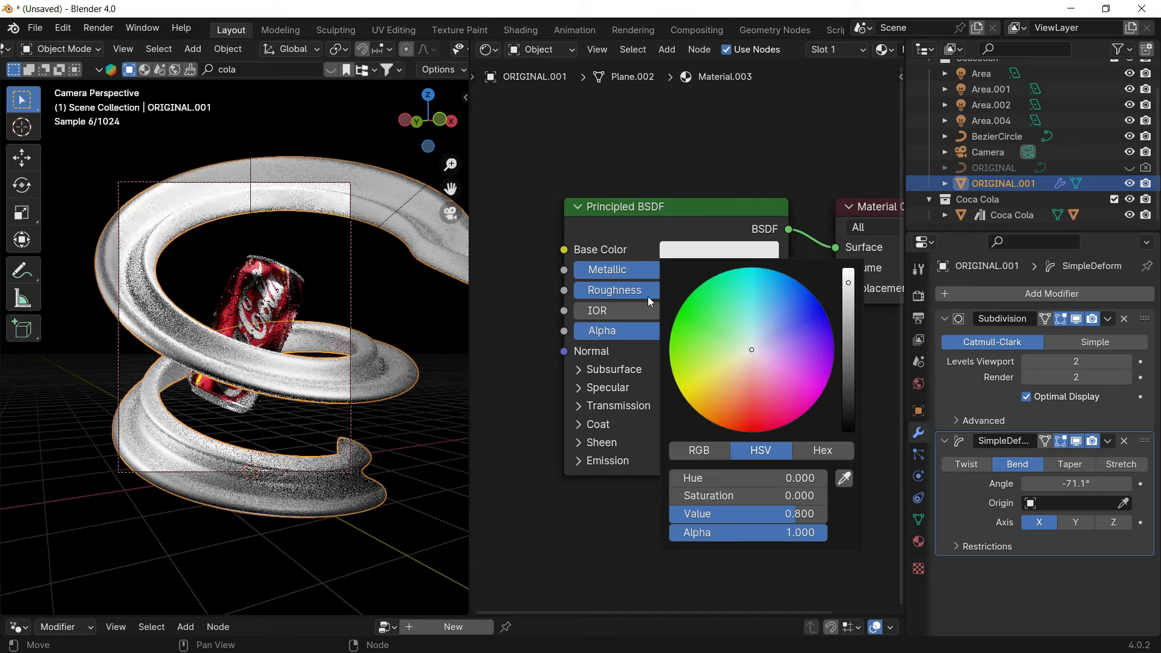
pyautogui.moveTo(648, 294); pyautogui.dragTo(605, 291)
pyautogui.click(665, 254)
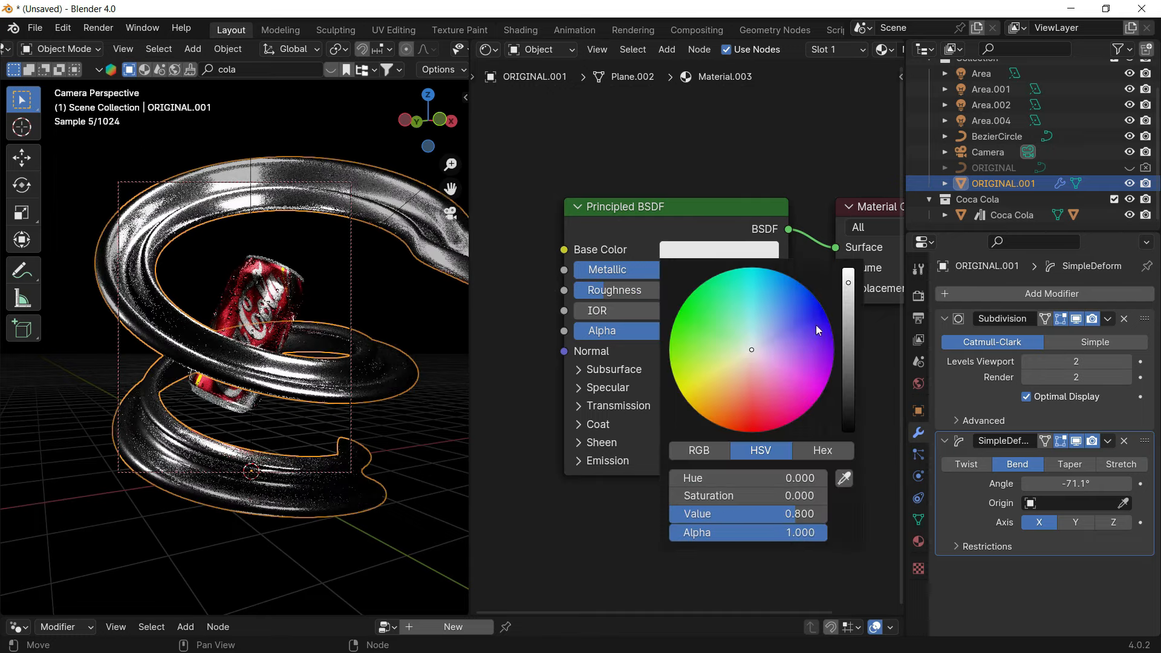
pyautogui.click(843, 480)
pyautogui.click(229, 309)
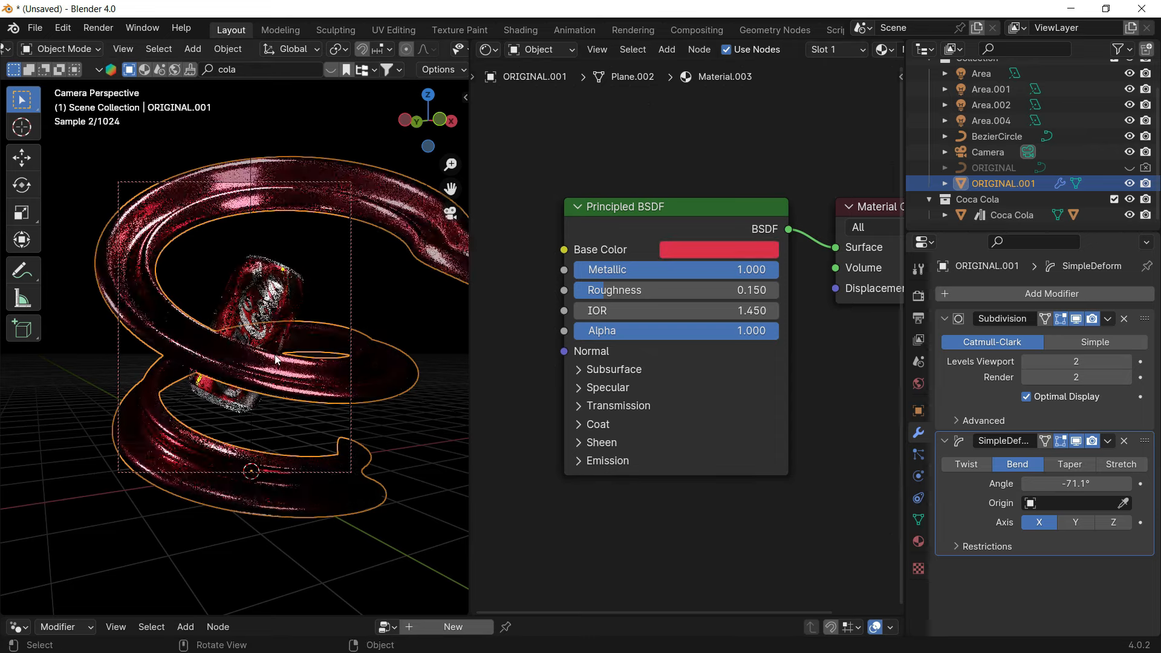
pyautogui.click(347, 125)
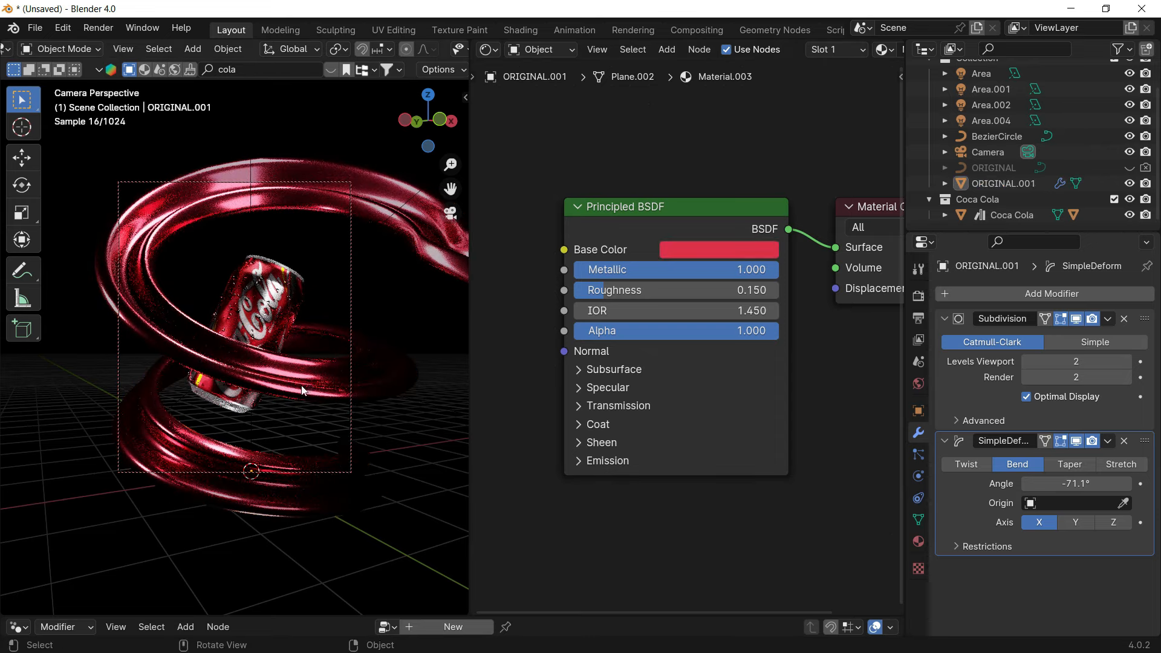
pyautogui.moveTo(301, 386); pyautogui.dragTo(344, 340, button='middle')
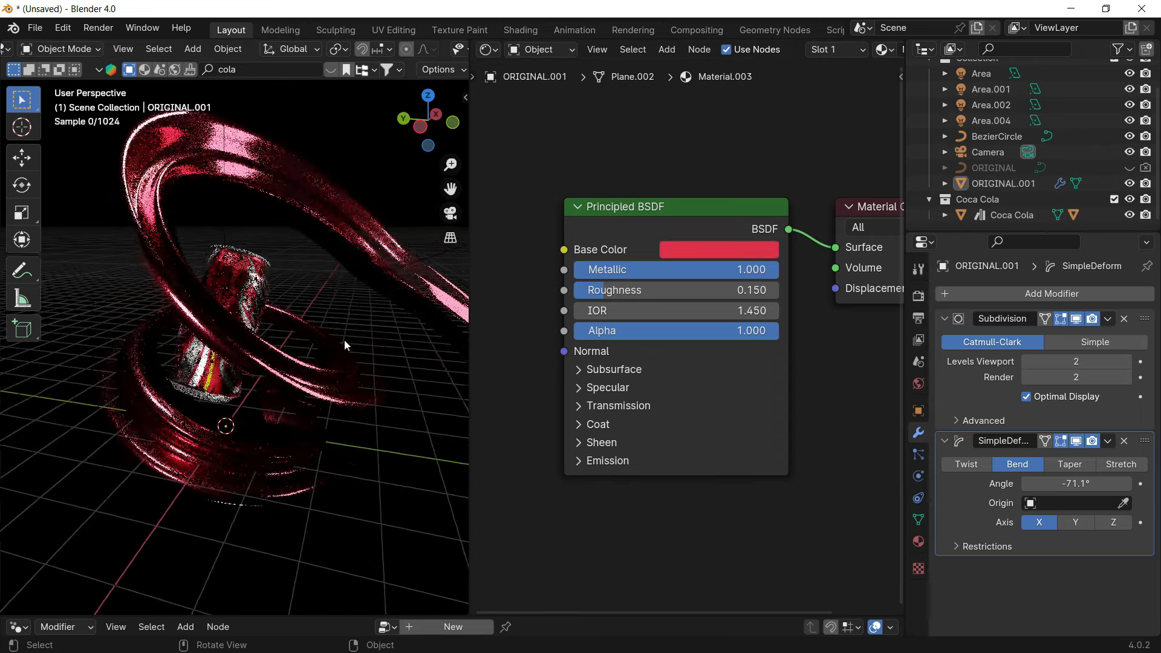
pyautogui.press('z')
pyautogui.click(428, 332)
pyautogui.press('z')
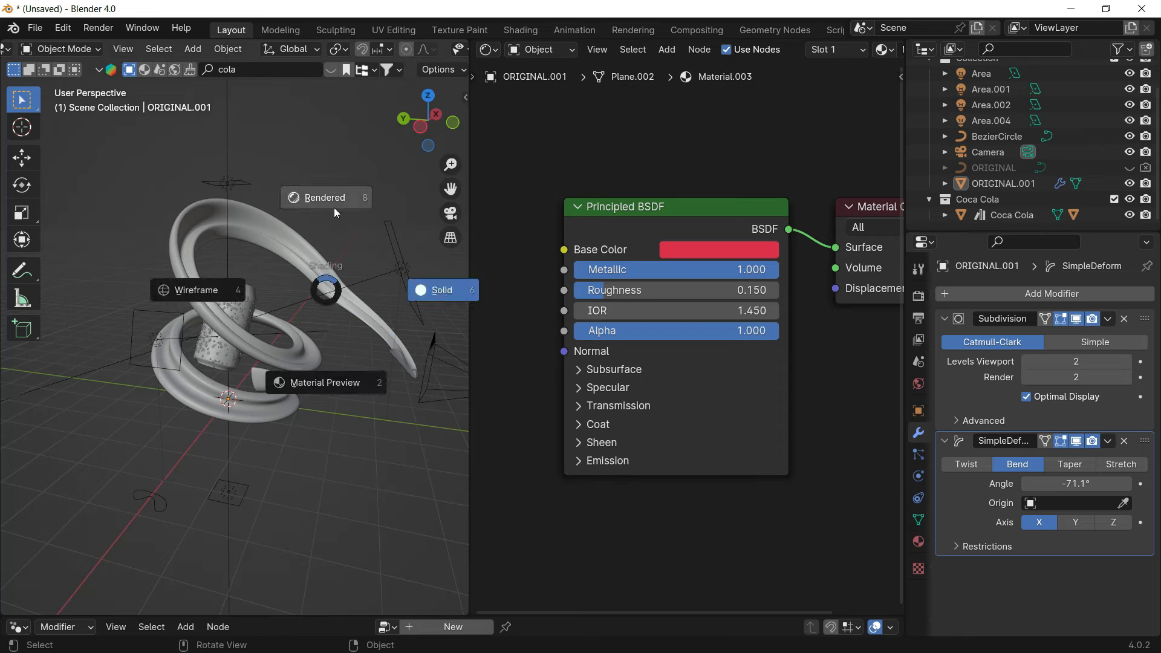
pyautogui.click(334, 208)
pyautogui.click(450, 213)
# Step: Turn the shader editor area into a second 3D viewport and select the area light Area.002 beside the spiral
pyautogui.click(487, 49)
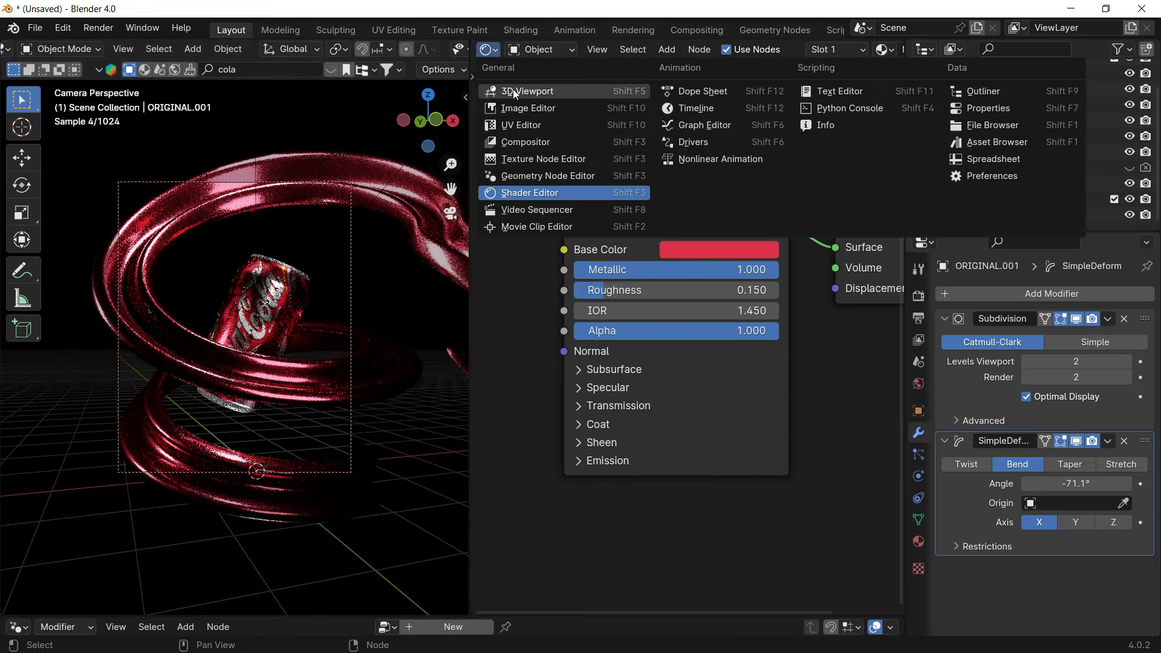
pyautogui.click(515, 92)
pyautogui.scroll(-5, 715, 337)
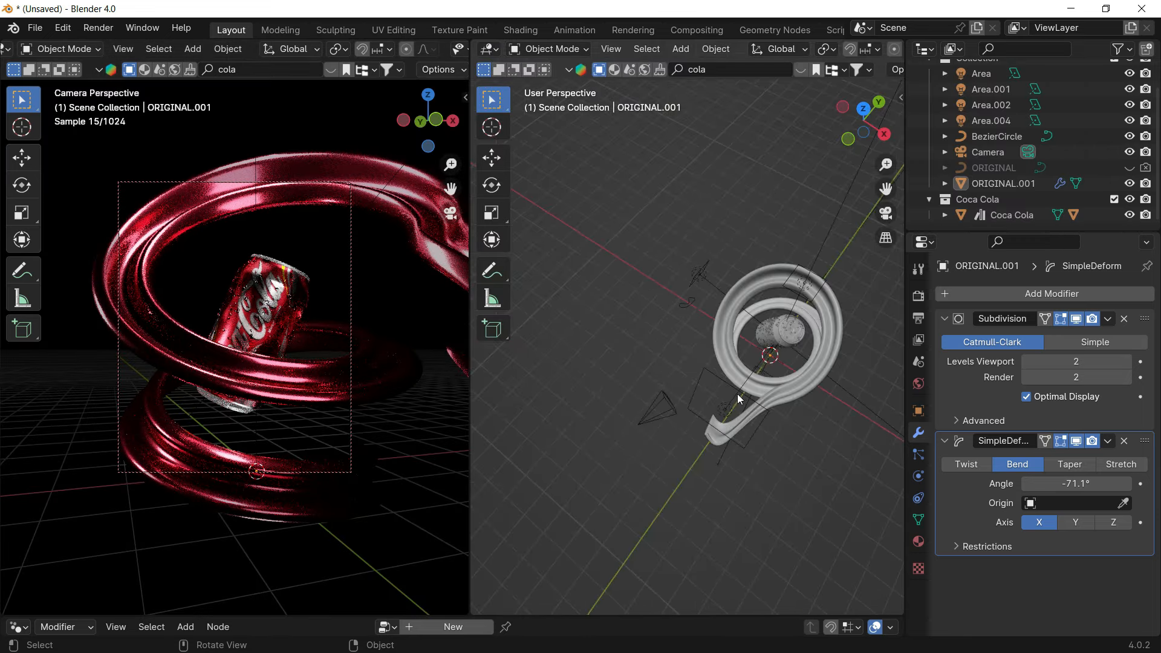
pyautogui.moveTo(737, 394); pyautogui.dragTo(688, 298, button='middle')
pyautogui.click(687, 299)
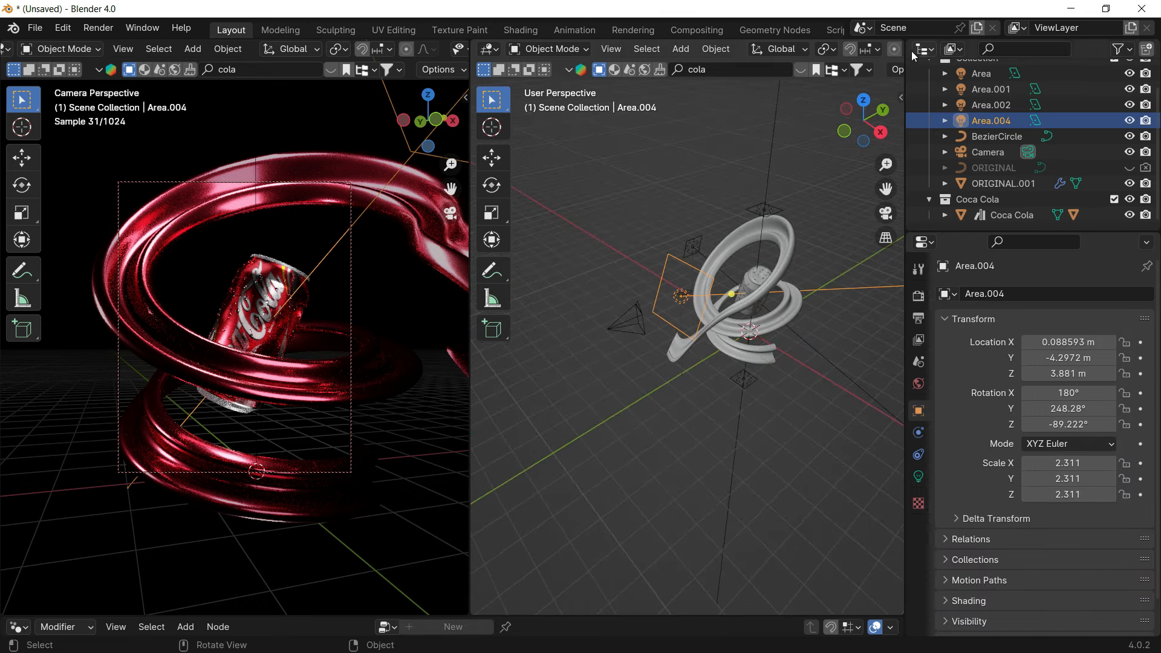
pyautogui.click(697, 245)
pyautogui.moveTo(706, 217); pyautogui.dragTo(731, 184, button='middle')
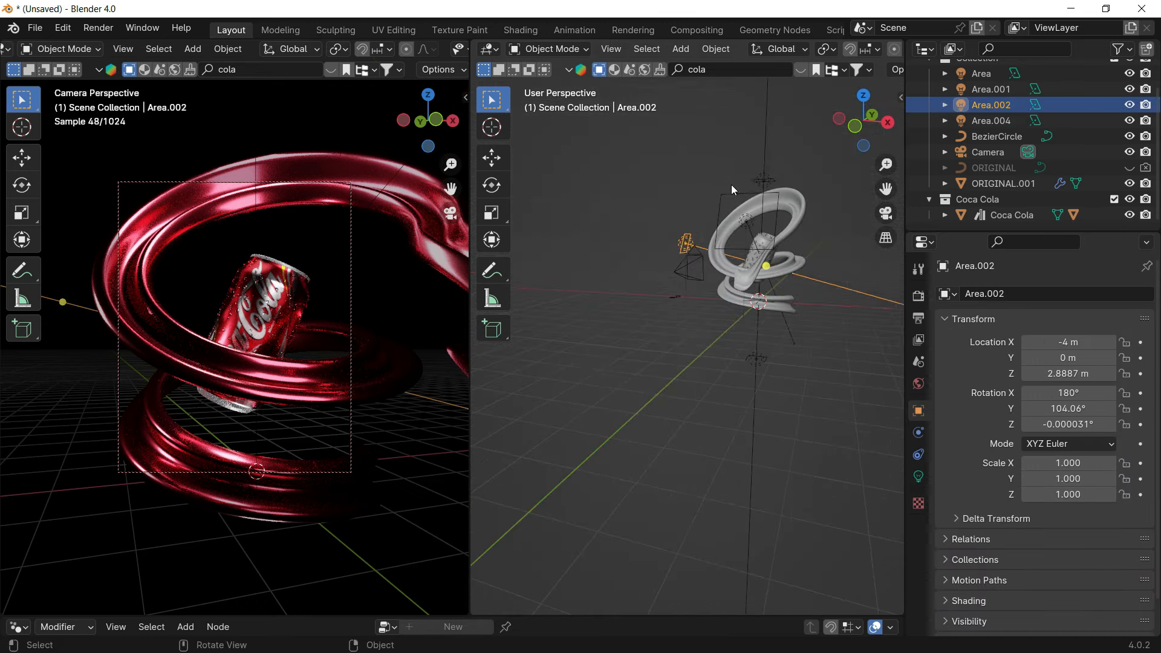
# Step: Stretch the Area.002 light along global Z, rotate it to about 26° about Z and move it nearer the camera side
pyautogui.press('s')
pyautogui.press('z')
pyautogui.click(855, 99)
pyautogui.click(864, 96)
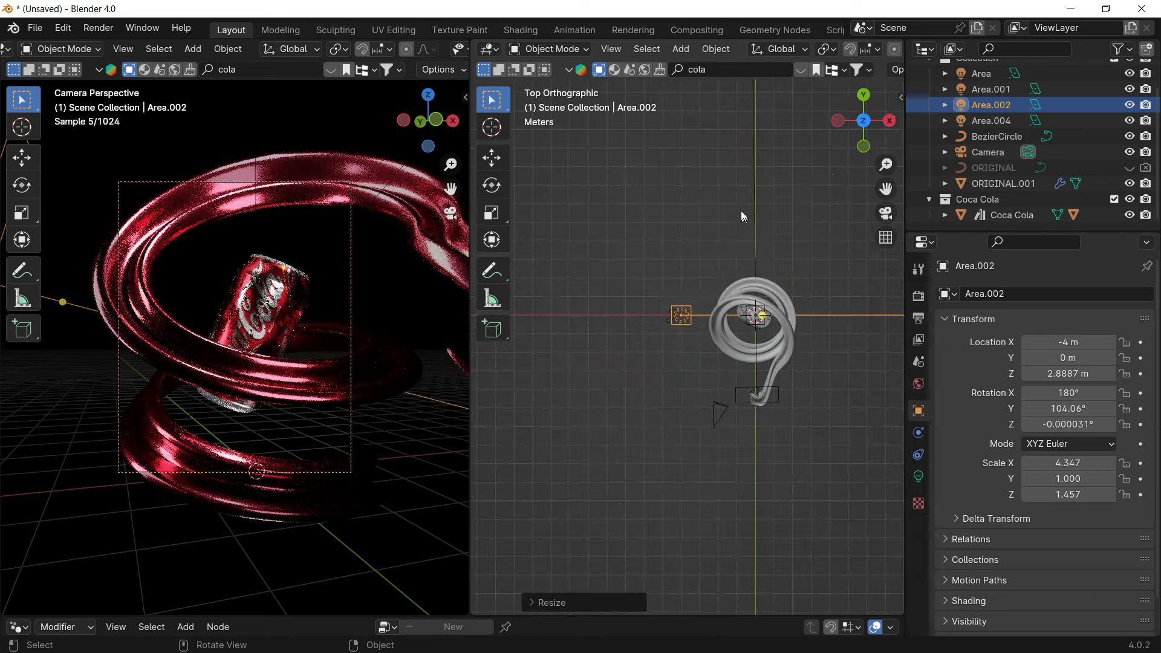
pyautogui.press('r')
pyautogui.click(645, 184)
pyautogui.press('g')
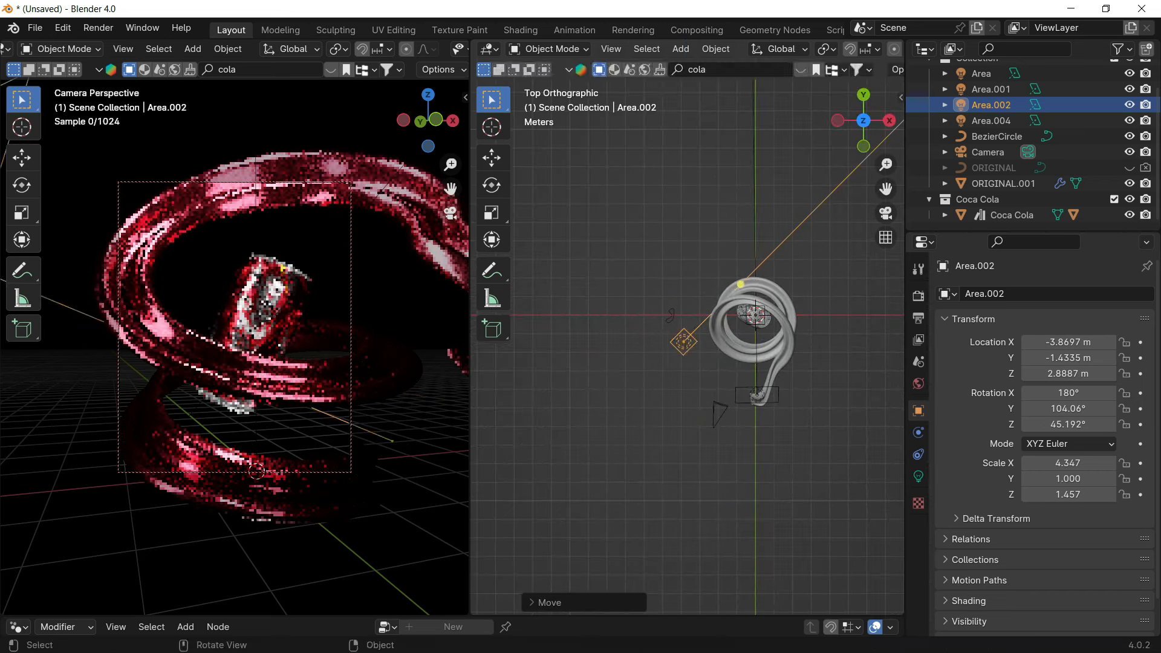
pyautogui.click(715, 273)
# Step: Duplicate the Area.002 light to the far side of the spiral at about X -2.54 m, Y 4.18 m, rotated to -57.6° about Z
pyautogui.hotkey('shift', 'd')
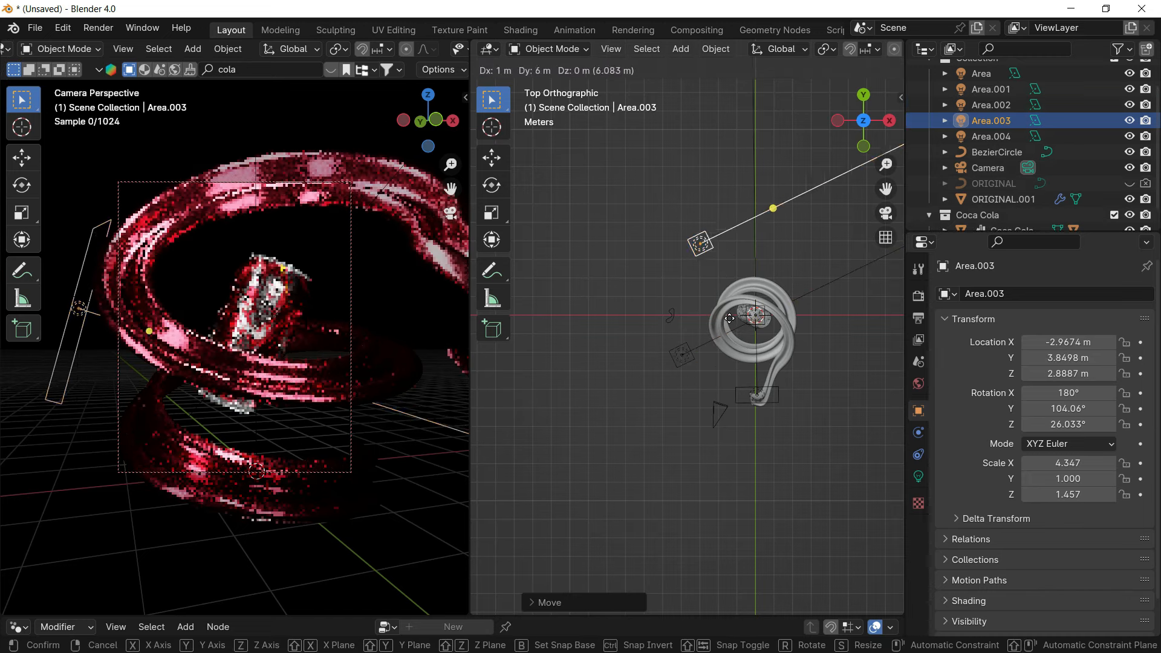
pyautogui.click(741, 237)
pyautogui.press('r')
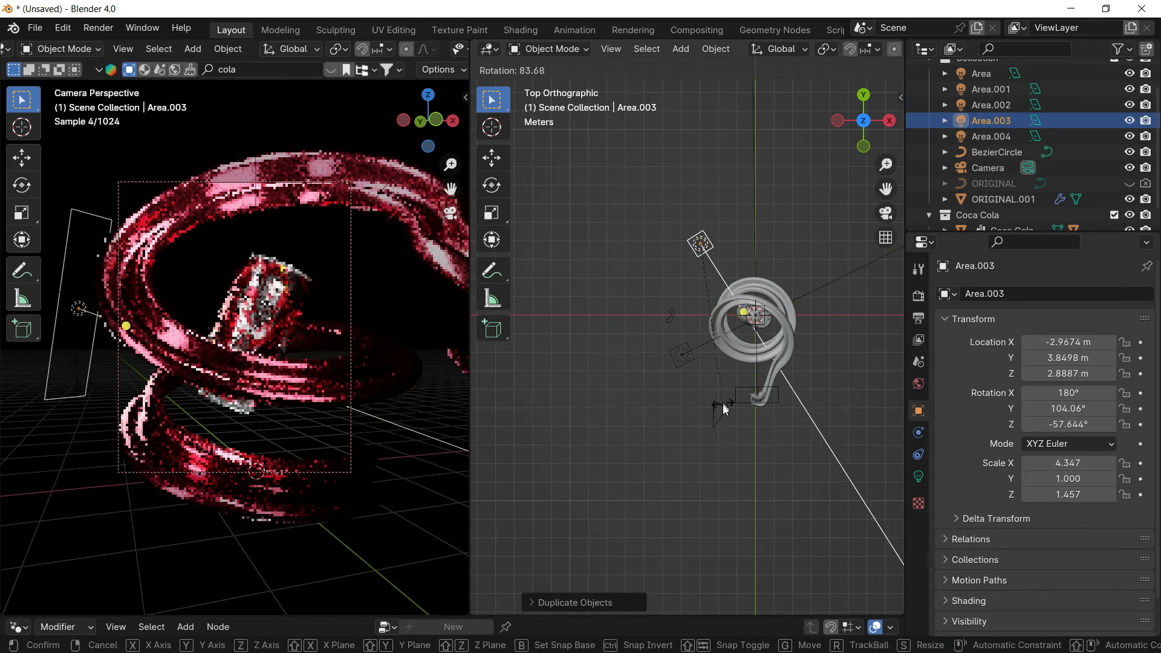
pyautogui.click(725, 409)
pyautogui.press('g')
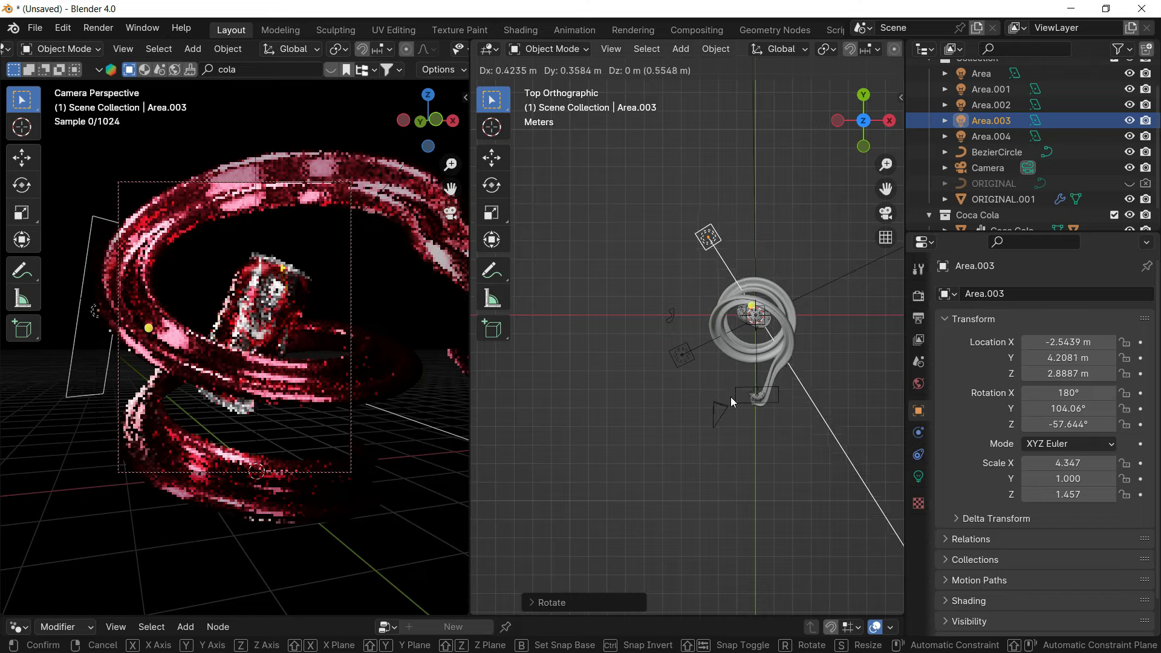
pyautogui.click(731, 396)
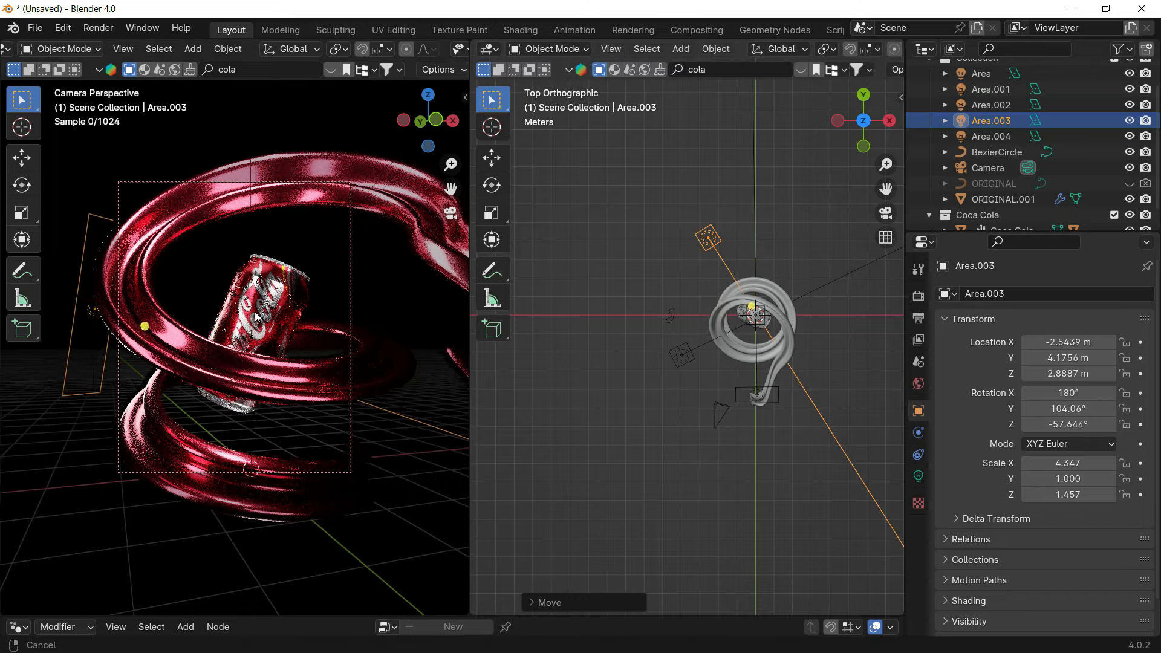
# Step: Enlarge the duplicated area light to a scale of about 8.28 × 1.90 × 2.77 and deselect it
pyautogui.moveTo(717, 291); pyautogui.dragTo(743, 283, button='middle')
pyautogui.press('s')
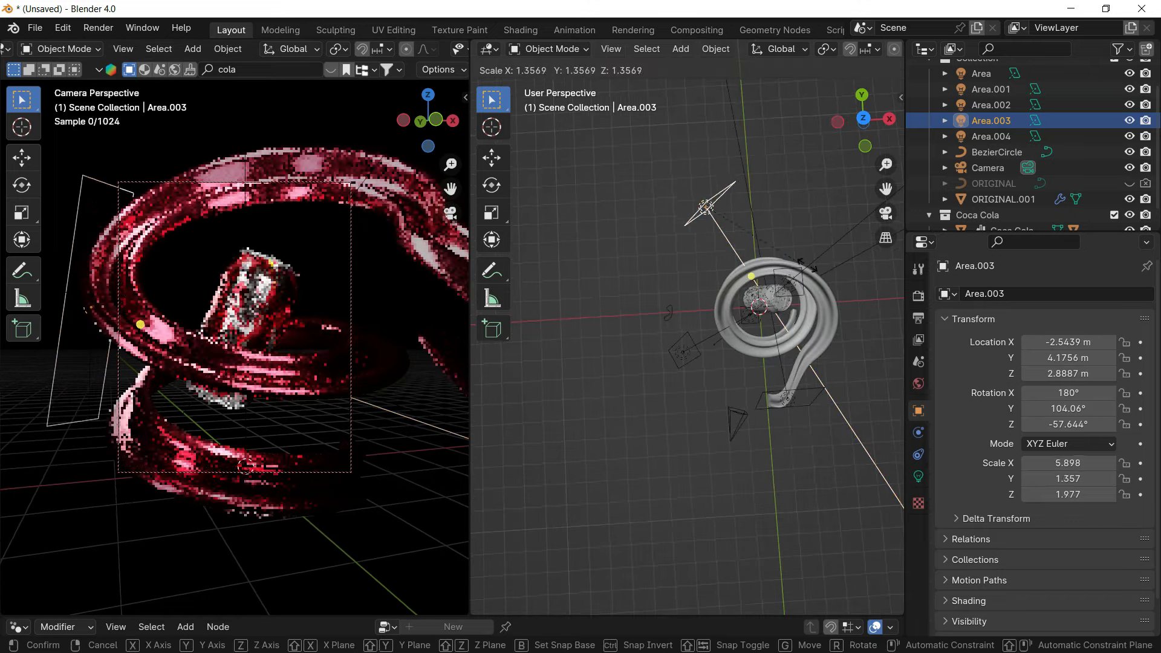
pyautogui.click(799, 305)
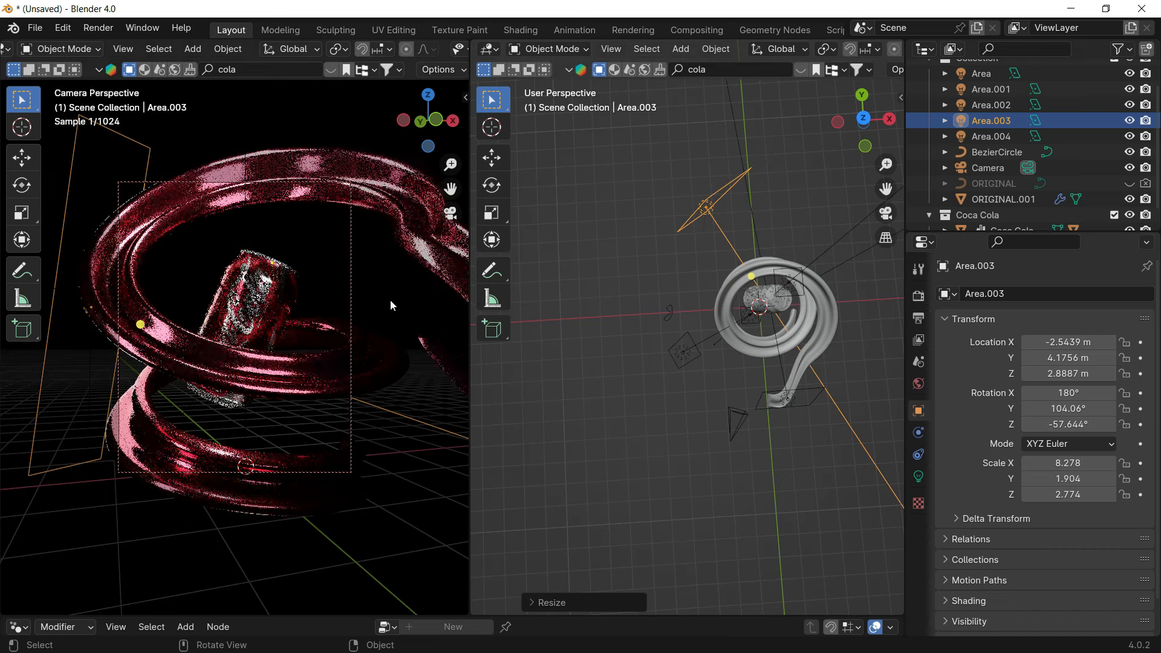
pyautogui.click(327, 264)
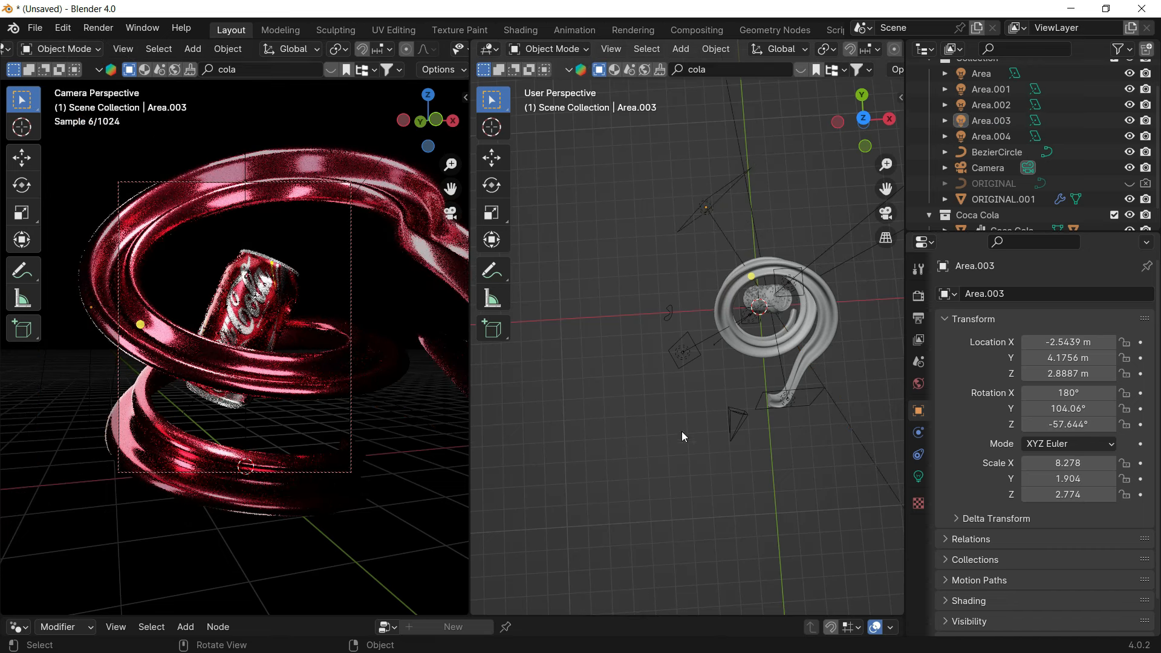
# Step: Enable Render Region in the scene's output format settings
pyautogui.click(917, 296)
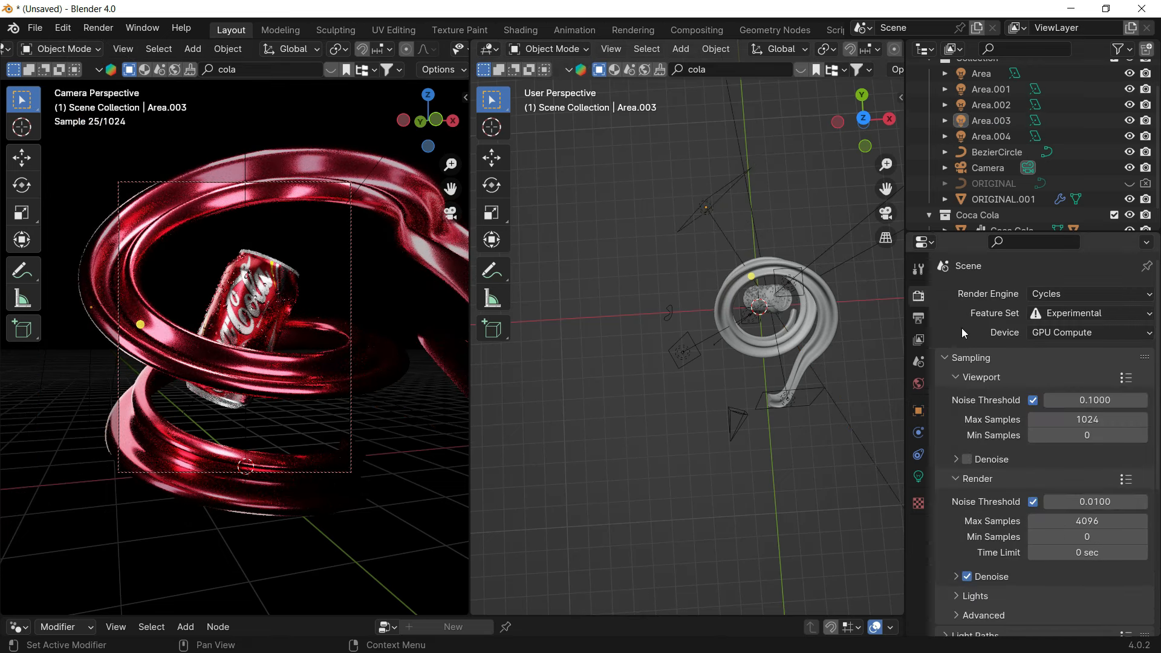
pyautogui.click(918, 318)
pyautogui.click(1031, 392)
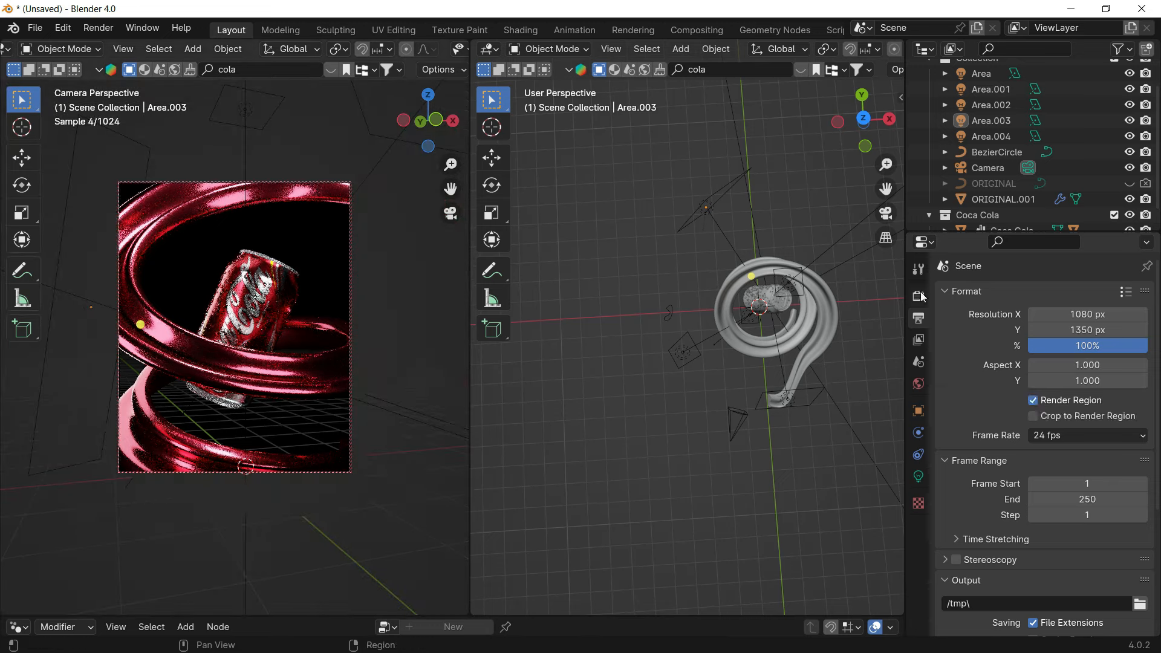
# Step: Enable a transparent film background in the Cycles render settings
pyautogui.click(917, 296)
pyautogui.keyDown('shift'); pyautogui.moveTo(291, 397); pyautogui.dragTo(285, 396, button='middle'); pyautogui.keyUp('shift')
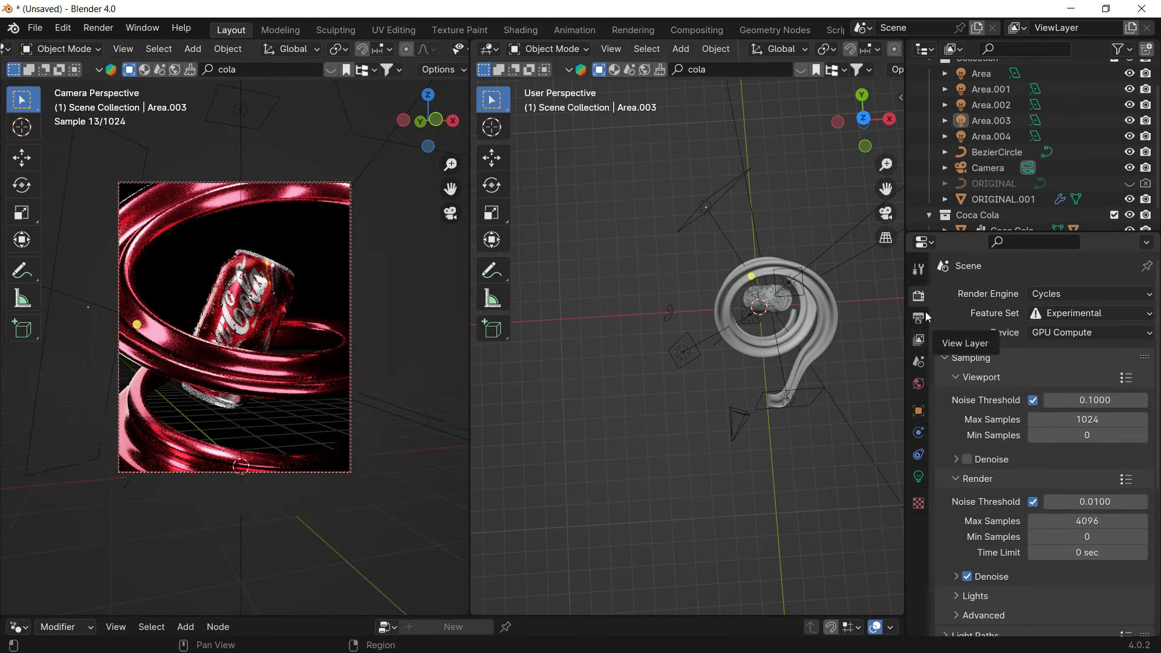
pyautogui.scroll(-6, 972, 477)
pyautogui.click(949, 524)
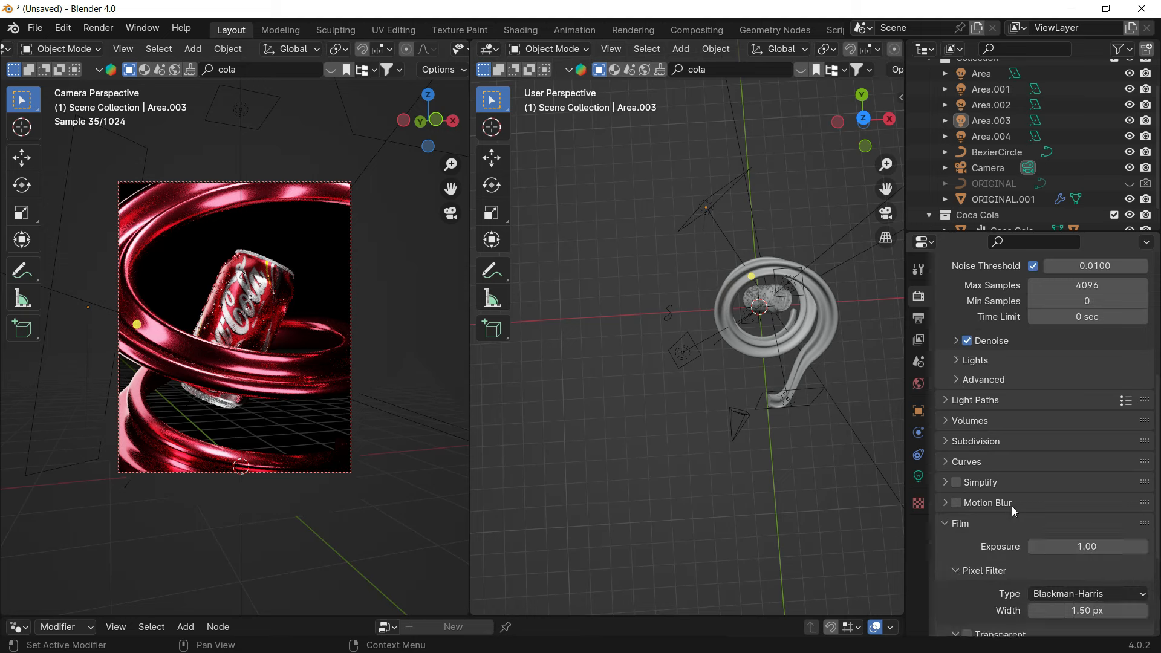
pyautogui.scroll(-4, 1004, 499)
pyautogui.click(967, 478)
pyautogui.click(946, 368)
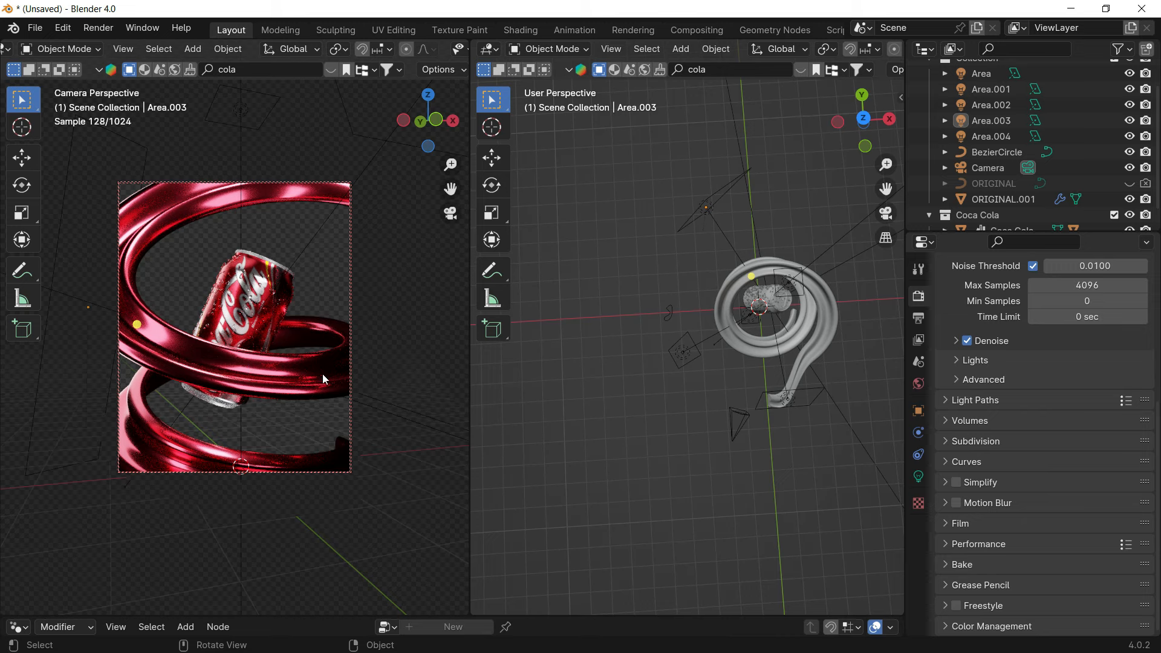
# Step: Reopen the spiral mesh's material in the shader editor and lower its Roughness to 0.071
pyautogui.click(230, 372)
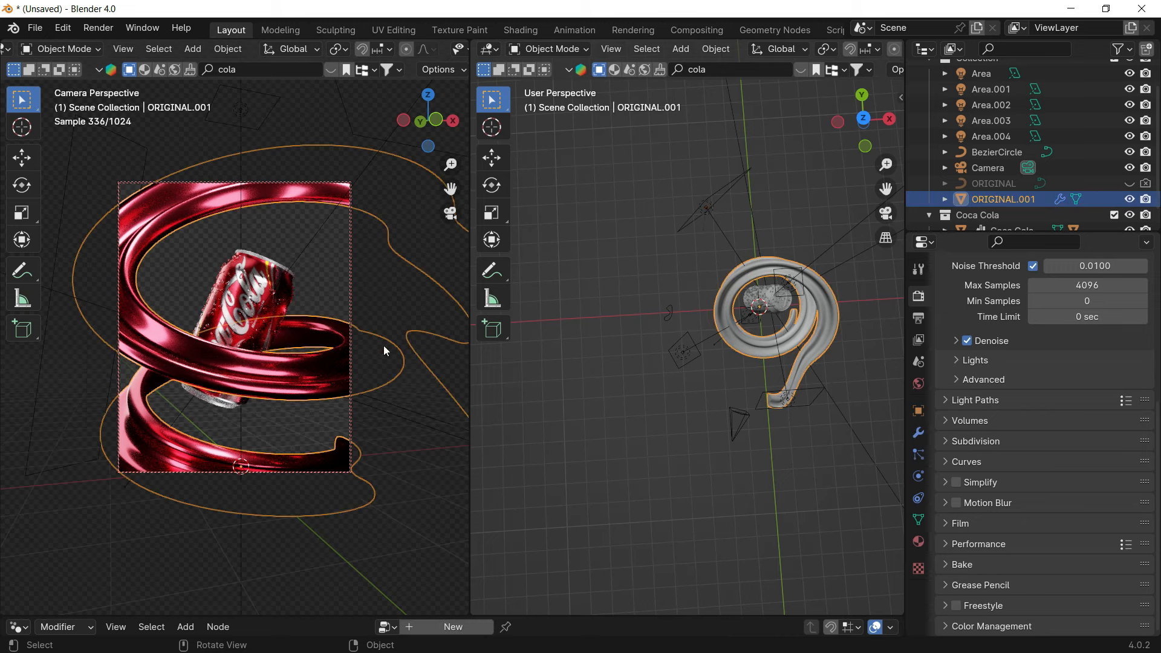
pyautogui.click(491, 51)
pyautogui.click(515, 194)
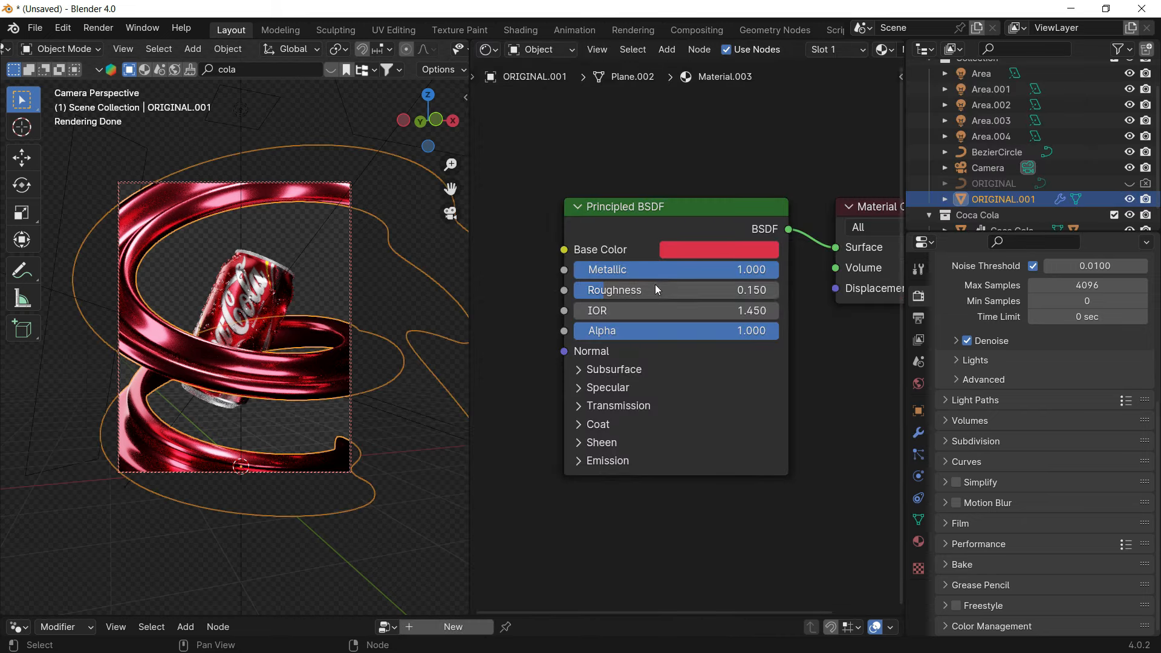
pyautogui.moveTo(655, 284)
pyautogui.mouseDown()
pyautogui.moveTo(636, 285)
pyautogui.moveTo(834, 290)
pyautogui.moveTo(636, 290)
pyautogui.mouseUp()
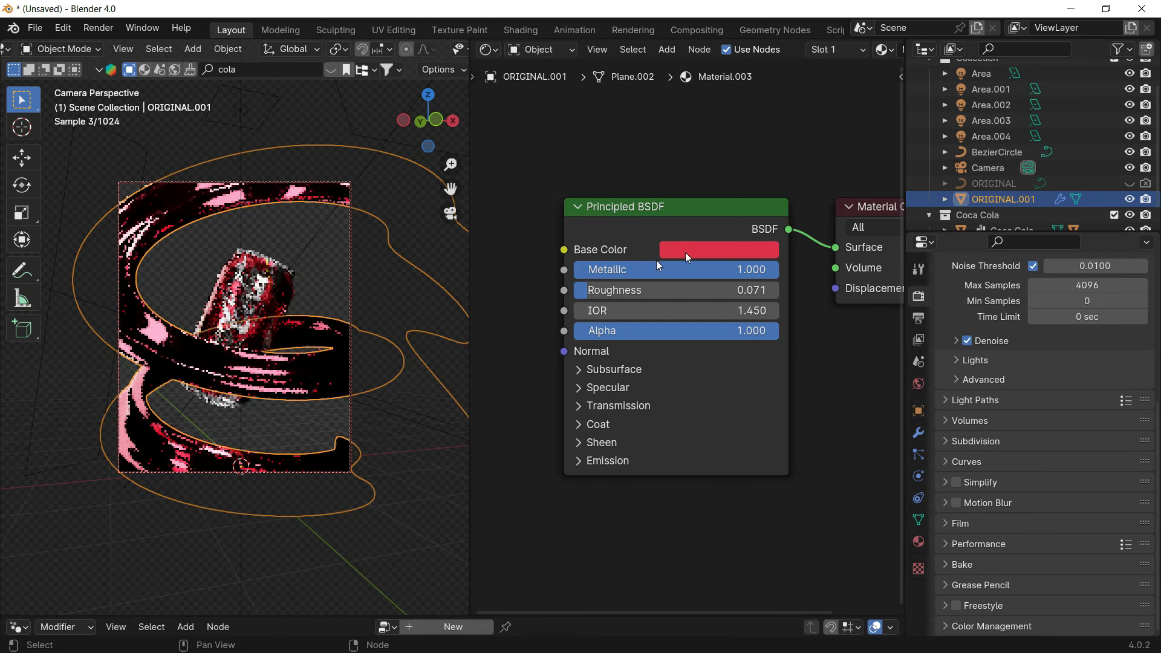
# Step: Try a different Base Color on the spiral material, including one sampled from the can, and undo the change
pyautogui.click(725, 250)
pyautogui.moveTo(719, 330); pyautogui.dragTo(716, 328)
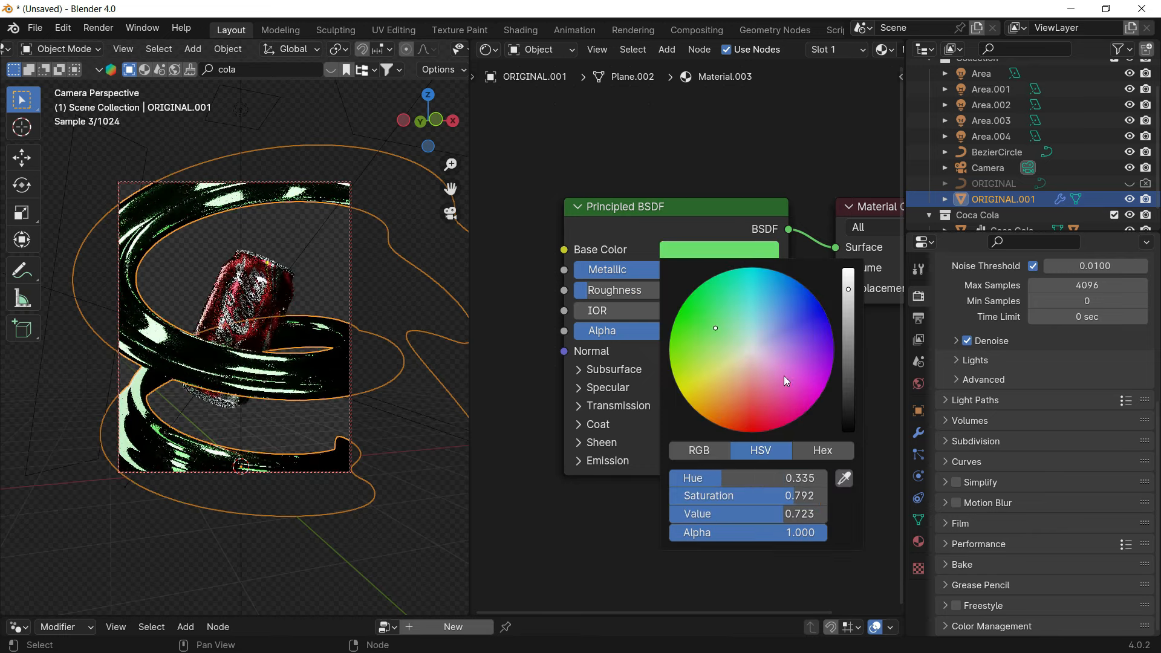
pyautogui.click(844, 479)
pyautogui.click(236, 271)
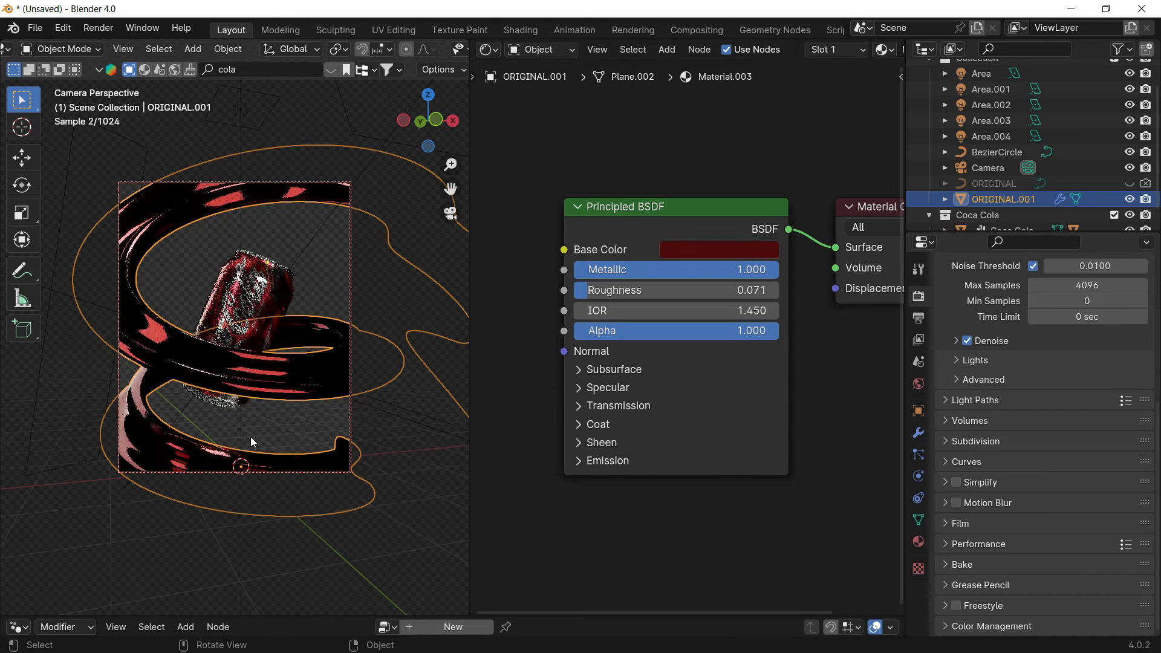
pyautogui.hotkey('ctrl', 'z')
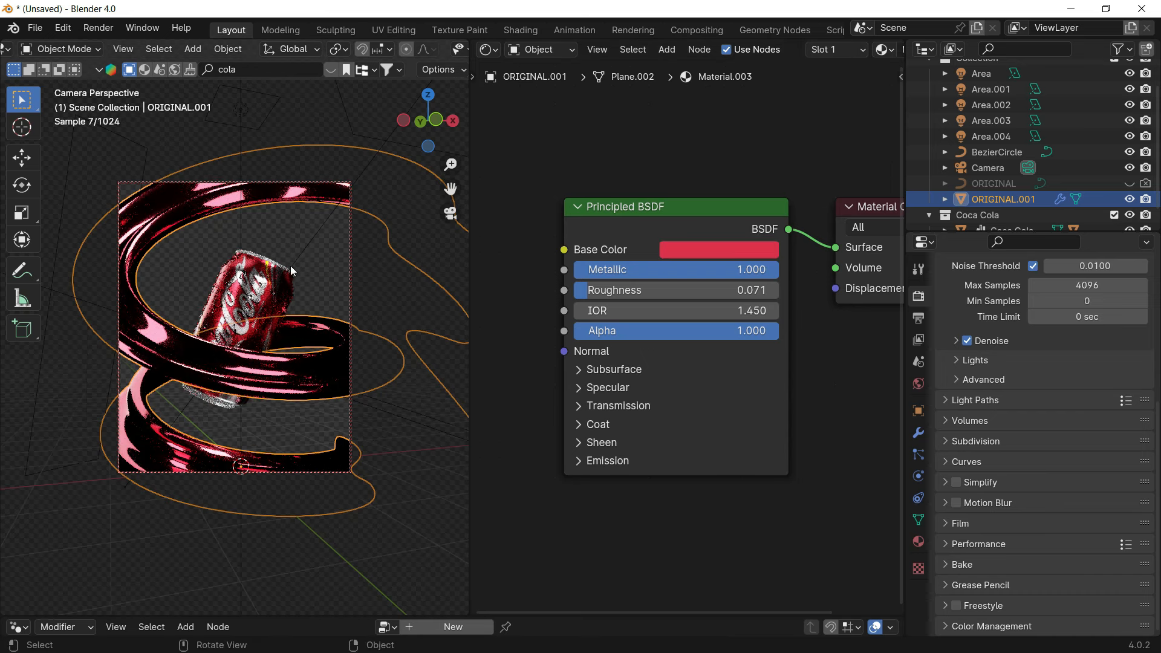
# Step: Hide the glossy red spiral mesh ORIGINAL.001 in the viewport
pyautogui.click(301, 292)
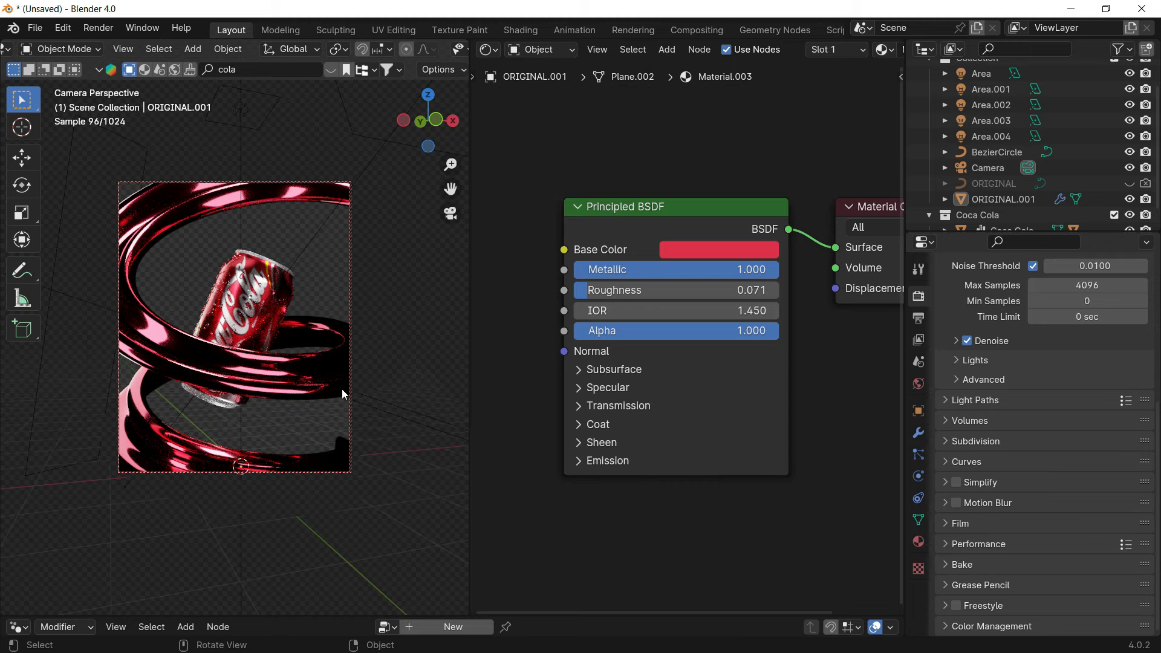
pyautogui.moveTo(465, 184); pyautogui.dragTo(260, 314, button='middle')
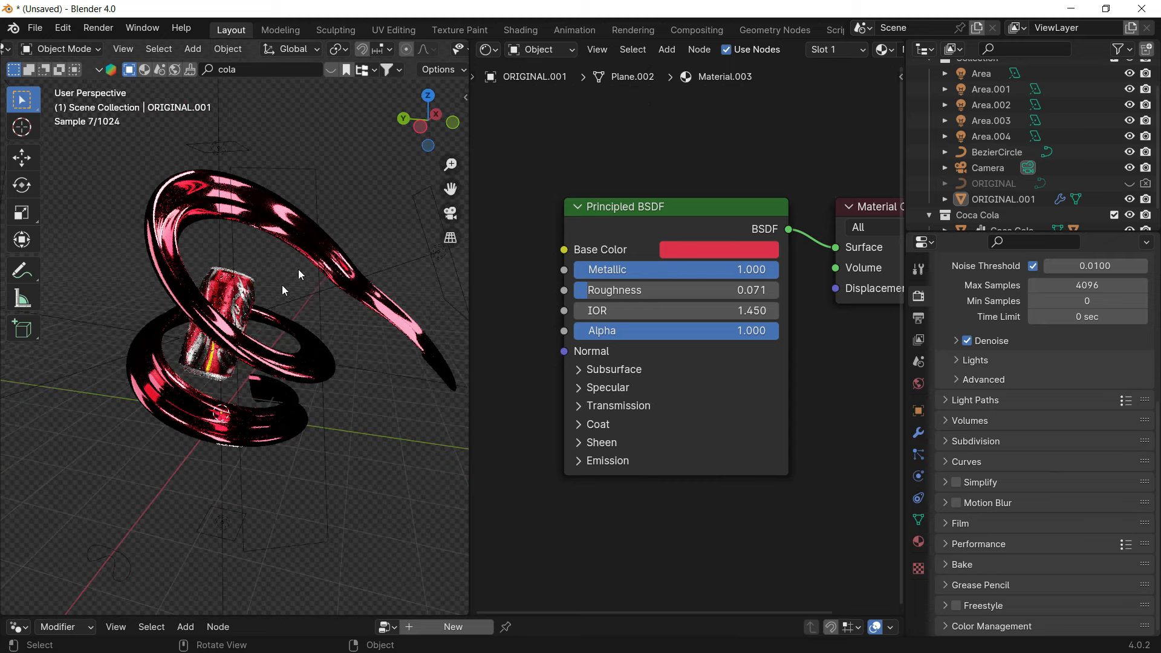
pyautogui.click(321, 230)
pyautogui.press('h')
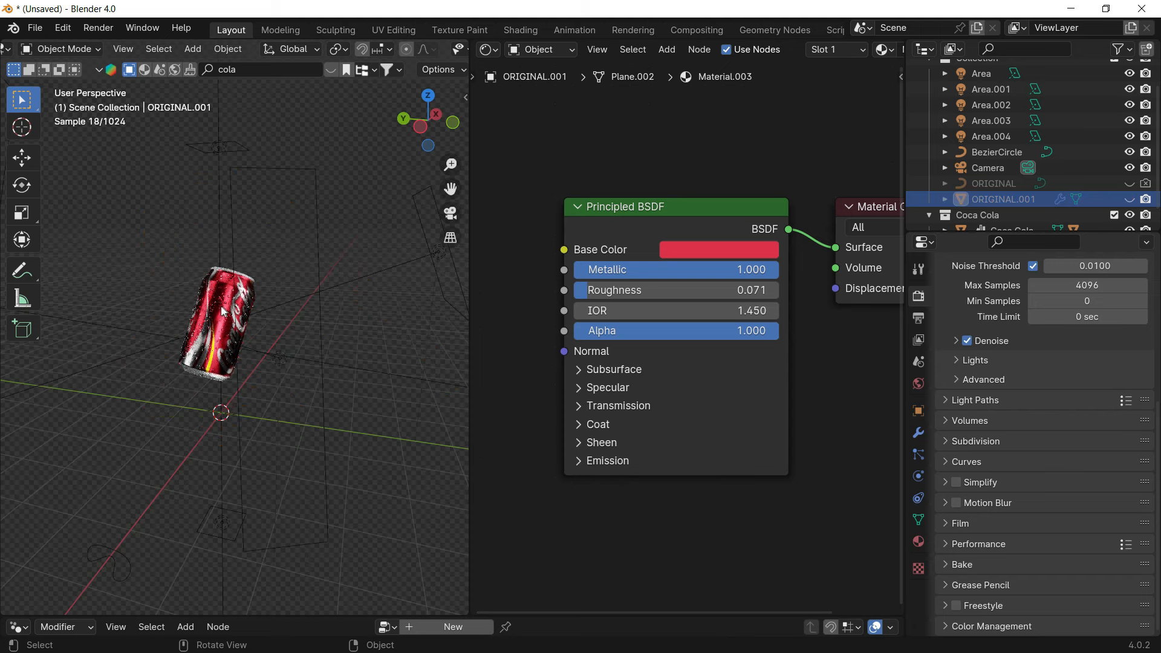
# Step: Delete the Coca-Cola can together with its Coca Cola collection
pyautogui.click(255, 292)
pyautogui.click(1013, 213)
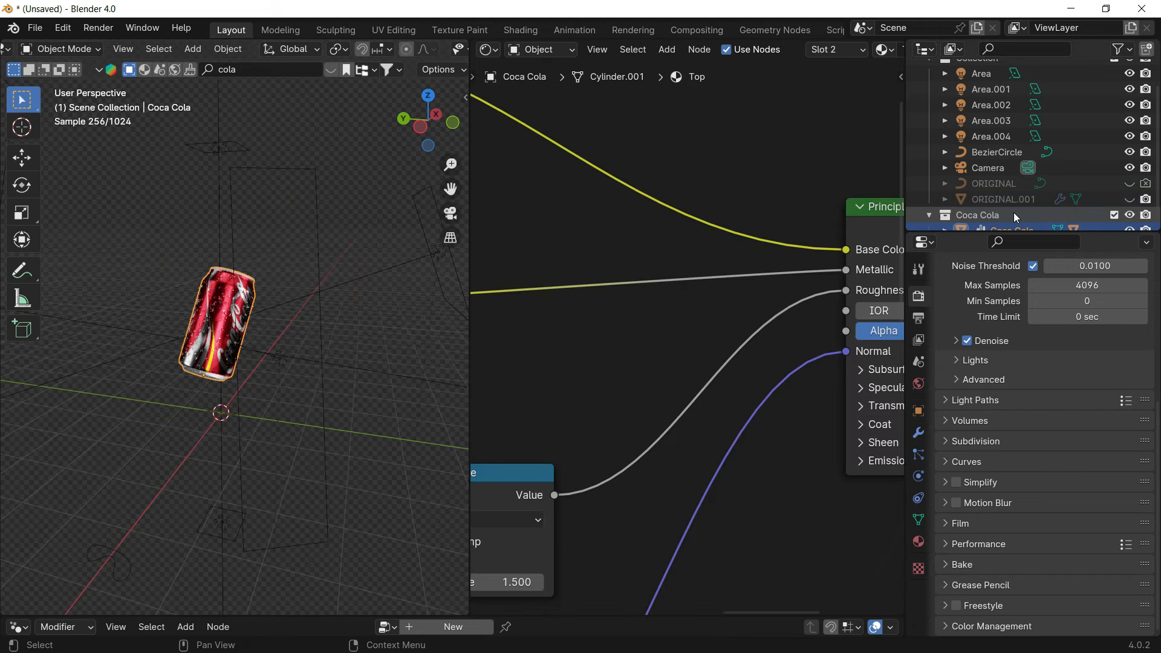
pyautogui.press('Delete')
pyautogui.moveTo(1028, 231); pyautogui.dragTo(1026, 290)
pyautogui.click(994, 242)
pyautogui.press('Delete')
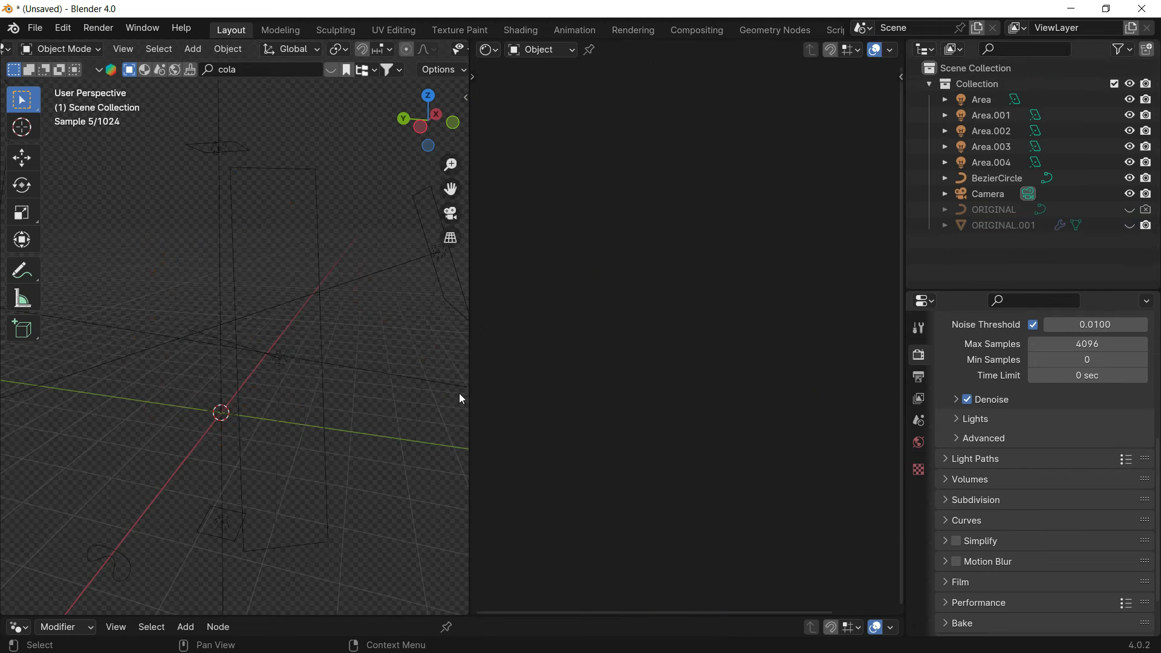
# Step: Return to the camera view, unhide the ORIGINAL spiral curve and select it
pyautogui.keyDown('shift'); pyautogui.moveTo(406, 398); pyautogui.dragTo(411, 387, button='middle'); pyautogui.keyUp('shift')
pyautogui.click(451, 213)
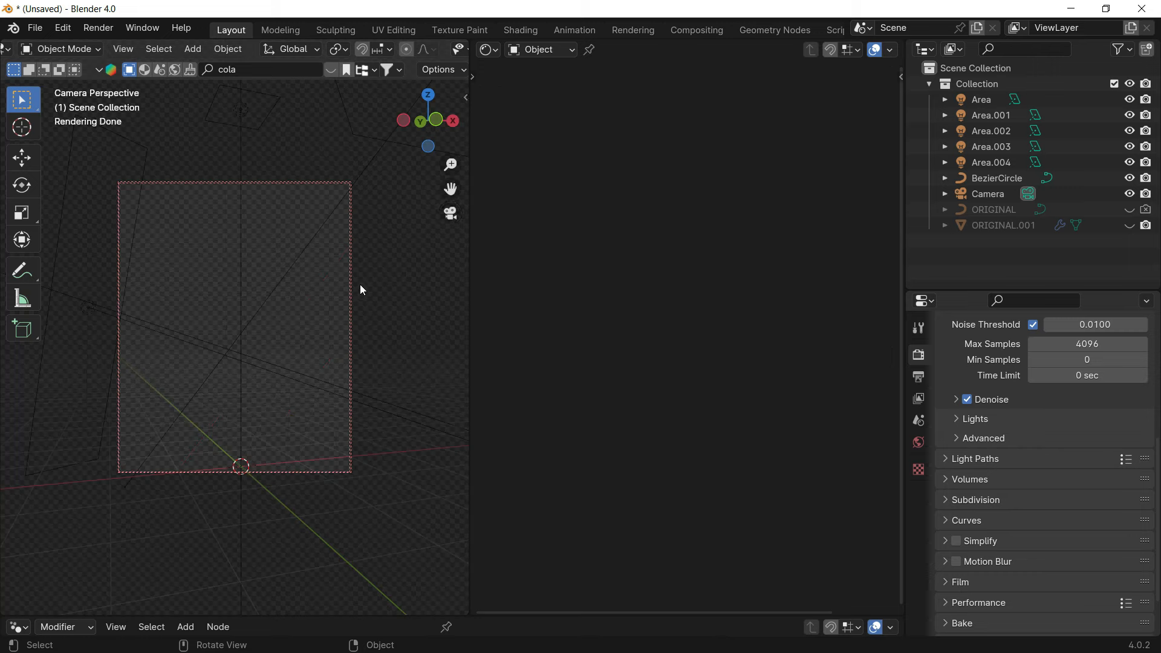
pyautogui.click(1129, 209)
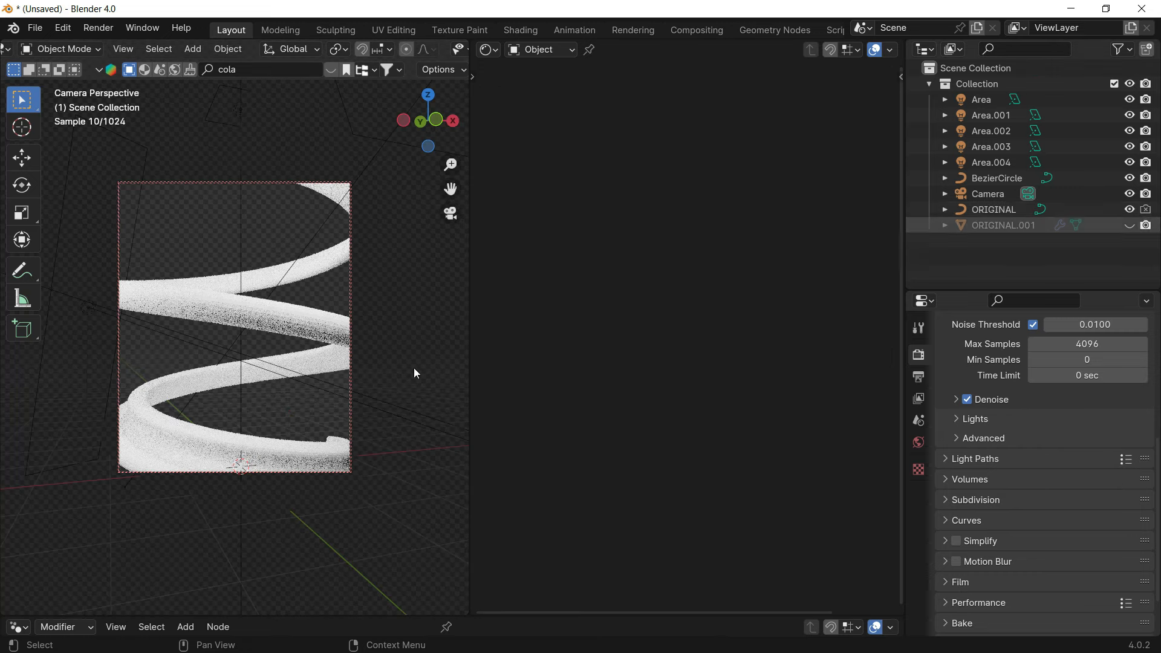
pyautogui.click(295, 307)
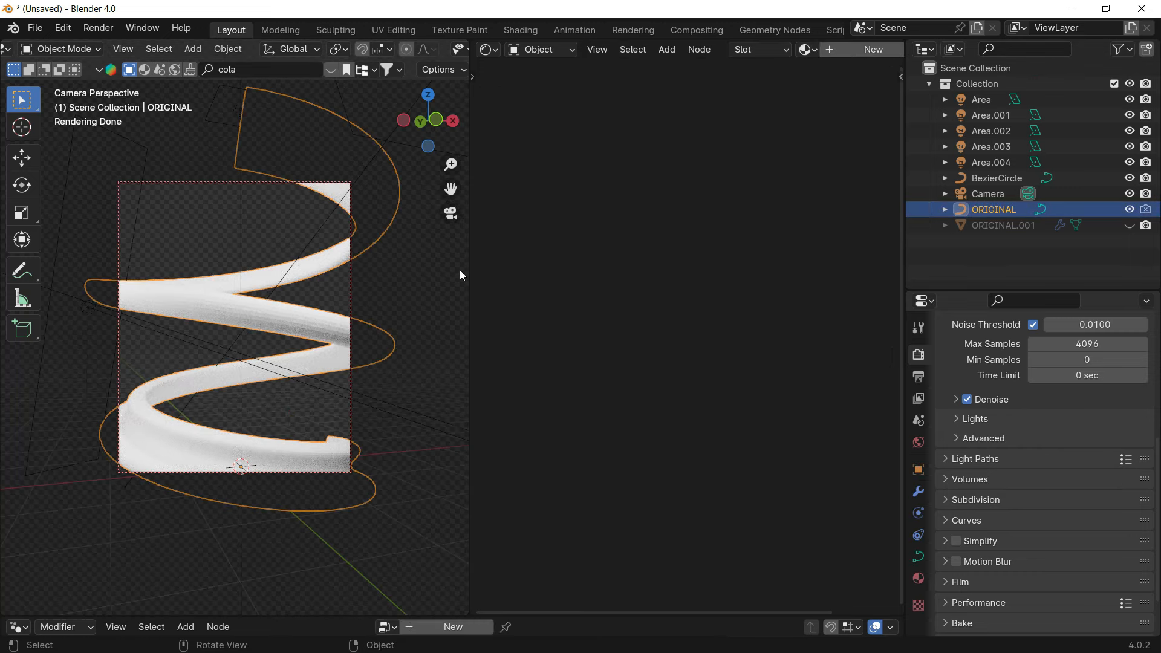
# Step: Turn the shader editor area into a second 3D viewport and select the BezierCircle profile there
pyautogui.click(487, 49)
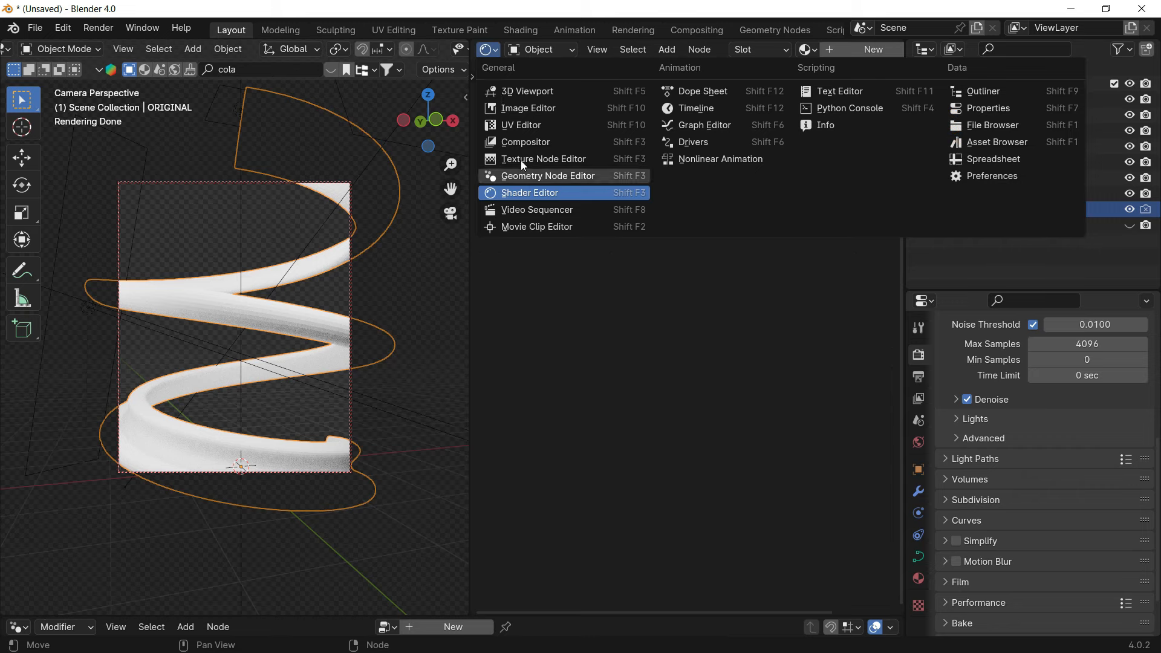
pyautogui.click(552, 89)
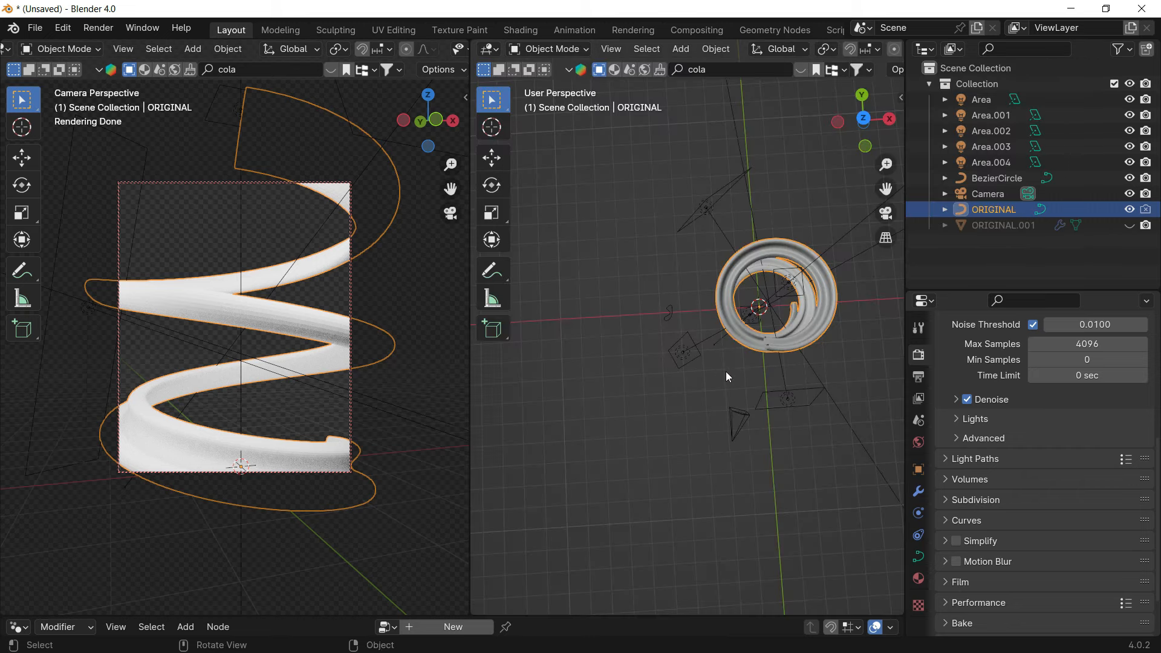
pyautogui.moveTo(725, 371); pyautogui.dragTo(719, 333, button='middle')
pyautogui.click(668, 313)
pyautogui.scroll(5, 771, 320)
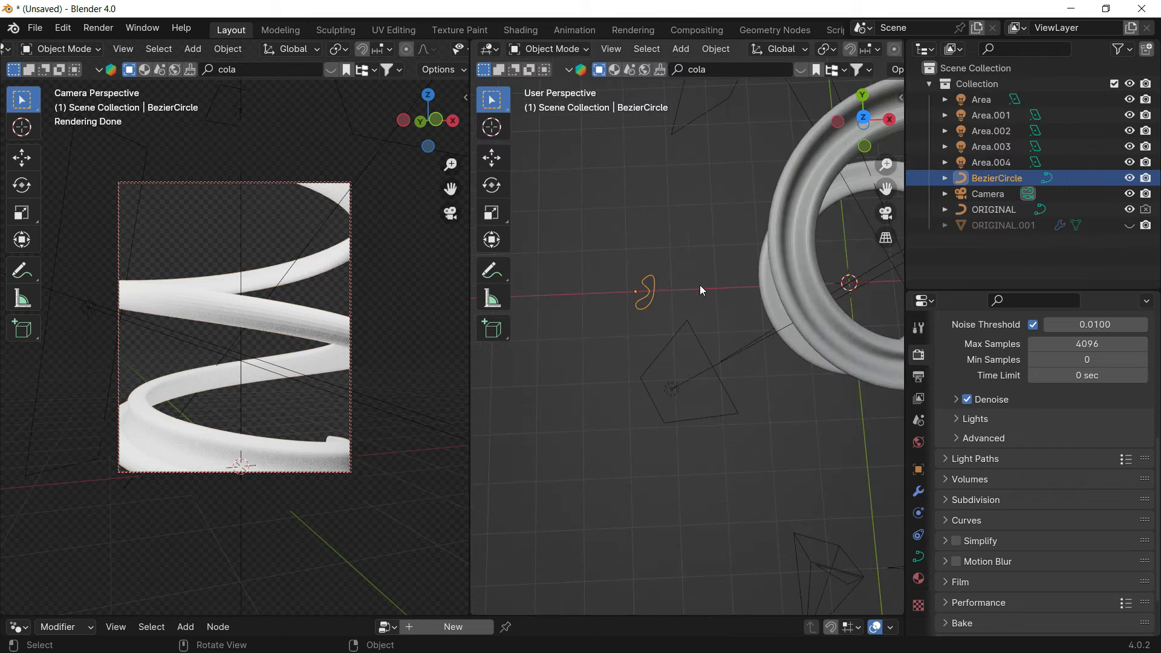
# Step: Add a NURBS path curve and move it along the X axis, out beyond the BezierCircle profile
pyautogui.moveTo(700, 288)
pyautogui.mouseDown(button='middle')
pyautogui.moveTo(785, 267)
pyautogui.moveTo(619, 202)
pyautogui.moveTo(642, 272)
pyautogui.moveTo(720, 327)
pyautogui.moveTo(695, 342)
pyautogui.moveTo(799, 273)
pyautogui.moveTo(748, 343)
pyautogui.moveTo(793, 282)
pyautogui.moveTo(717, 300)
pyautogui.mouseUp(button='middle')
pyautogui.click(799, 273)
pyautogui.hotkey('shift', 'a')
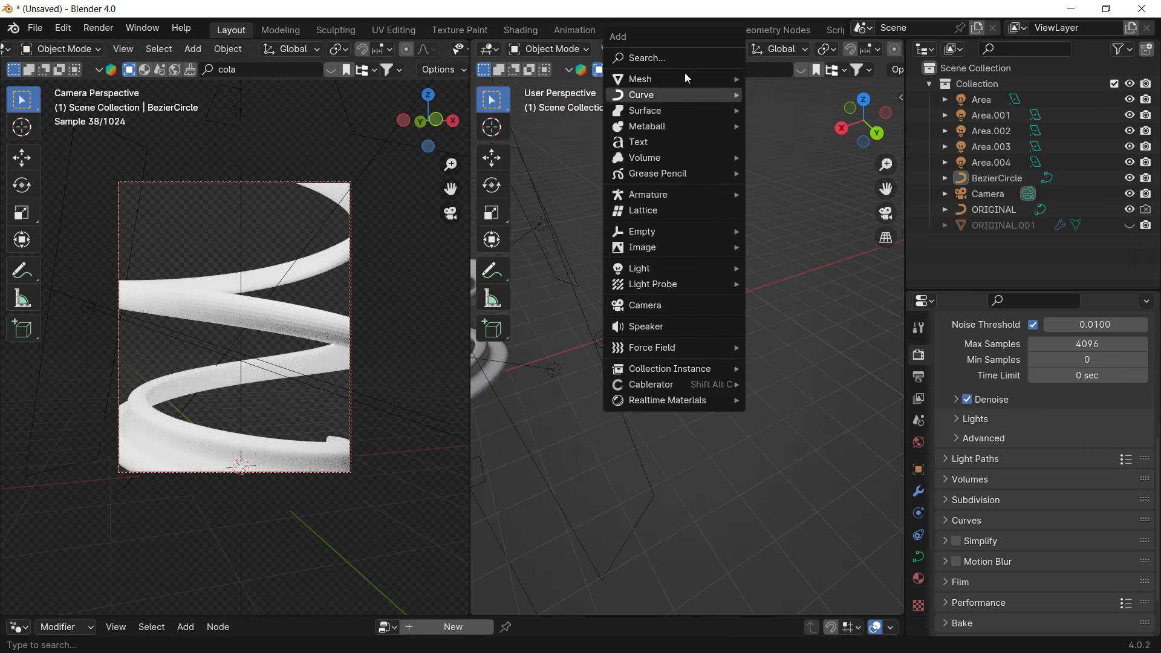
pyautogui.moveTo(708, 84)
pyautogui.moveTo(680, 97)
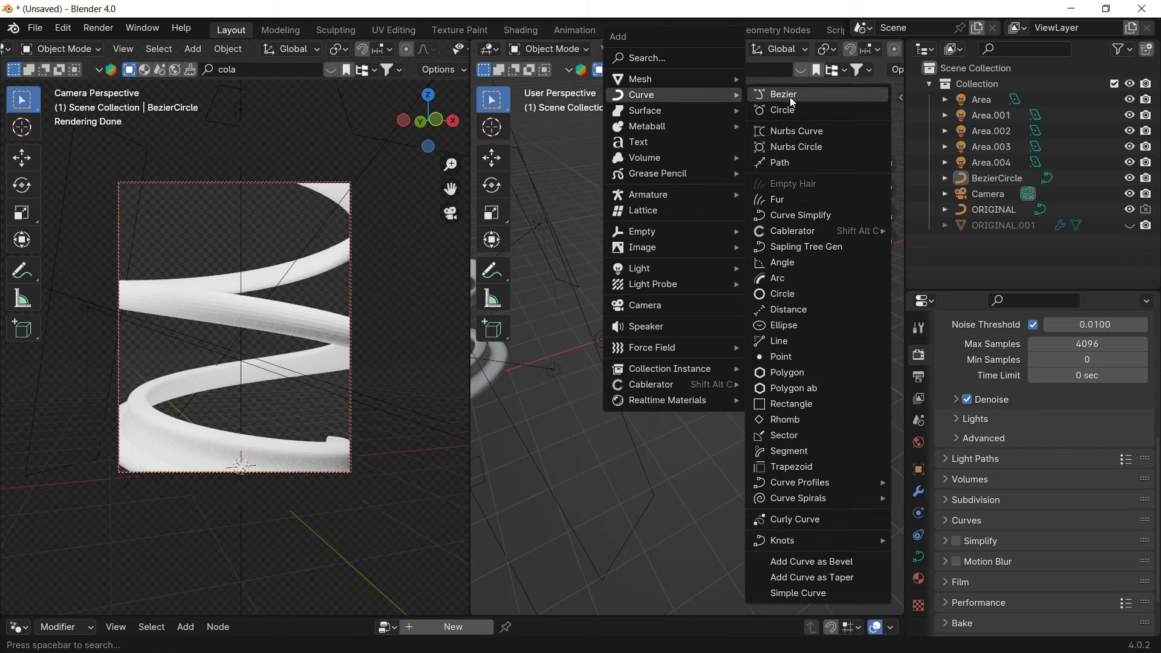
pyautogui.click(810, 164)
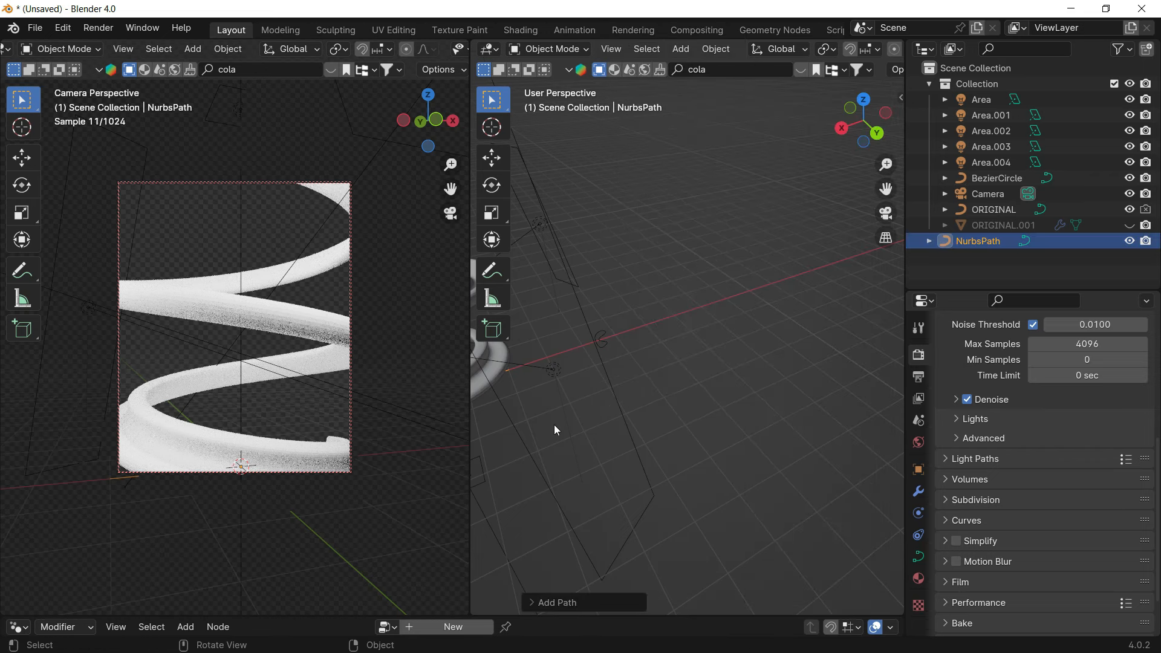
pyautogui.press('g')
pyautogui.press('x')
pyautogui.click(839, 327)
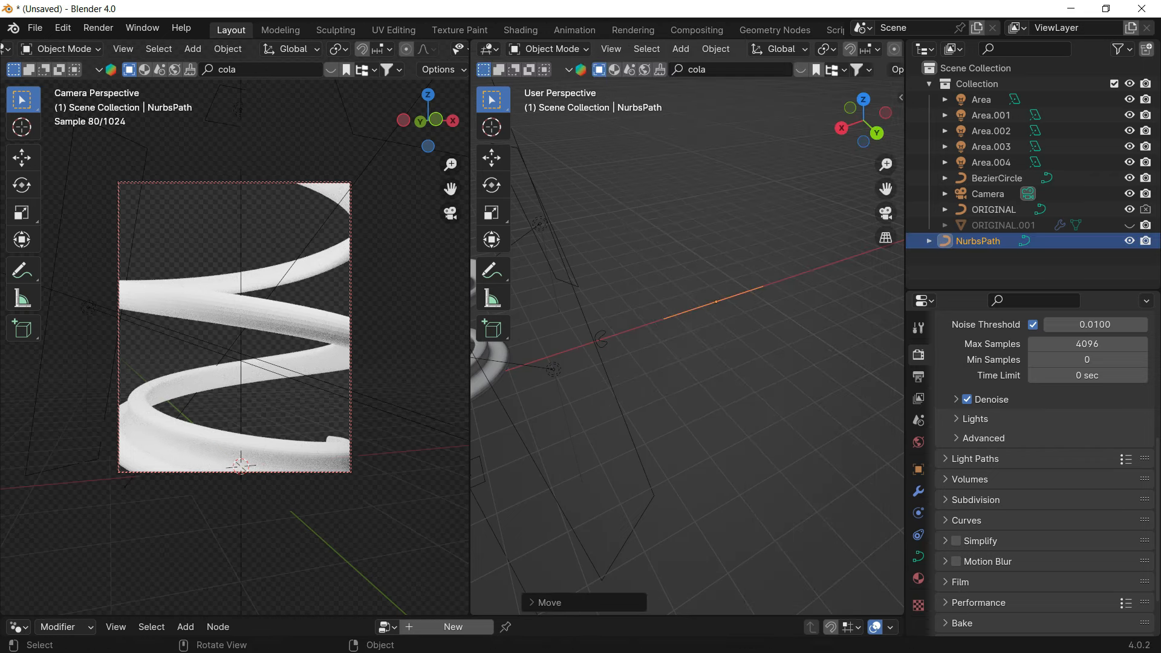
# Step: Rotate the new path around the global Z axis so it lies across the X axis
pyautogui.press('r')
pyautogui.press('x')
pyautogui.press('z')
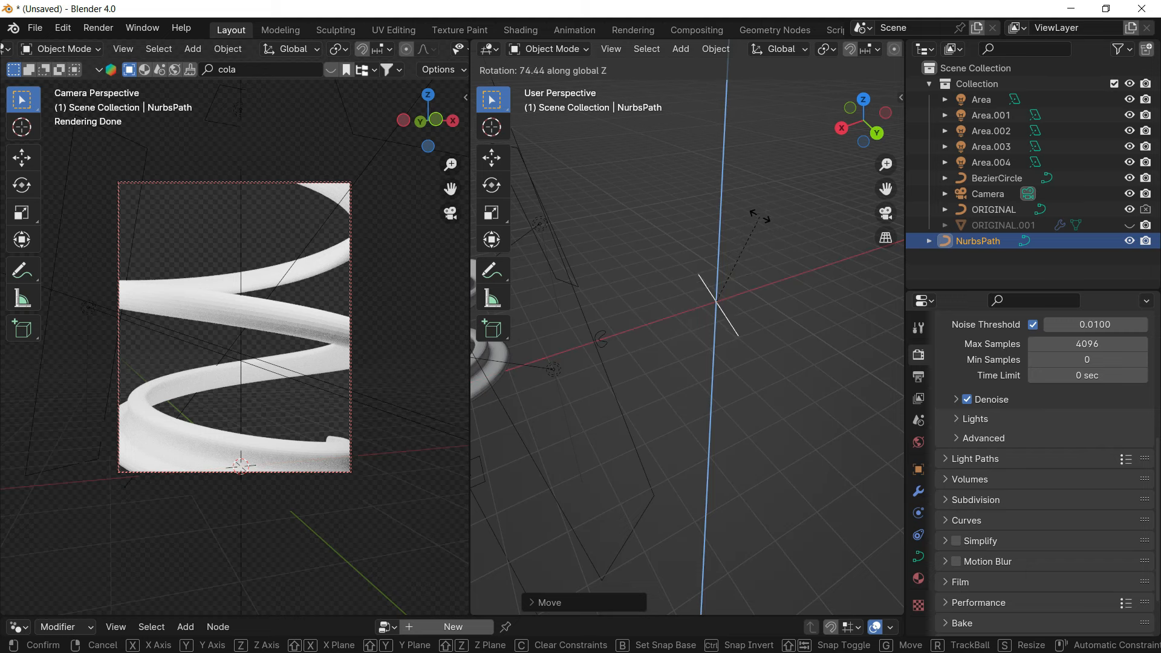
pyautogui.press('Return')
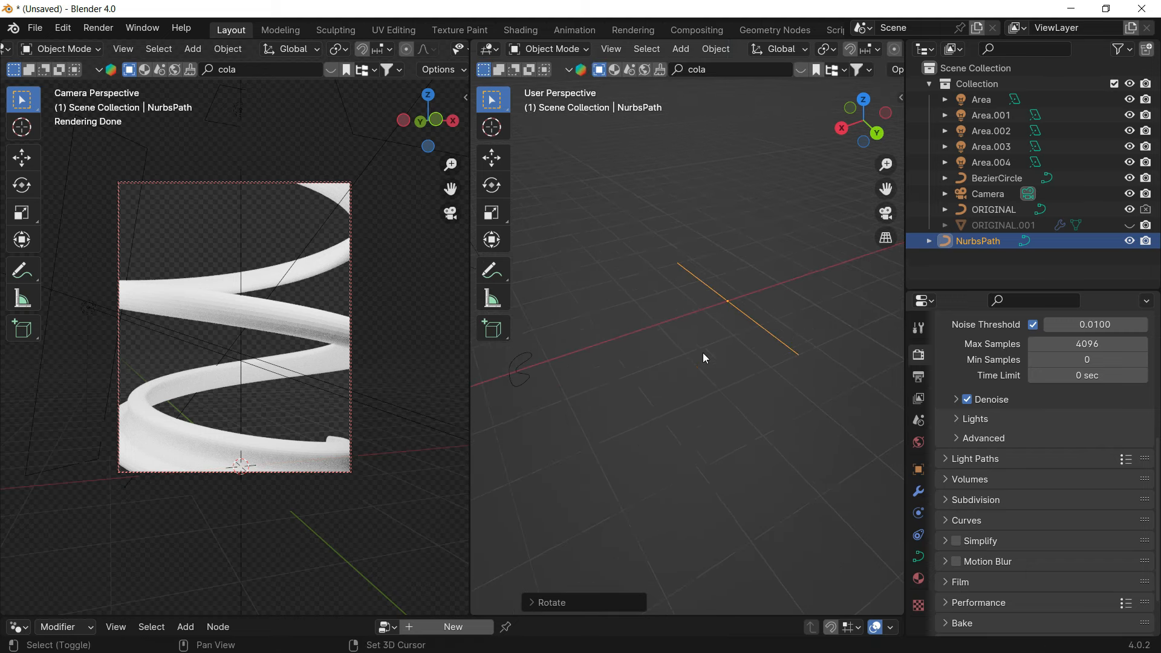
pyautogui.press('Tab')
pyautogui.keyDown('shift'); pyautogui.moveTo(700, 353); pyautogui.dragTo(699, 326, button='middle'); pyautogui.keyUp('shift')
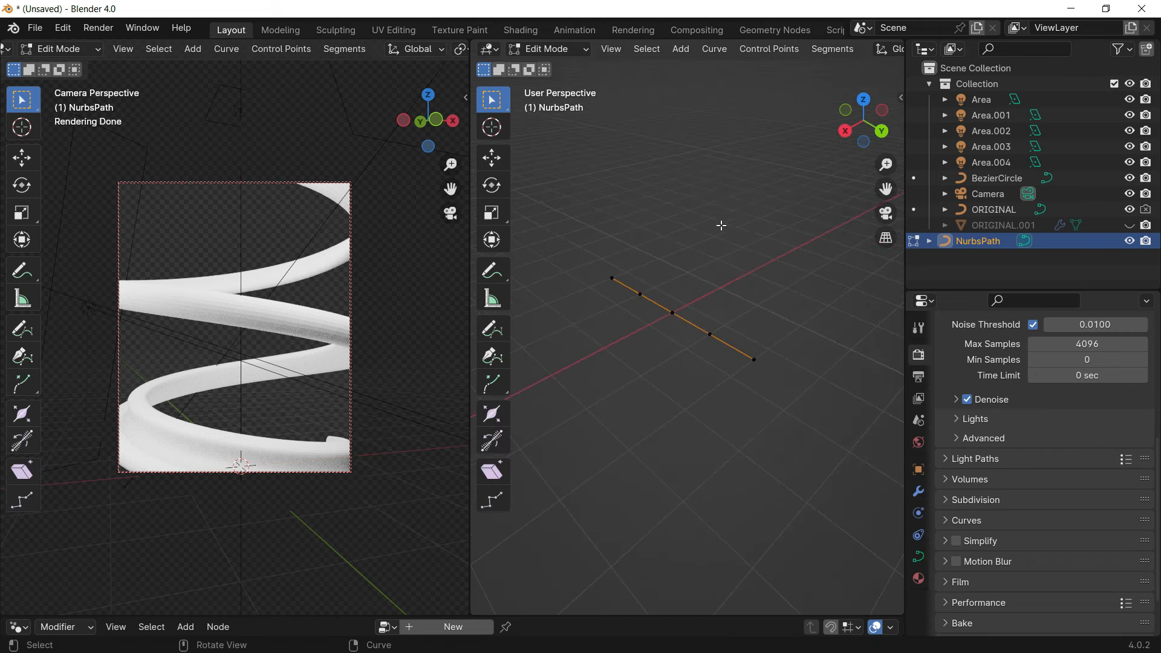
pyautogui.press('g')
pyautogui.press('Escape')
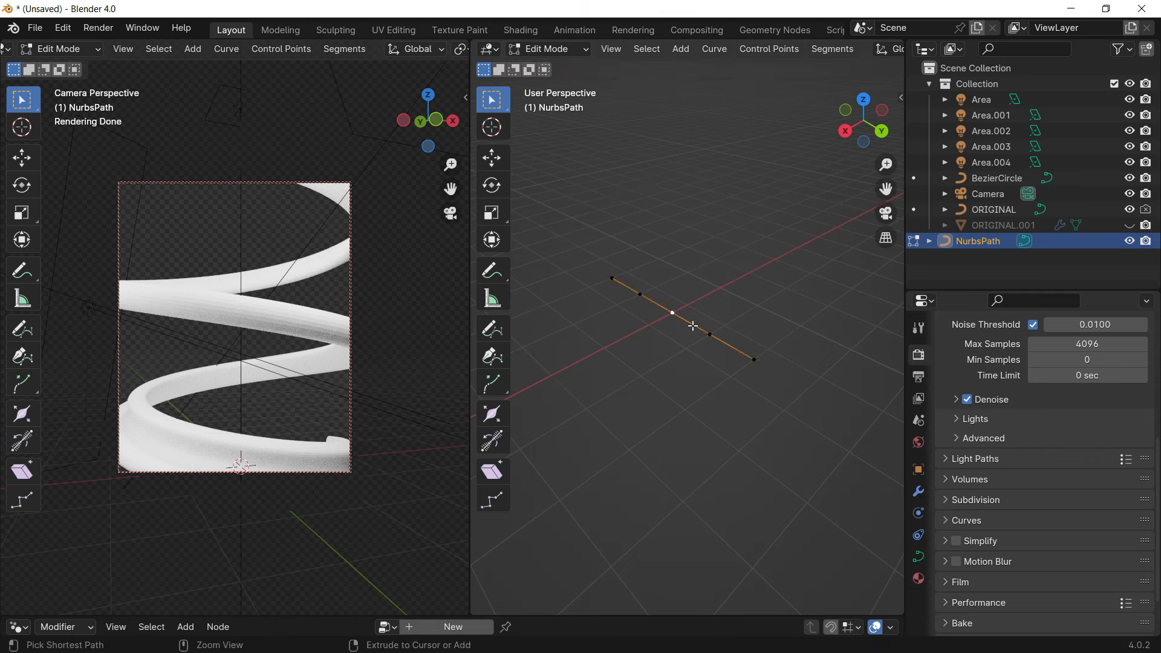
pyautogui.press('Tab')
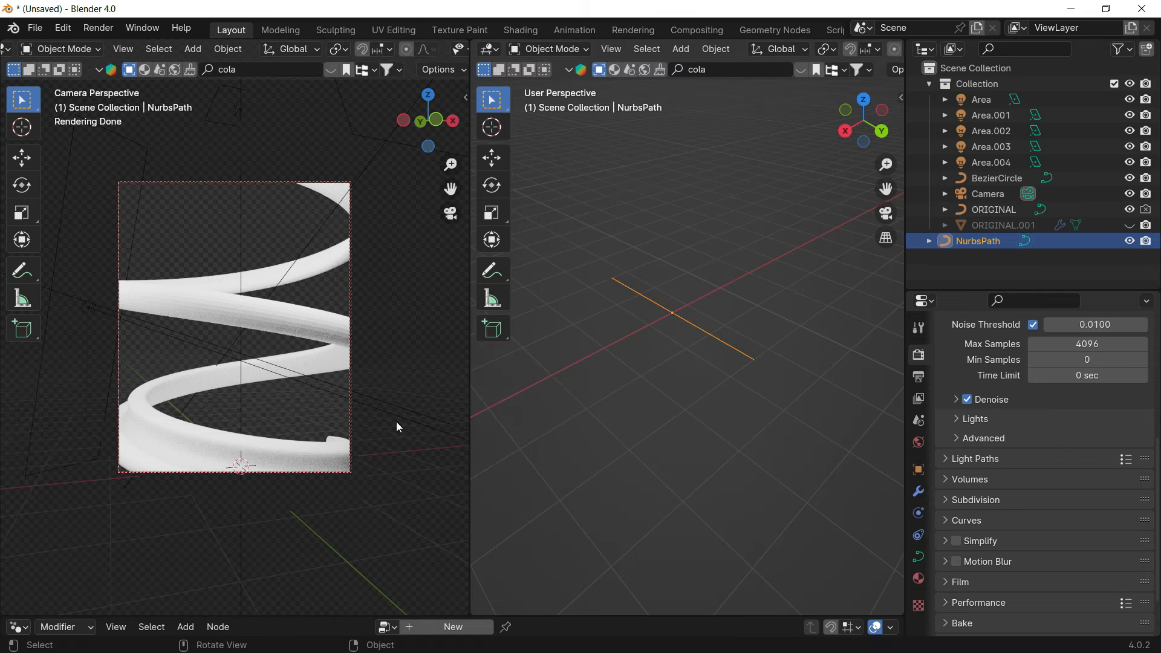
# Step: Replace the ORIGINAL spiral curve's bevel object with NurbsPath
pyautogui.click(334, 334)
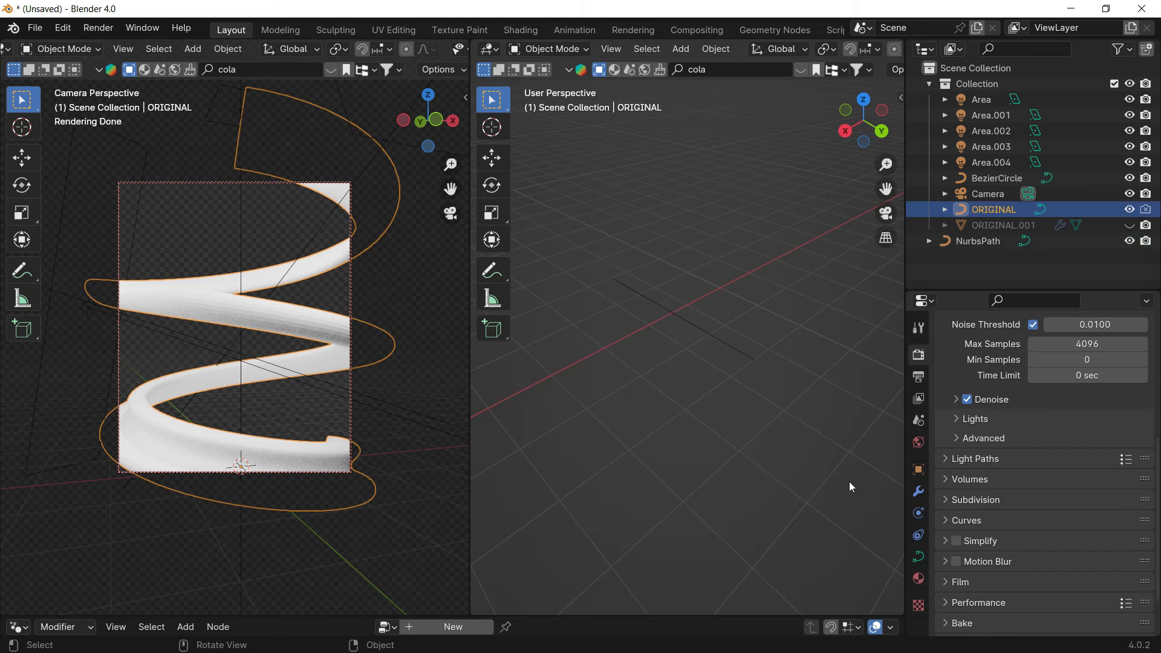
pyautogui.click(919, 556)
pyautogui.scroll(-5, 1077, 510)
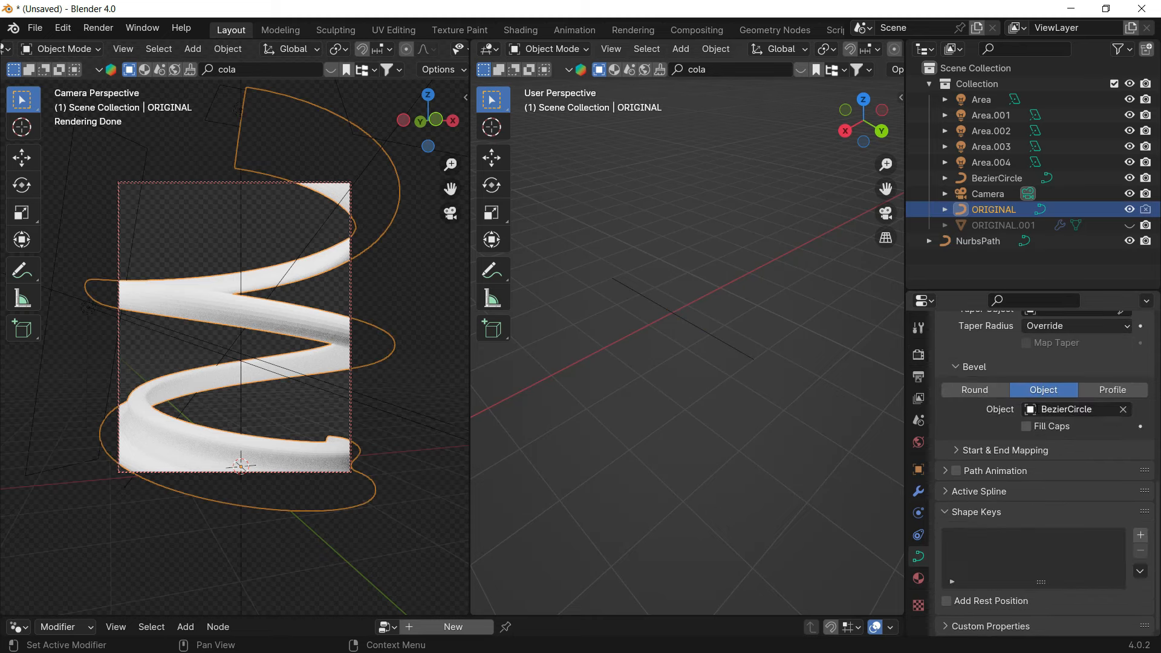
pyautogui.click(1070, 409)
pyautogui.click(994, 521)
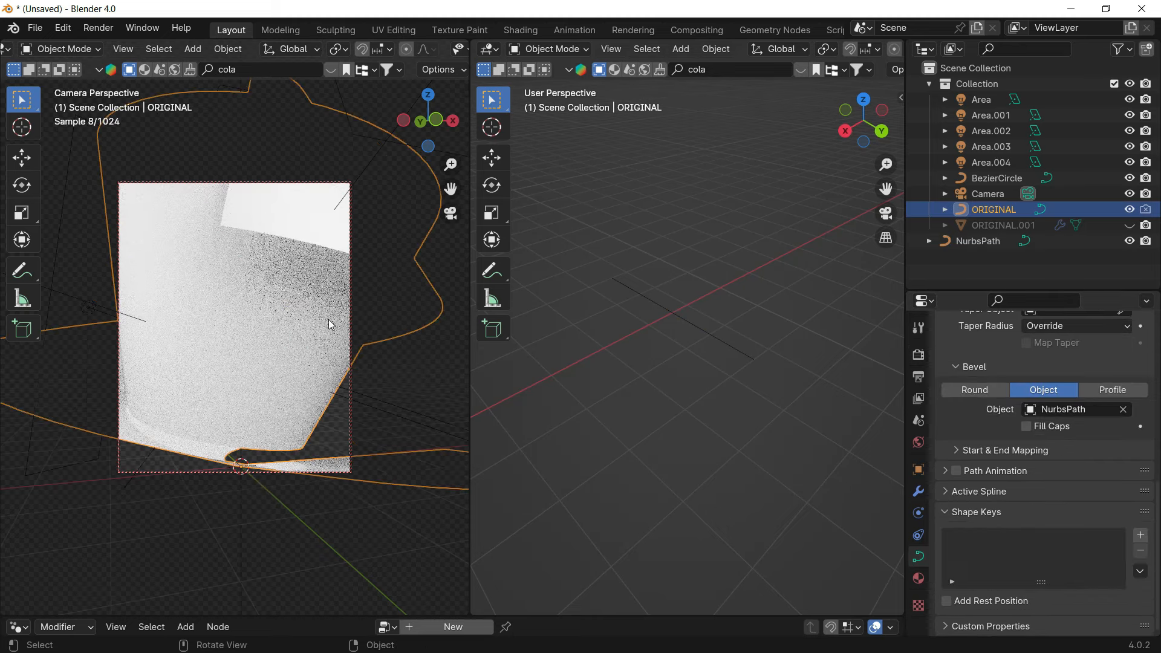
# Step: Switch the spiral's viewport to solid shading and scale the NurbsPath profile down strongly to form a narrow ribbon
pyautogui.moveTo(441, 254)
pyautogui.mouseDown(button='middle')
pyautogui.moveTo(375, 328)
pyautogui.moveTo(317, 333)
pyautogui.moveTo(374, 303)
pyautogui.moveTo(474, 350)
pyautogui.mouseUp(button='middle')
pyautogui.press('z')
pyautogui.click(384, 332)
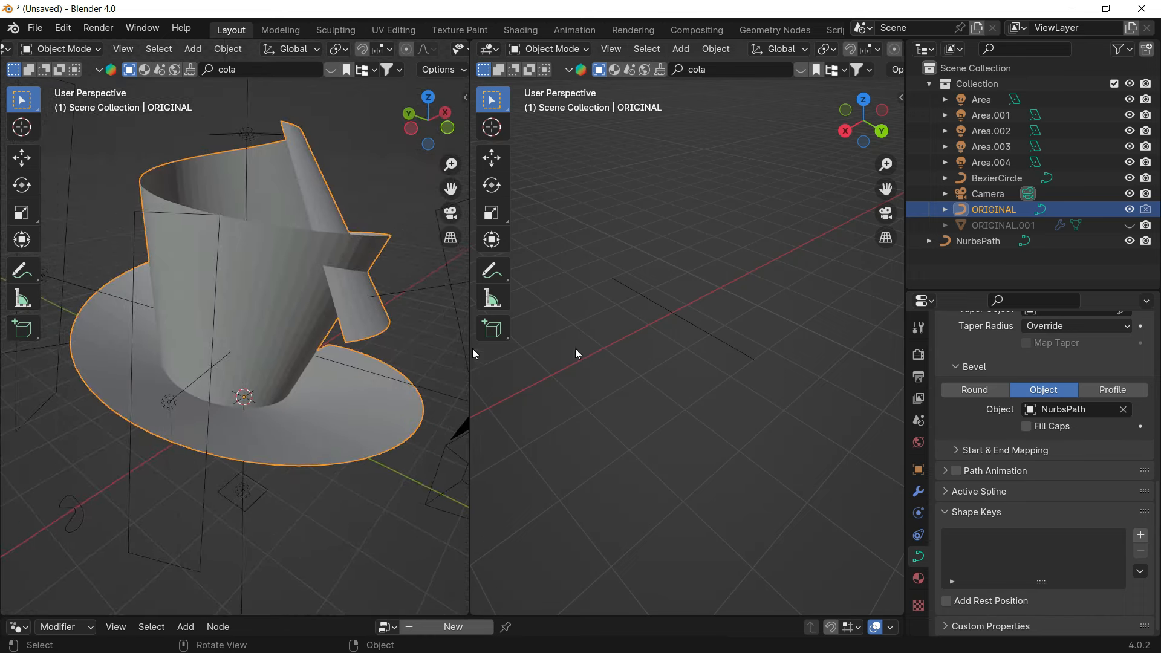
pyautogui.click(714, 337)
pyautogui.press('s')
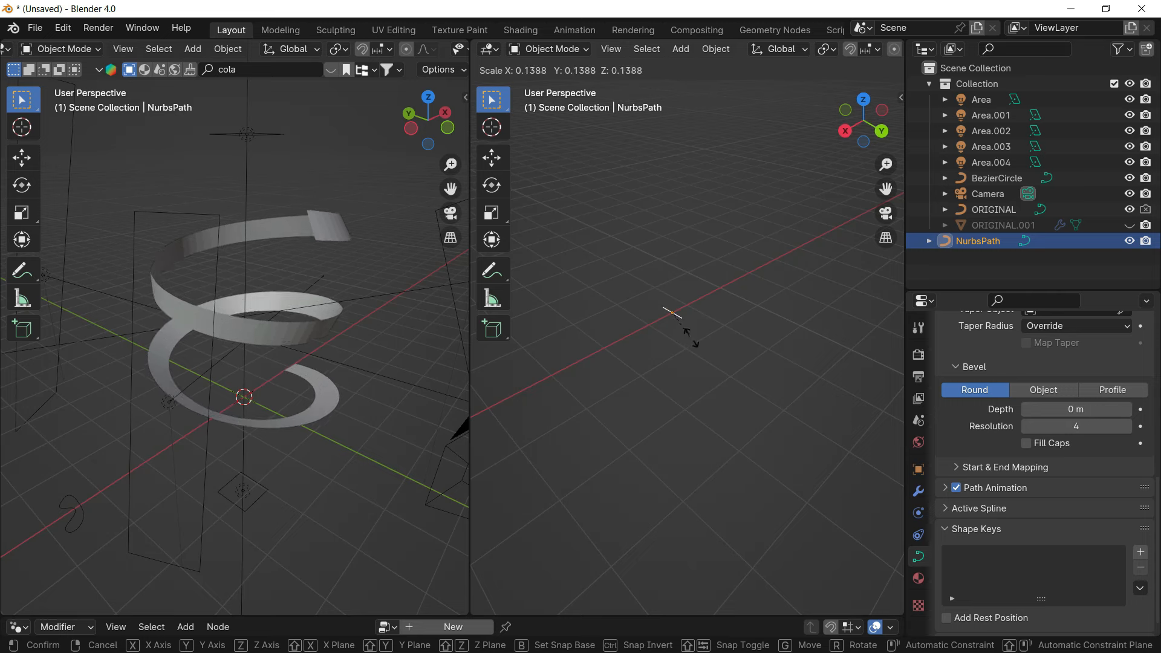
pyautogui.click(705, 351)
# Step: Check the ribbon through the camera and shrink the NurbsPath profile slightly more
pyautogui.click(329, 310)
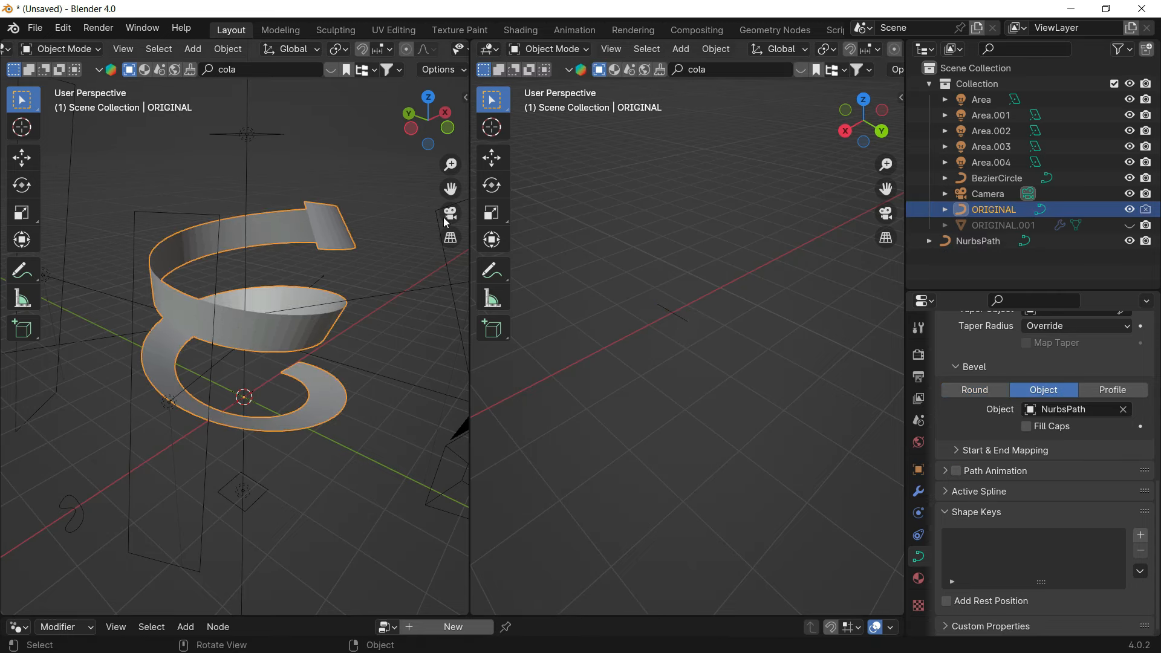
pyautogui.click(450, 214)
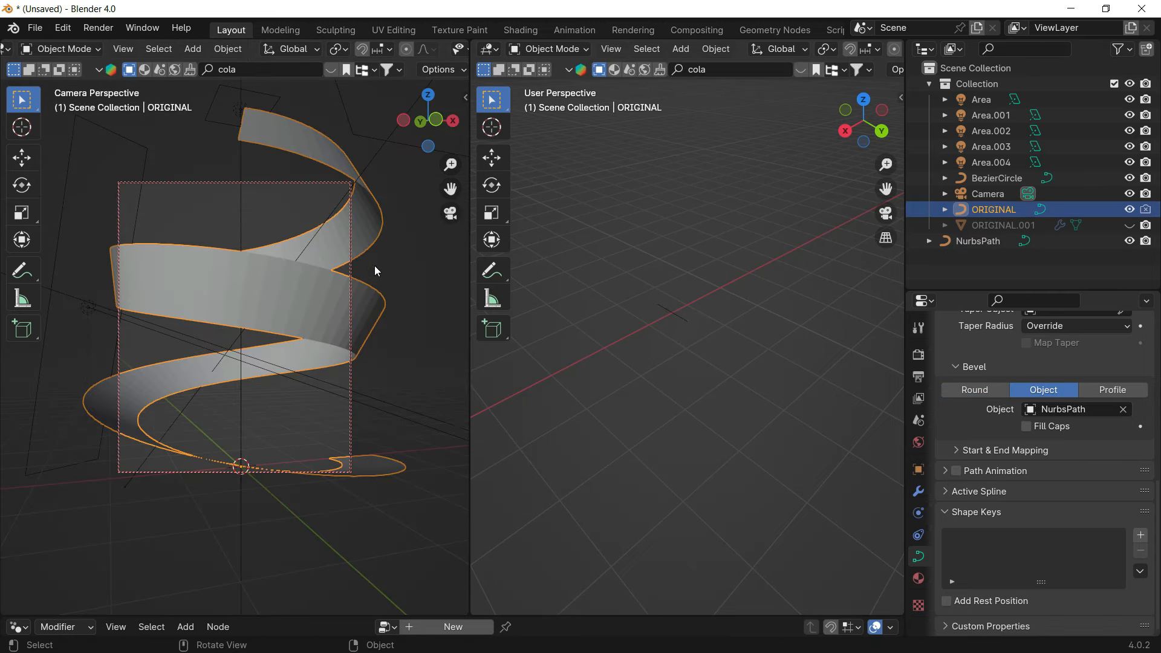
pyautogui.click(673, 314)
pyautogui.press('s')
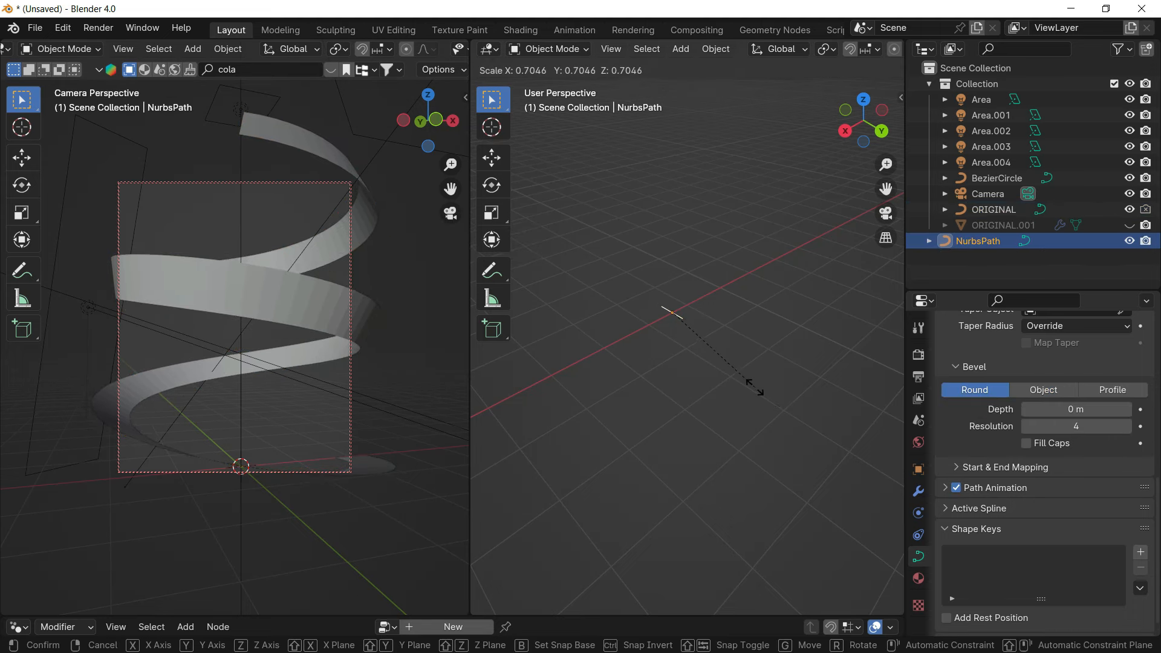
pyautogui.click(741, 389)
# Step: Tilt the ORIGINAL curve's top end control point in edit mode with smooth proportional falloff, so the upper ribbon turns
pyautogui.click(450, 213)
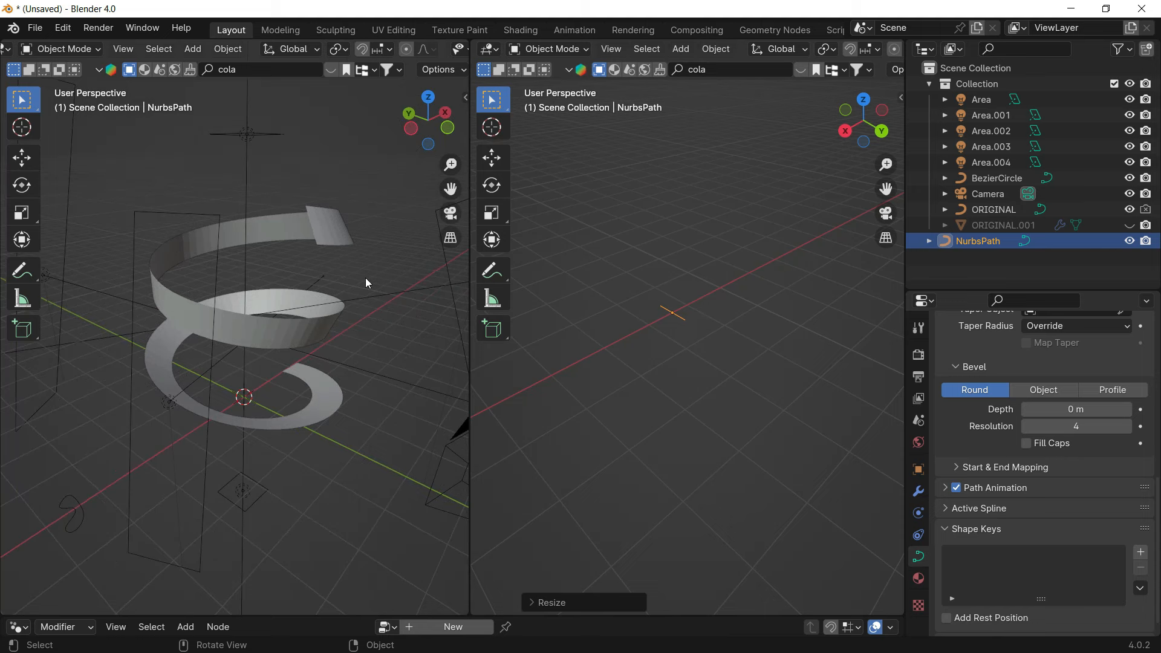
pyautogui.click(312, 221)
pyautogui.press('Tab')
pyautogui.moveTo(369, 302); pyautogui.dragTo(343, 223, button='middle')
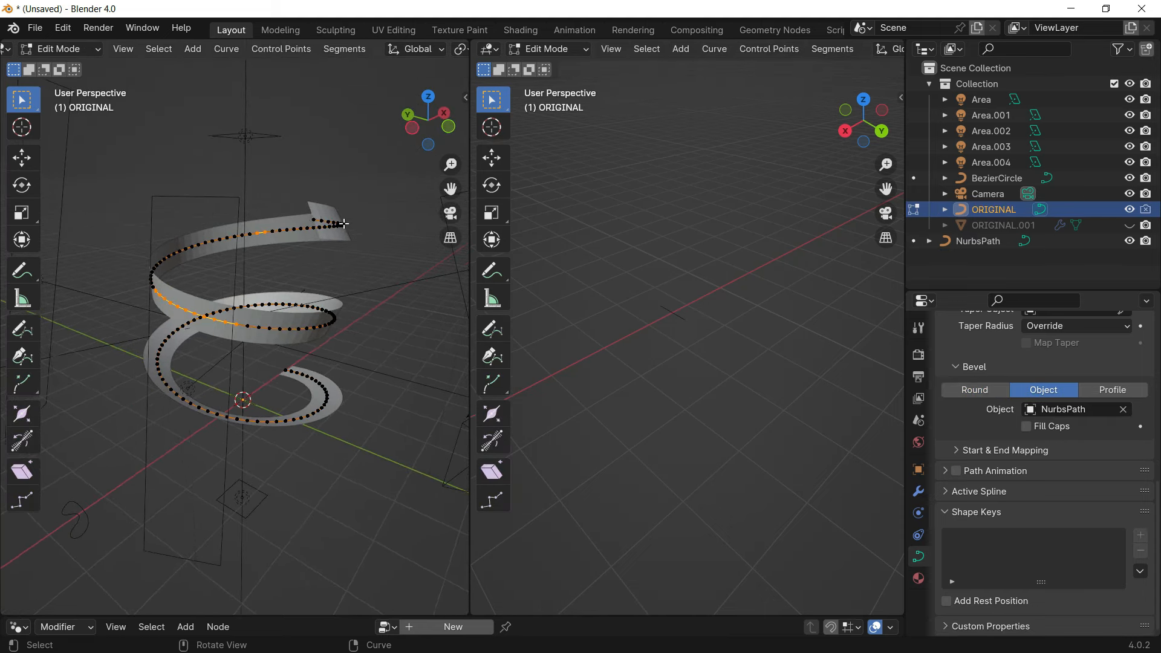
pyautogui.moveTo(350, 266); pyautogui.dragTo(341, 267, button='middle')
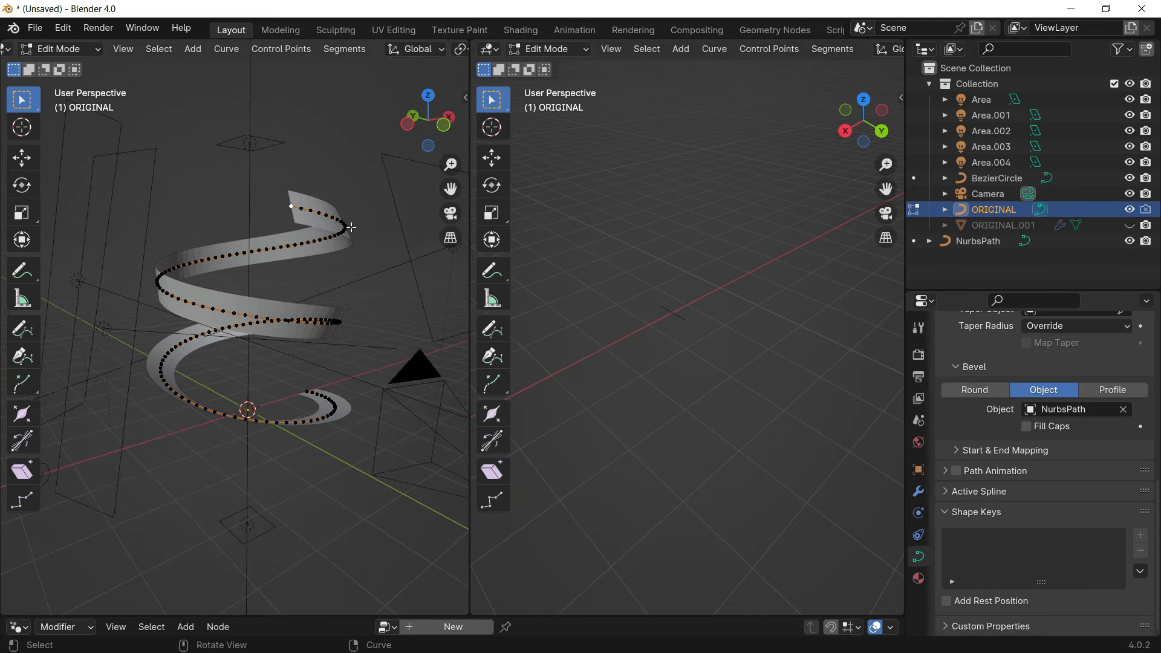
pyautogui.hotkey('ctrl', 't')
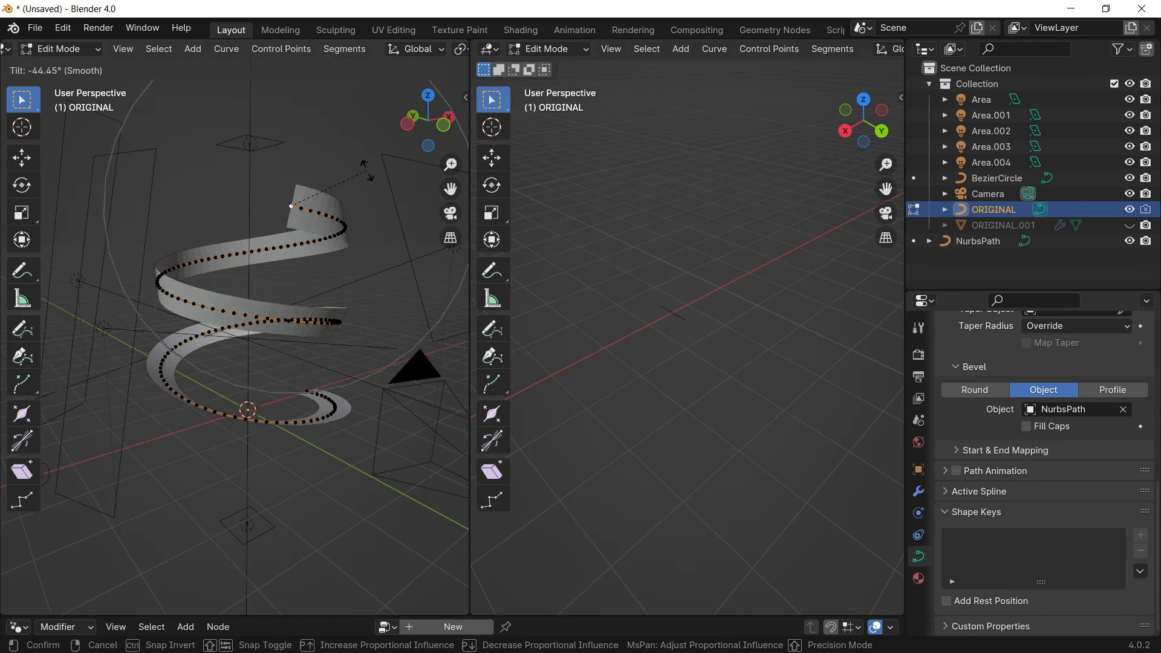
pyautogui.click(362, 130)
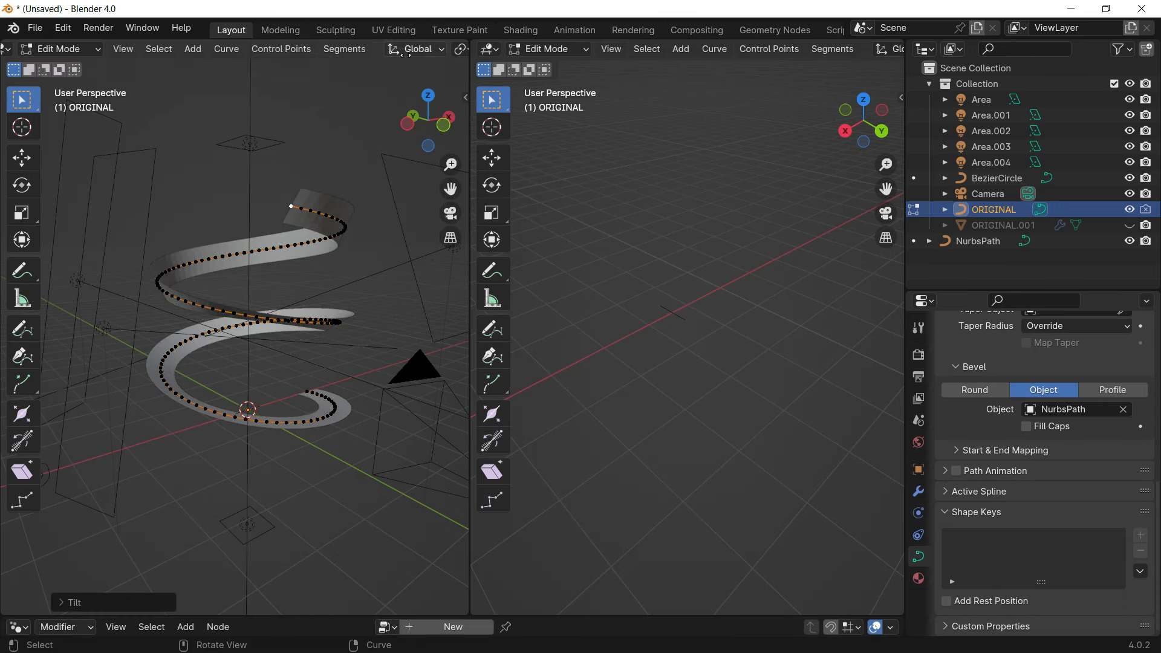
pyautogui.scroll(-5, 381, 52)
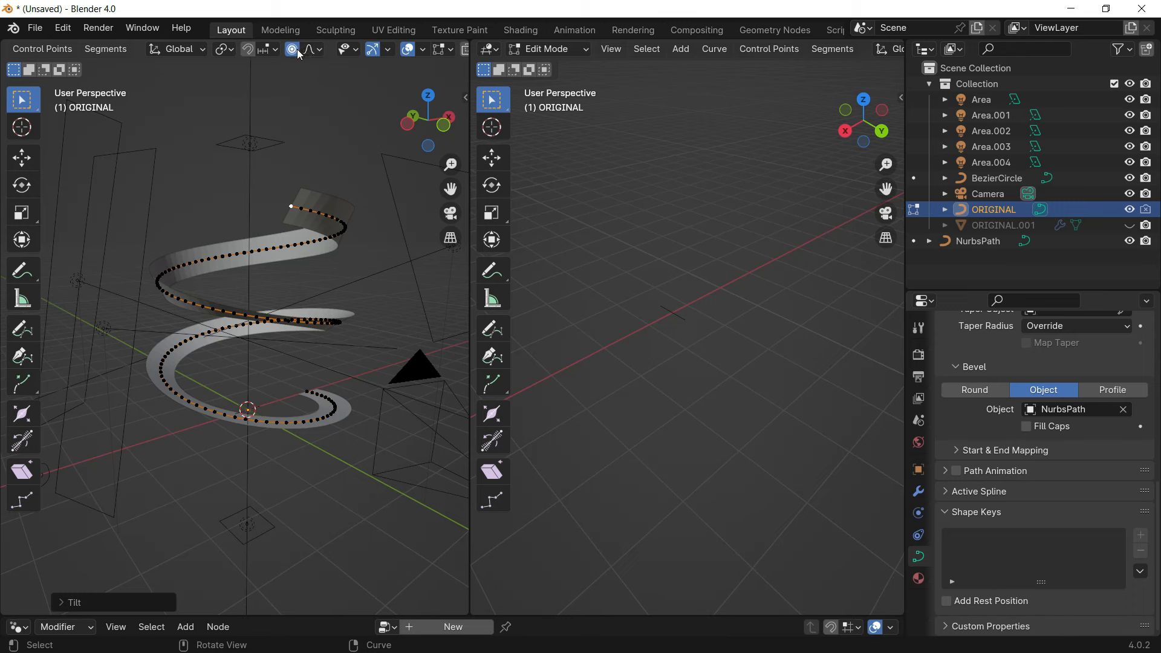
pyautogui.scroll(2, 300, 54)
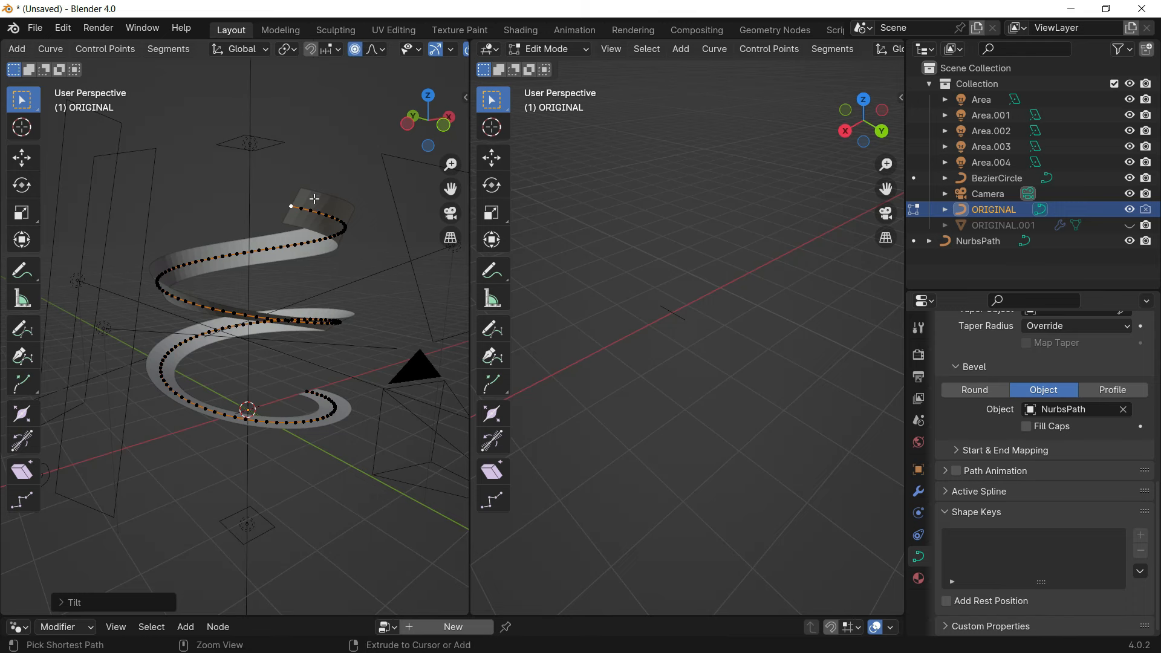
pyautogui.hotkey('ctrl', 't')
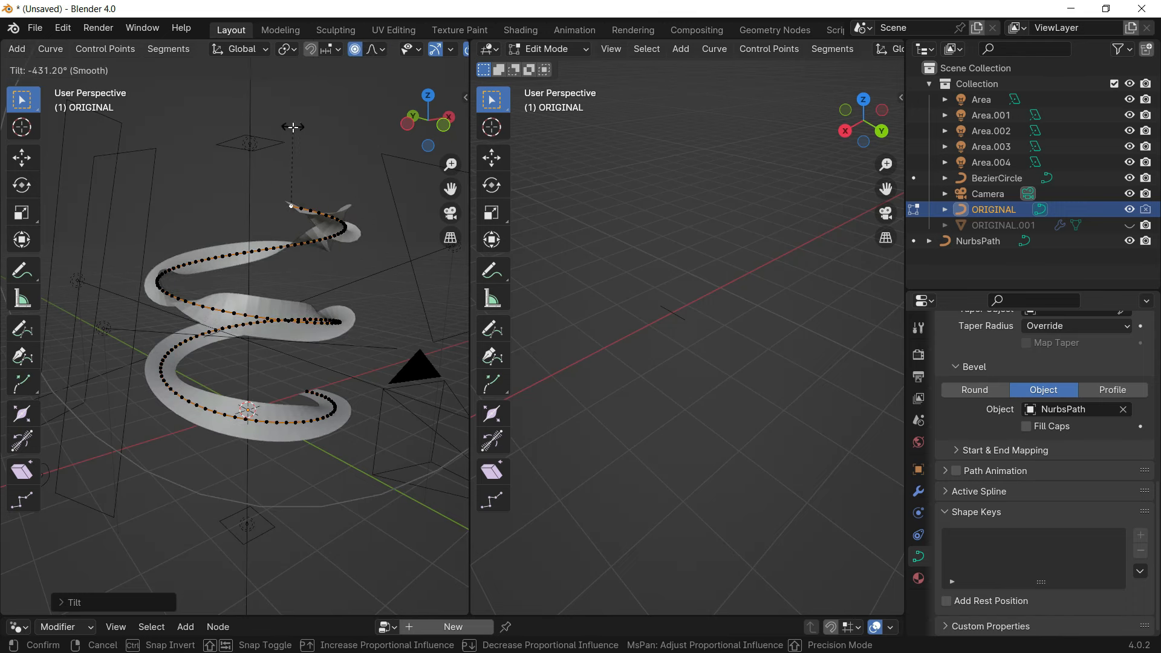
pyautogui.press('Escape')
pyautogui.hotkey('alt', 's')
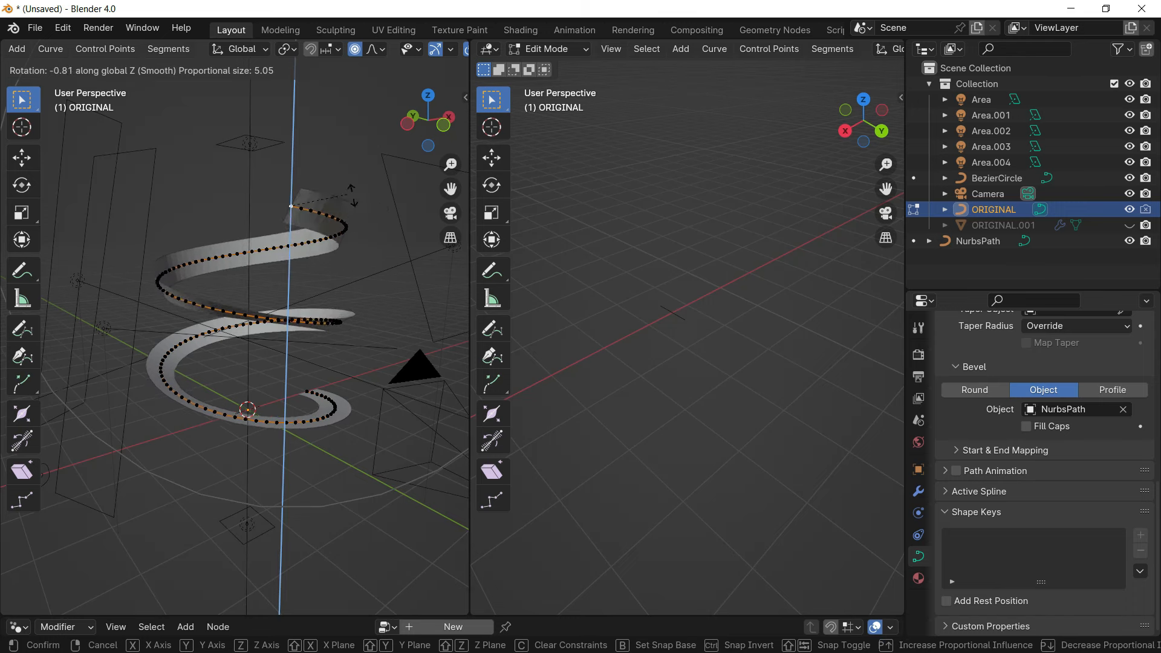
pyautogui.press('Escape')
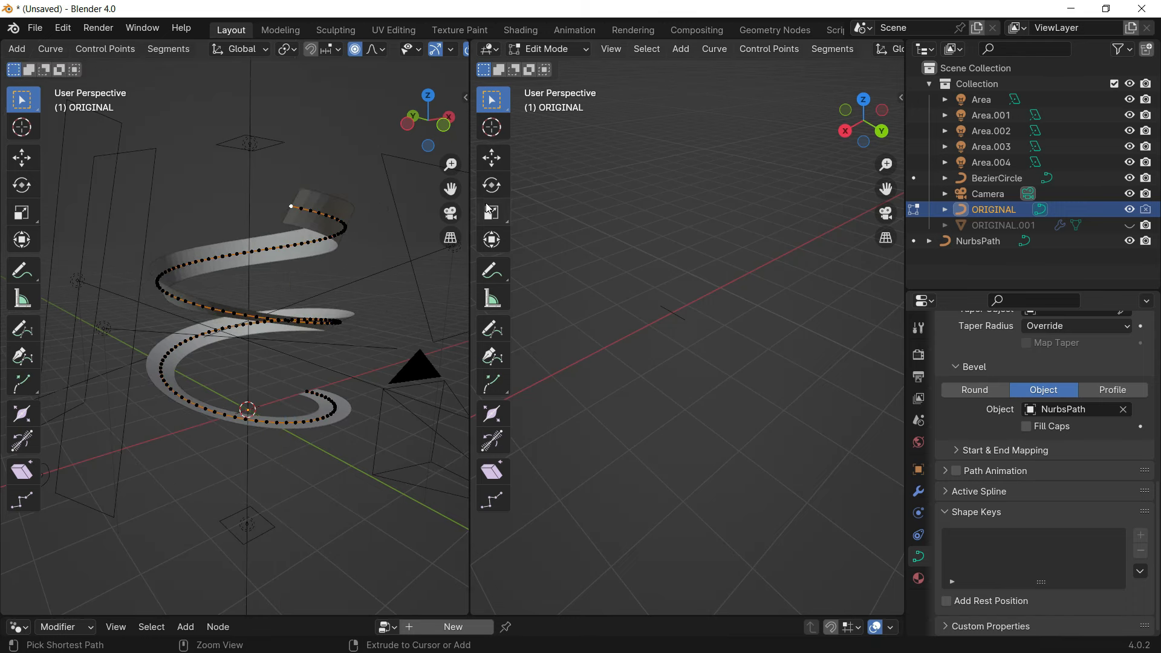
# Step: Set the second 3D viewport to the camera view
pyautogui.click(490, 51)
pyautogui.press('KP_0')
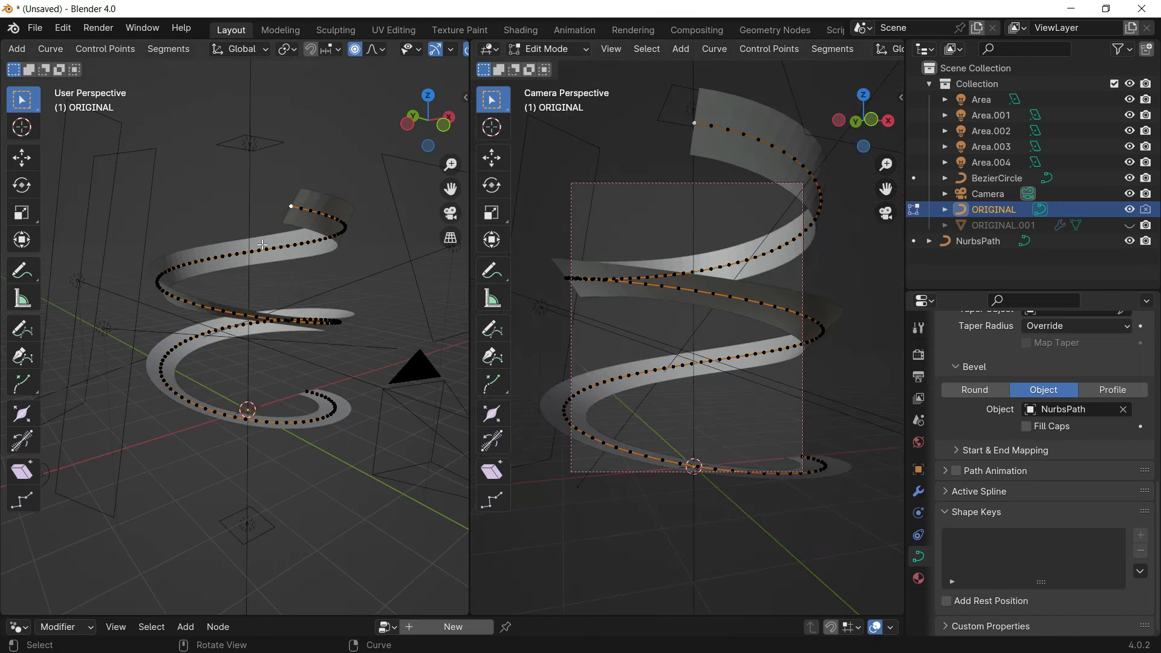
# Step: Try rotating the spiral's top point about global Z, and tilting that point and one on the middle coil with proportional editing
pyautogui.press('r')
pyautogui.press('z')
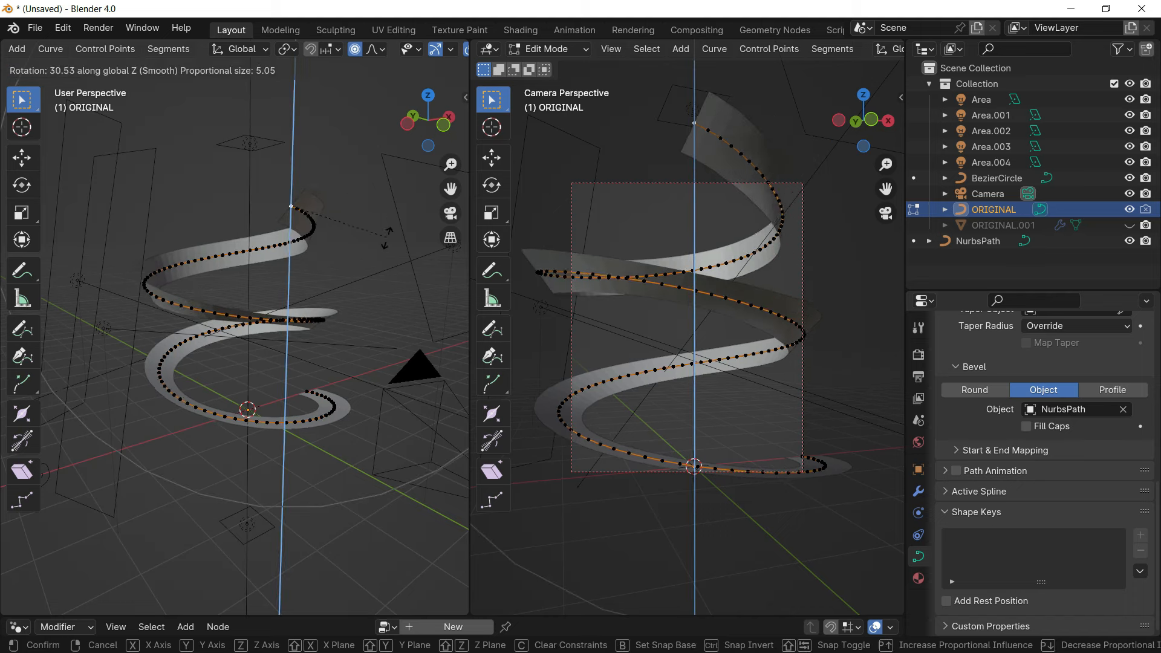
pyautogui.click(336, 162)
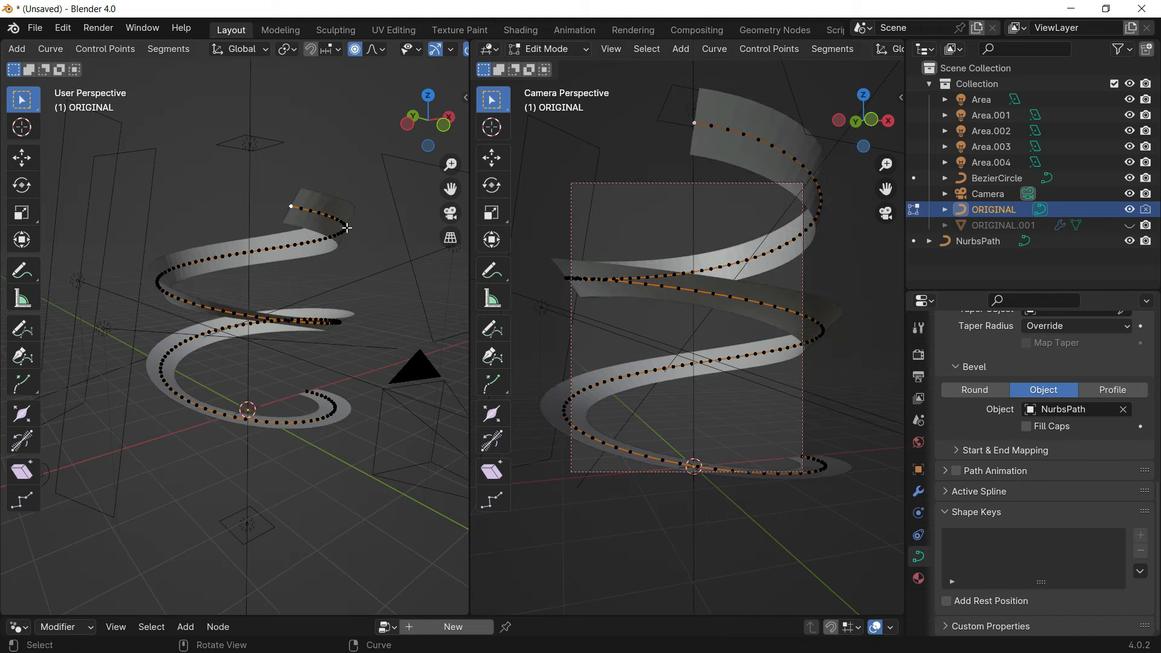
pyautogui.hotkey('ctrl', 't')
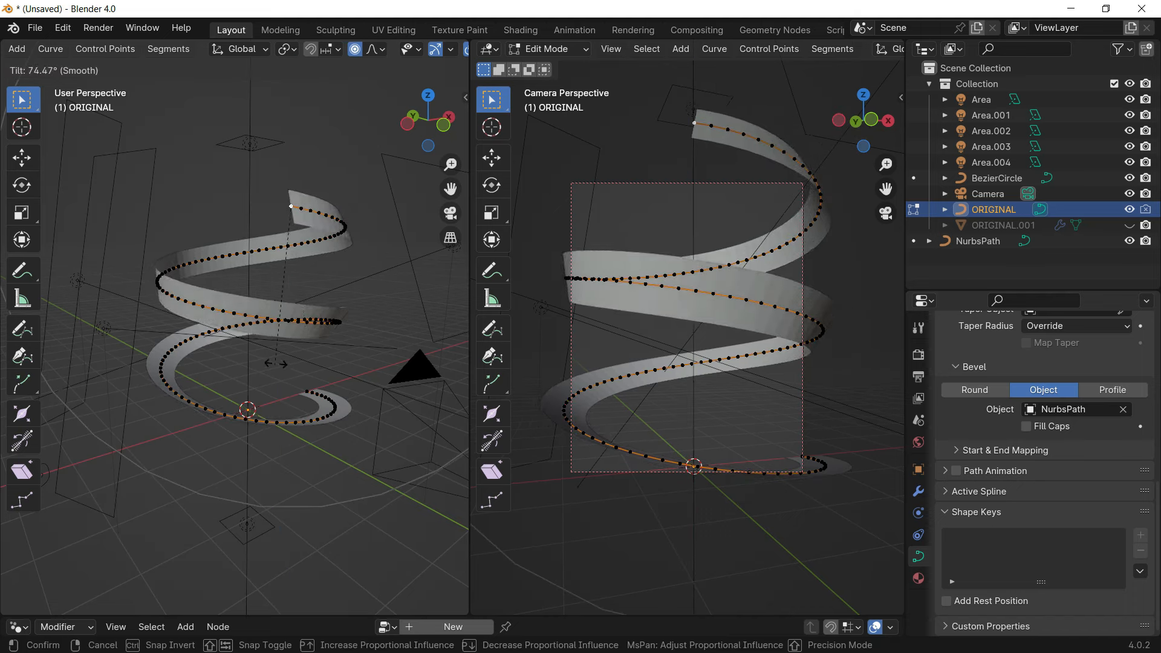
pyautogui.click(339, 280)
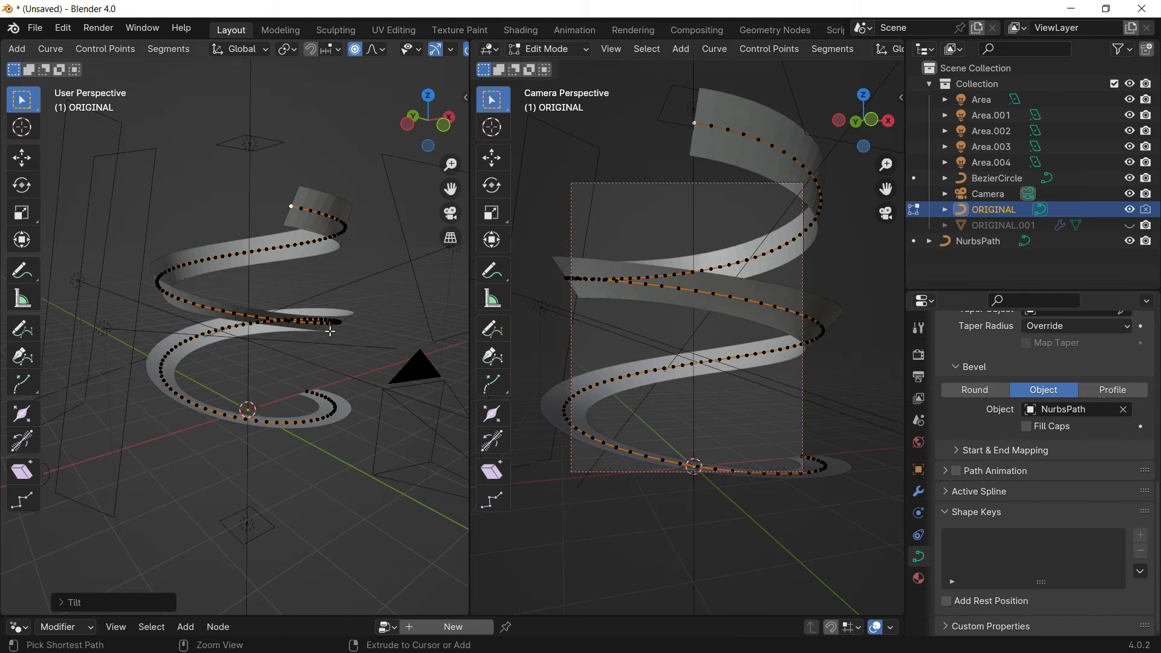
pyautogui.hotkey('ctrl', 'z')
pyautogui.moveTo(342, 348); pyautogui.dragTo(343, 318, button='middle')
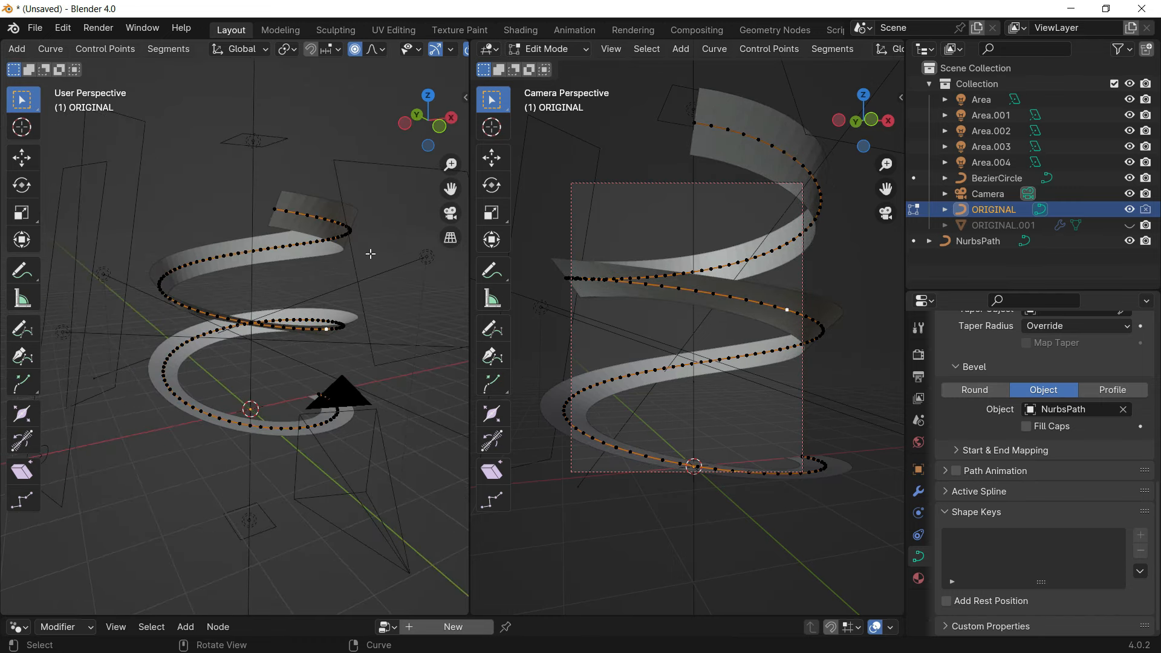
pyautogui.hotkey('ctrl', 't')
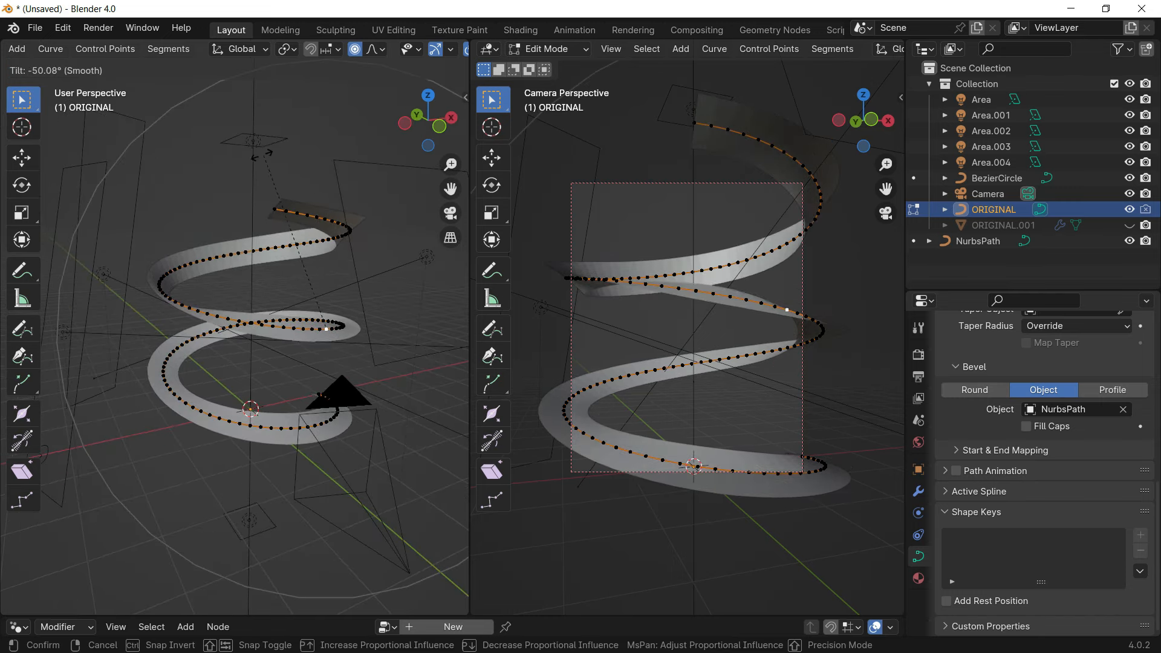
pyautogui.click(330, 294)
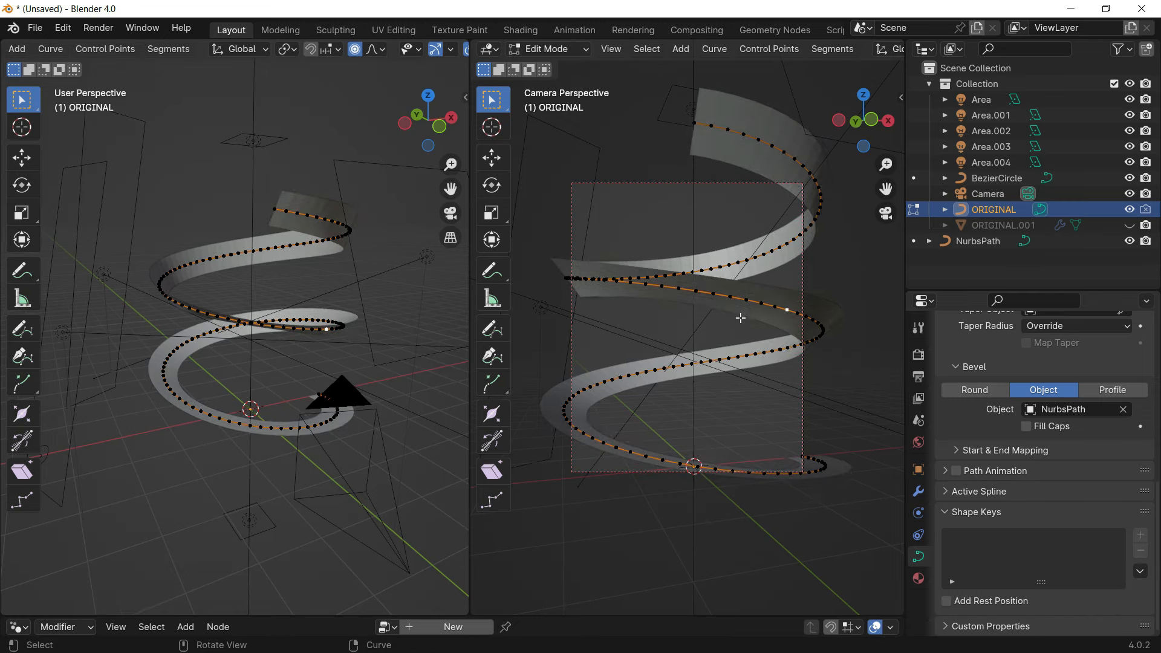
# Step: Lower the middle coil's front control point about 0.5 m along global Z with proportional editing, and tilt the ribbon there
pyautogui.press('g')
pyautogui.press('z')
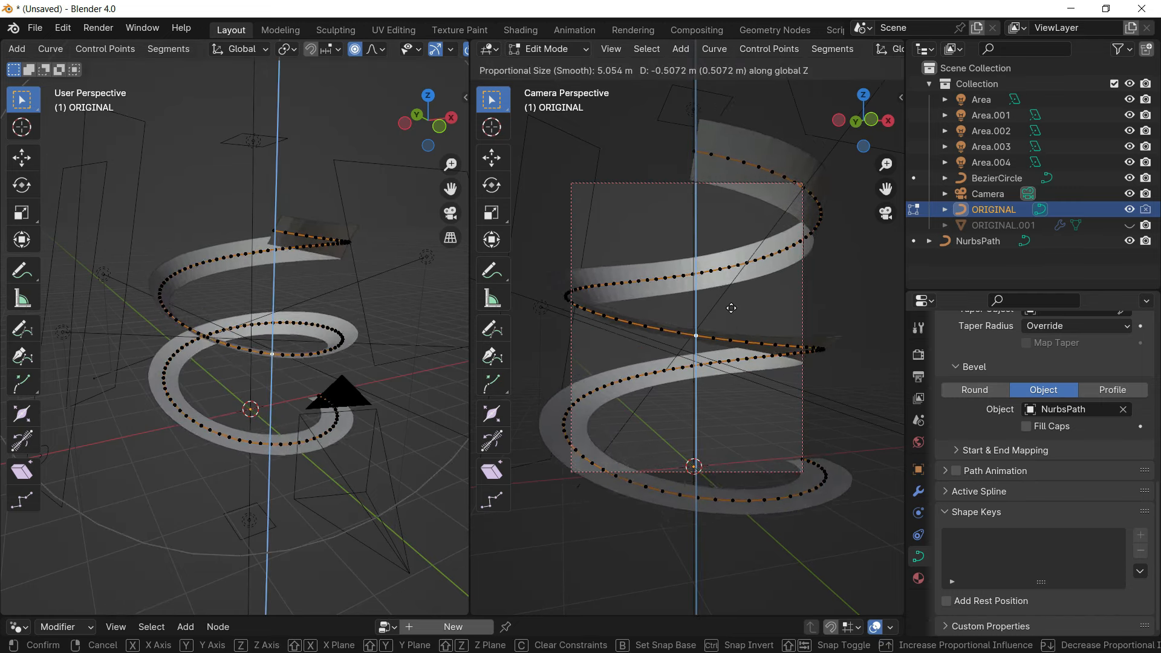
pyautogui.click(731, 308)
pyautogui.moveTo(281, 349); pyautogui.dragTo(383, 326, button='middle')
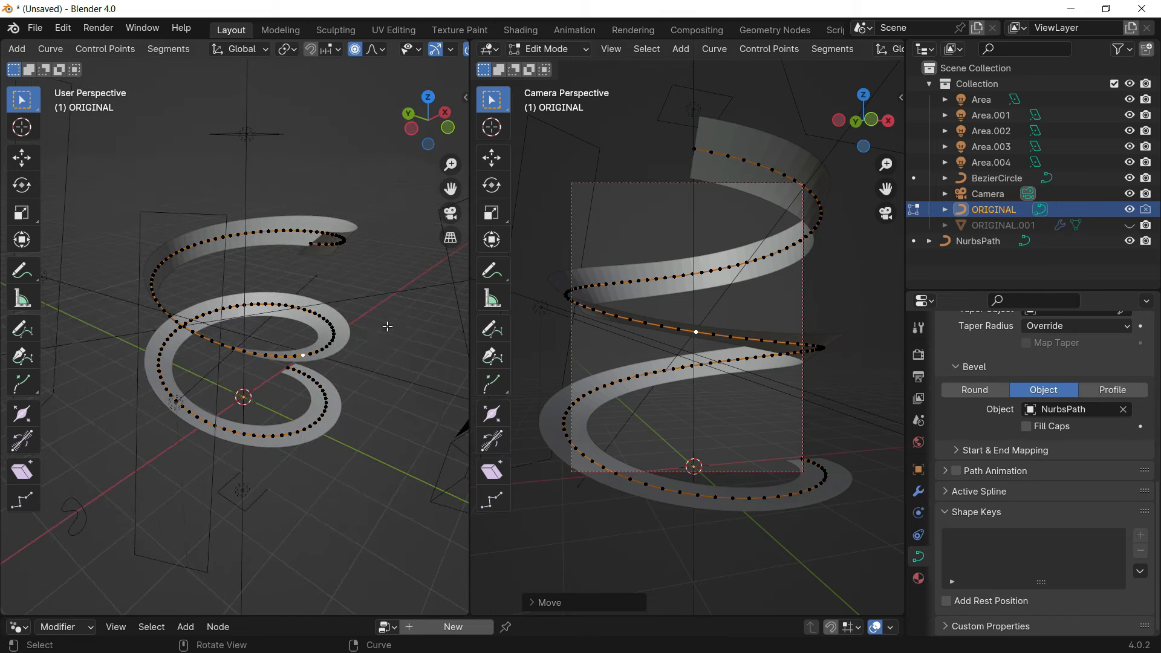
pyautogui.hotkey('ctrl', 't')
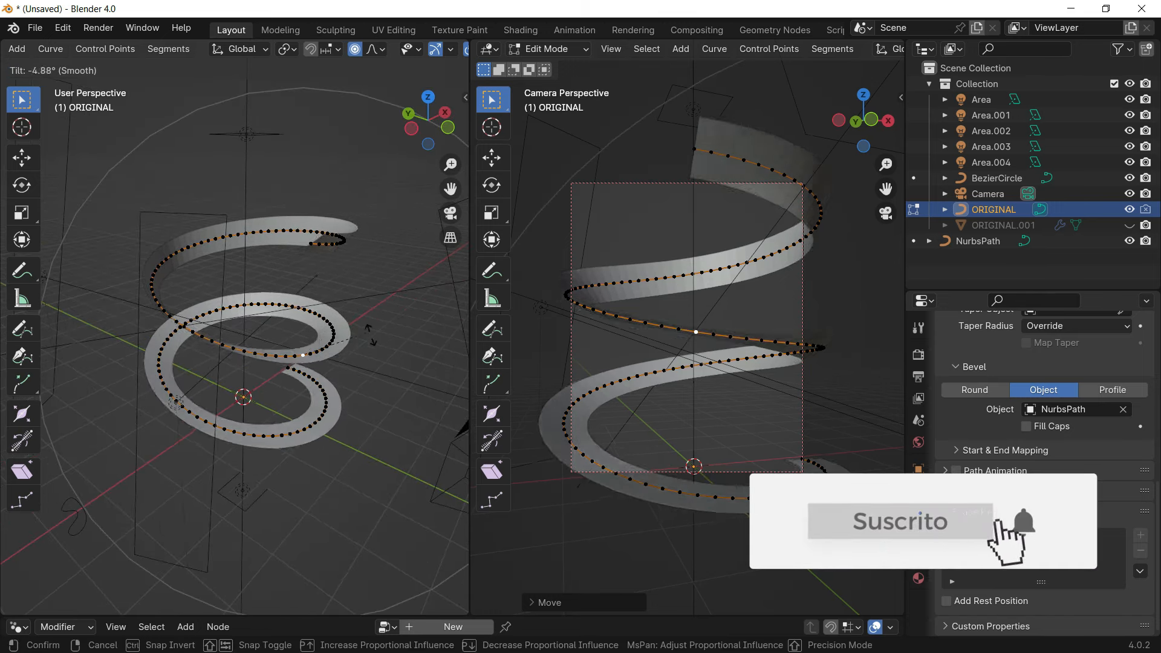
pyautogui.click(374, 422)
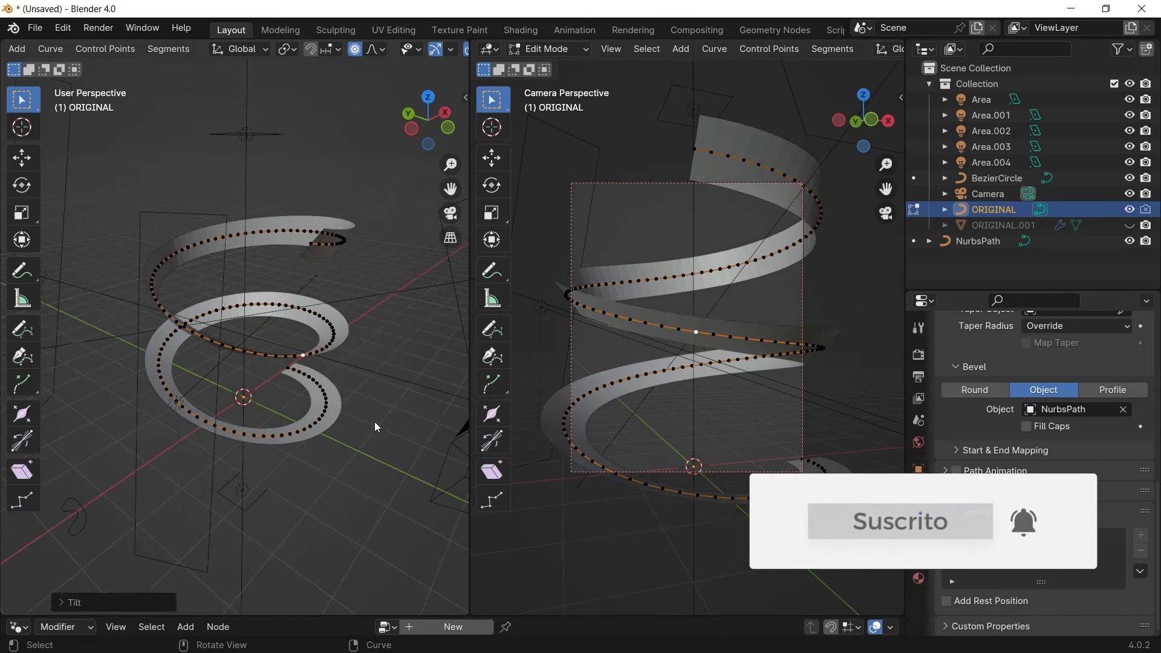
# Step: Leave edit mode, switch the camera viewport to rendered shading and select the spiral ribbon
pyautogui.press('Tab')
pyautogui.click(387, 261)
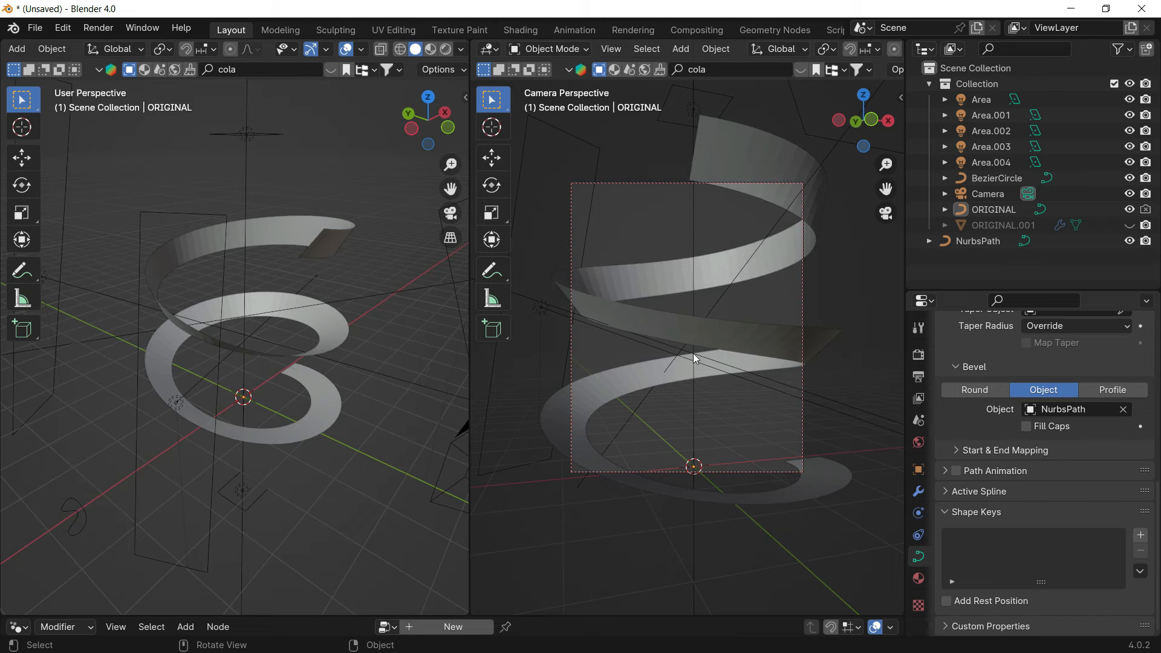
pyautogui.press('z')
pyautogui.click(695, 301)
pyautogui.click(782, 372)
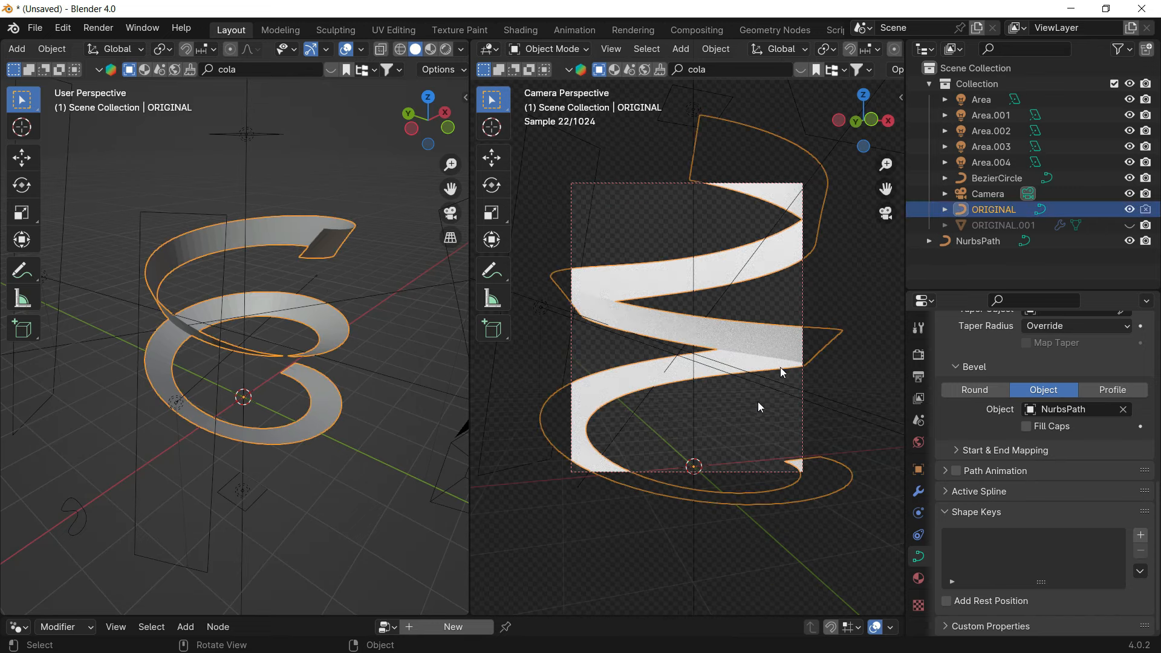
# Step: Turn the non-camera 3D viewport into a Shader Editor showing the ribbon's Material.004 nodes, with the sidebar hidden
pyautogui.moveTo(24, 50); pyautogui.dragTo(121, 50, button='middle')
pyautogui.click(19, 48)
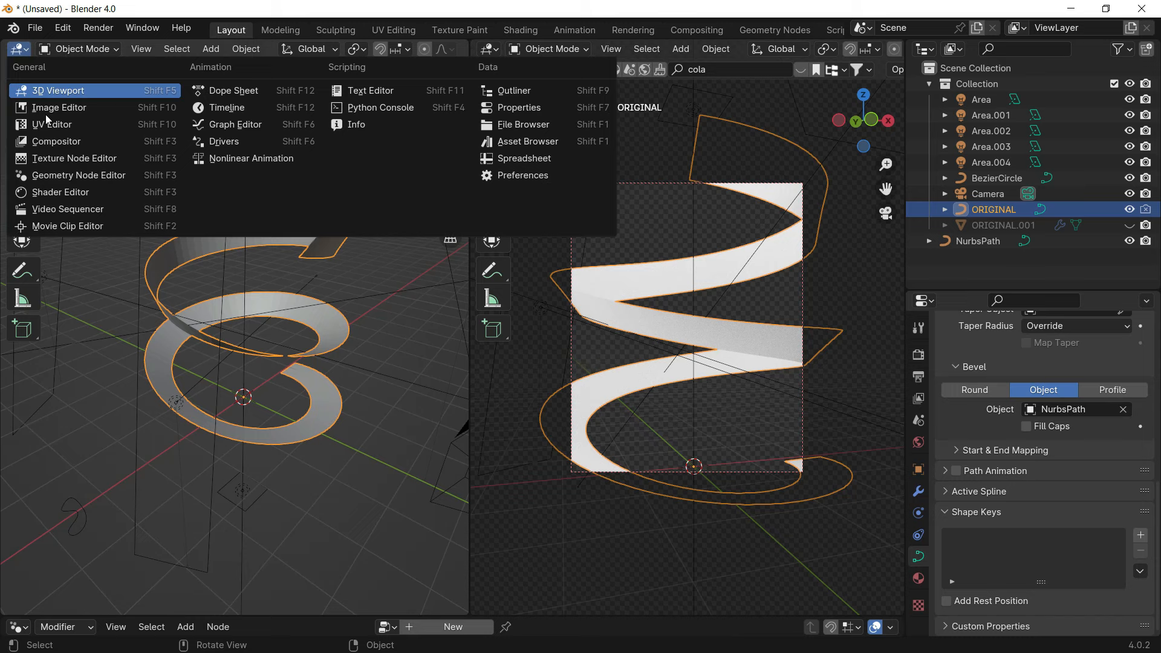
pyautogui.click(61, 192)
pyautogui.press('n')
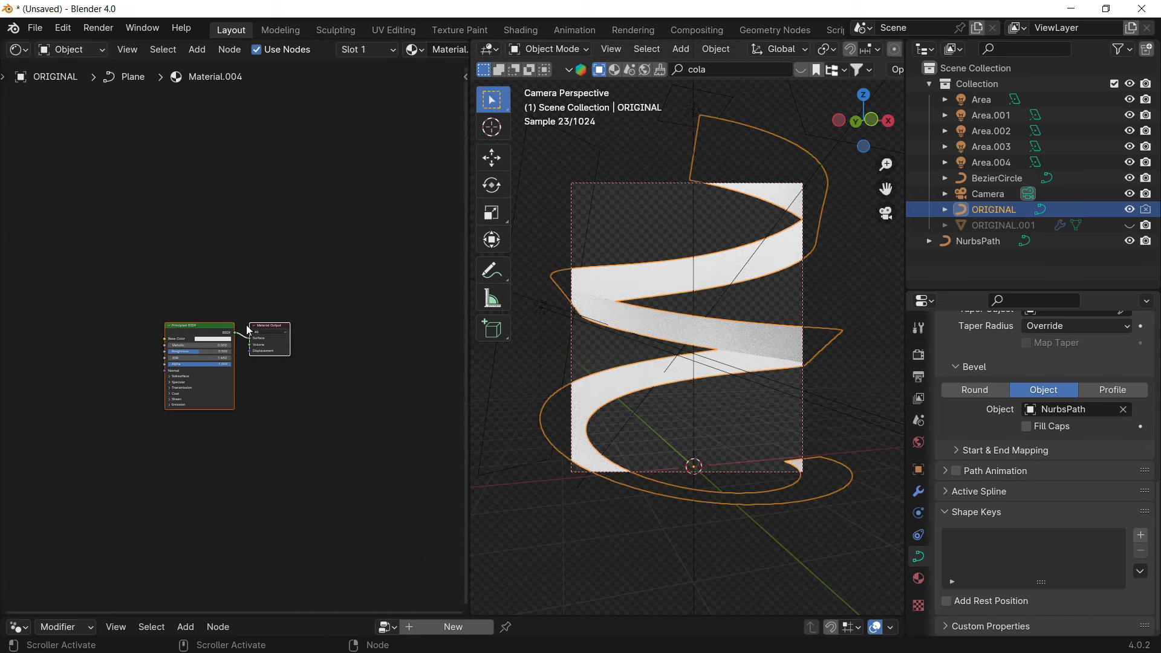
pyautogui.moveTo(246, 325); pyautogui.dragTo(290, 315, button='middle')
pyautogui.scroll(5, 372, 358)
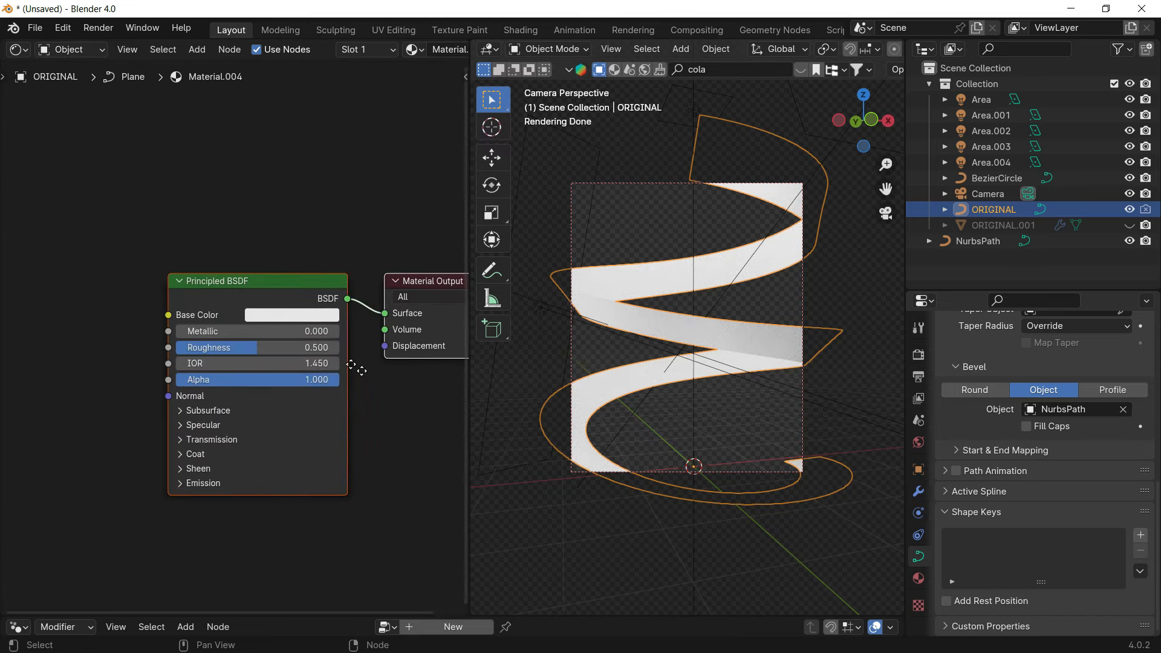
# Step: Set the Principled BSDF's Metallic to 1.000 and its Base Color to a light golden orange
pyautogui.moveTo(204, 313); pyautogui.dragTo(287, 314)
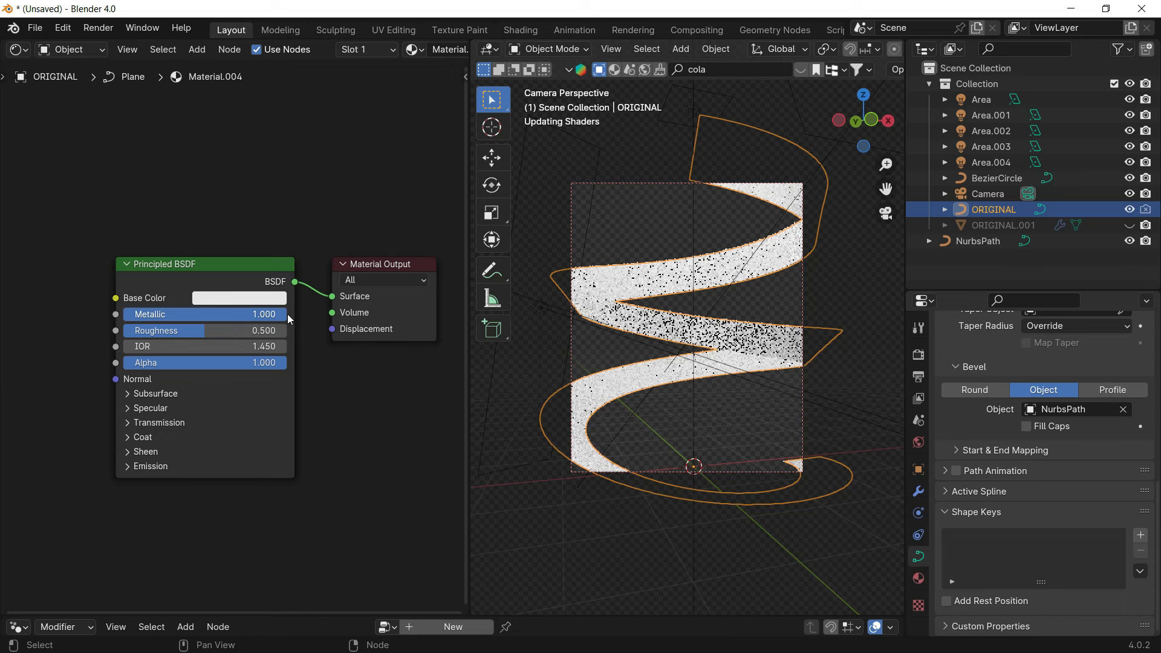
pyautogui.click(260, 298)
pyautogui.moveTo(257, 135); pyautogui.dragTo(251, 152)
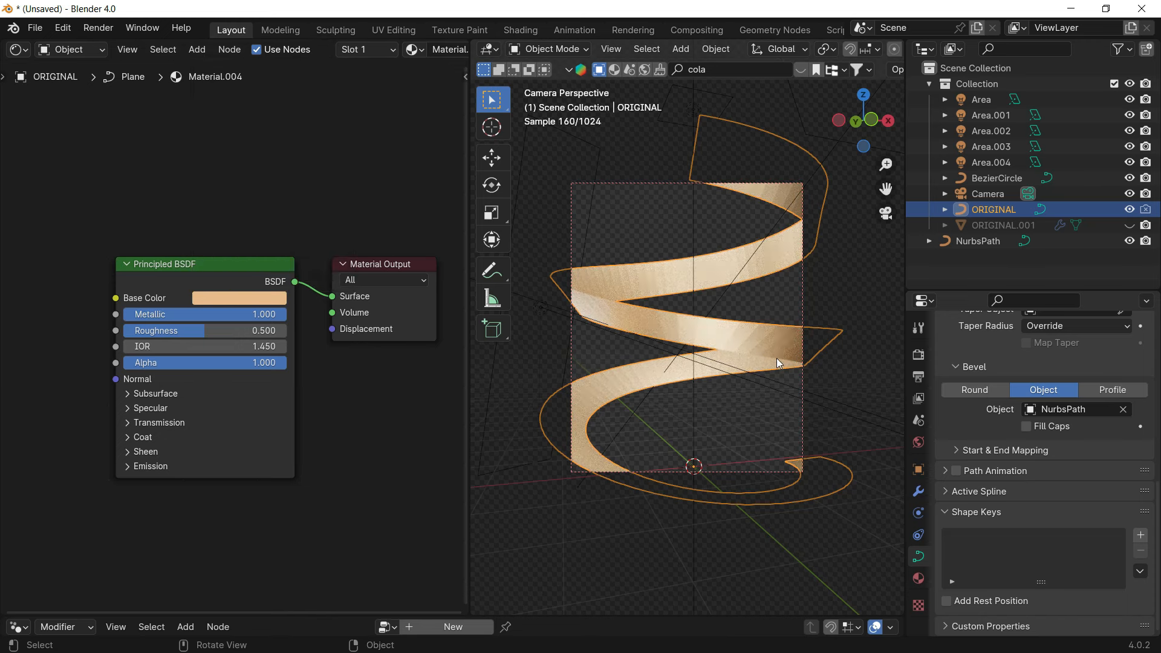
# Step: Duplicate the ORIGINAL spiral in place, hide the source curve in the viewport and enable the duplicate for rendering
pyautogui.click(917, 492)
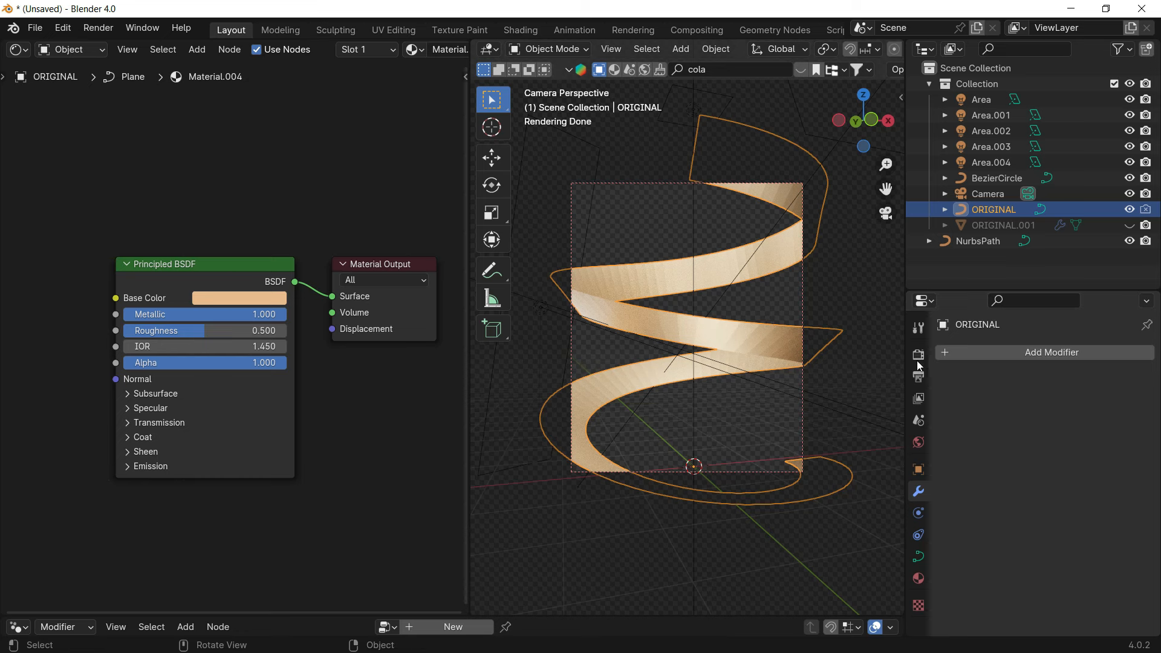
pyautogui.hotkey('shift', 'd')
pyautogui.rightClick(827, 313)
pyautogui.click(1129, 210)
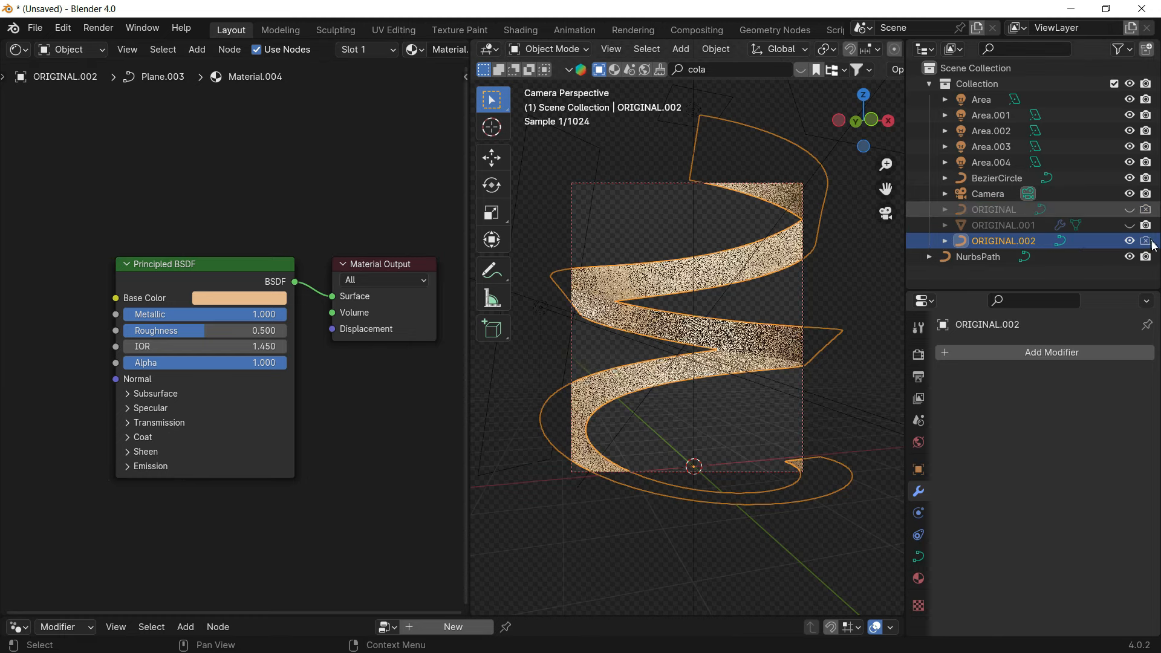
pyautogui.click(1146, 241)
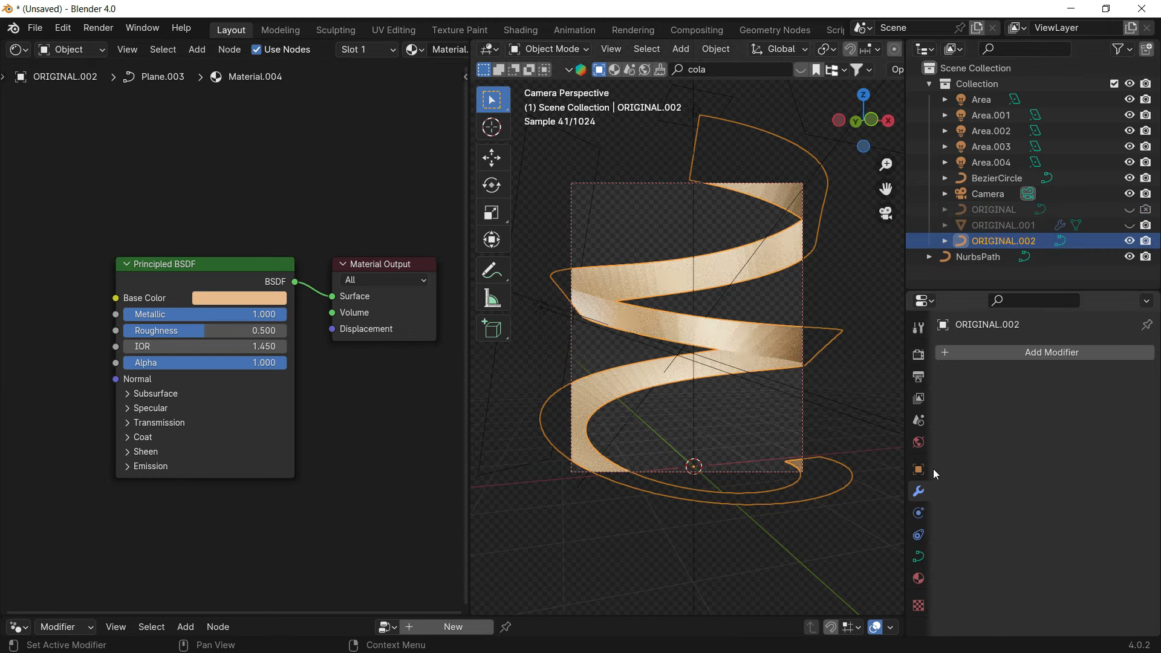
# Step: Add a Subdivision Surface modifier to the duplicated spiral ORIGINAL.002
pyautogui.click(1000, 355)
pyautogui.moveTo(967, 355)
pyautogui.hotkey('shift', 'a')
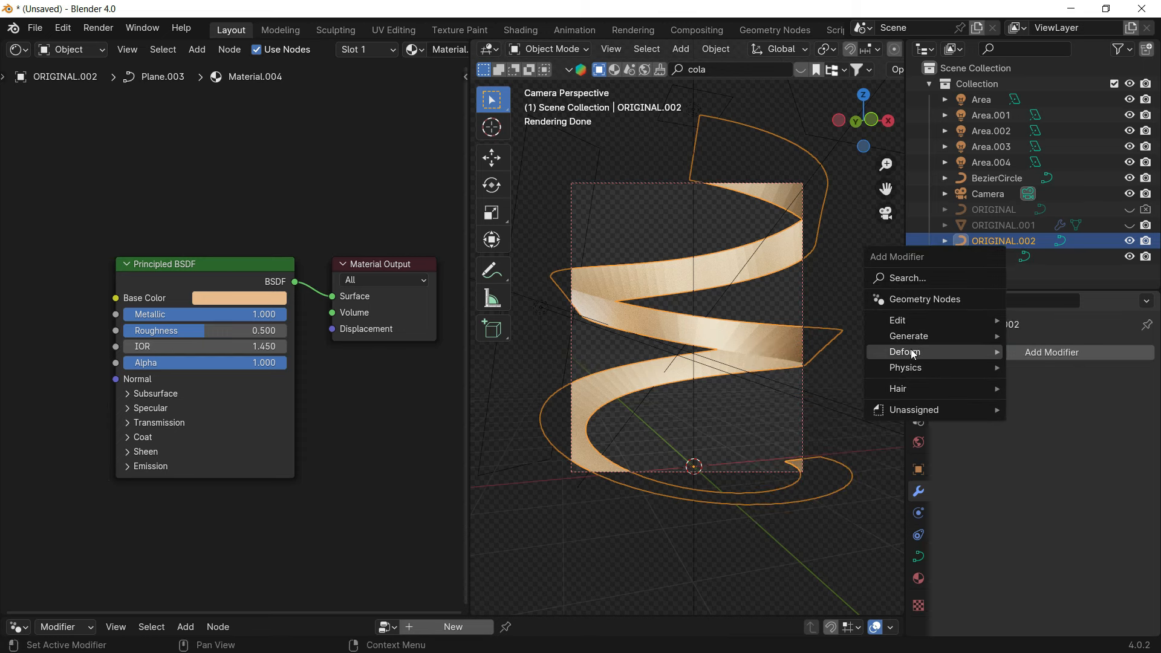
pyautogui.moveTo(921, 342)
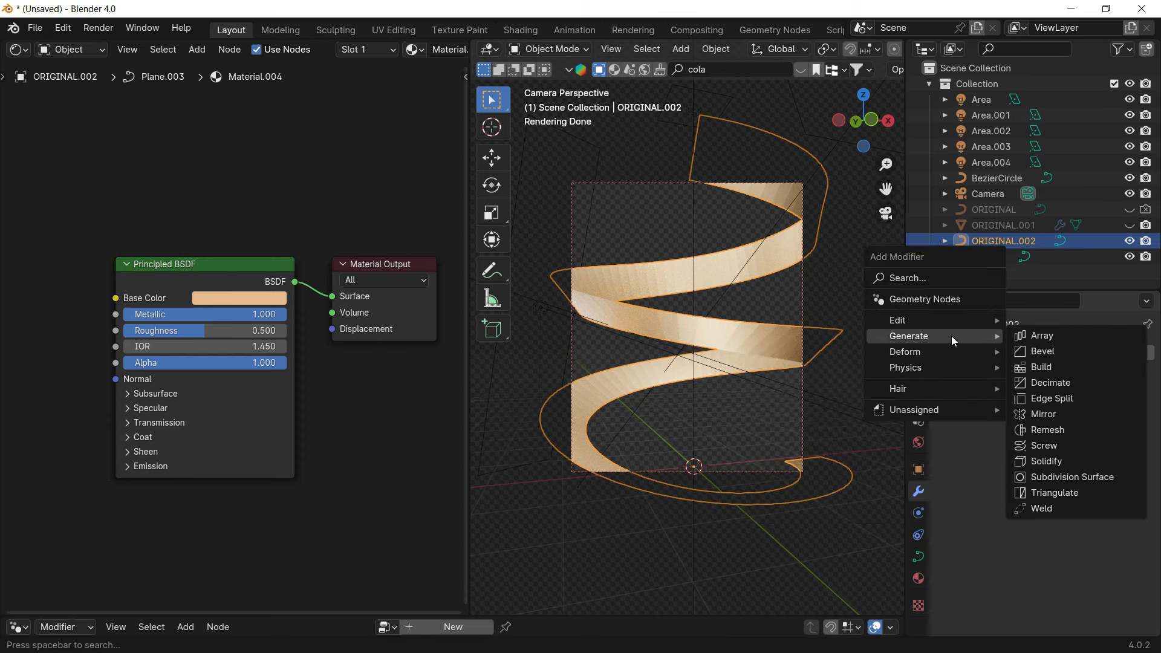
pyautogui.click(1082, 476)
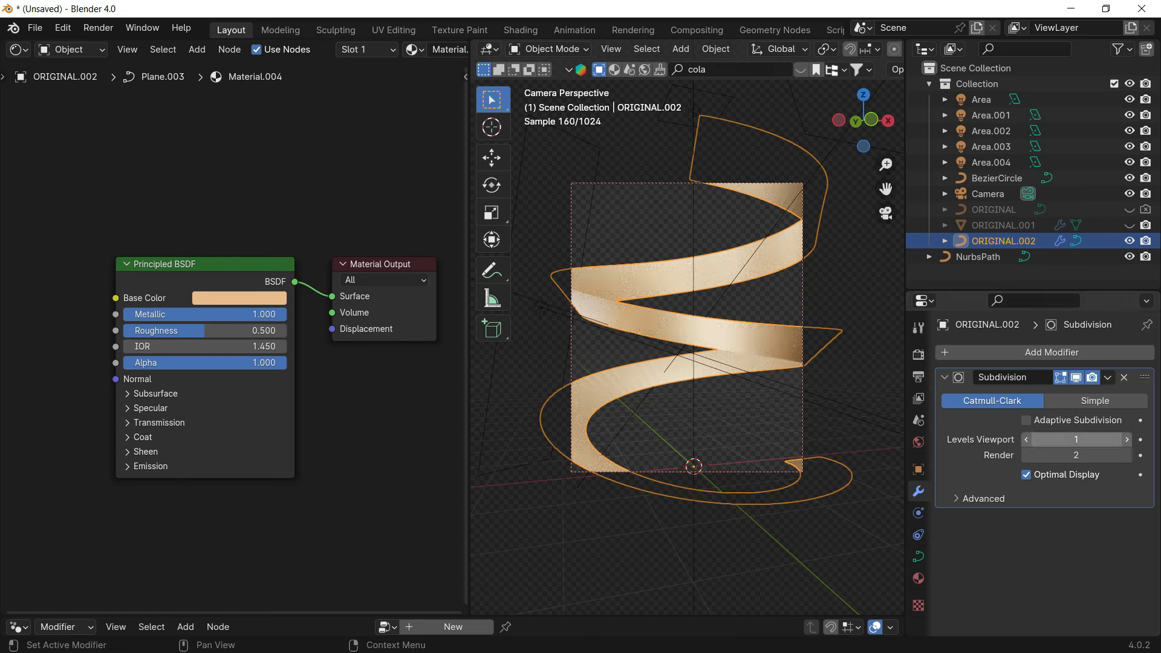
# Step: Set the ribbon's Subdivision viewport level to 2 and shade the ribbon smooth
pyautogui.click(1076, 440)
pyautogui.write('2')
pyautogui.press('Return')
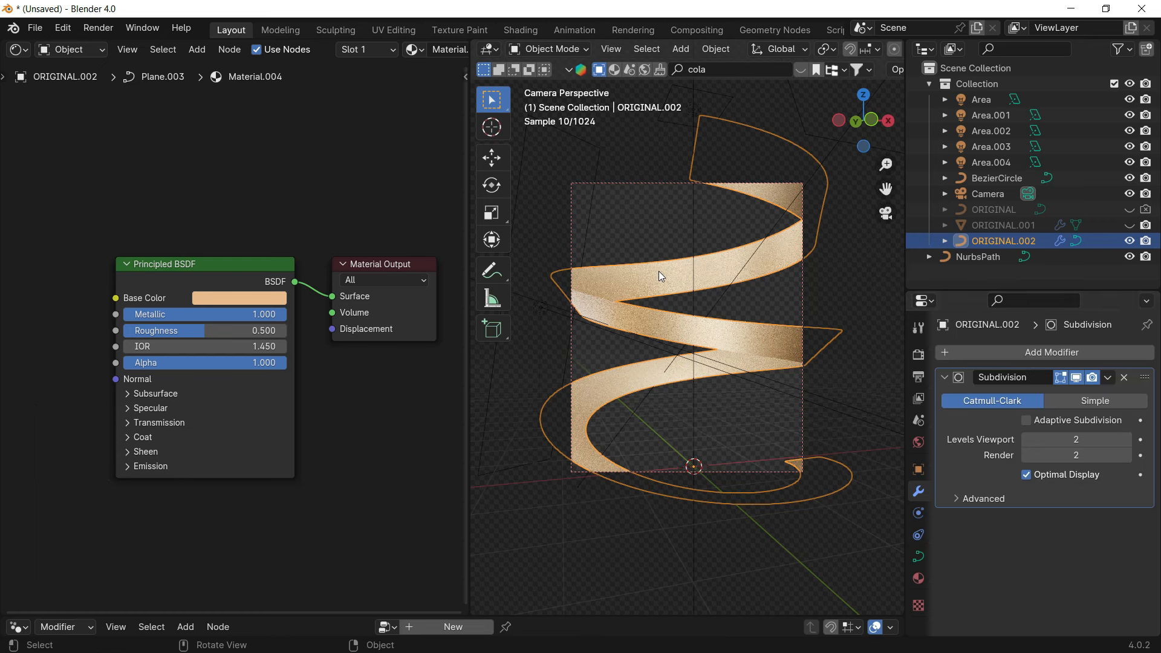
pyautogui.rightClick(658, 271)
pyautogui.click(637, 271)
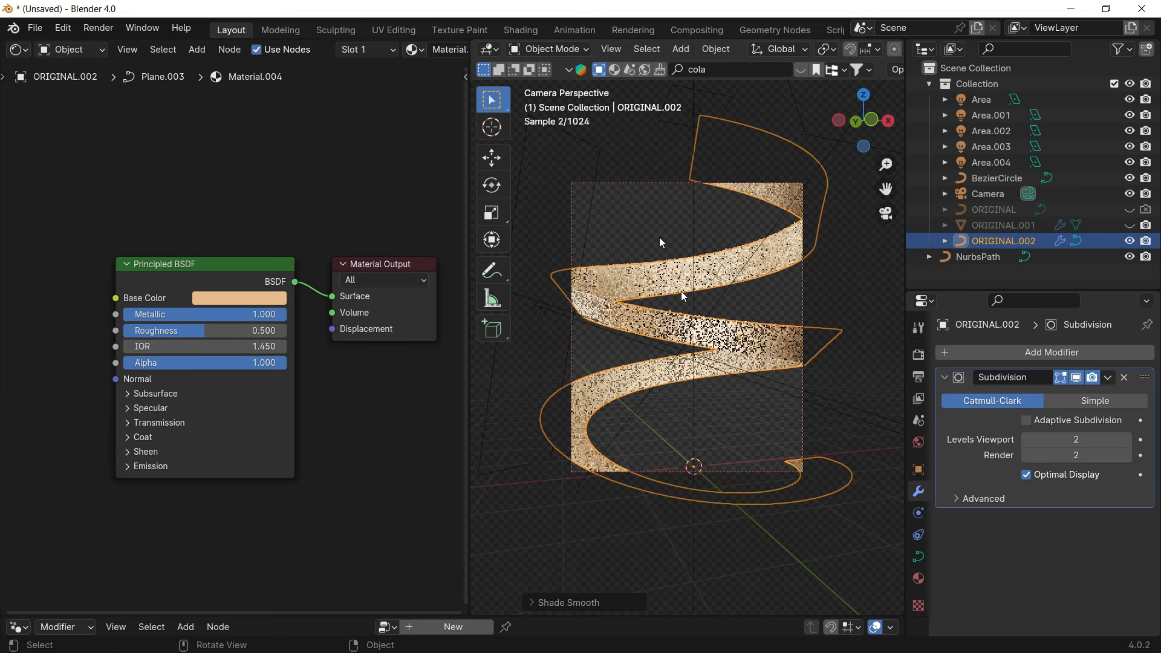
pyautogui.click(755, 278)
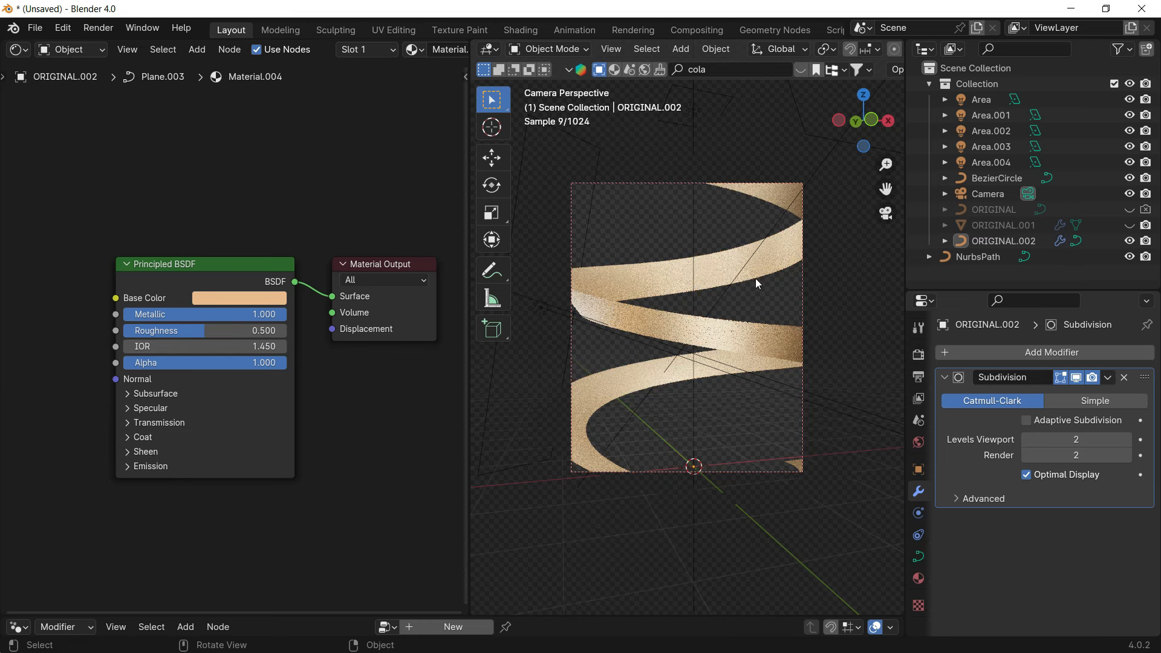
# Step: Search the asset library for "perfume" and browse the bottle models
pyautogui.click(763, 71)
pyautogui.press('BackSpace')
pyautogui.write('perfume')
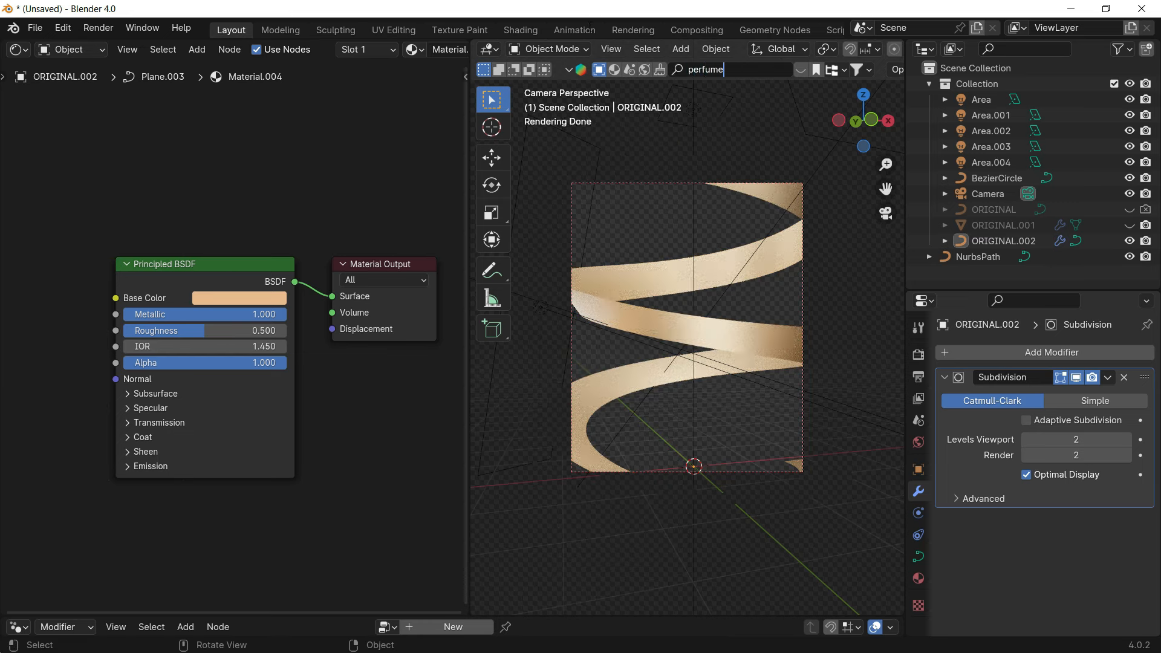
pyautogui.press('Return')
pyautogui.moveTo(633, 157)
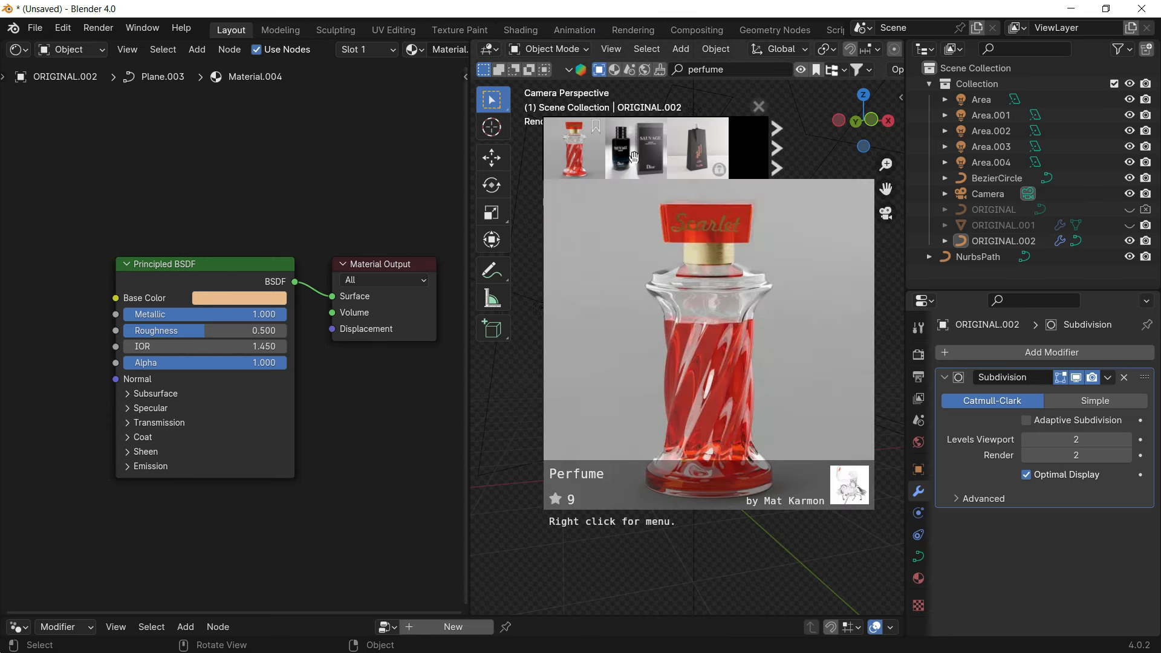
pyautogui.moveTo(706, 148)
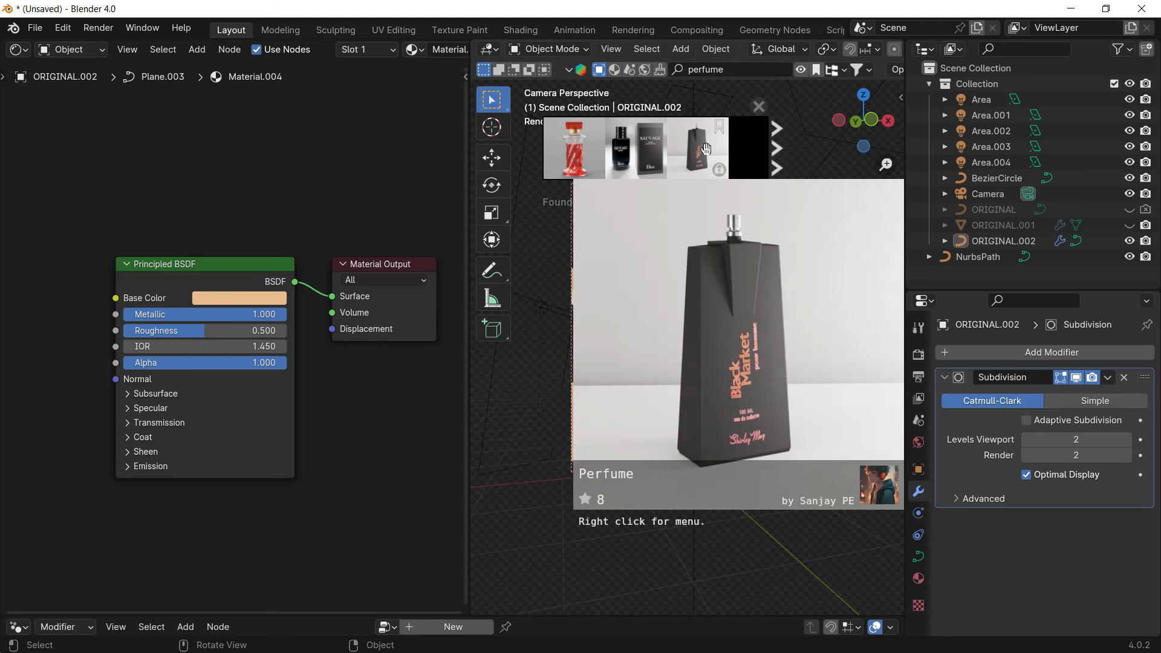
pyautogui.scroll(-3, 706, 148)
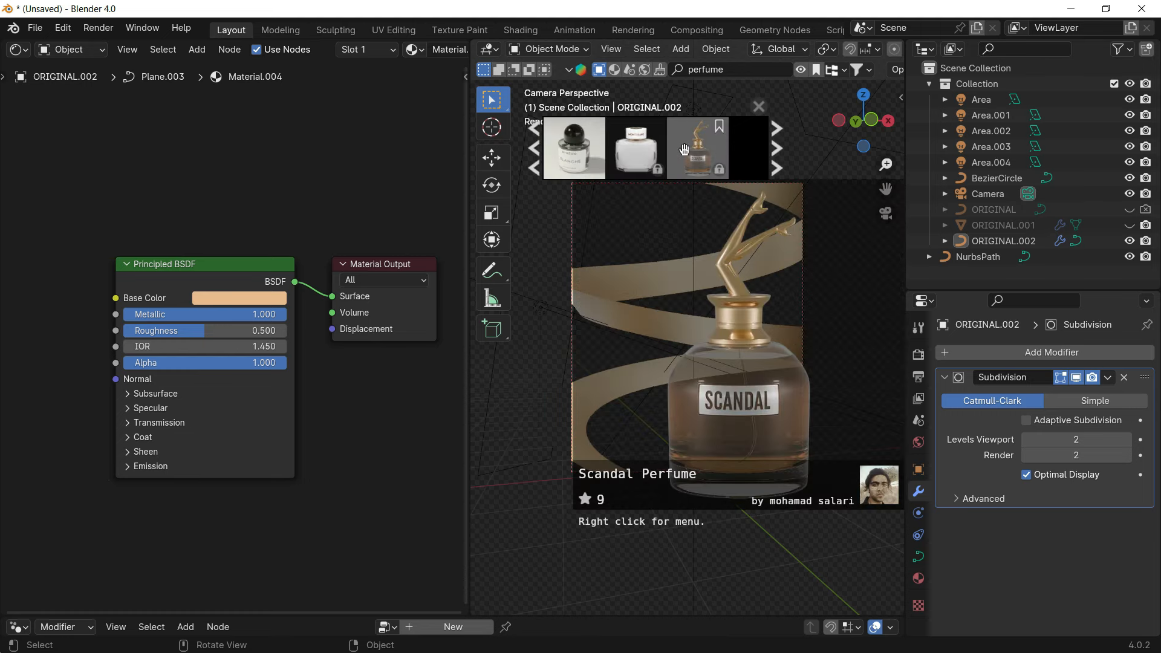
pyautogui.click(778, 149)
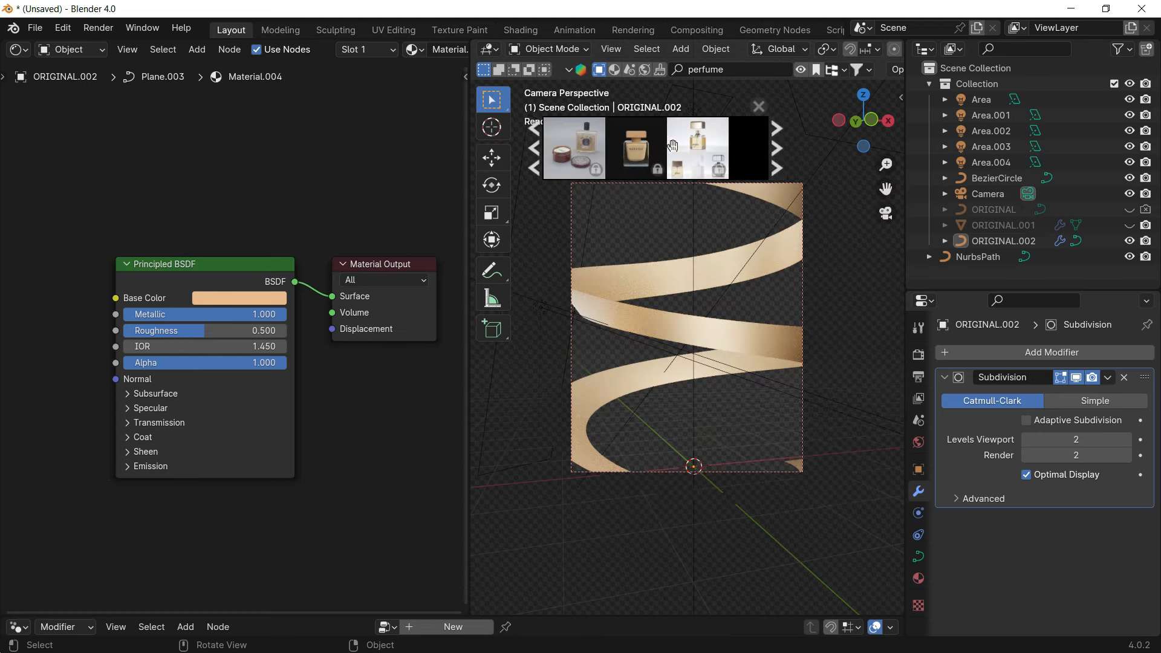
# Step: List free perfume assets first and import the white Chanel perfume bottle into the scene
pyautogui.click(854, 69)
pyautogui.click(824, 131)
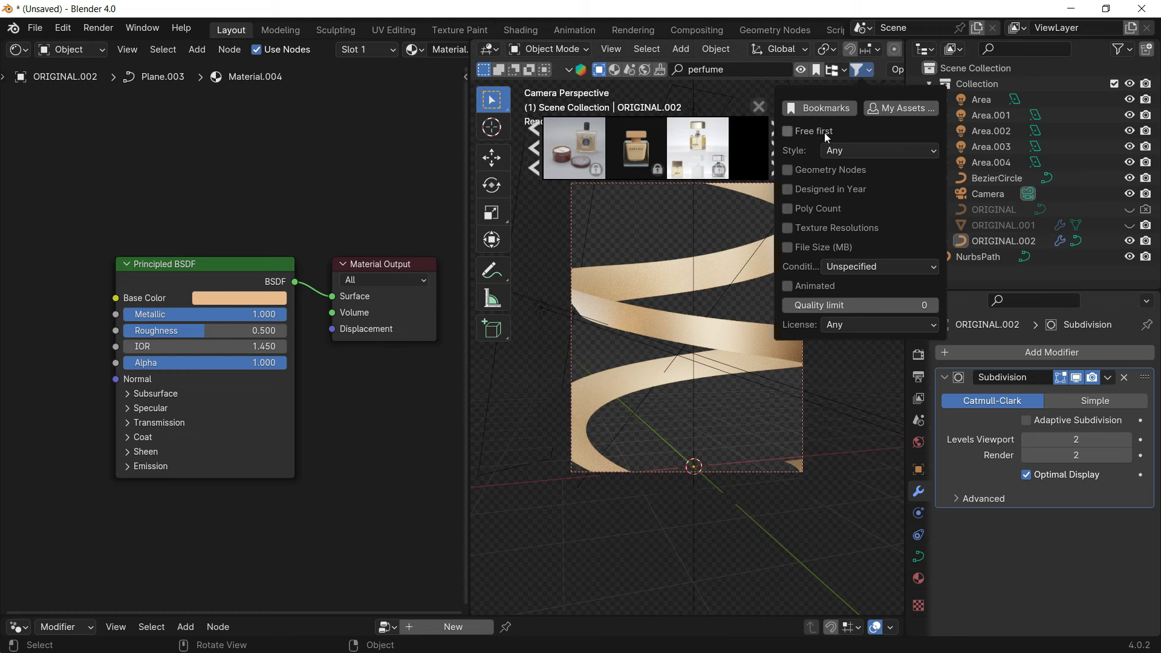
pyautogui.click(775, 136)
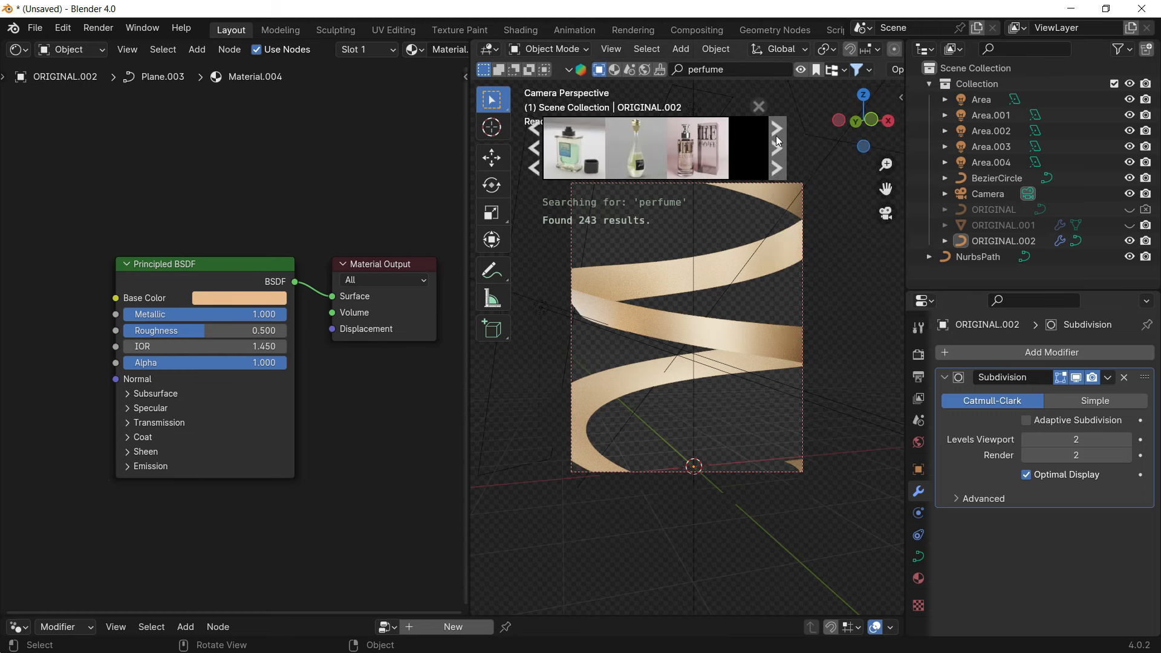
pyautogui.moveTo(686, 148)
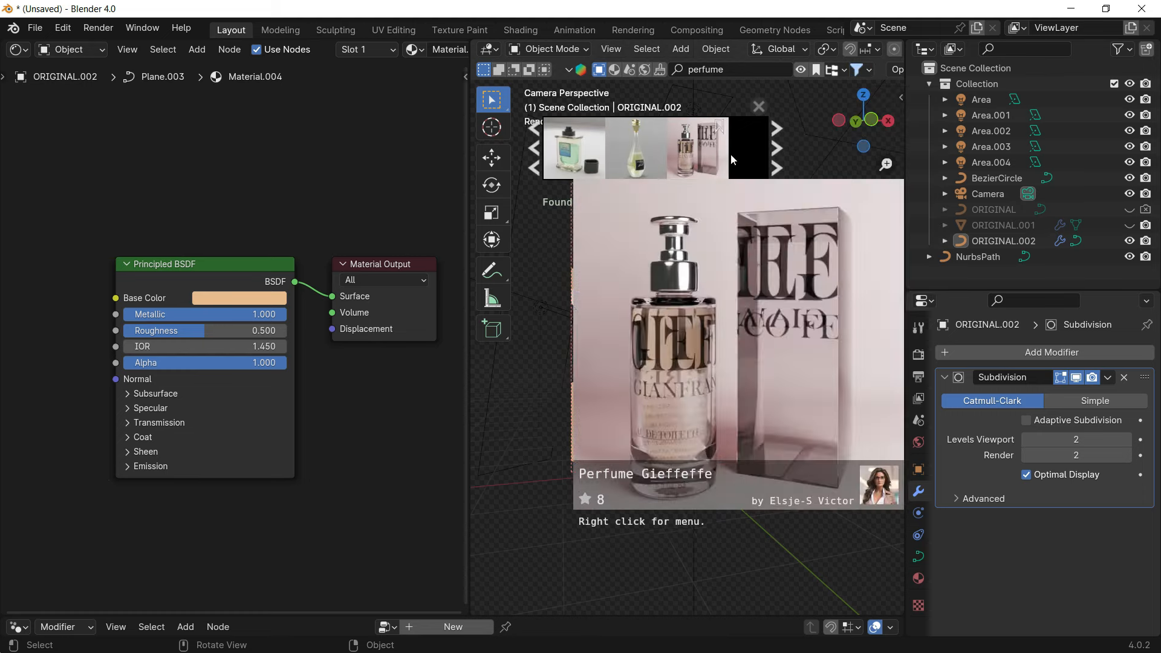
pyautogui.click(778, 148)
pyautogui.click(660, 154)
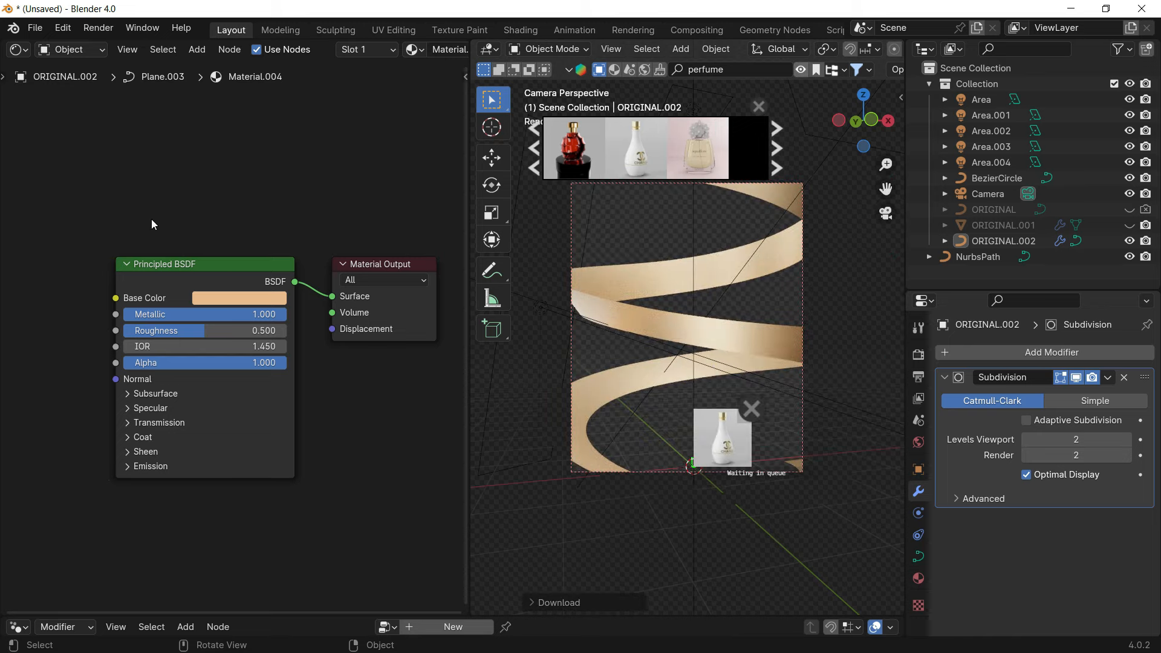
# Step: Change the Shader Editor back to a 3D Viewport and scale up the Chanel perfume bottle to fit inside the ribbon
pyautogui.click(18, 49)
pyautogui.click(42, 91)
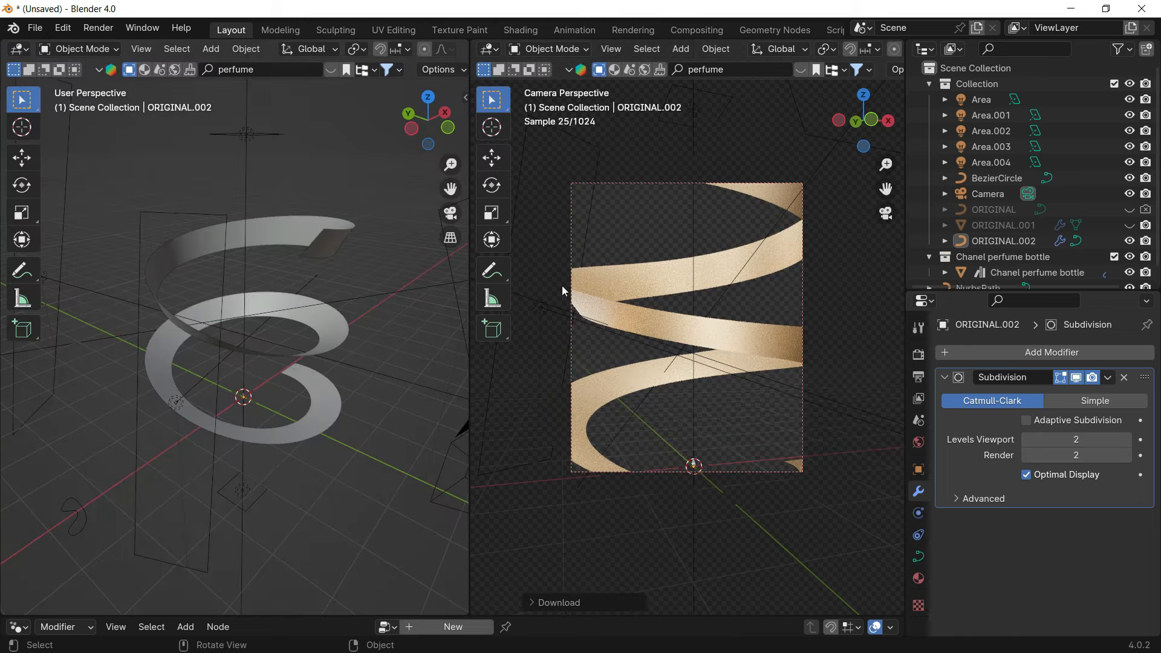
pyautogui.scroll(-1, 1014, 285)
pyautogui.click(1022, 257)
pyautogui.press('s')
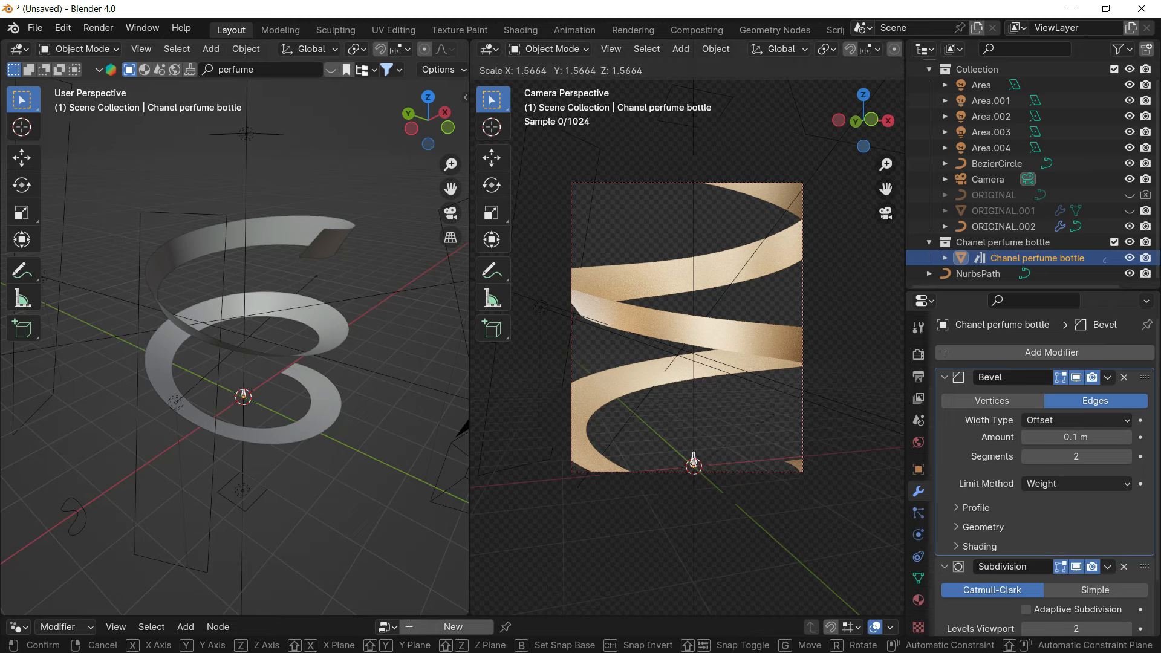
pyautogui.click(879, 514)
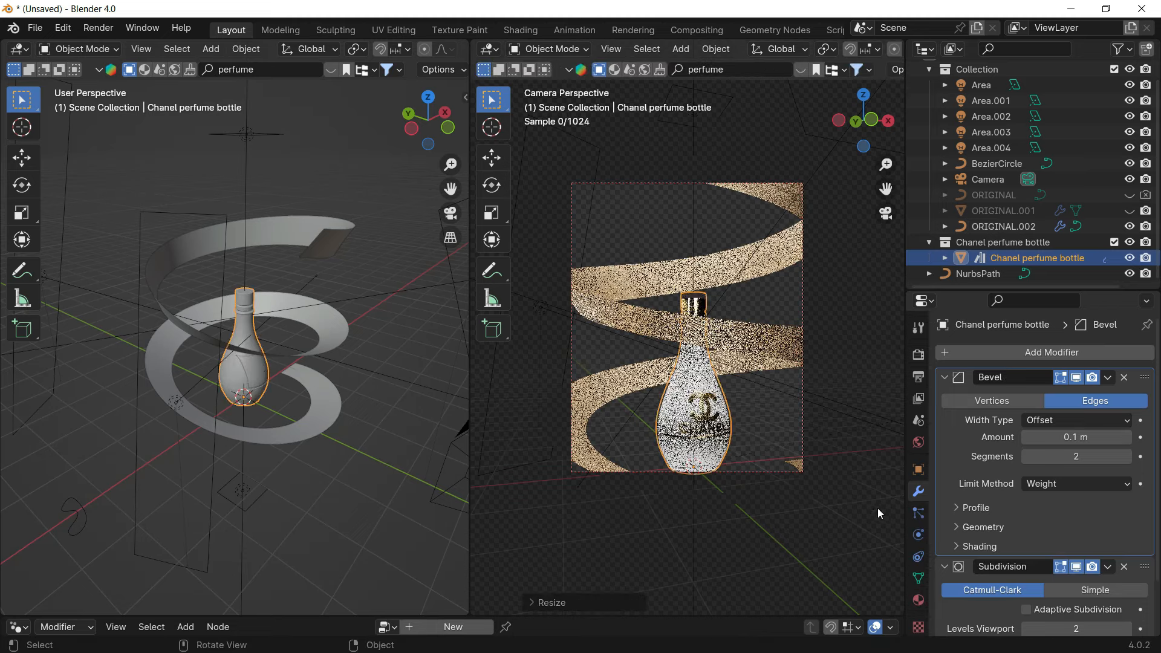
# Step: Raise the perfume bottle along Z to the middle of the ribbon spiral
pyautogui.press('g')
pyautogui.press('z')
pyautogui.click(792, 337)
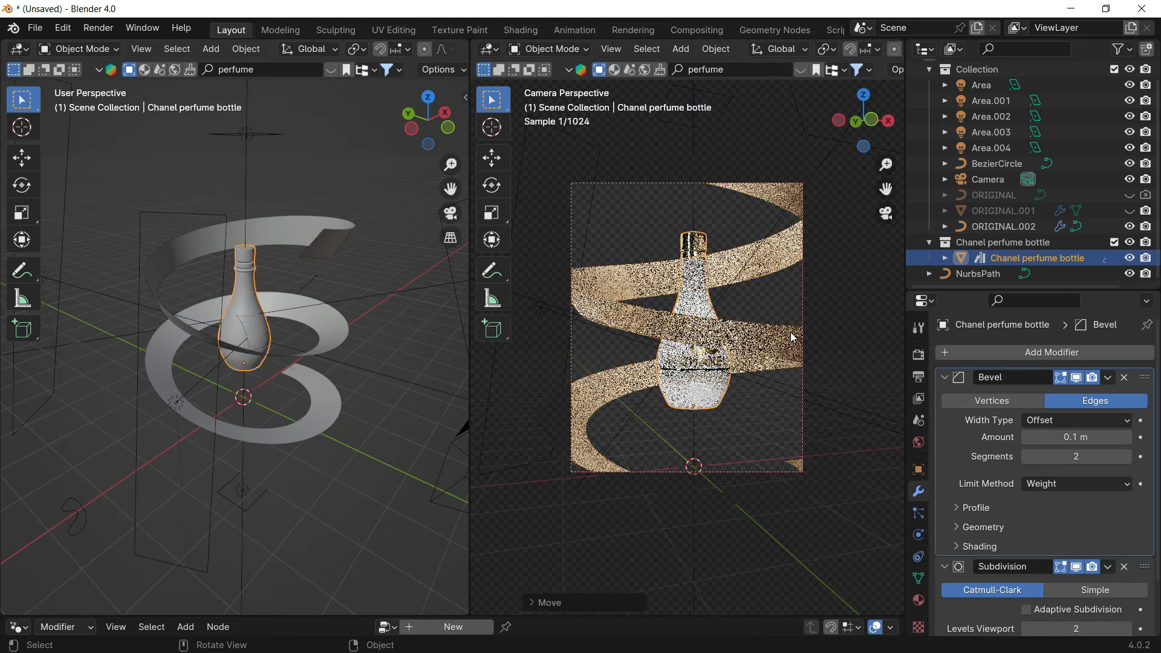
# Step: Rotate the ORIGINAL.002 ribbon about 176° around the global Z axis
pyautogui.click(792, 336)
pyautogui.press('r')
pyautogui.press('z')
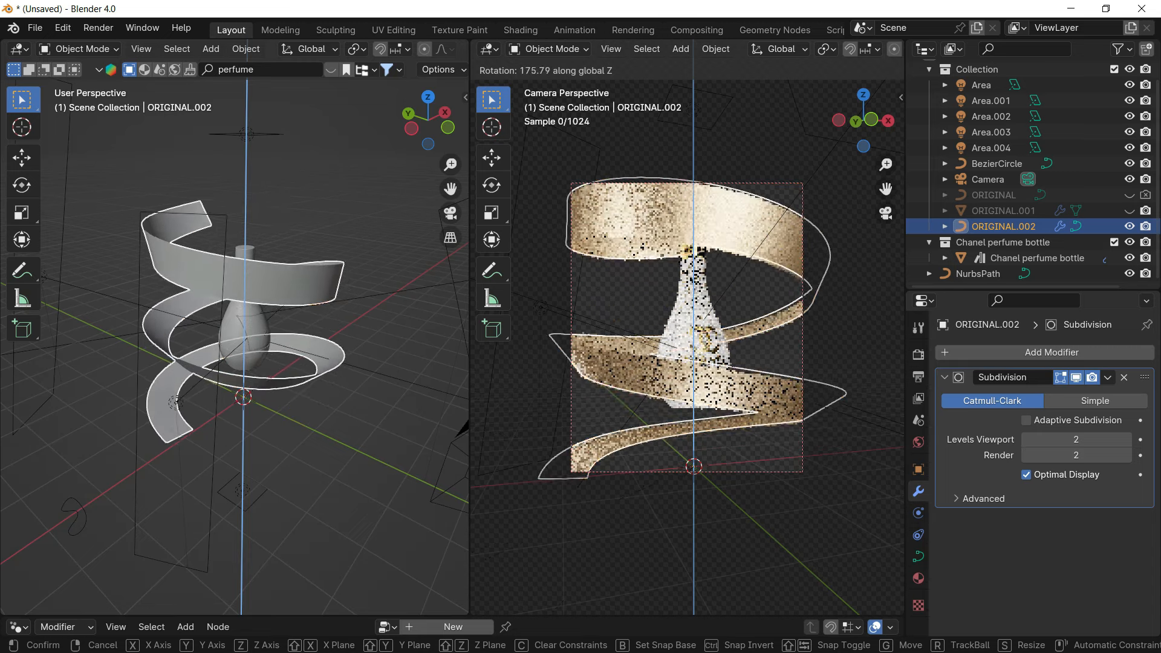
pyautogui.click(520, 322)
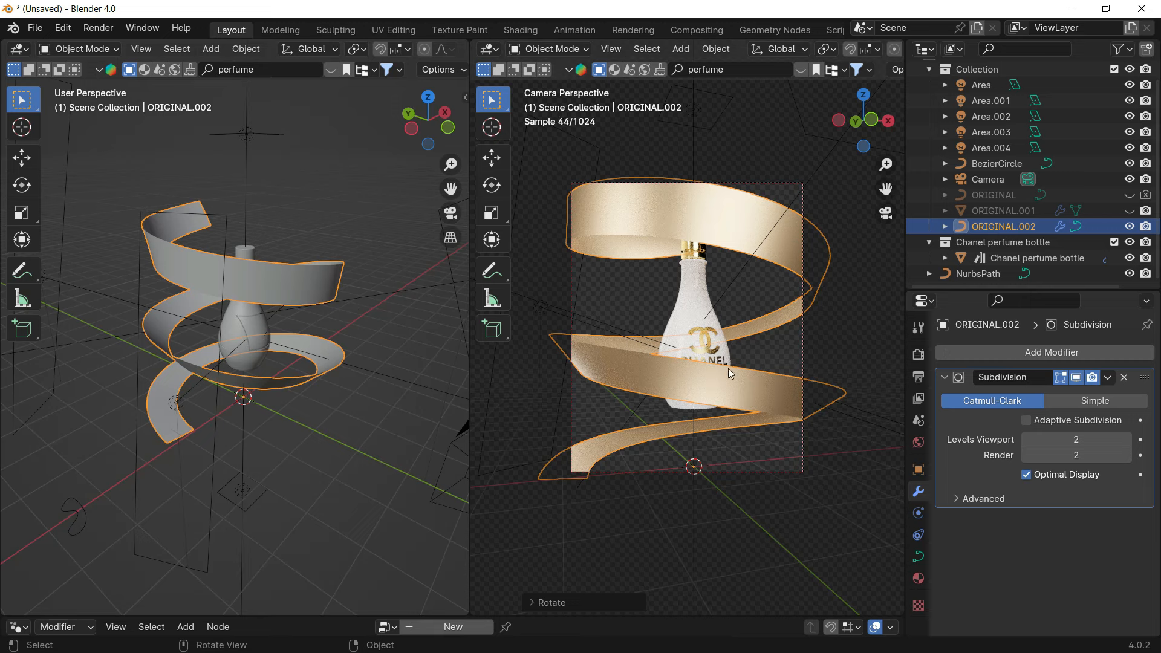
# Step: Convert the ORIGINAL.002 ribbon curve to a mesh
pyautogui.rightClick(674, 231)
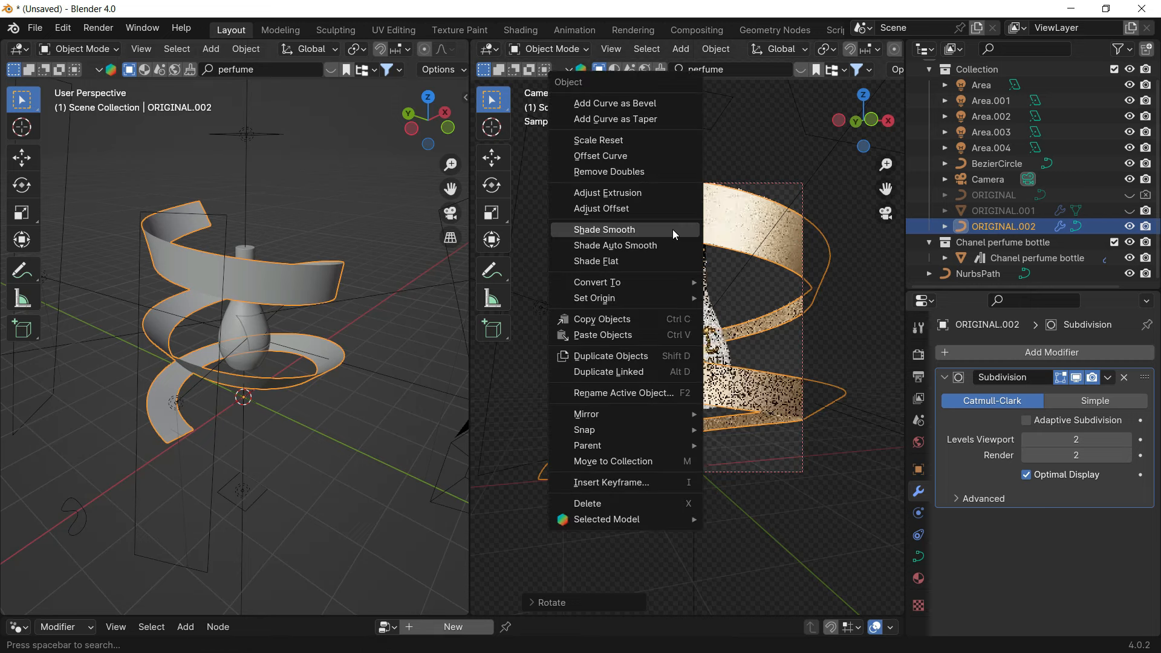
pyautogui.moveTo(605, 282)
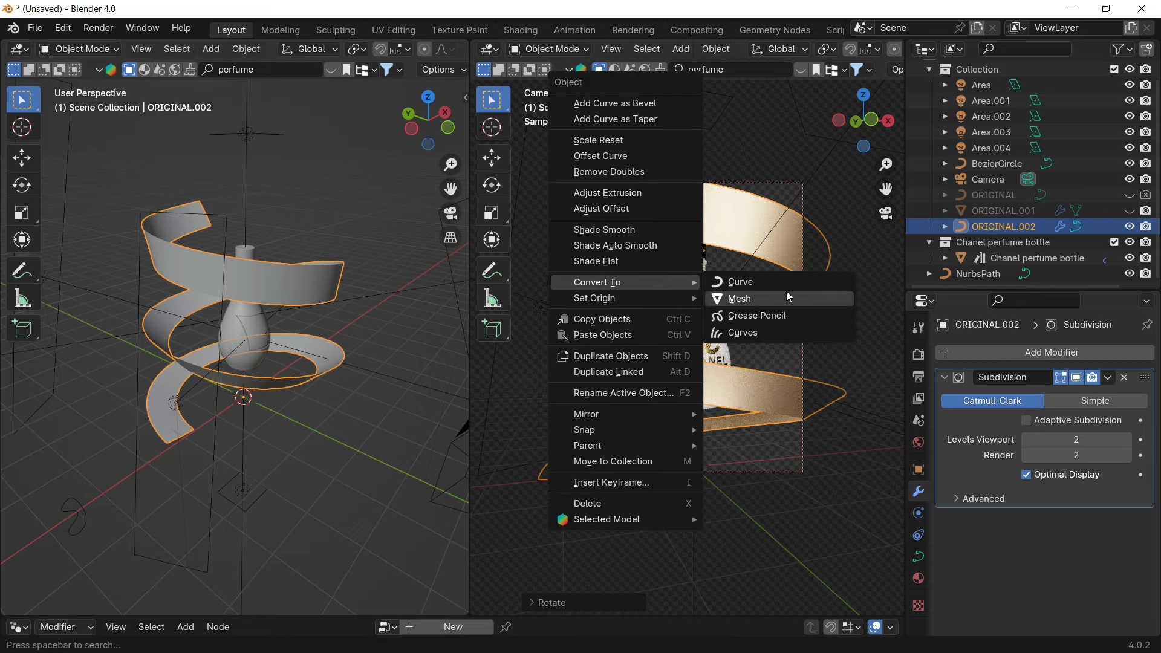
pyautogui.click(785, 297)
# Step: Add a Simple Deform modifier to the ribbon mesh in Bend mode with an angle of 71.2°
pyautogui.click(1010, 354)
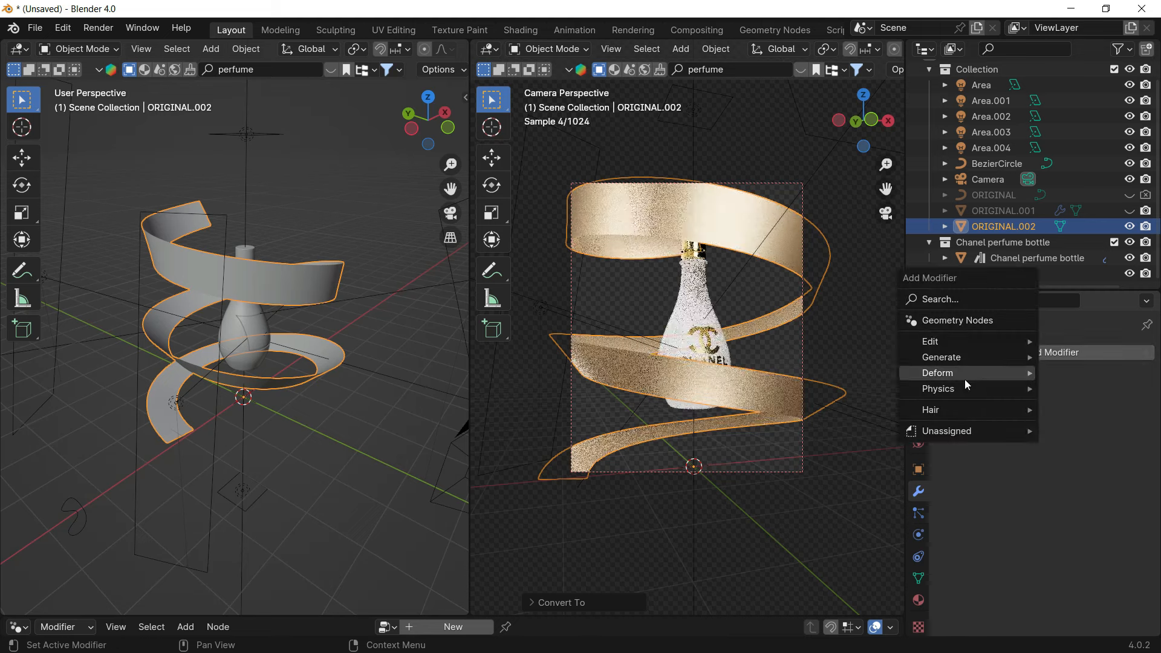
pyautogui.moveTo(964, 379)
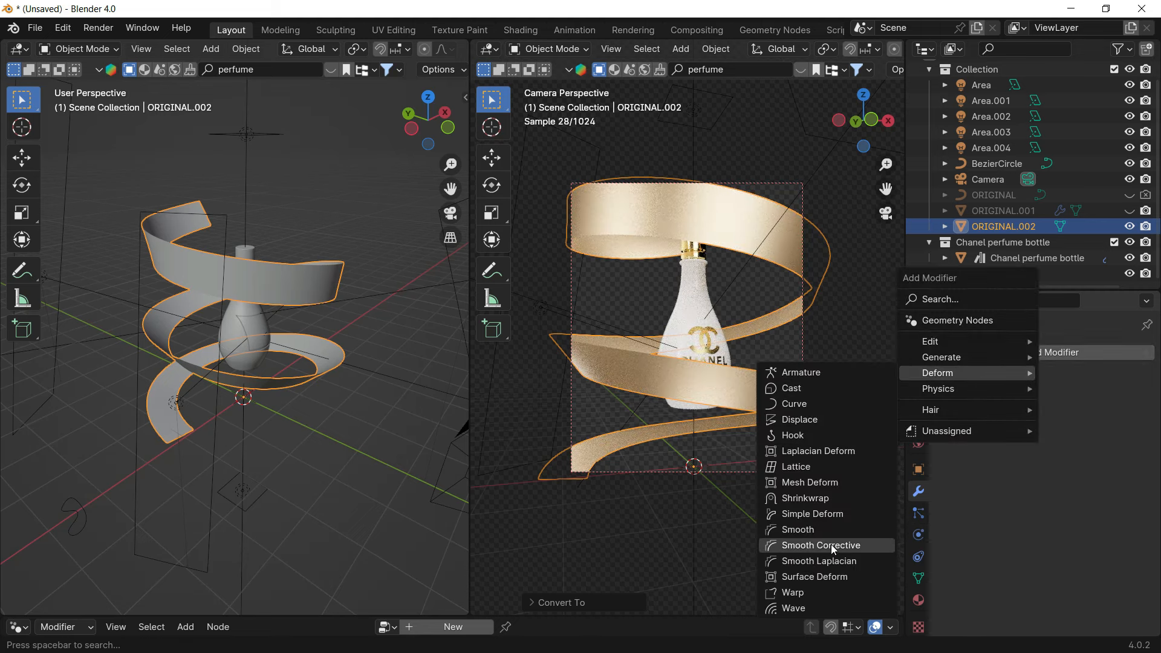
pyautogui.click(830, 513)
pyautogui.scroll(4, 327, 290)
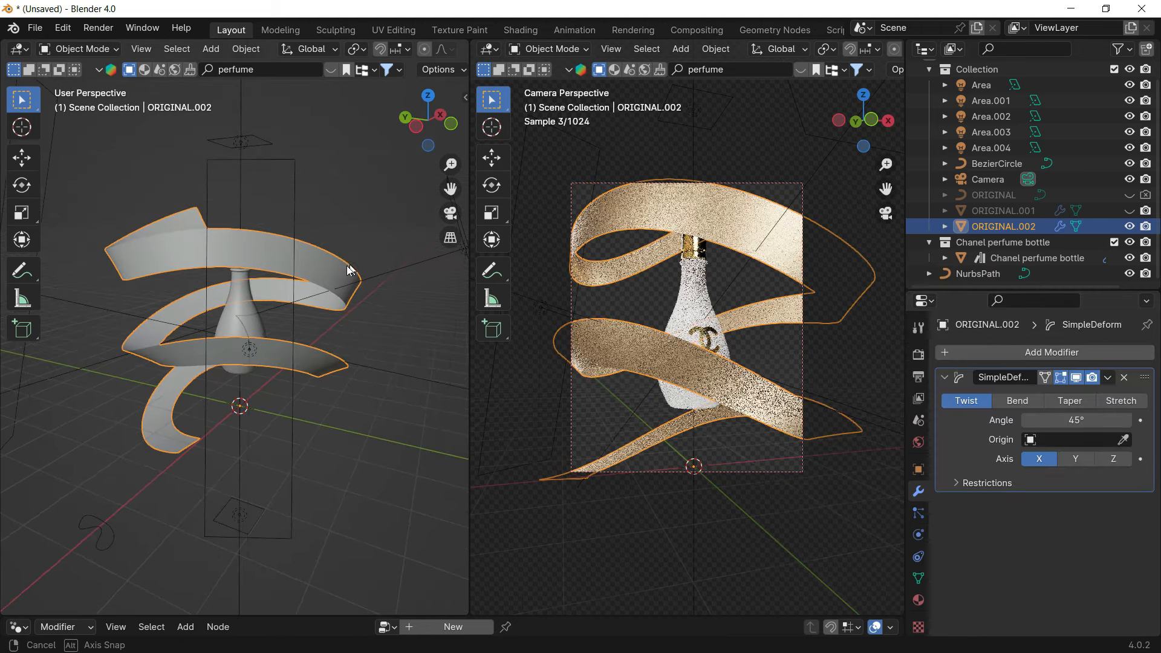
pyautogui.scroll(2, 325, 299)
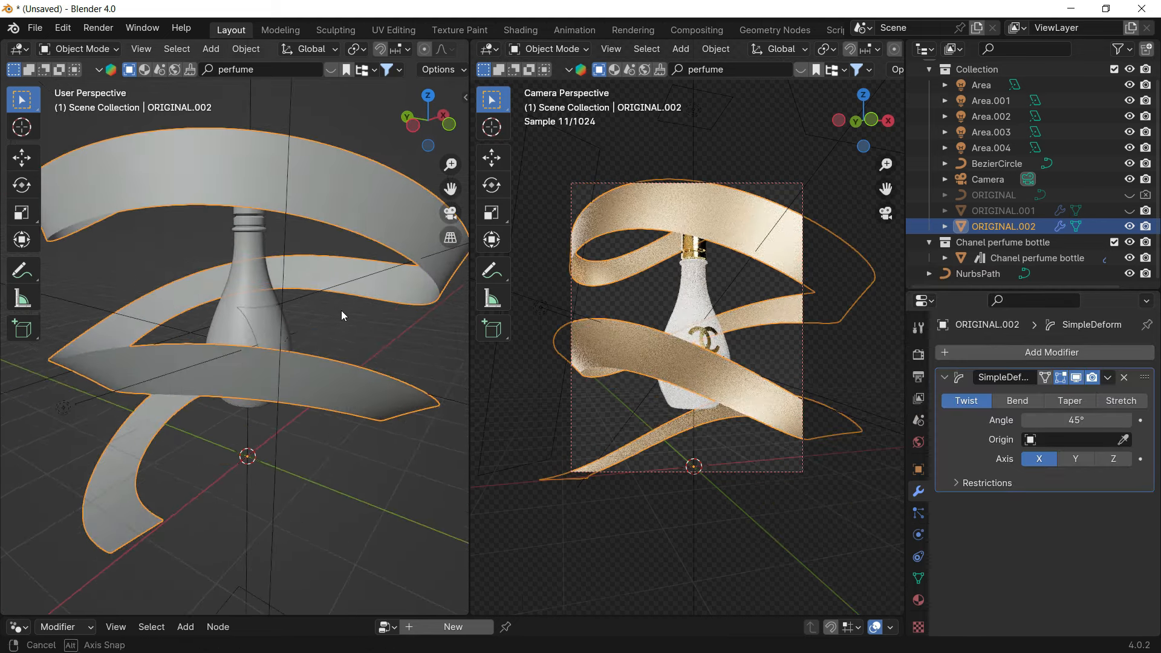
pyautogui.click(1017, 400)
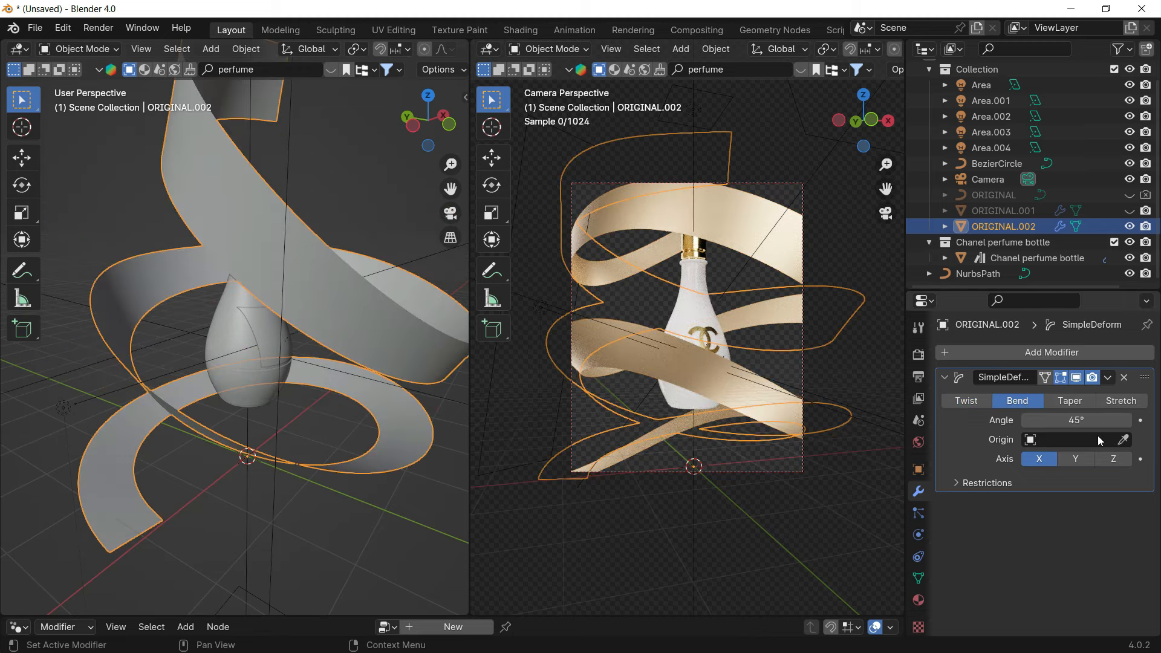
pyautogui.moveTo(1076, 419); pyautogui.dragTo(1110, 419)
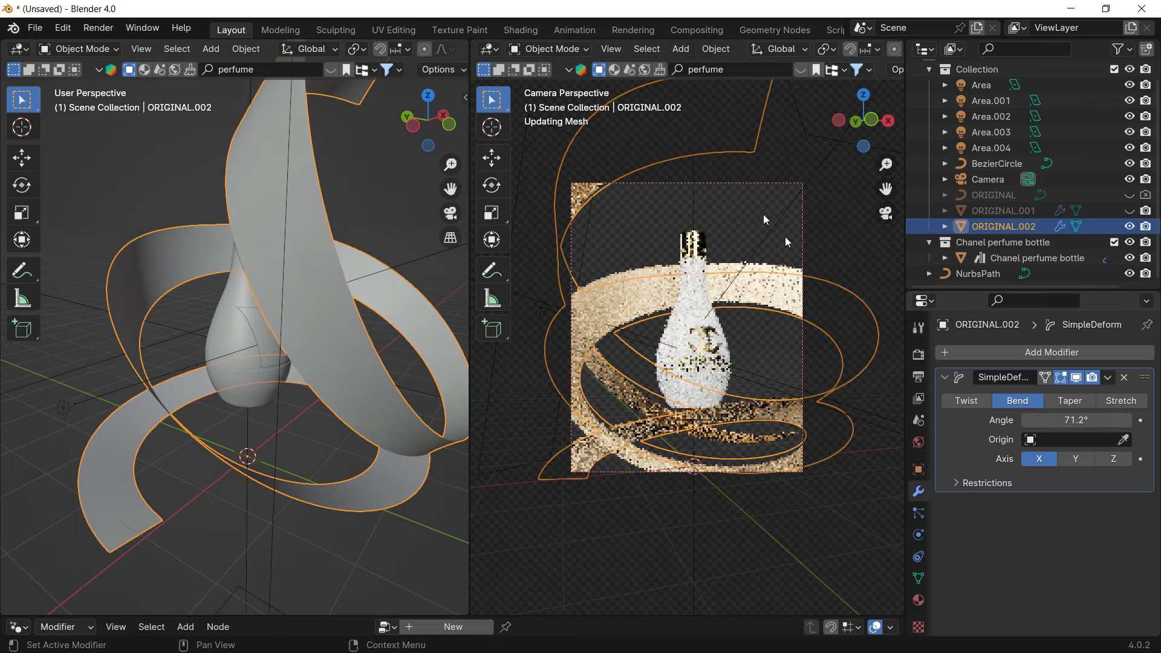
pyautogui.click(827, 219)
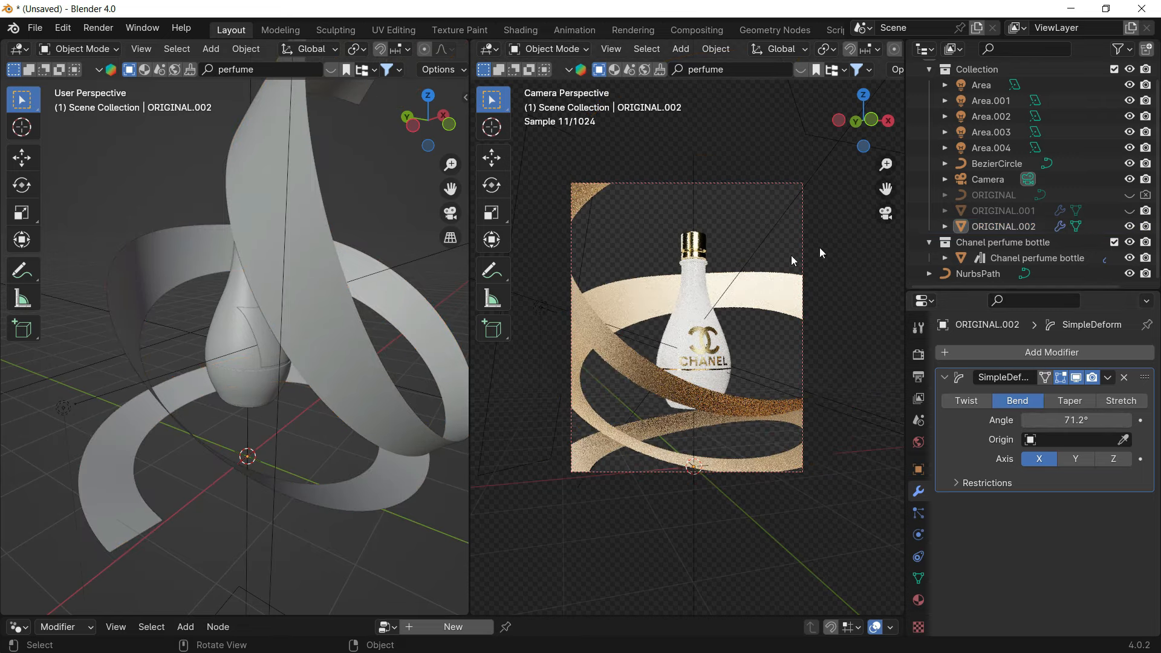
pyautogui.scroll(-5, 362, 280)
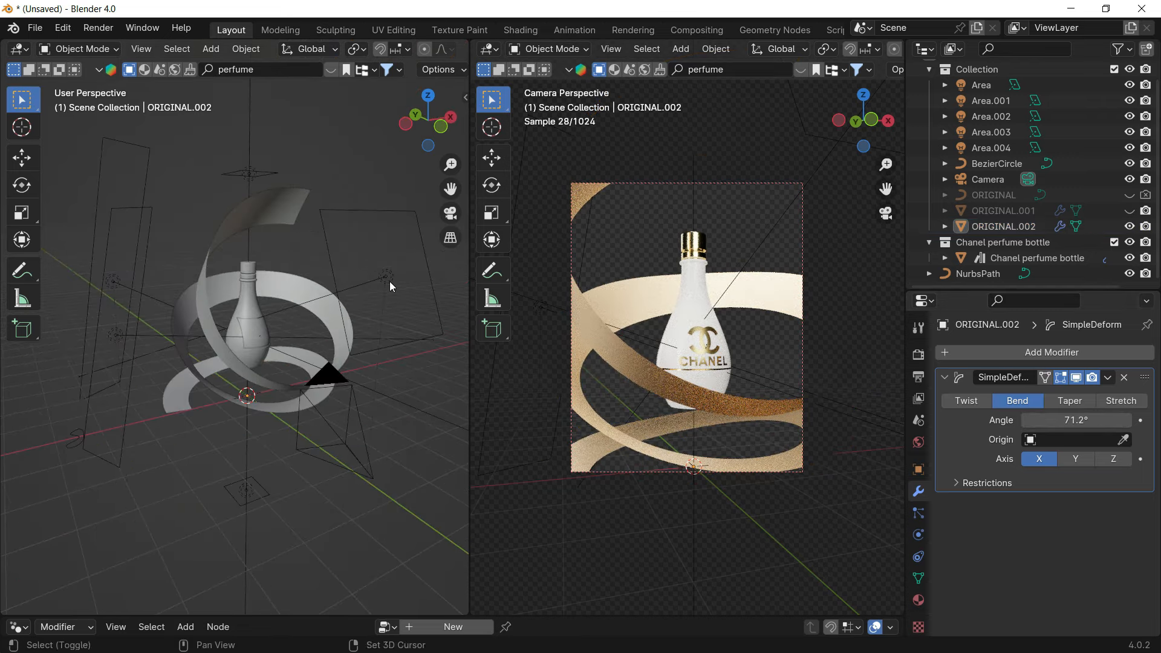
pyautogui.click(390, 281)
pyautogui.press('h')
pyautogui.hotkey('alt', 'h')
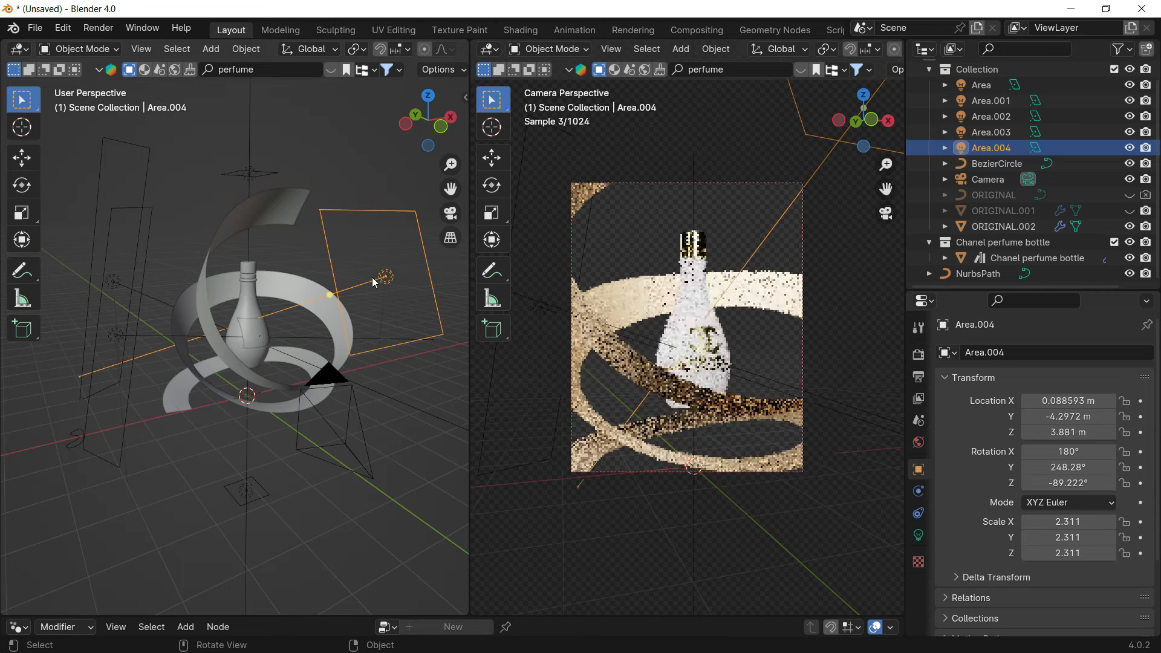
pyautogui.moveTo(317, 306); pyautogui.dragTo(259, 228, button='middle')
pyautogui.click(236, 287)
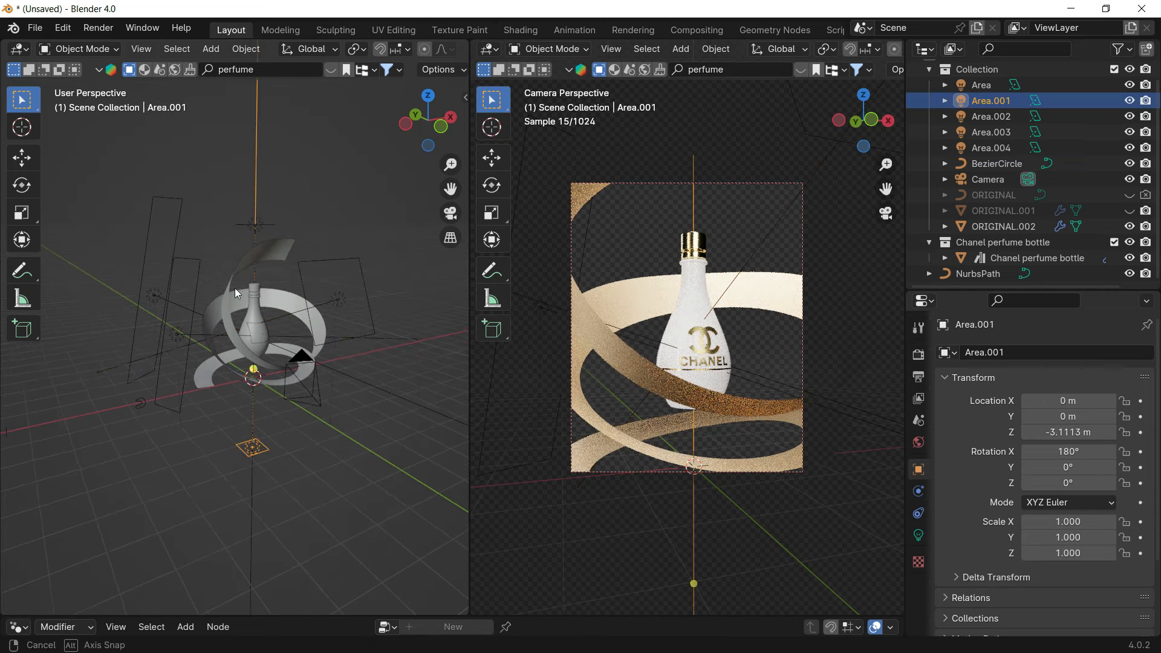
pyautogui.moveTo(235, 288); pyautogui.dragTo(154, 303, button='middle')
# Step: In top view, rotate the Area.003 light to -120.55° around Z and move it behind the ribbon on the positive X side
pyautogui.click(148, 304)
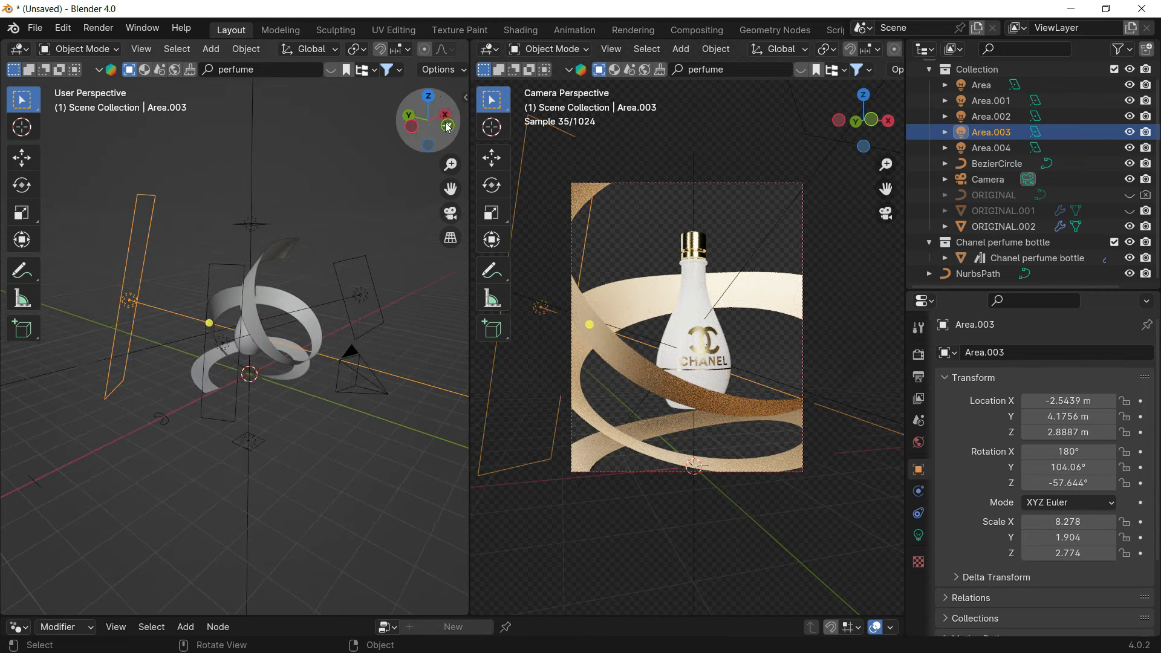
pyautogui.click(434, 98)
pyautogui.press('r')
pyautogui.click(329, 314)
pyautogui.press('g')
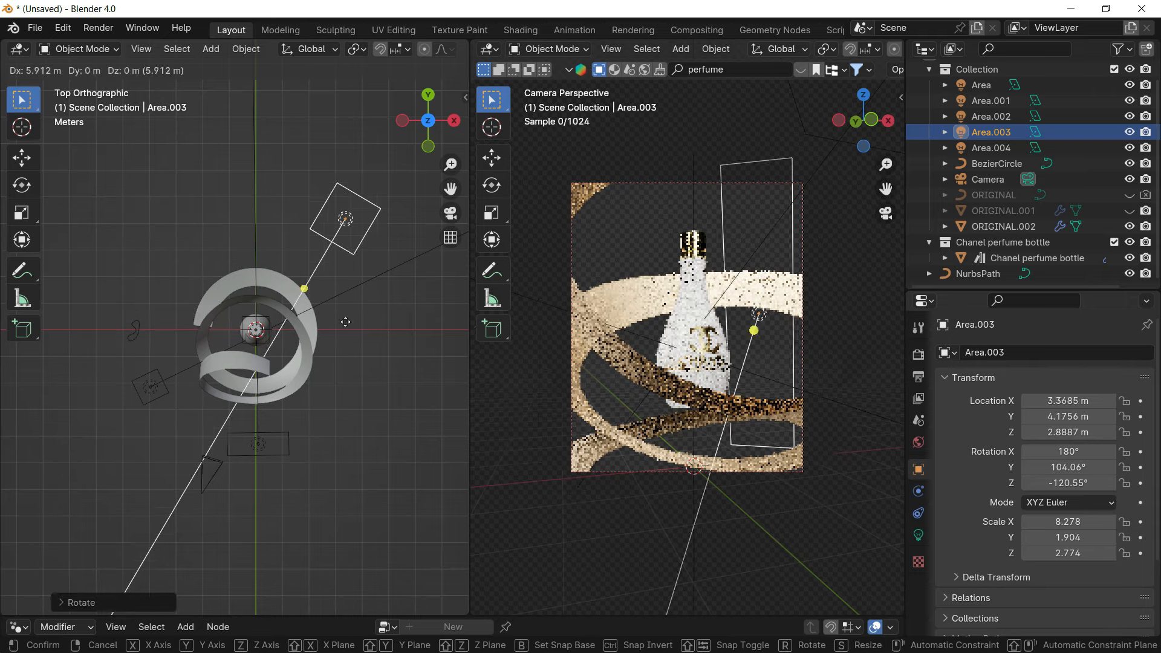
pyautogui.click(303, 305)
# Step: Move the Area.002 light beside the ribbon to about X -3.85 m, Y -0.92 m
pyautogui.click(150, 386)
pyautogui.press('g')
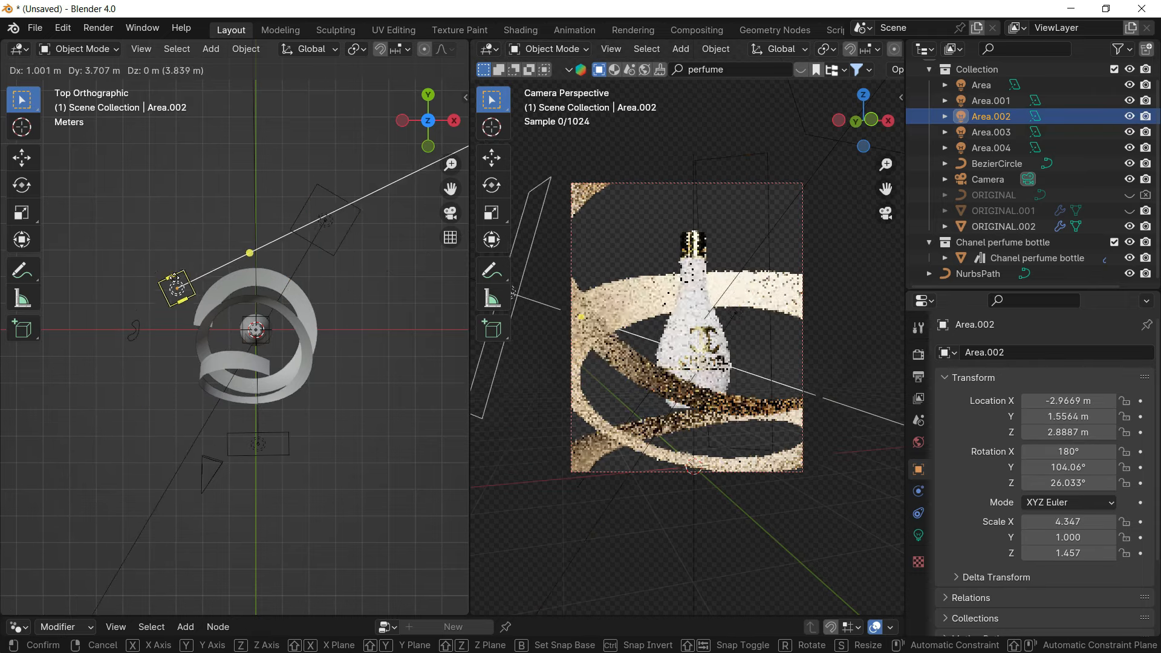
pyautogui.click(123, 466)
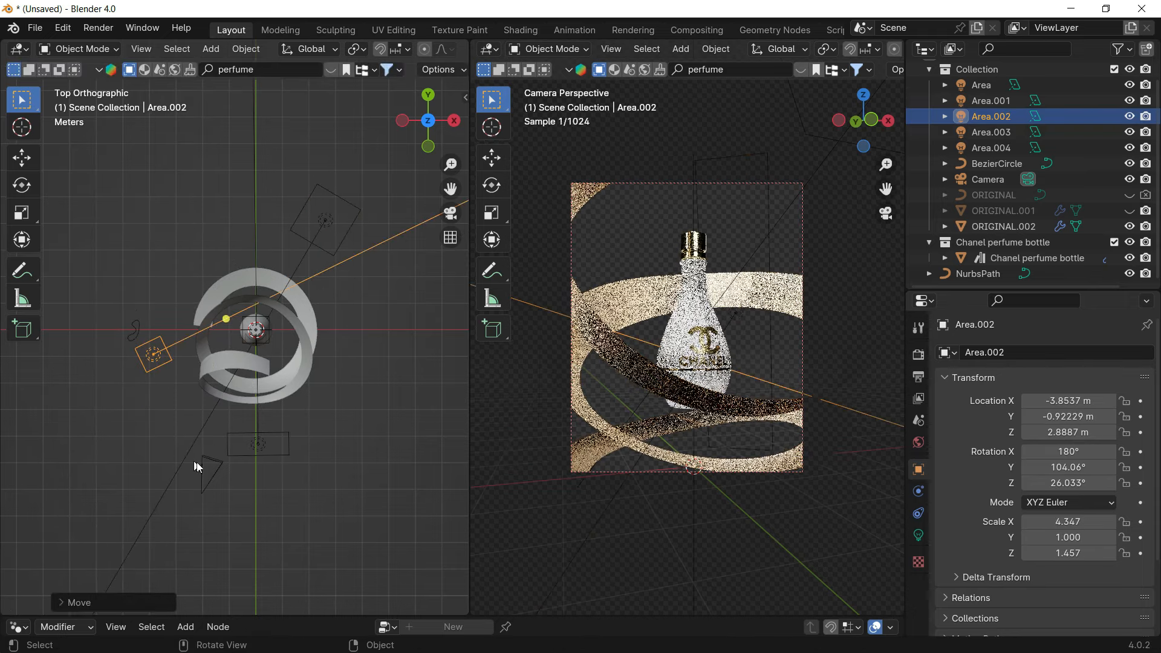
# Step: Move the Area.004 light in front of the ribbon to about X 1 m, Y -4 m
pyautogui.click(256, 446)
pyautogui.press('g')
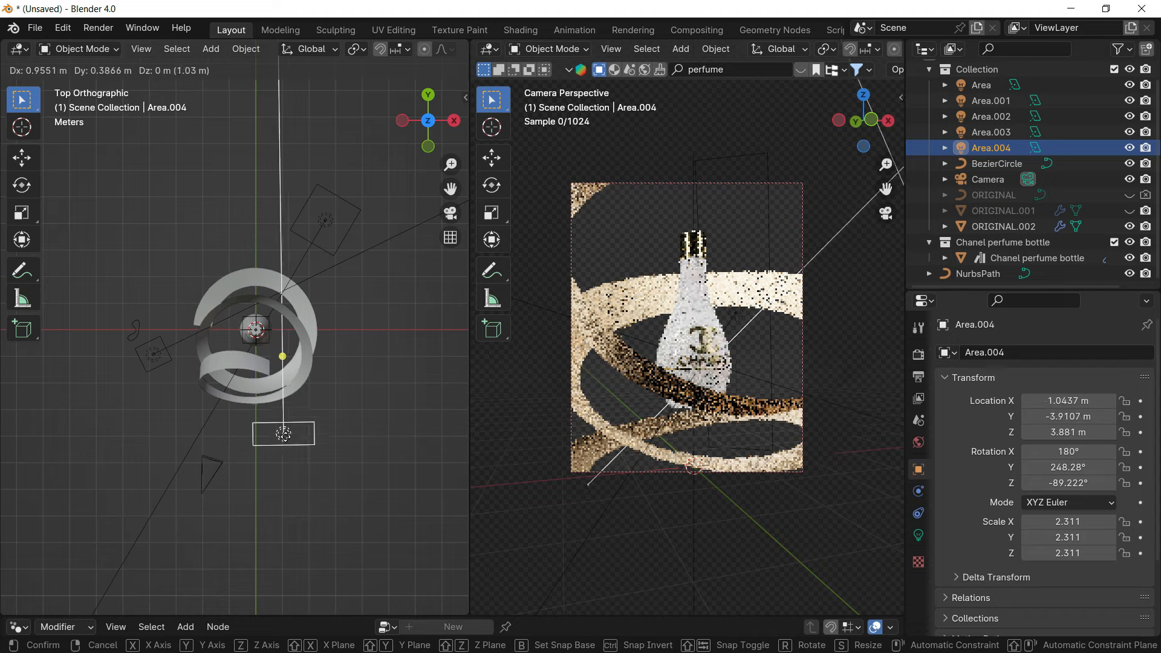
pyautogui.click(288, 437)
# Step: Select the Area light above the bottle and rotate it in front view to about 38.3° around Y
pyautogui.moveTo(289, 436); pyautogui.dragTo(283, 217, button='middle')
pyautogui.click(251, 357)
pyautogui.click(282, 217)
pyautogui.click(261, 261)
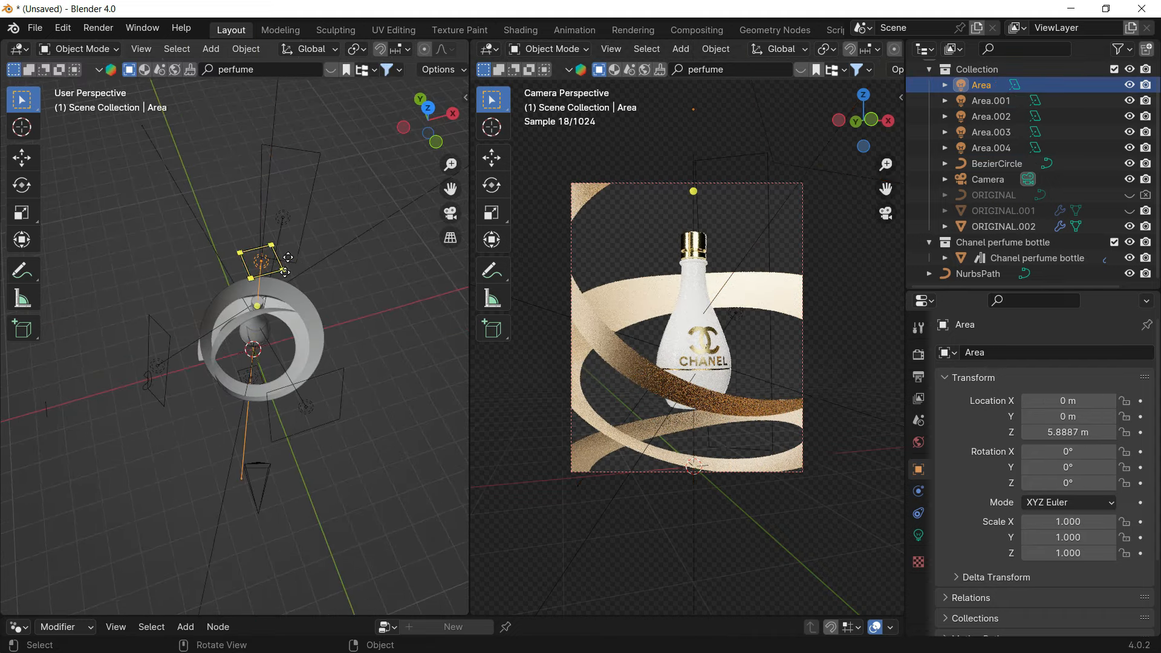
pyautogui.click(435, 143)
pyautogui.press('r')
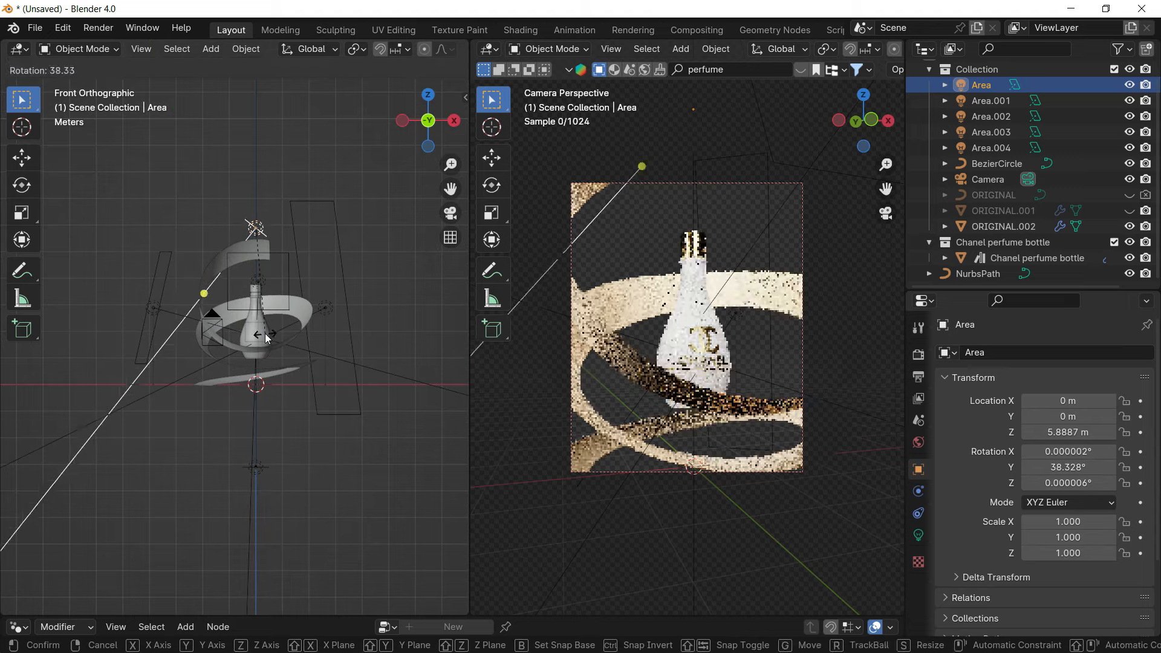
pyautogui.click(268, 333)
# Step: Move the Area light to X 3.4565 m, Z 5.1383 m and tilt it to 49.081° around Y toward the bottle
pyautogui.press('g')
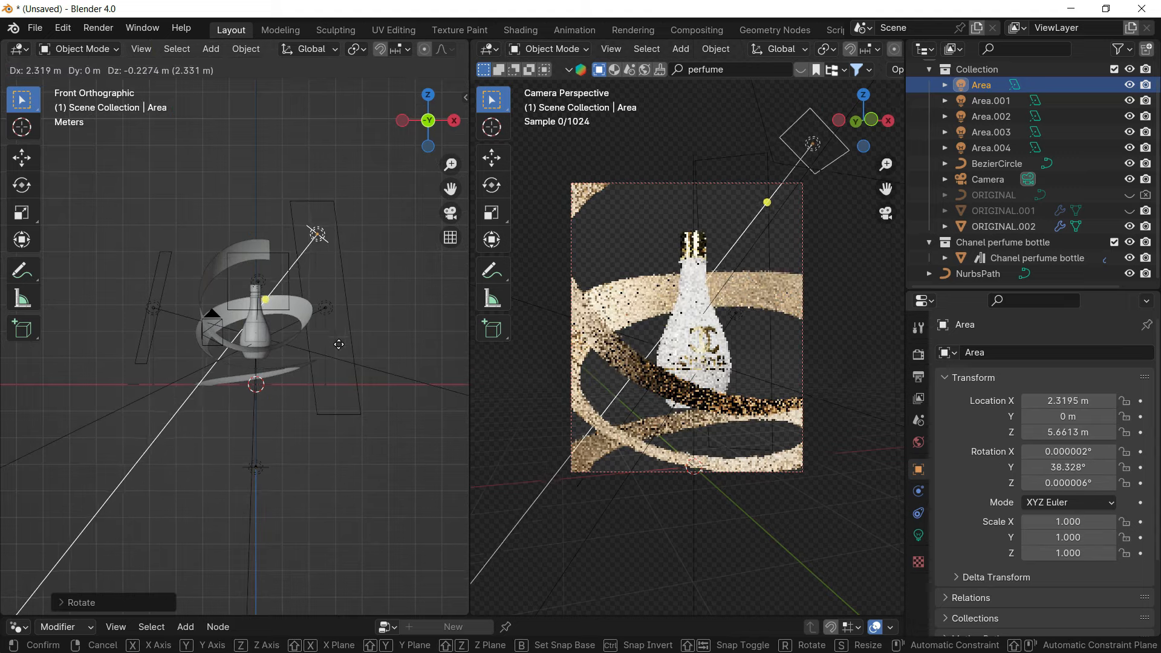
pyautogui.press('r')
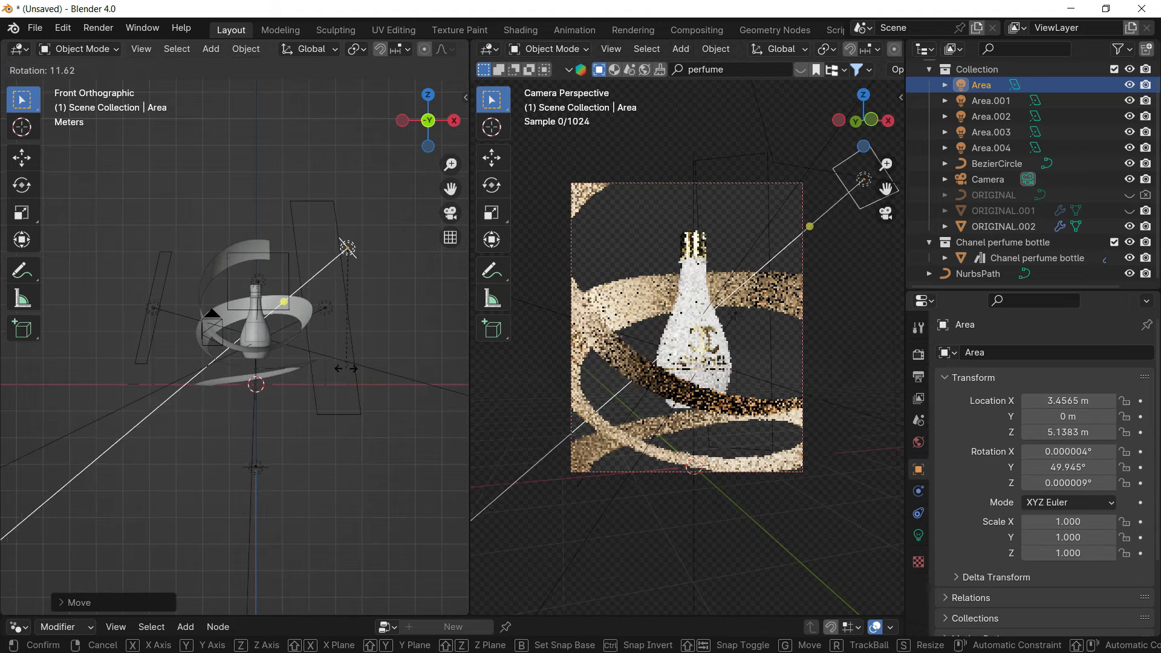
pyautogui.click(383, 330)
pyautogui.moveTo(383, 330); pyautogui.dragTo(339, 402, button='middle')
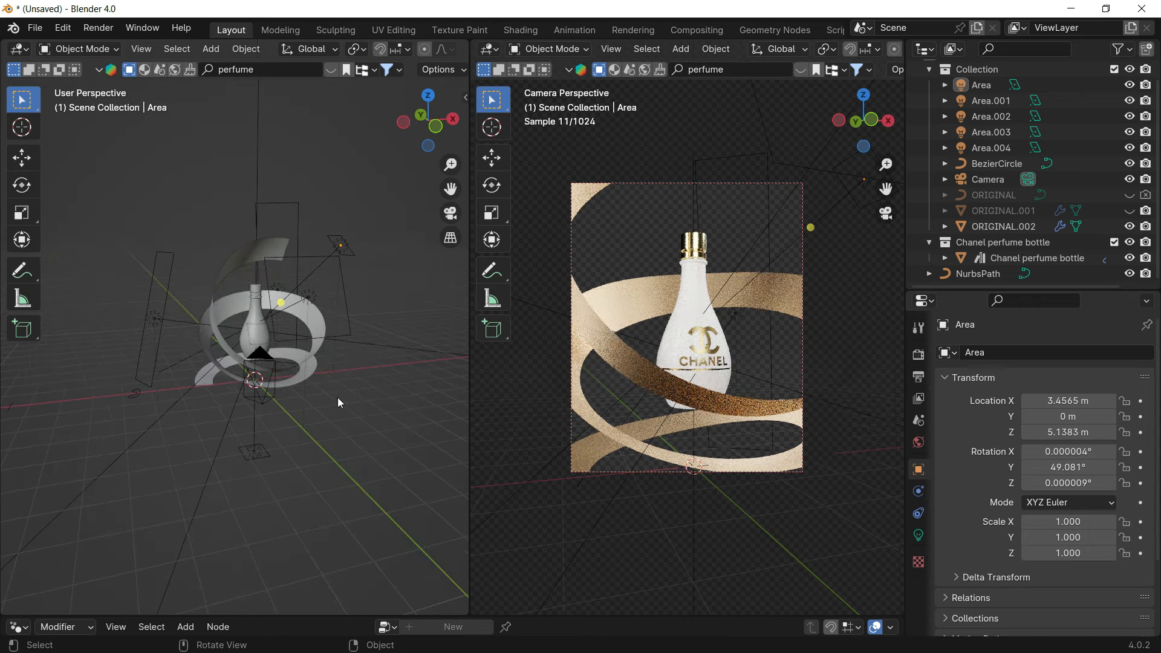
pyautogui.keyDown('shift'); pyautogui.moveTo(748, 328); pyautogui.dragTo(746, 330, button='middle'); pyautogui.keyUp('shift')
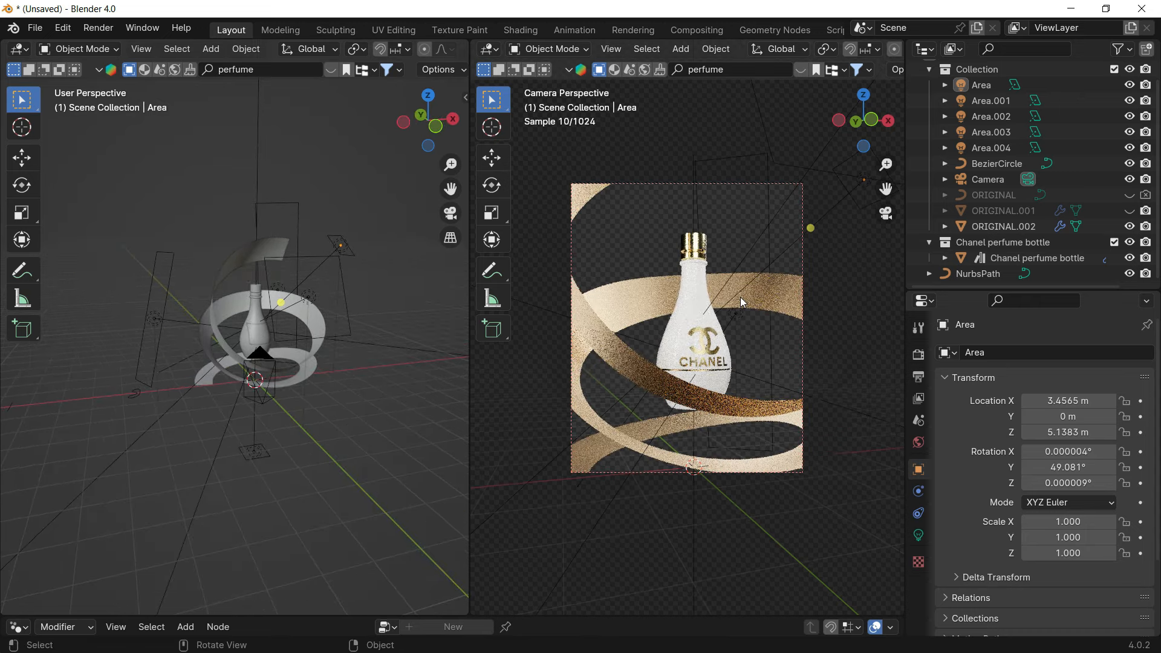
pyautogui.scroll(1, 740, 297)
pyautogui.scroll(1, 743, 303)
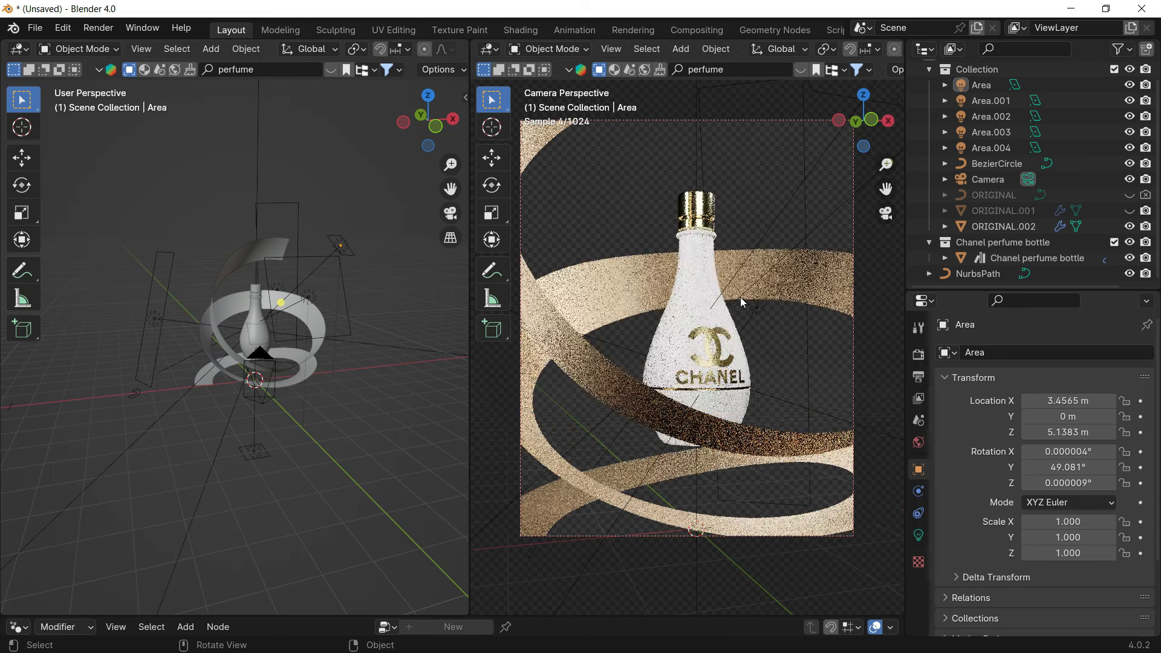